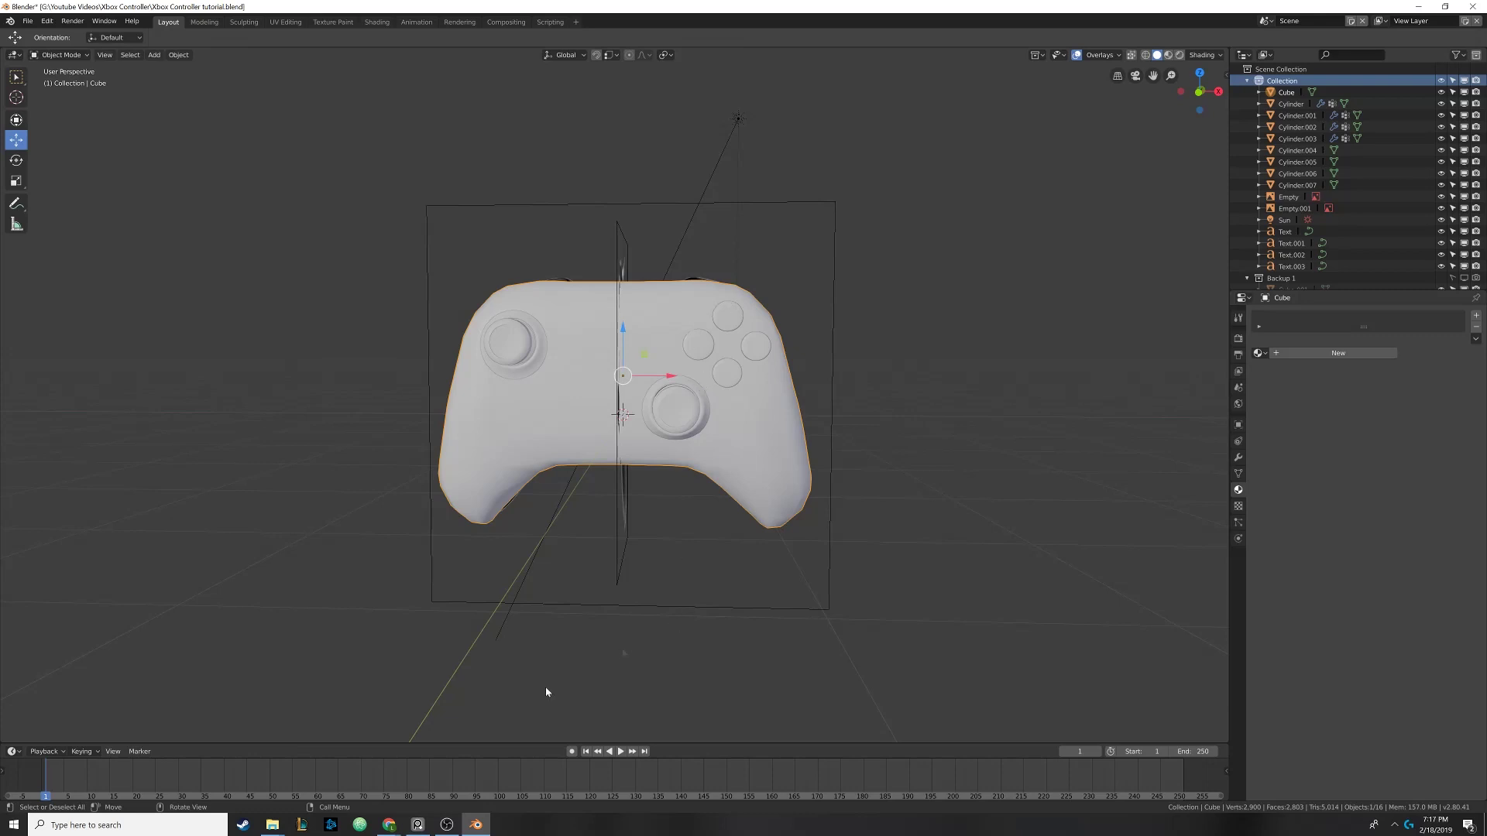
# Return to Blender and view the controller from the front in wireframe to reveal the reference photo
pyautogui.click(418, 825)
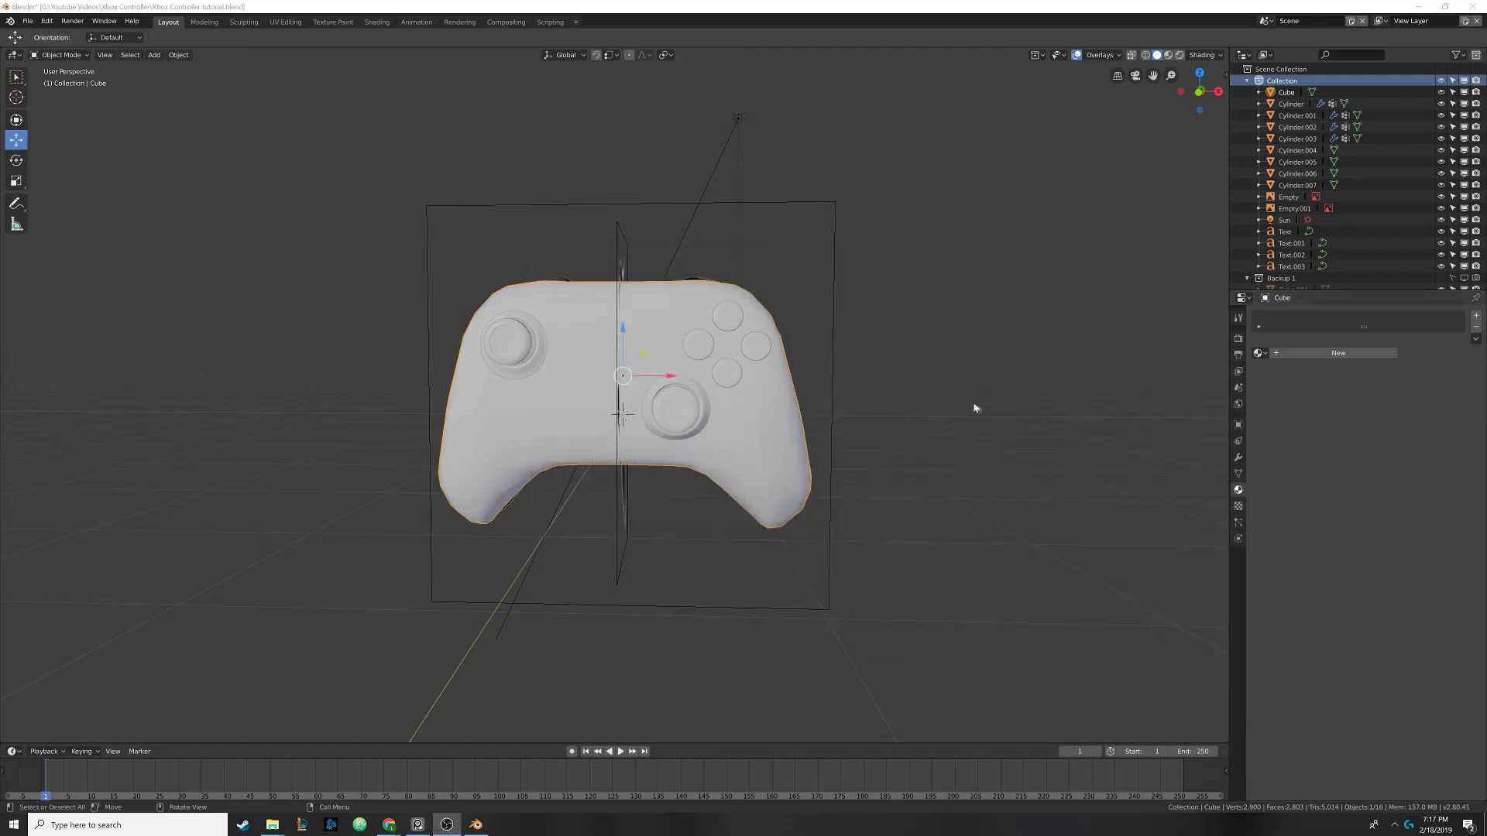
pyautogui.click(1373, 494)
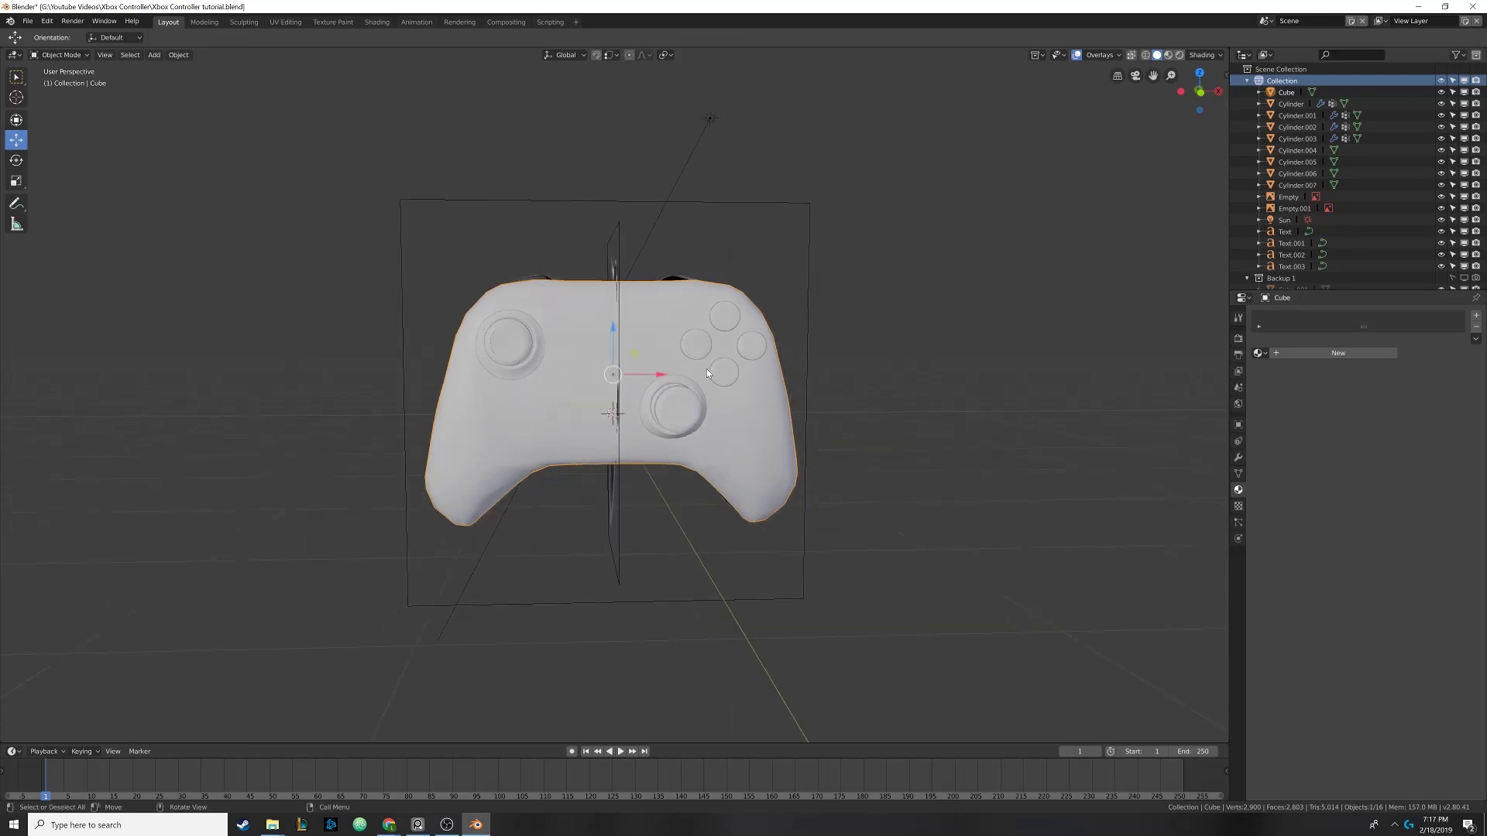
pyautogui.press('KP_1')
pyautogui.press('z')
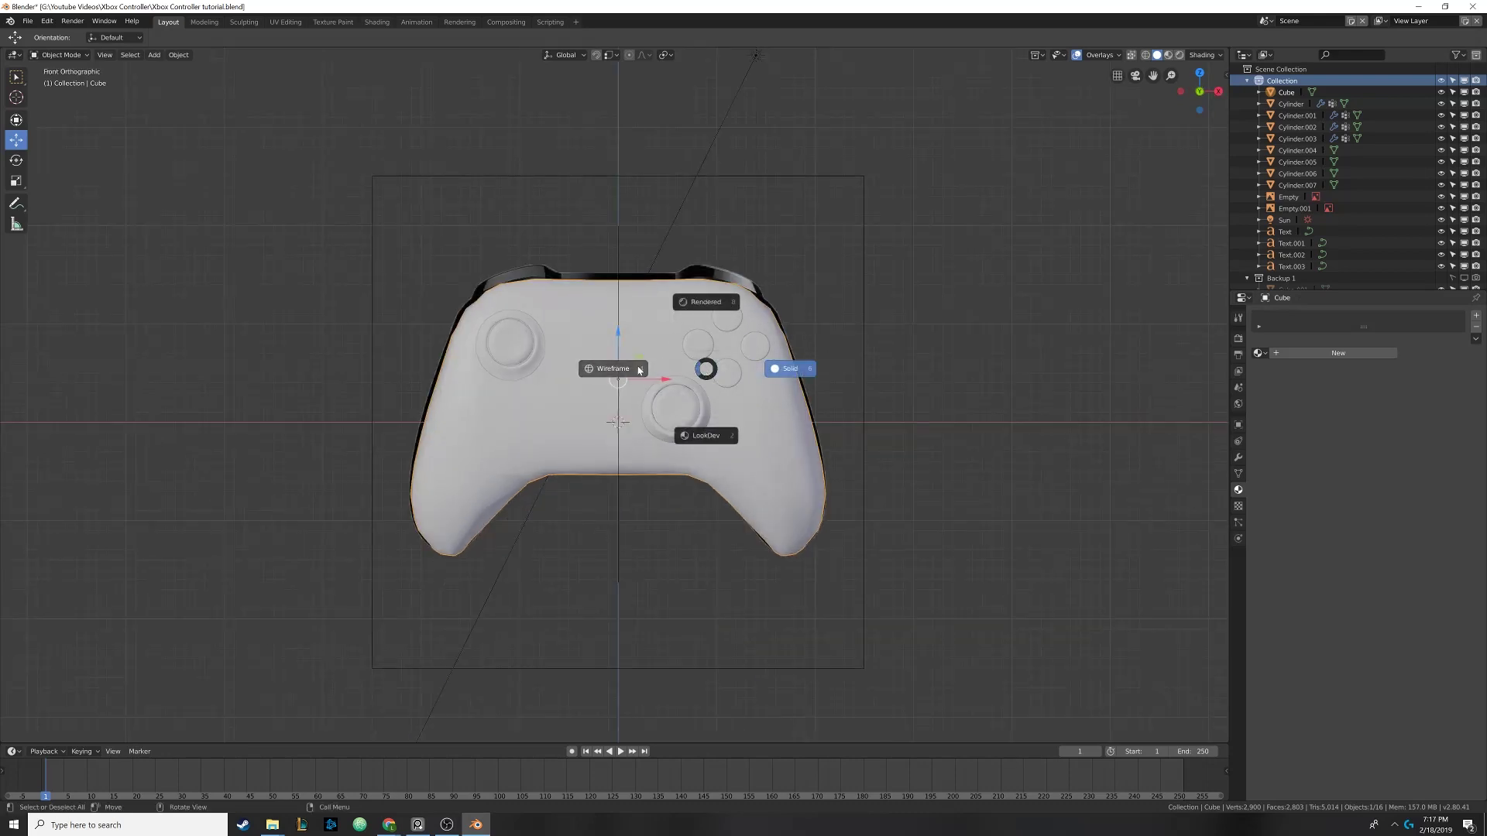
pyautogui.click(640, 371)
pyautogui.keyDown('shift'); pyautogui.moveTo(628, 367); pyautogui.dragTo(628, 337, button='middle'); pyautogui.keyUp('shift')
pyautogui.scroll(3, 636, 343)
# Duplicate the X button and slide the copy left along X
pyautogui.click(762, 300)
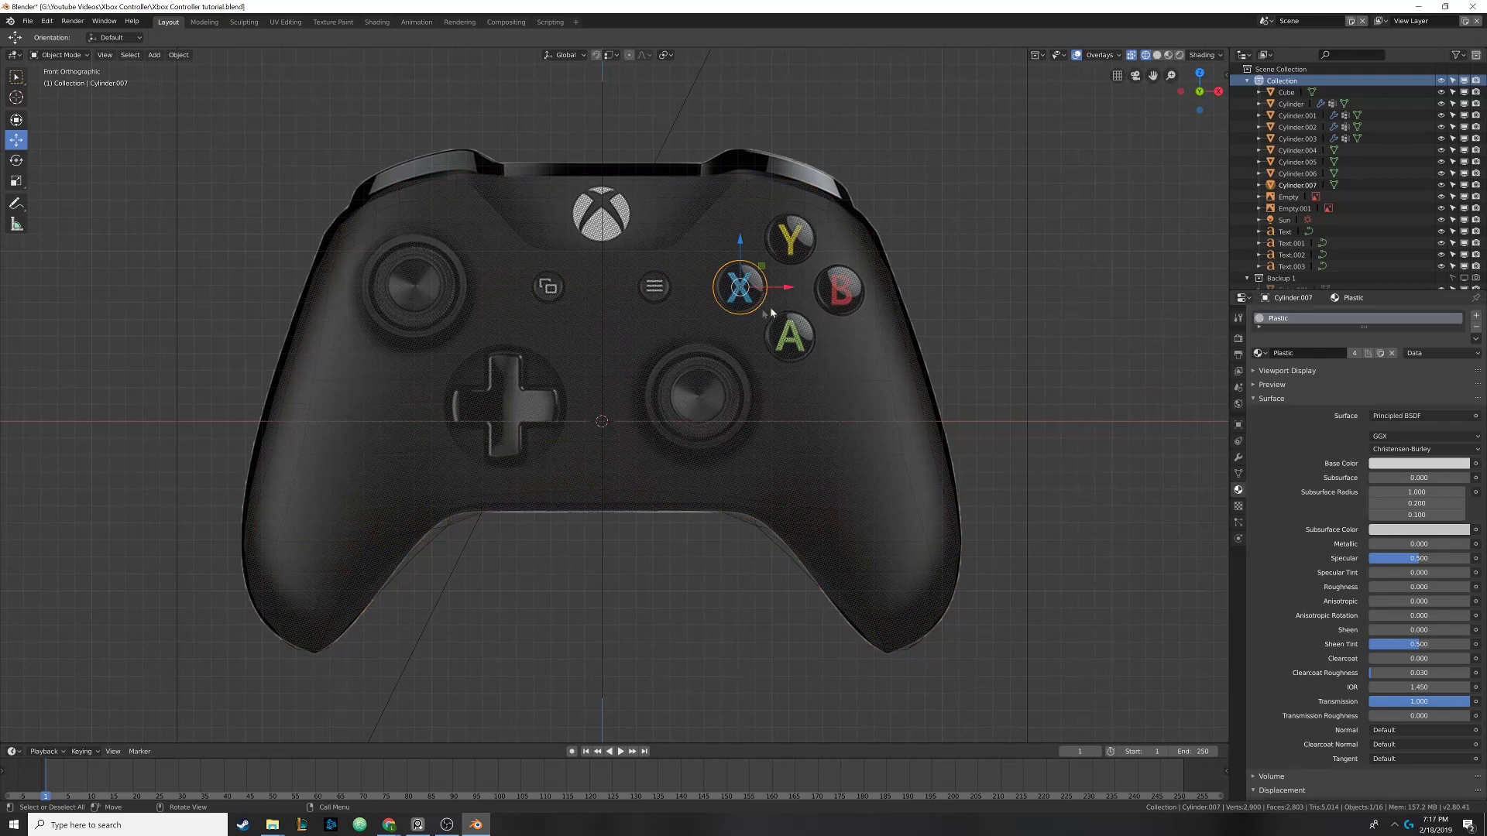
pyautogui.scroll(2, 759, 271)
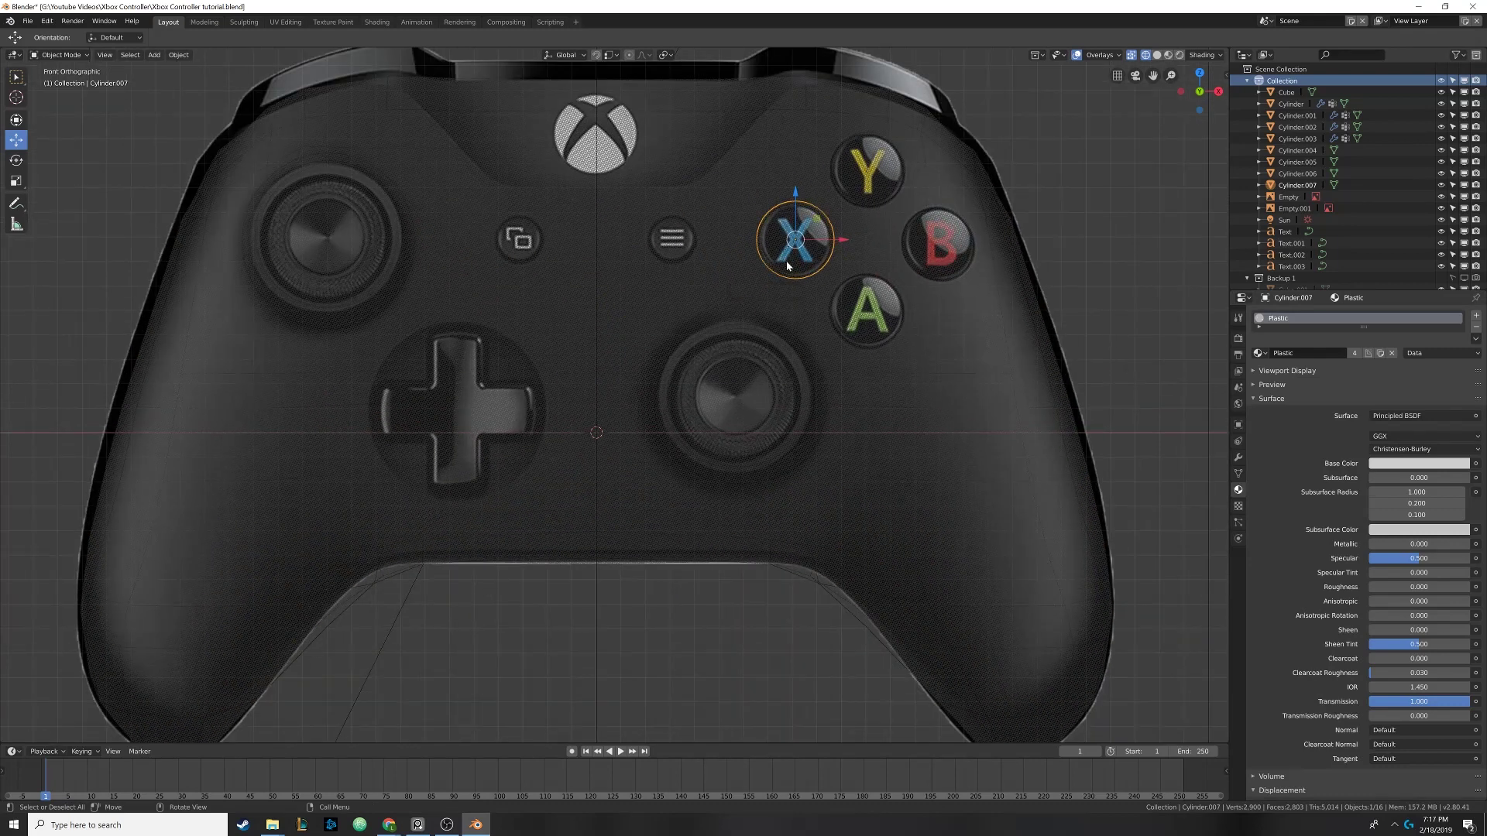
pyautogui.hotkey('shift', 'd')
pyautogui.rightClick(837, 245)
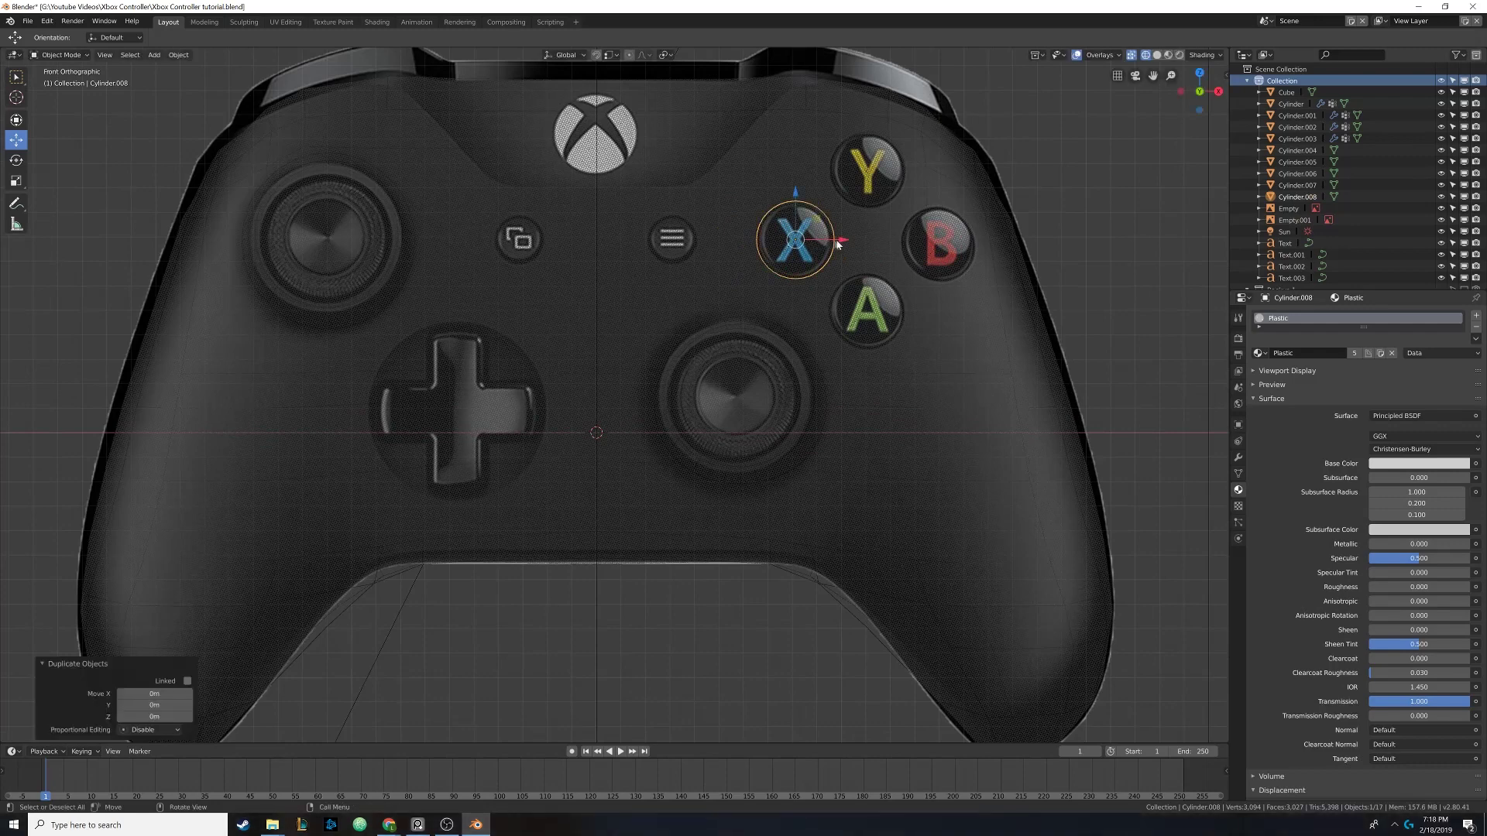
pyautogui.moveTo(844, 243); pyautogui.dragTo(716, 243)
pyautogui.moveTo(716, 243); pyautogui.dragTo(784, 352, button='middle')
pyautogui.scroll(4, 667, 357)
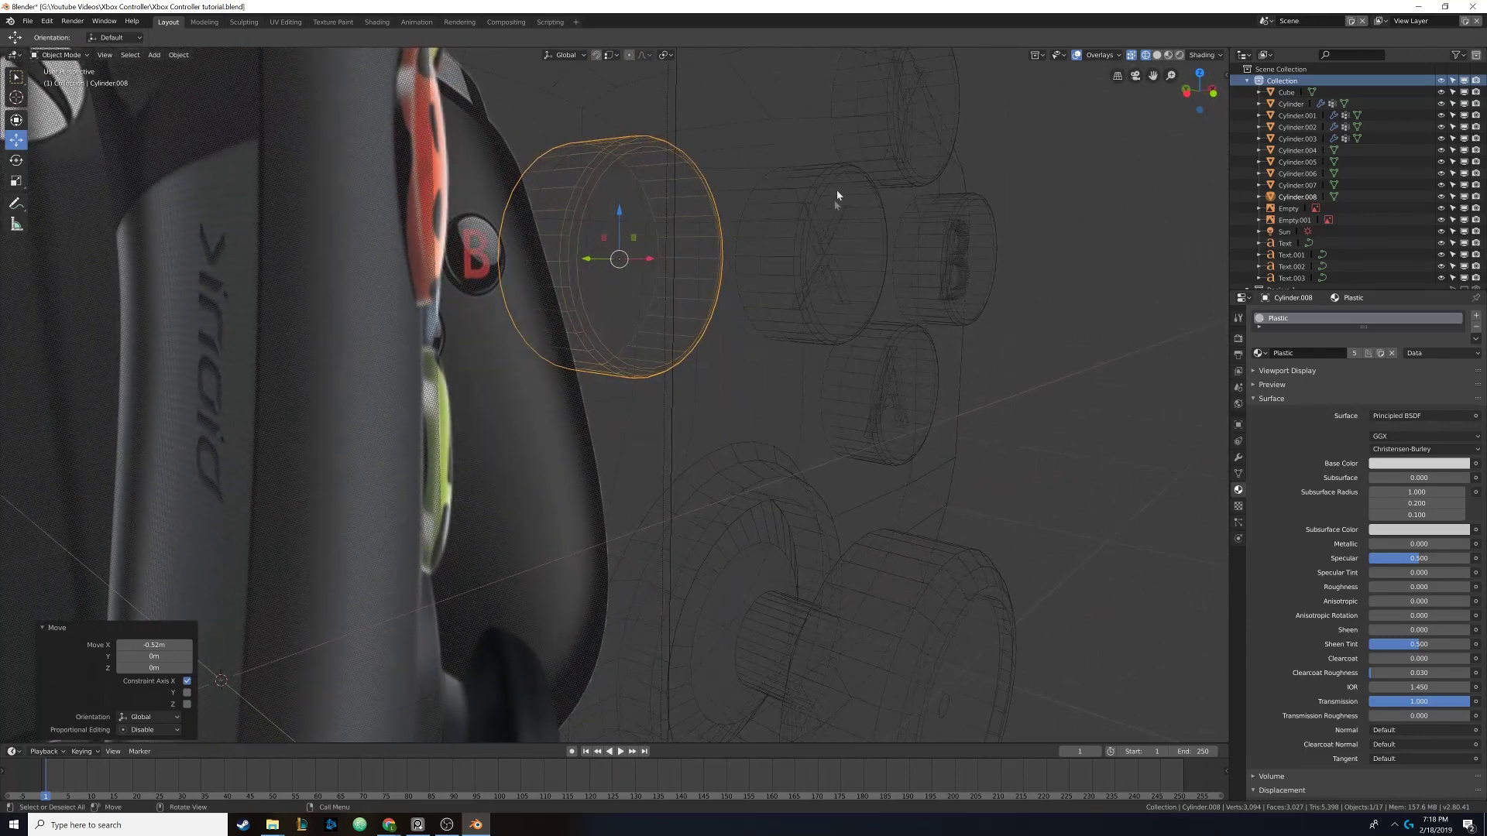
pyautogui.moveTo(802, 252); pyautogui.dragTo(832, 255, button='middle')
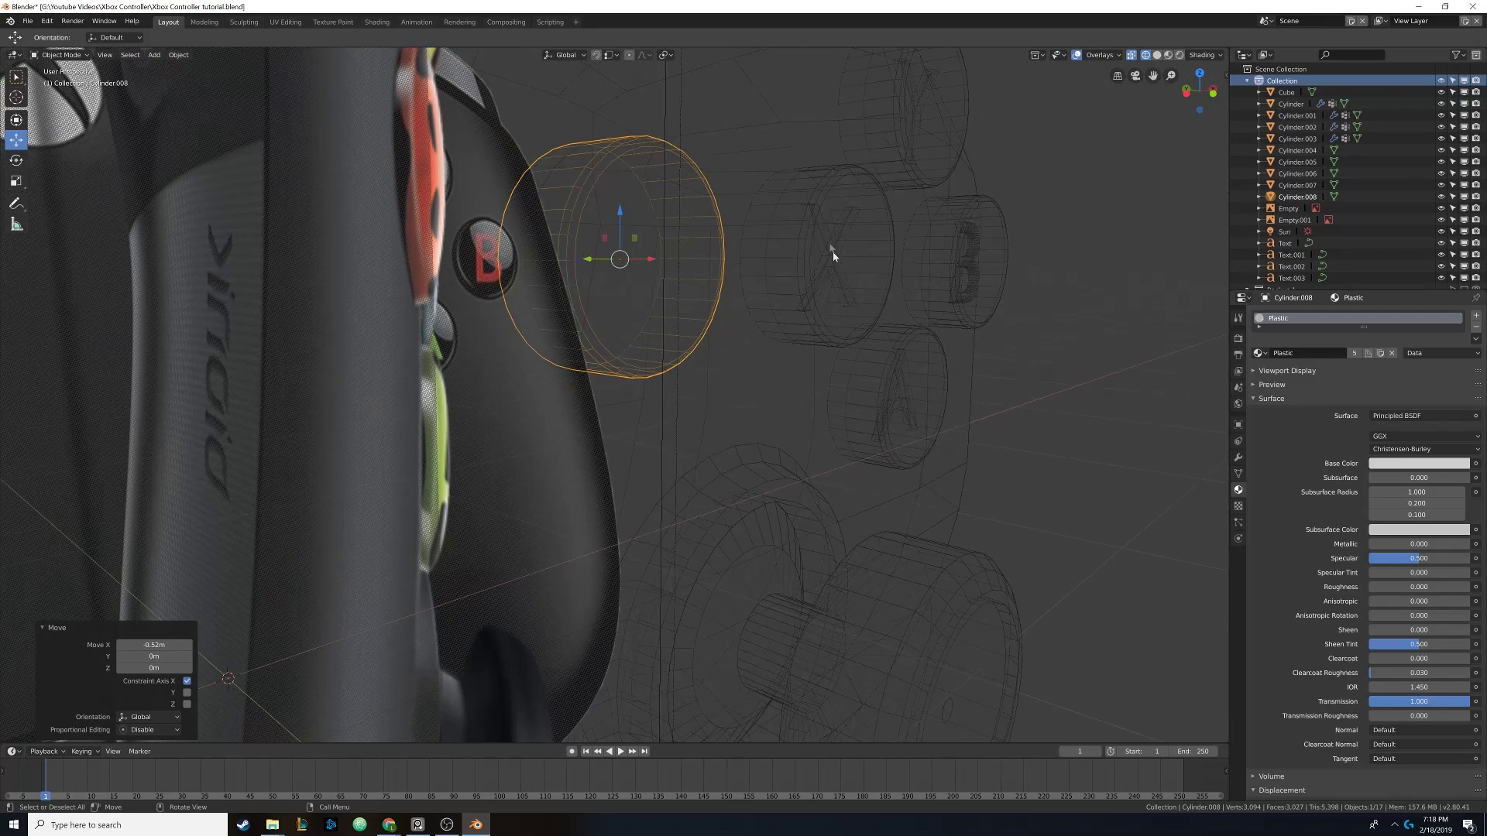
pyautogui.moveTo(746, 272); pyautogui.dragTo(703, 273, button='middle')
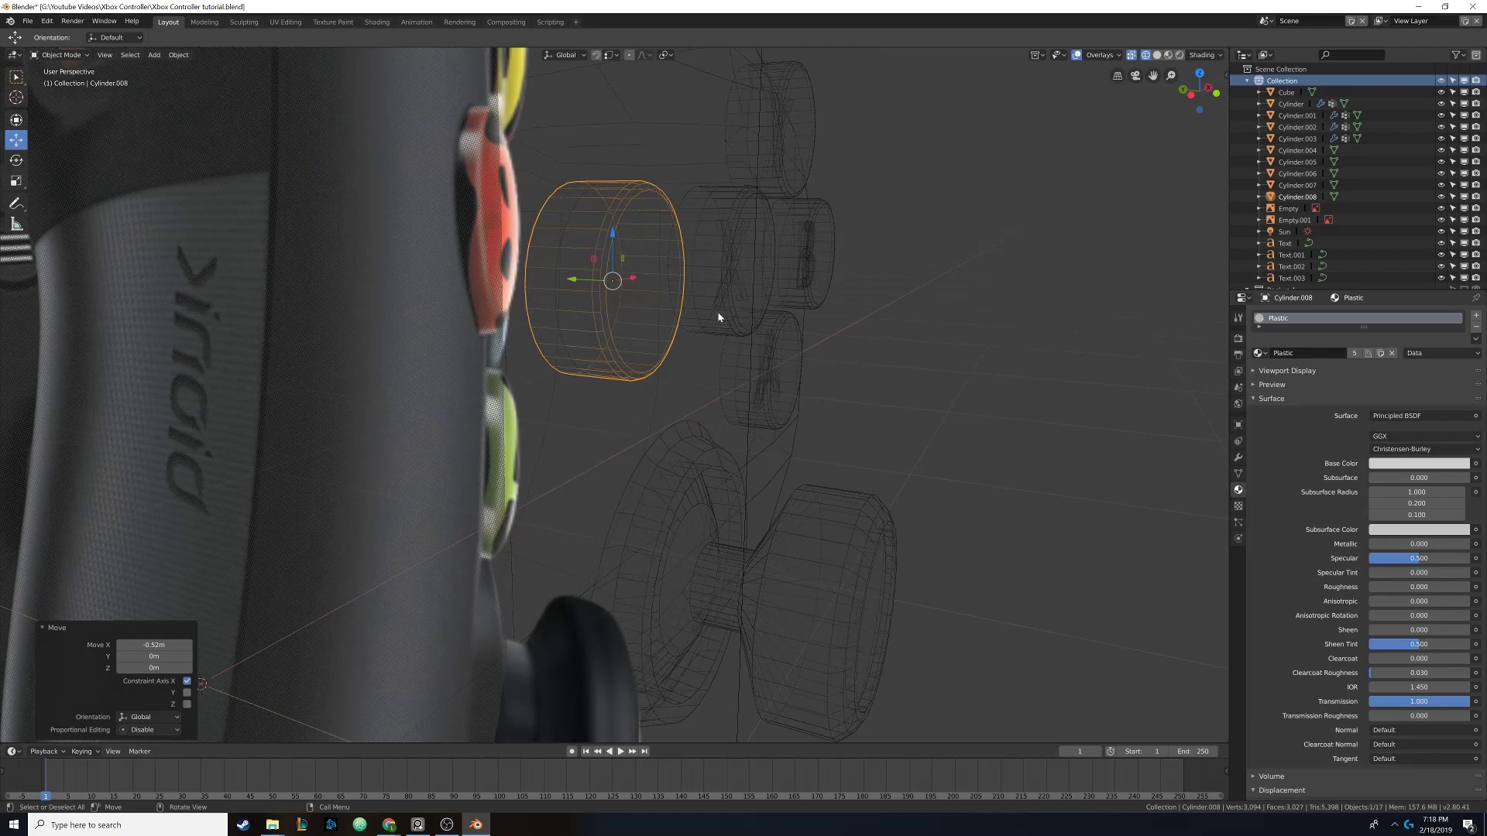
# In front view, move the copy over the menu button in the reference photo
pyautogui.press('KP_1')
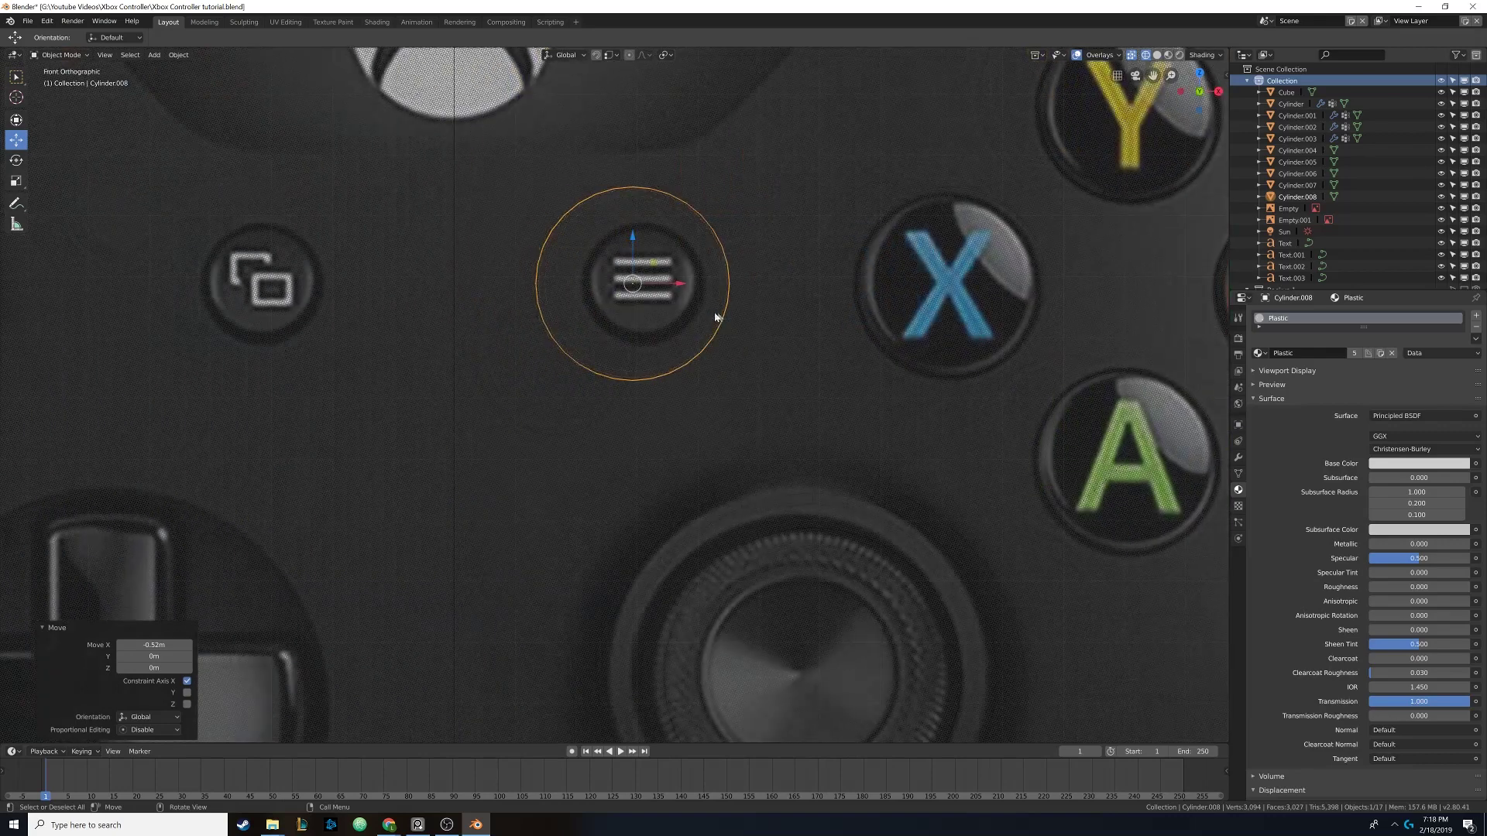
pyautogui.keyDown('shift'); pyautogui.moveTo(660, 295); pyautogui.dragTo(684, 316, button='middle'); pyautogui.keyUp('shift')
pyautogui.scroll(-7, 689, 322)
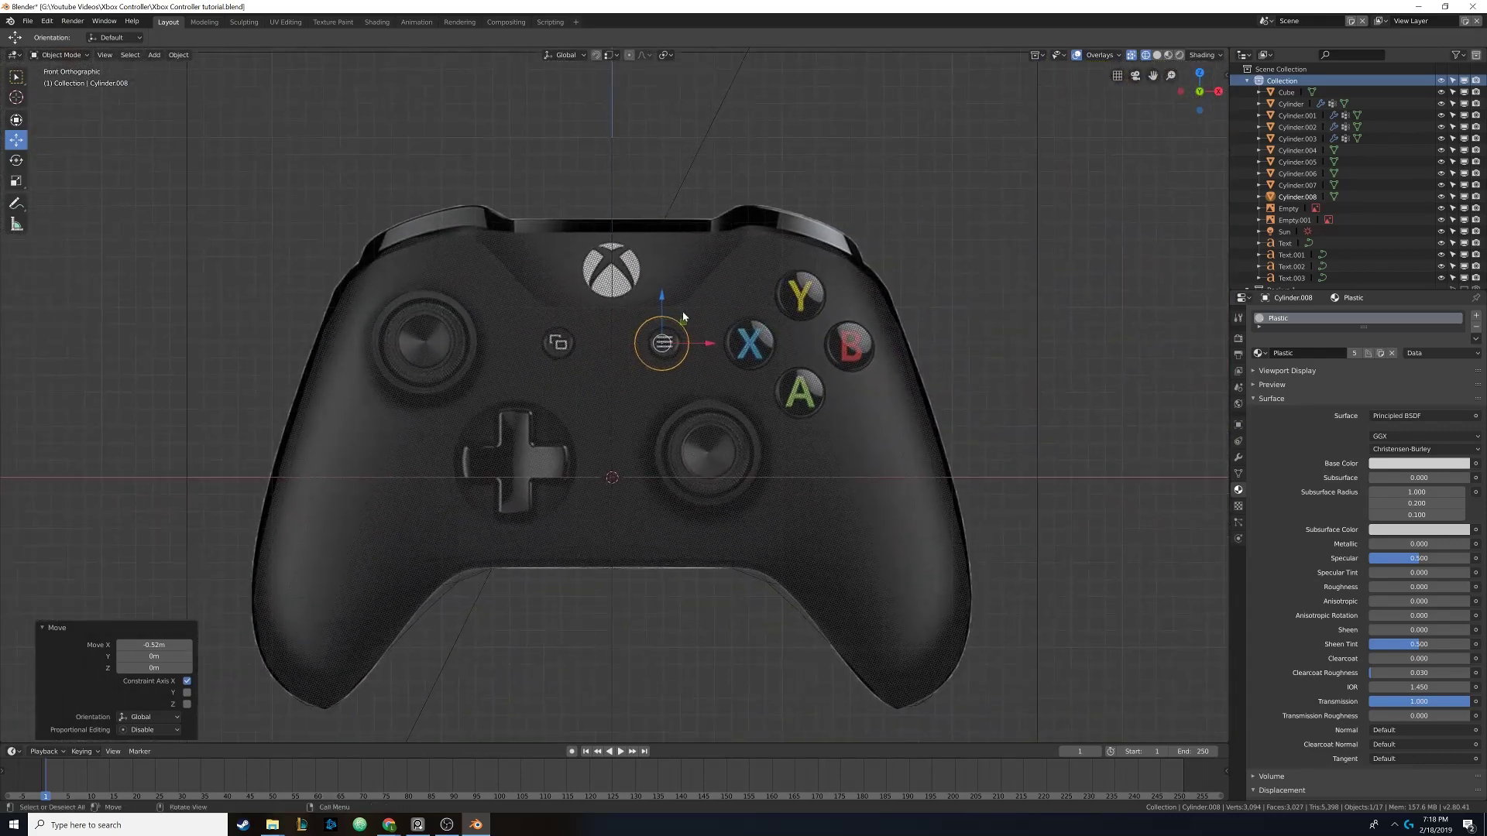
pyautogui.scroll(6, 690, 338)
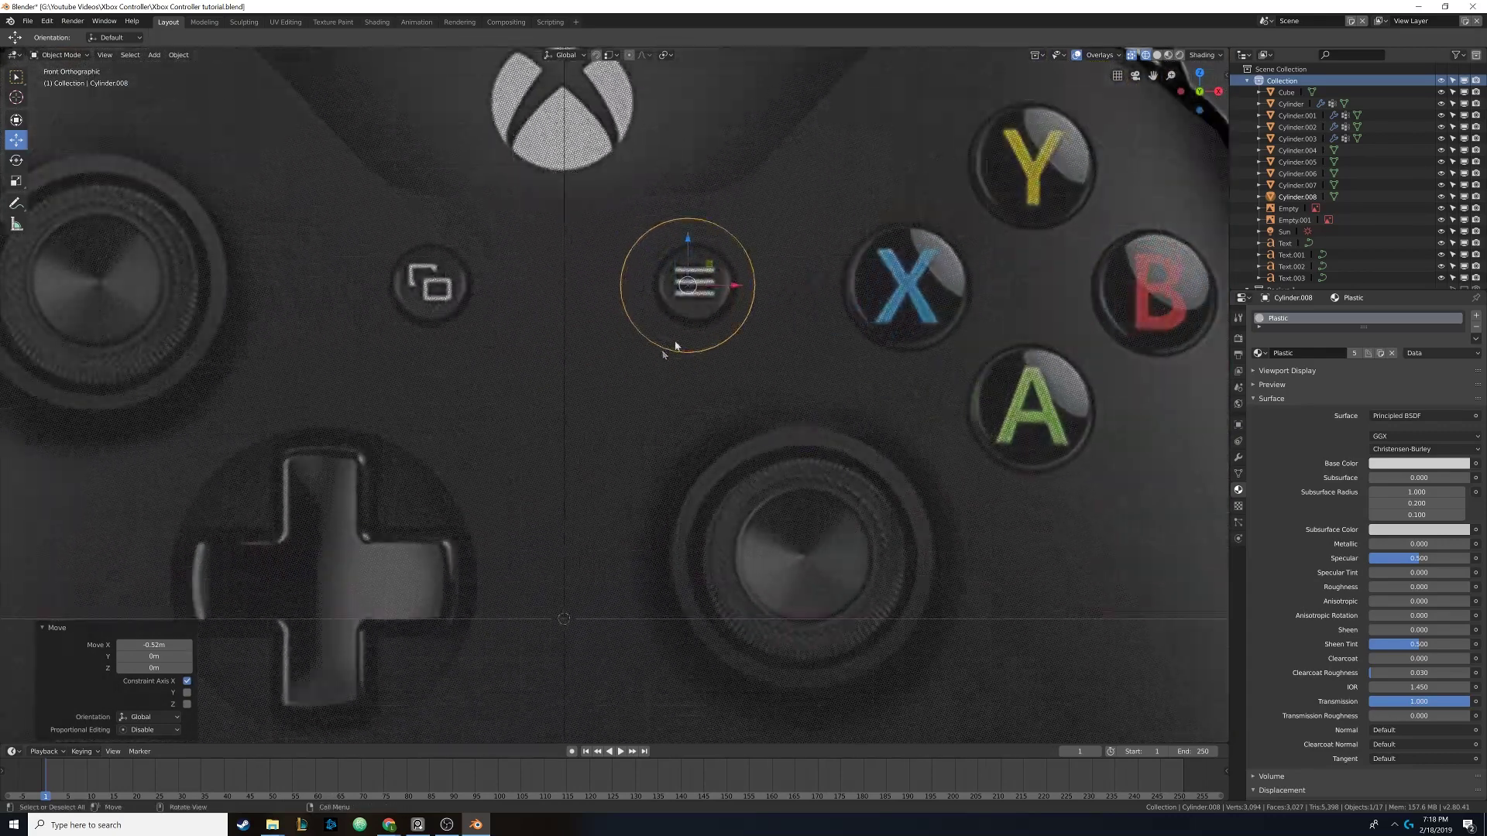
pyautogui.press('g')
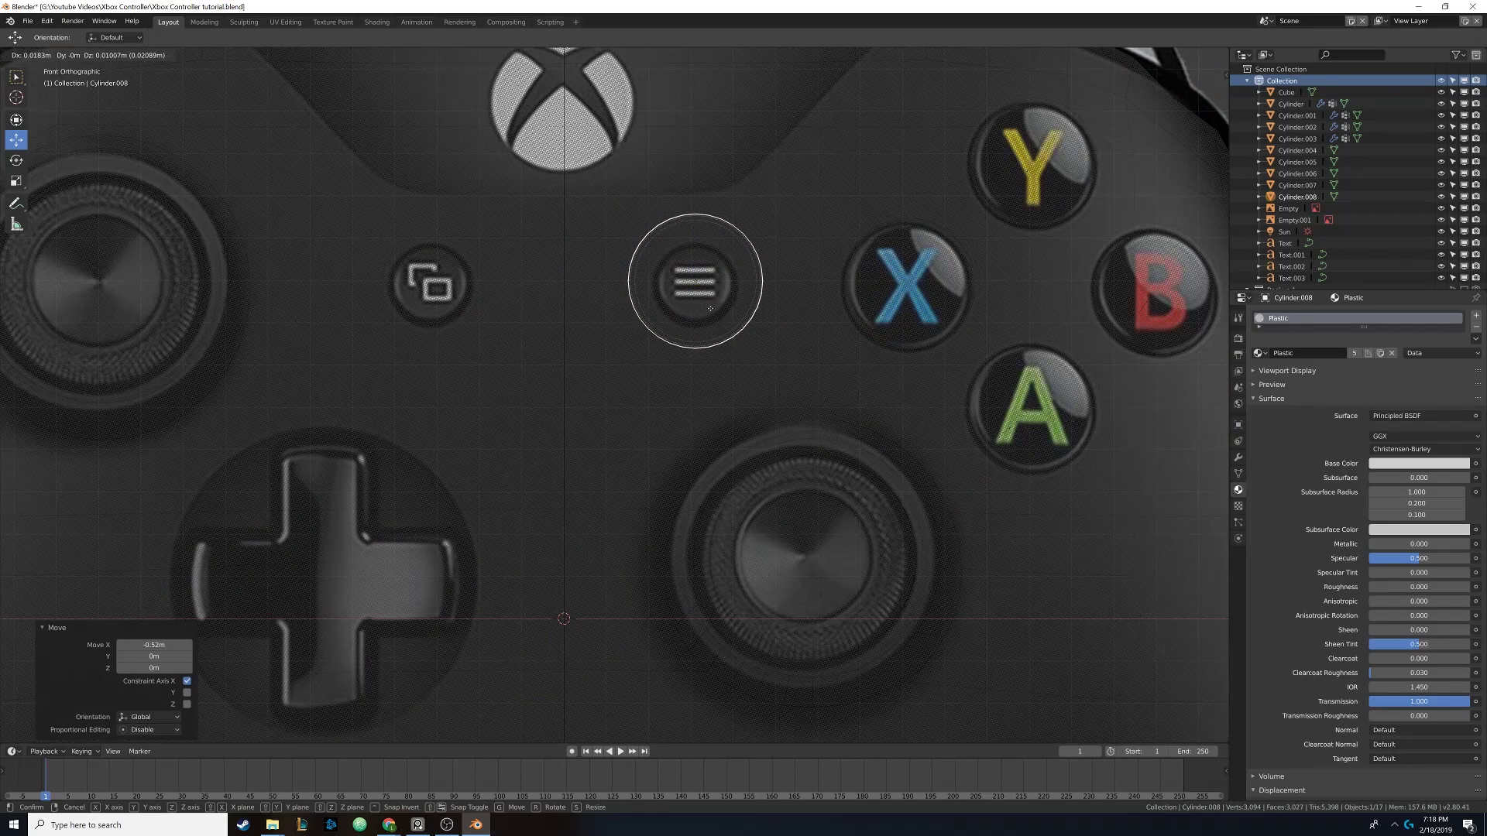
pyautogui.click(710, 314)
pyautogui.keyDown('shift'); pyautogui.moveTo(710, 314); pyautogui.dragTo(706, 327, button='middle'); pyautogui.keyUp('shift')
# Scale the copy's mesh down in Edit Mode to the menu button's size
pyautogui.press('Tab')
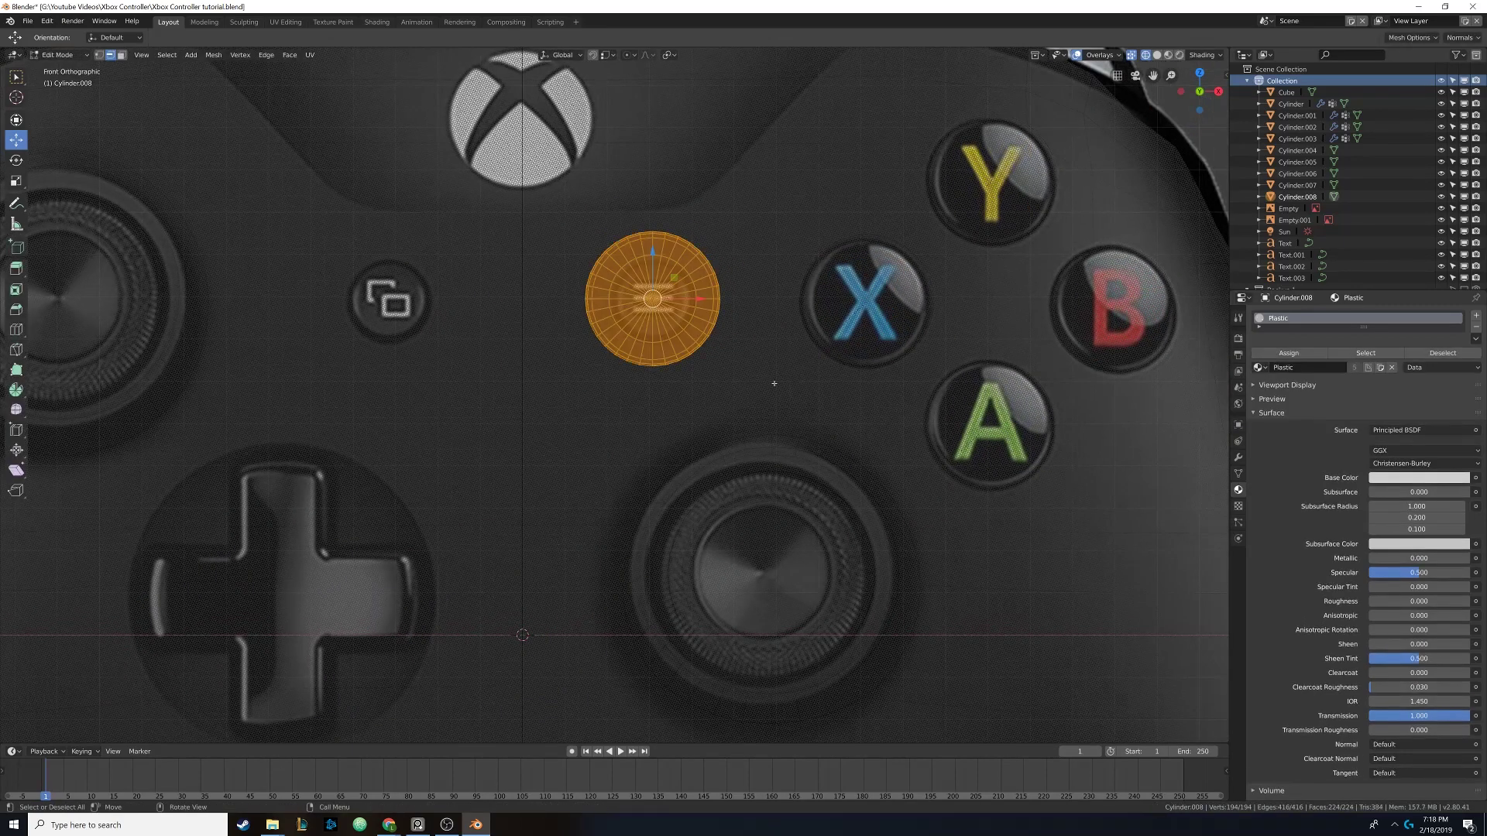
pyautogui.press('s')
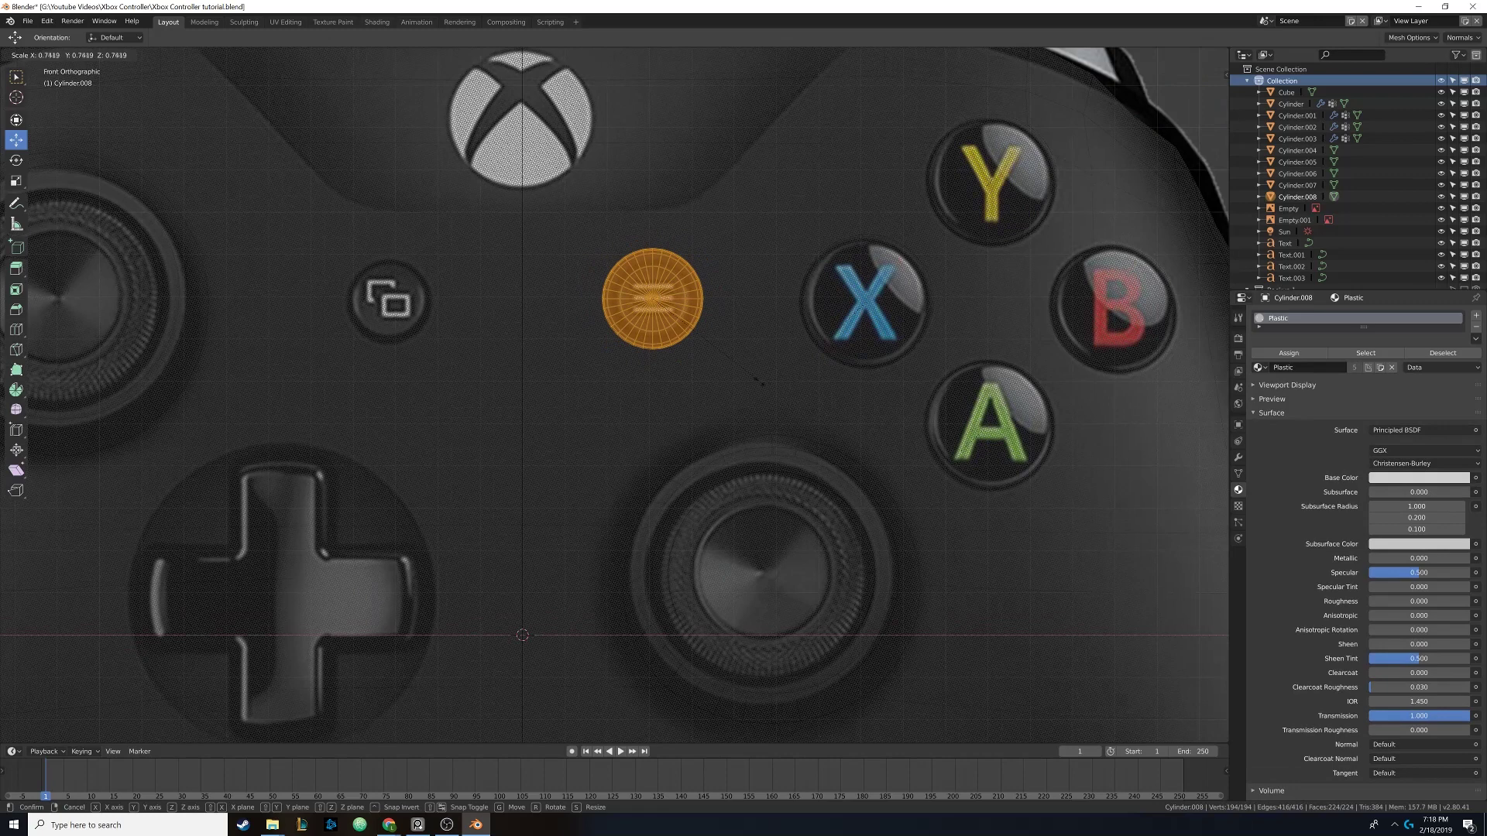
pyautogui.click(737, 366)
pyautogui.press('Tab')
# Nudge the menu button down and place a duplicate of it to its left
pyautogui.press('g')
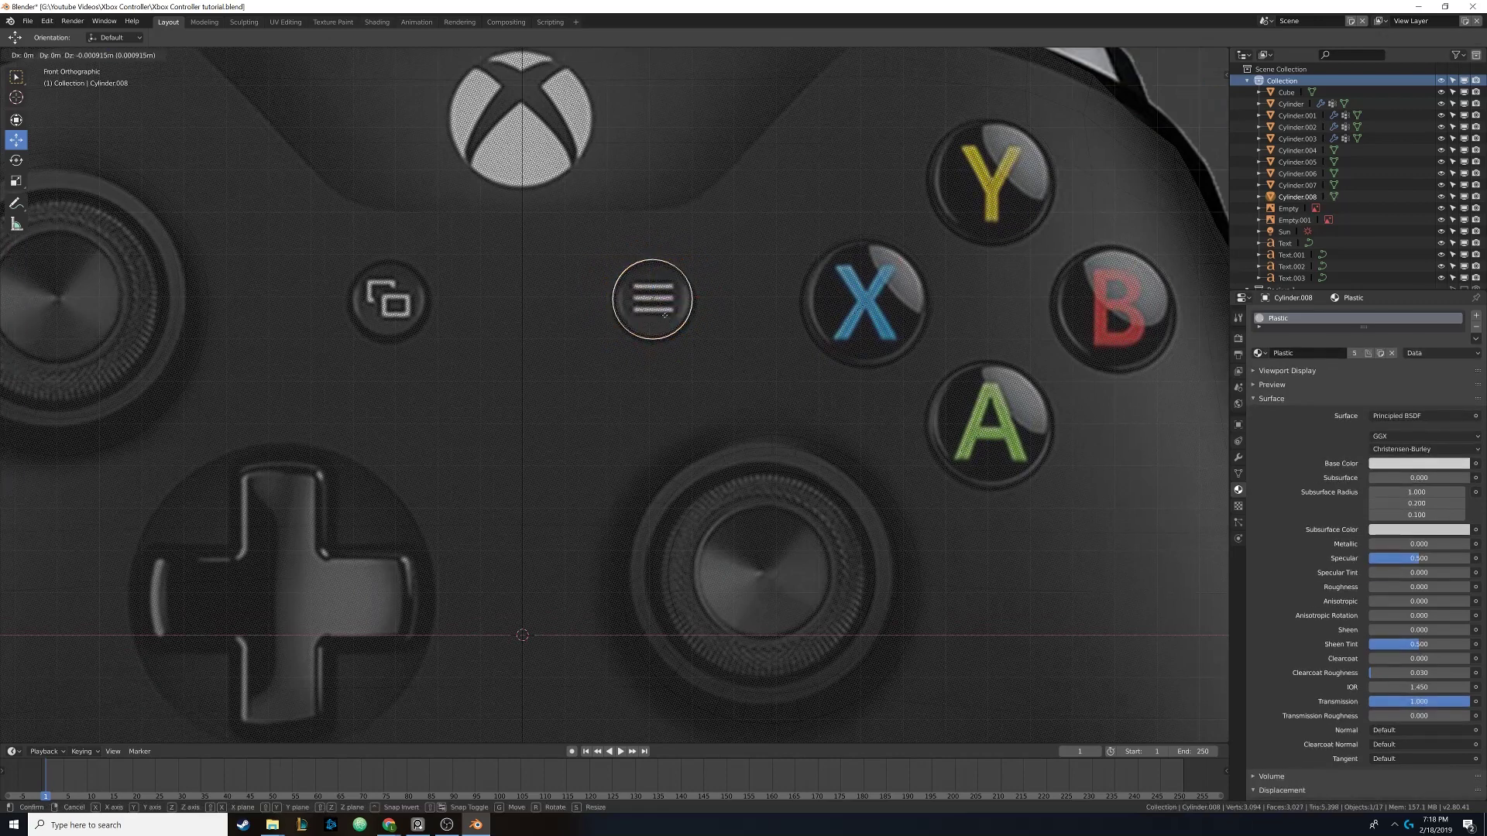
pyautogui.click(666, 320)
pyautogui.keyDown('shift'); pyautogui.moveTo(665, 320); pyautogui.dragTo(742, 332, button='middle'); pyautogui.keyUp('shift')
pyautogui.hotkey('shift', 'd')
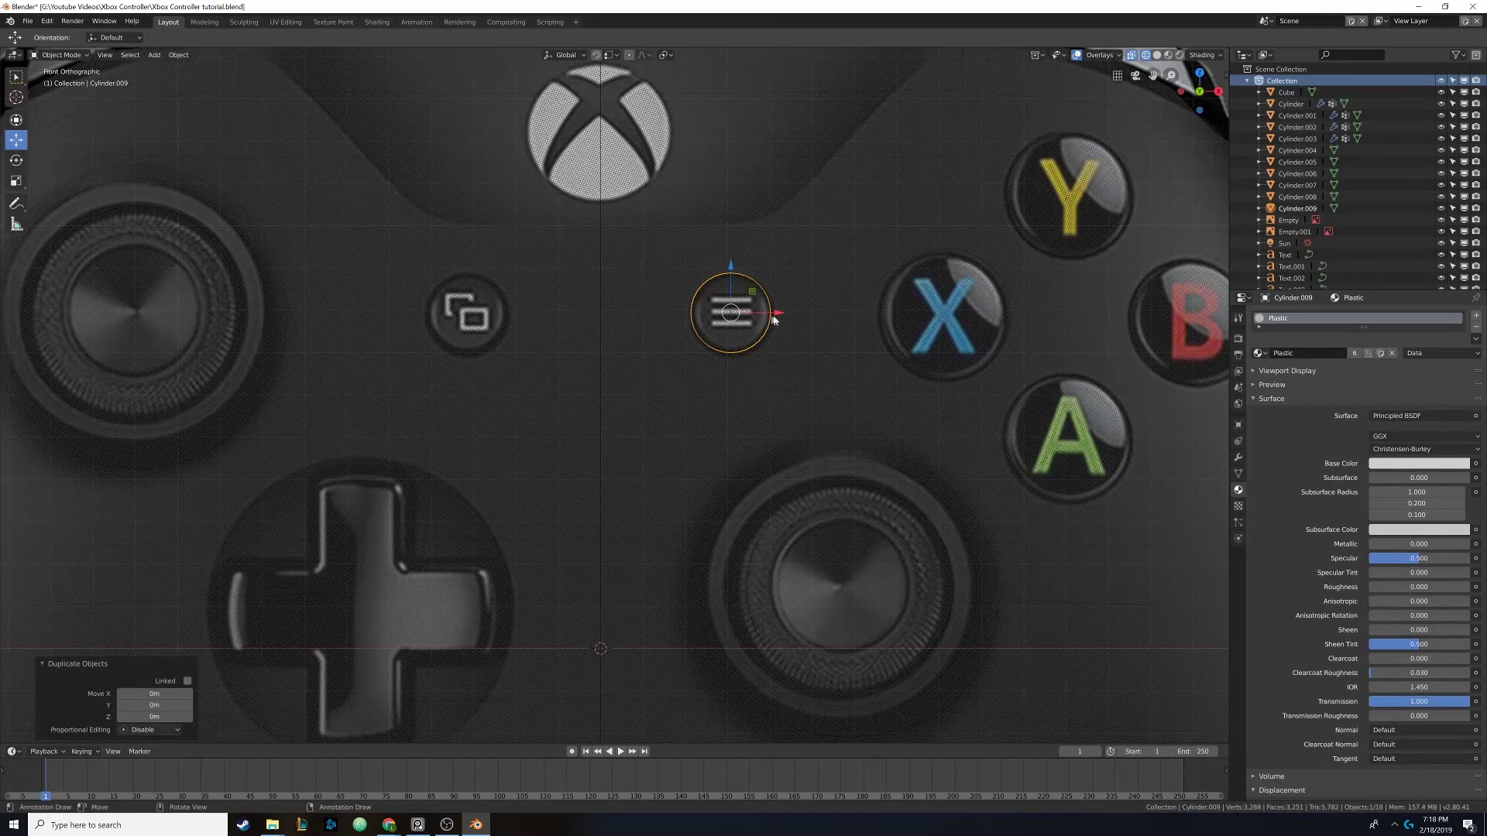
pyautogui.click(510, 320)
# Switch the viewport back to Solid shading and select the controller body
pyautogui.moveTo(744, 317)
pyautogui.keyDown('shift'); pyautogui.mouseDown(button='middle')
pyautogui.moveTo(775, 322)
pyautogui.moveTo(657, 329)
pyautogui.mouseUp(button='middle'); pyautogui.keyUp('shift')
pyautogui.click(776, 301)
pyautogui.click(776, 302)
pyautogui.click(776, 302)
pyautogui.press('z')
pyautogui.click(806, 320)
pyautogui.scroll(1, 657, 329)
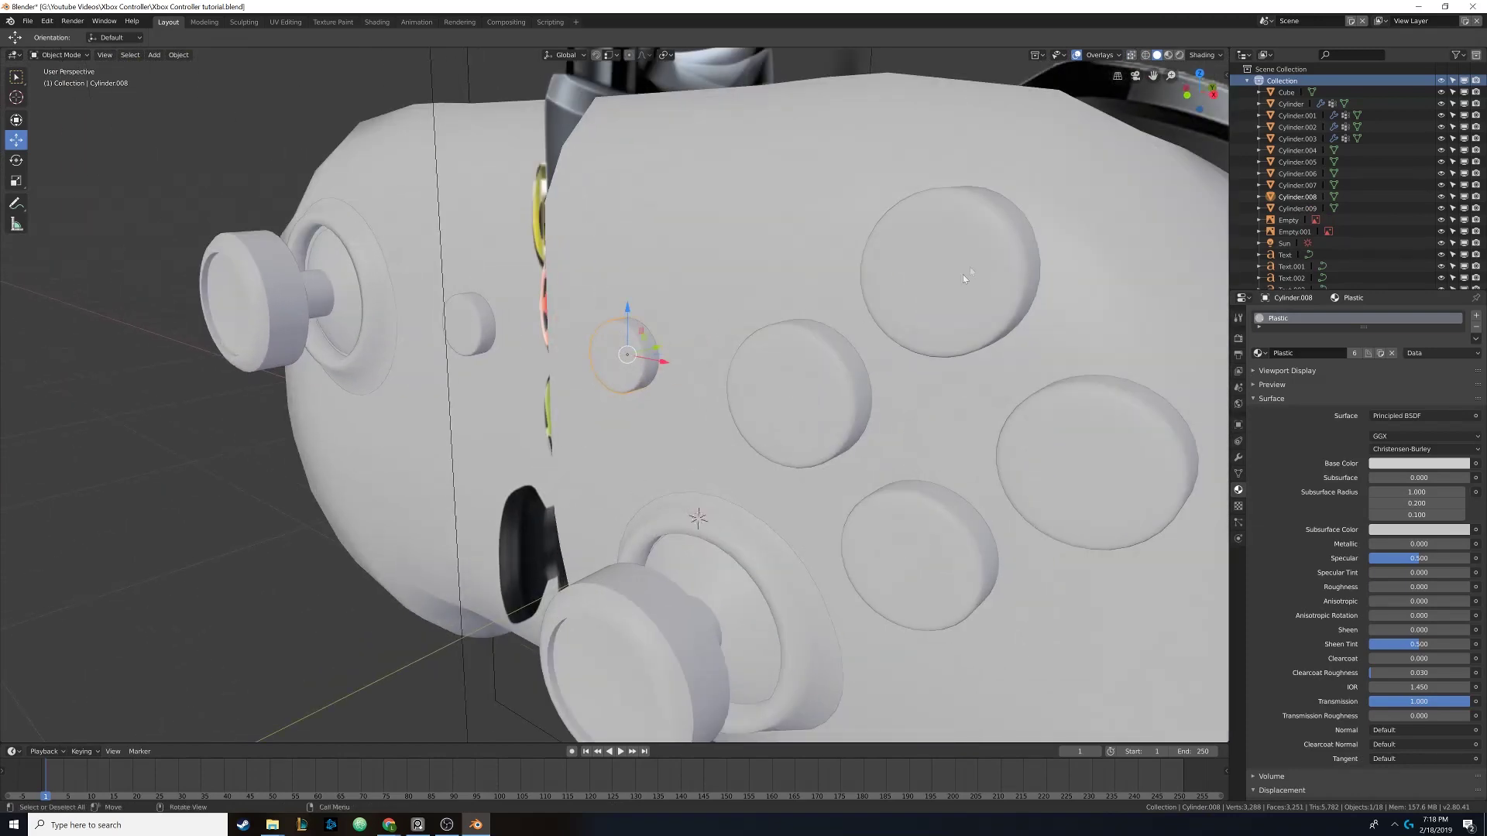
pyautogui.click(868, 271)
pyautogui.scroll(-5, 744, 243)
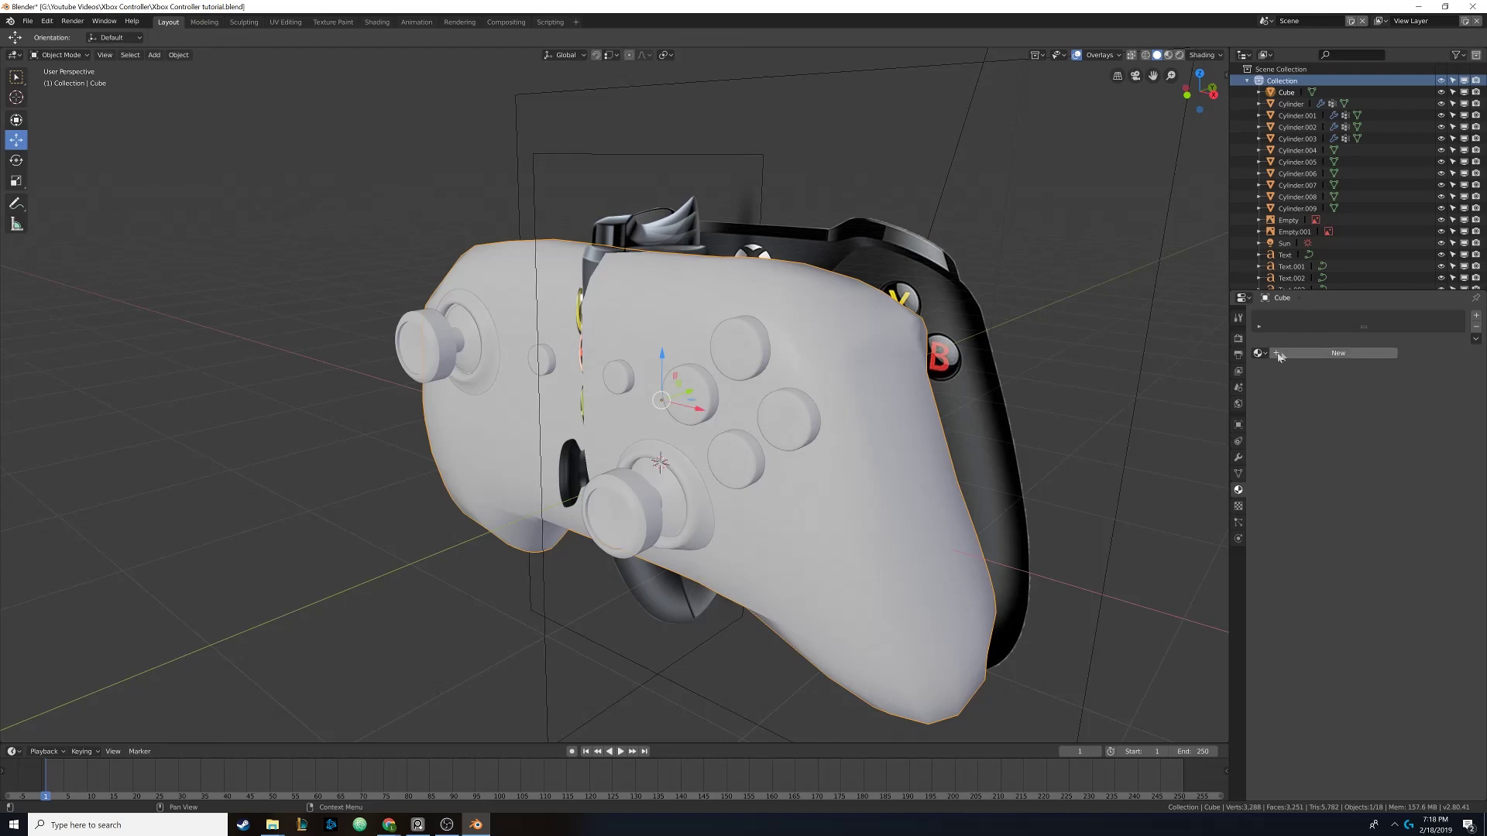
# Open the Shading workspace and preview the controller in Rendered shading
pyautogui.click(376, 22)
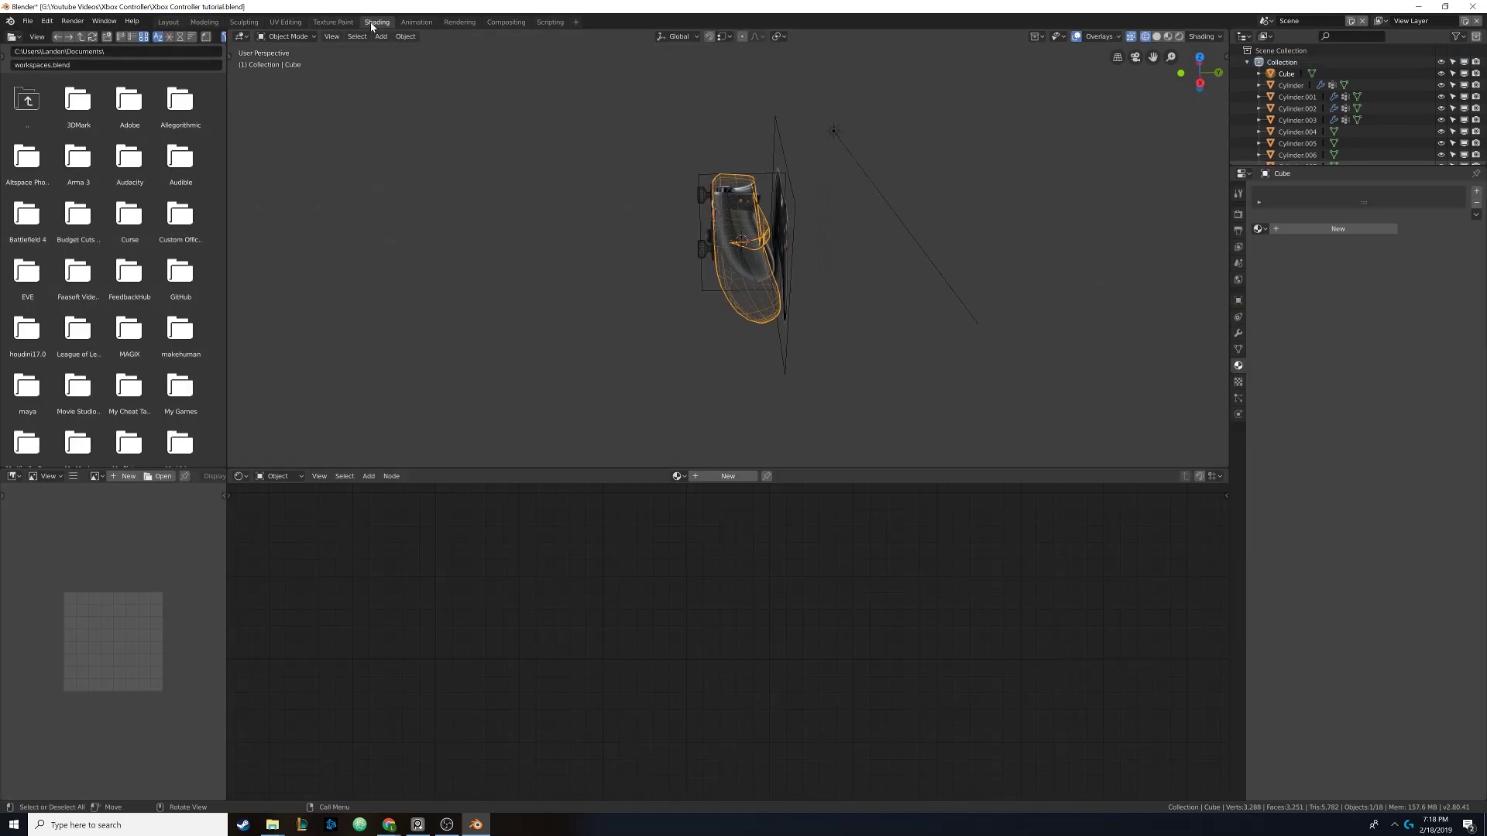
pyautogui.moveTo(632, 191)
pyautogui.mouseDown(button='middle')
pyautogui.moveTo(685, 190)
pyautogui.moveTo(733, 240)
pyautogui.moveTo(751, 206)
pyautogui.mouseUp(button='middle')
pyautogui.press('z')
pyautogui.click(758, 187)
pyautogui.scroll(3, 733, 234)
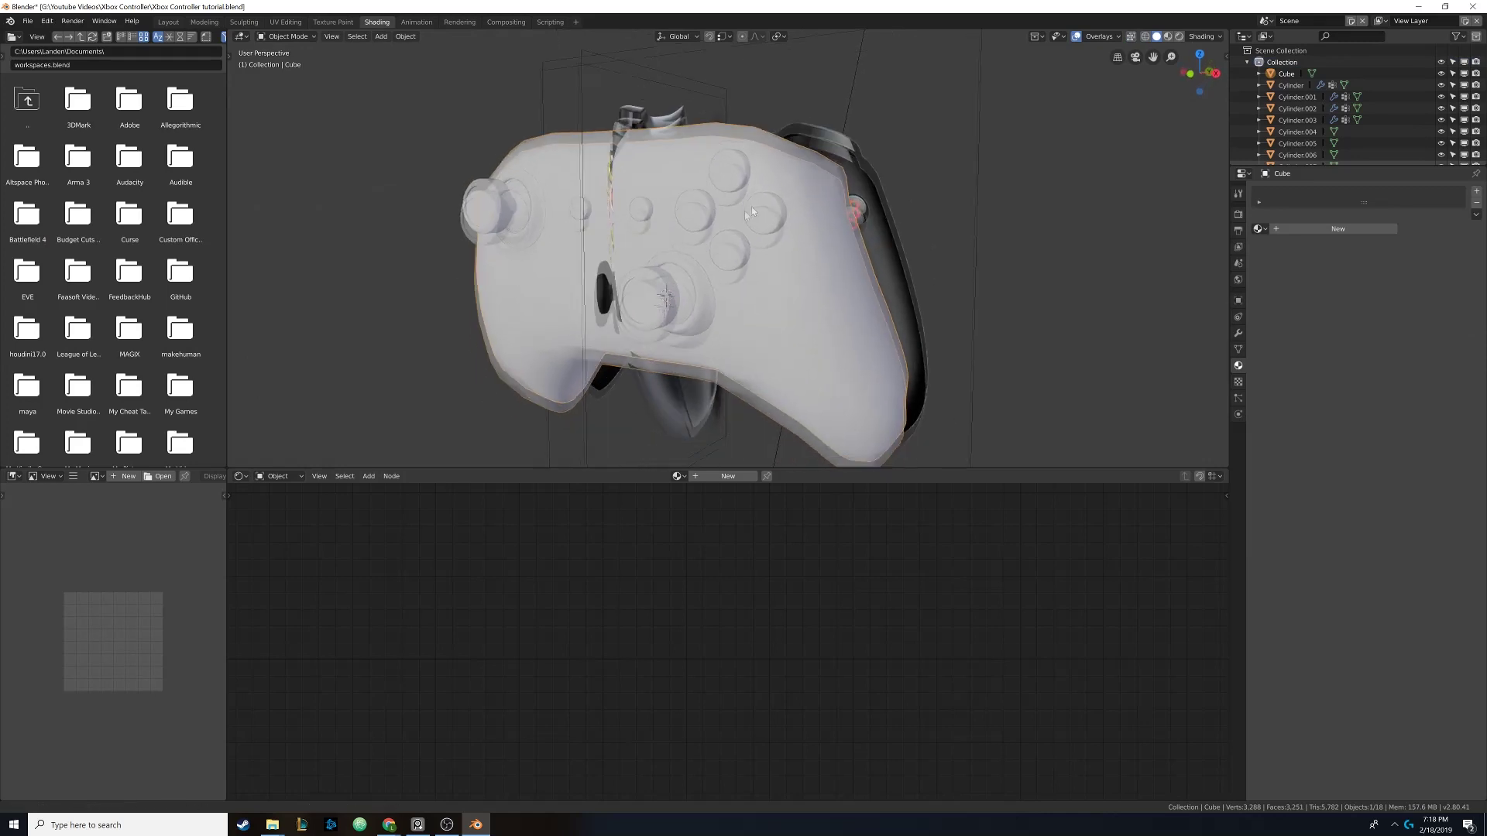
pyautogui.click(1178, 37)
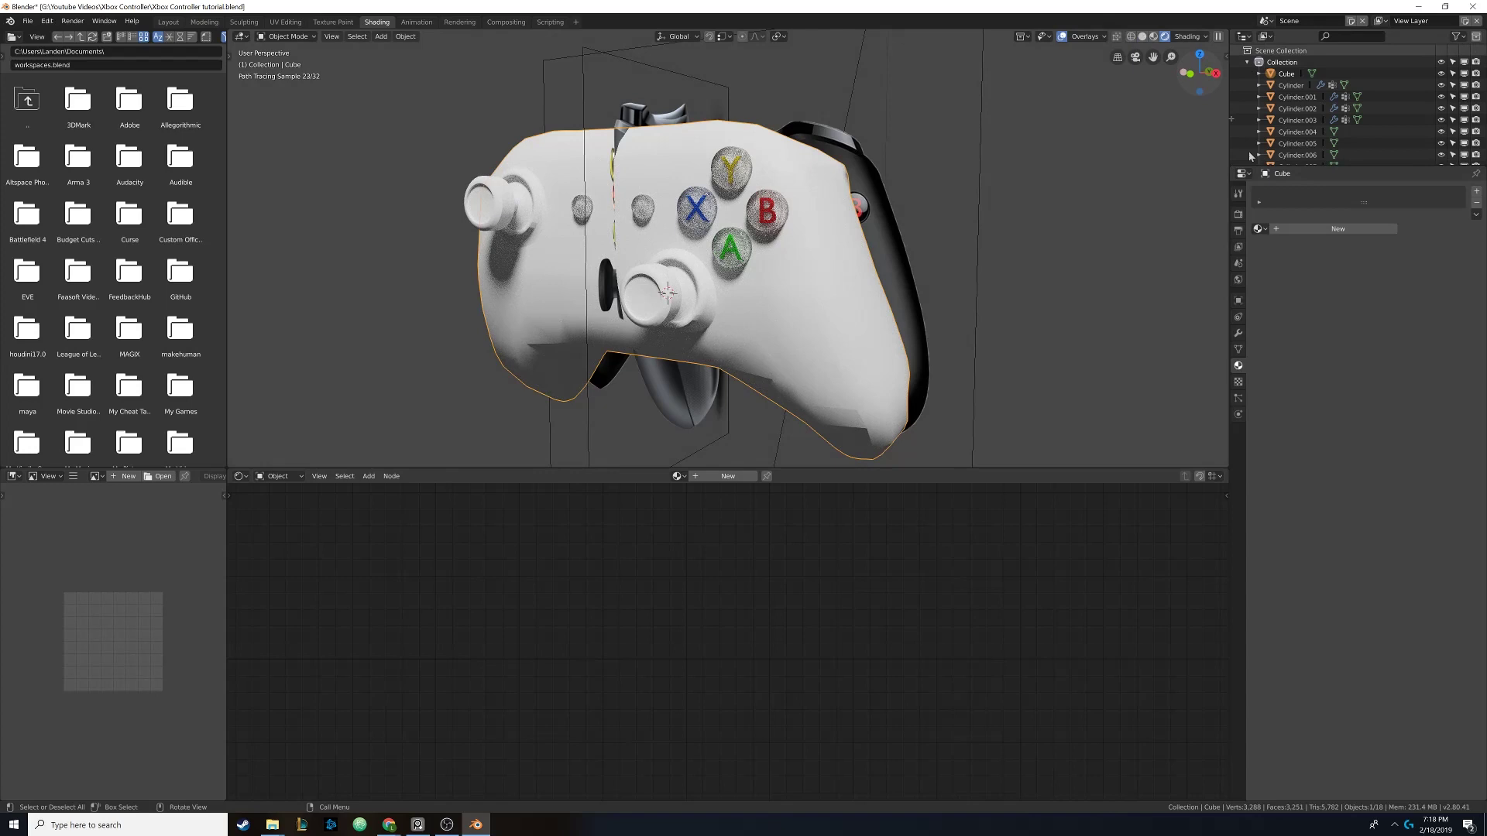
# Switch the render engine to Eevee and orbit around the controller
pyautogui.click(1238, 214)
pyautogui.click(1396, 191)
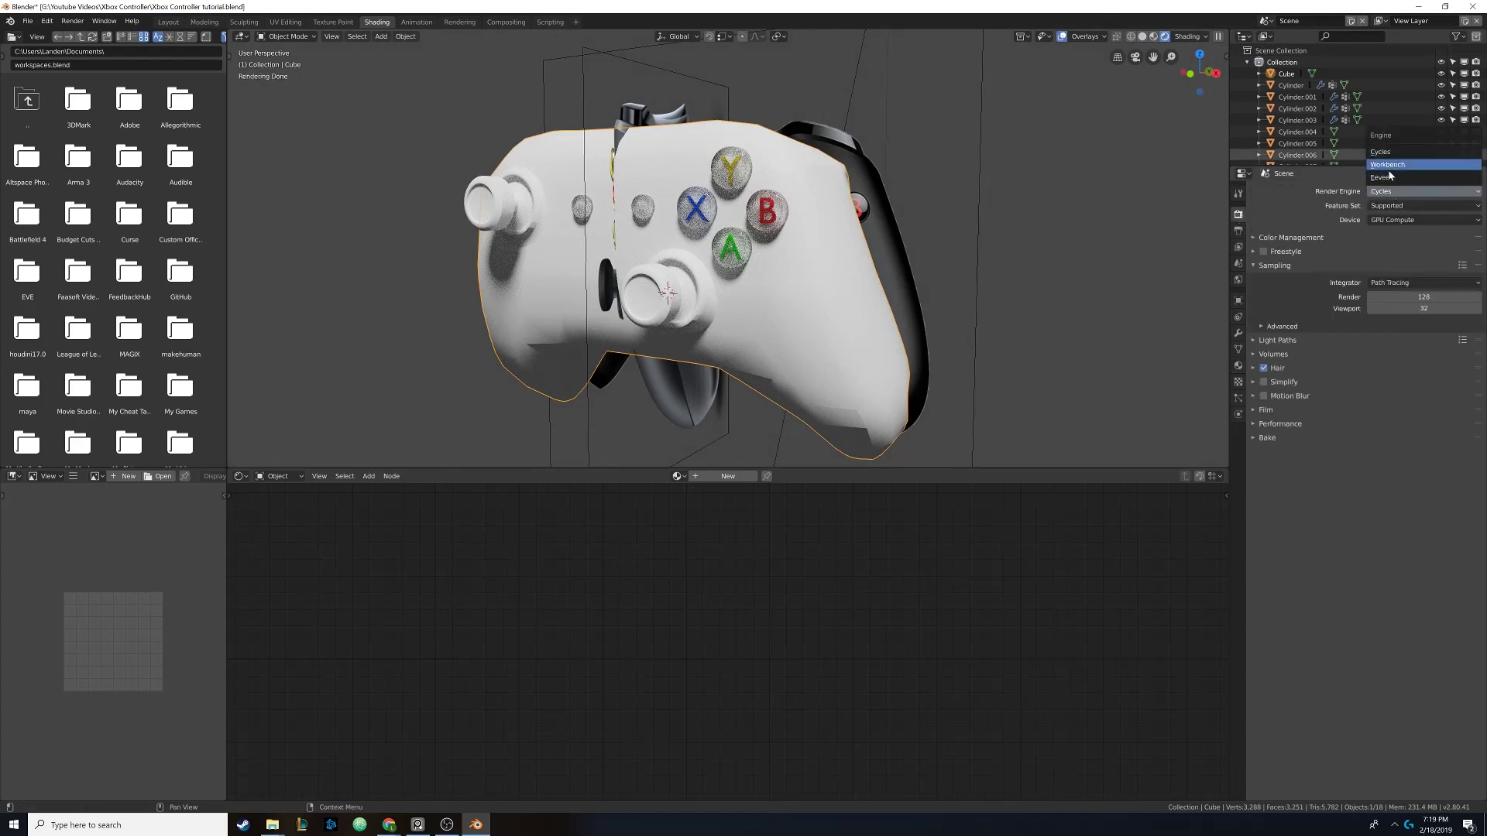
pyautogui.click(1390, 178)
pyautogui.moveTo(808, 235)
pyautogui.mouseDown(button='middle')
pyautogui.moveTo(904, 222)
pyautogui.moveTo(772, 252)
pyautogui.moveTo(779, 220)
pyautogui.moveTo(735, 216)
pyautogui.moveTo(922, 180)
pyautogui.mouseUp(button='middle')
pyautogui.scroll(2, 779, 220)
pyautogui.scroll(-1, 735, 215)
# Use Material Preview shading, set the render engine back to Cycles, and select the menu button
pyautogui.click(1167, 37)
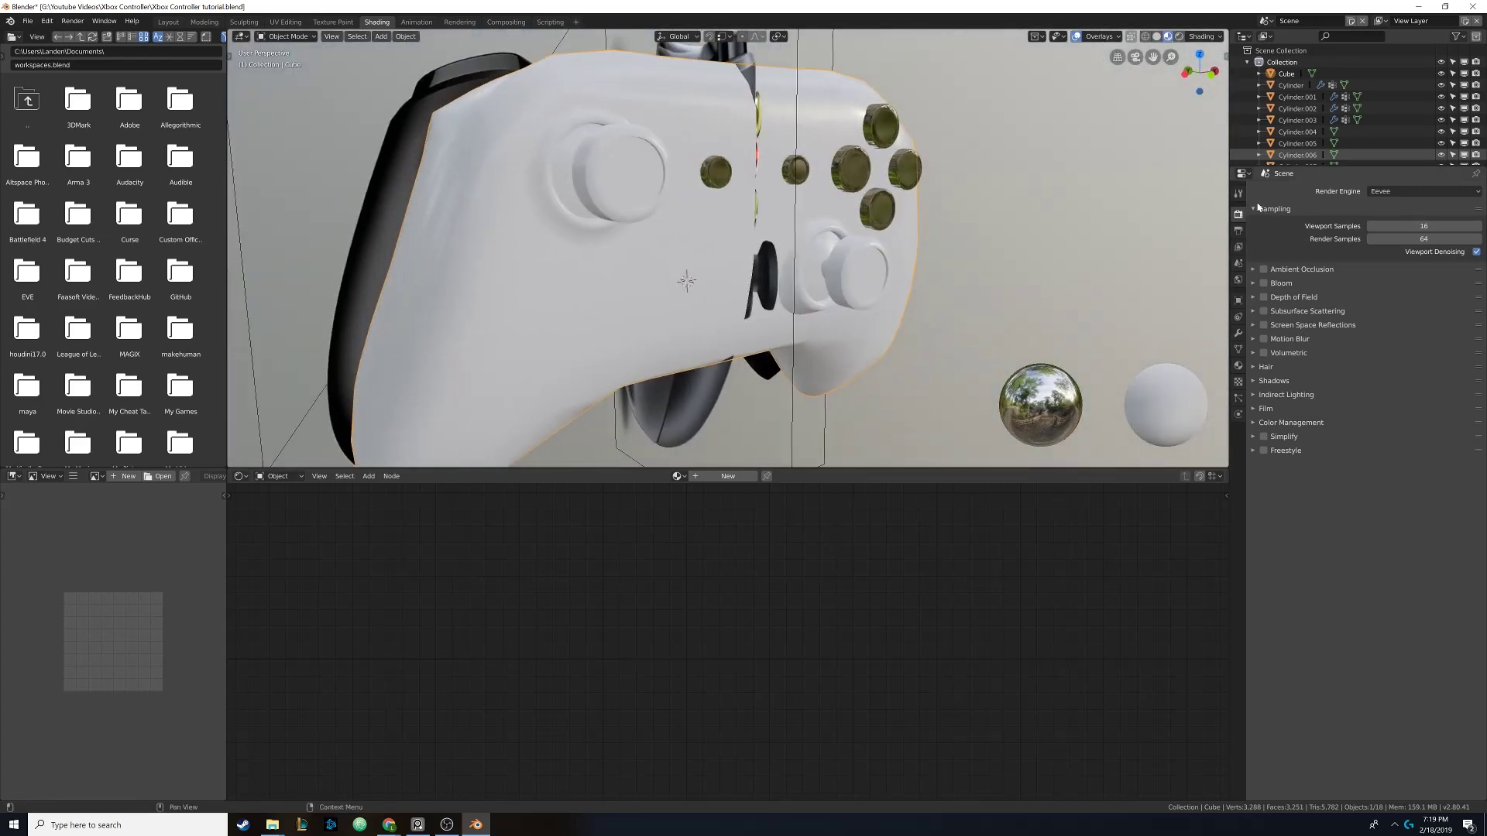
pyautogui.click(1402, 191)
pyautogui.click(1401, 159)
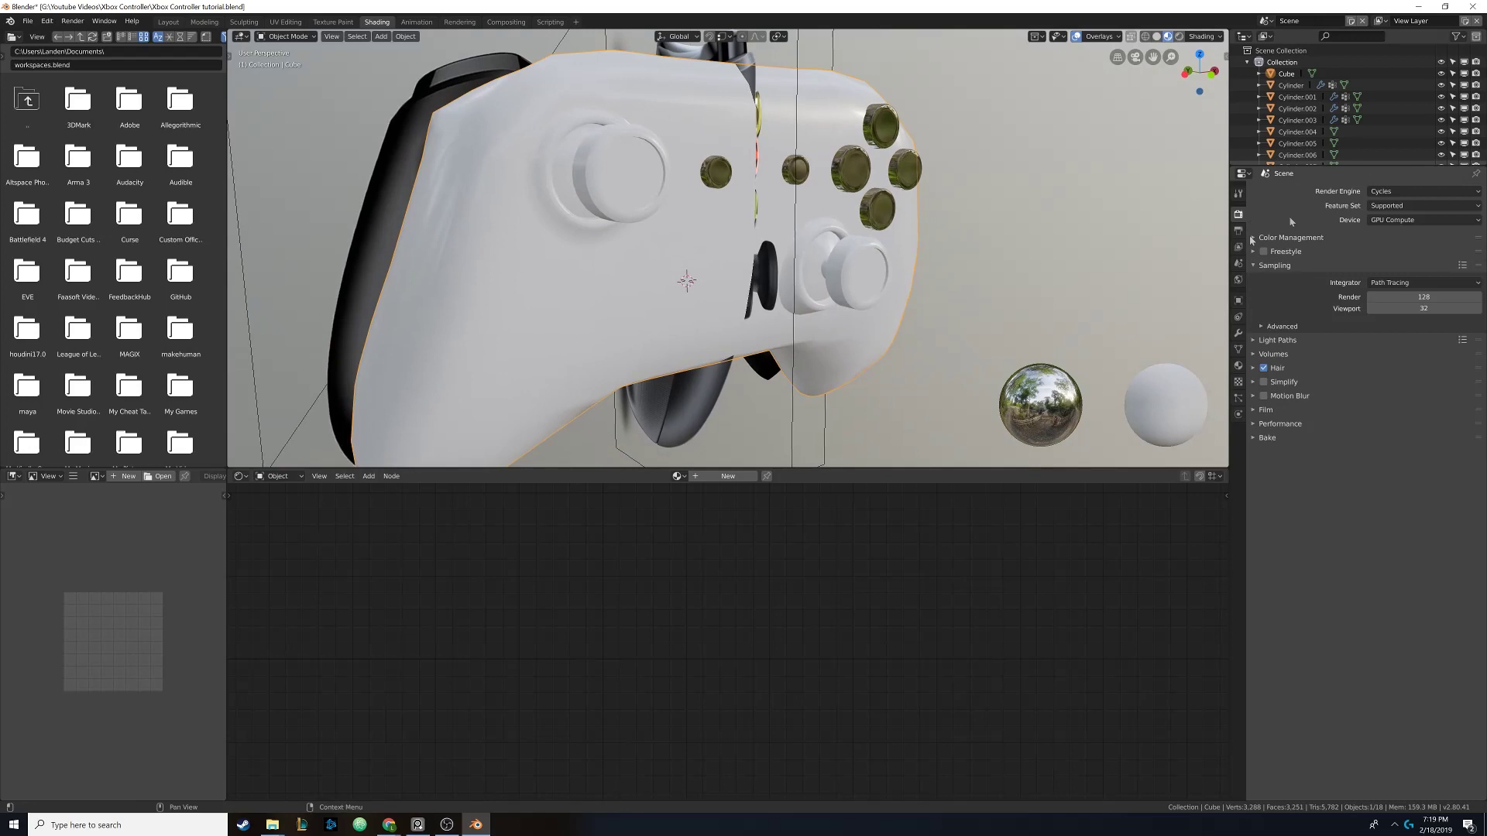
pyautogui.moveTo(914, 226); pyautogui.dragTo(688, 172, button='middle')
pyautogui.click(688, 172)
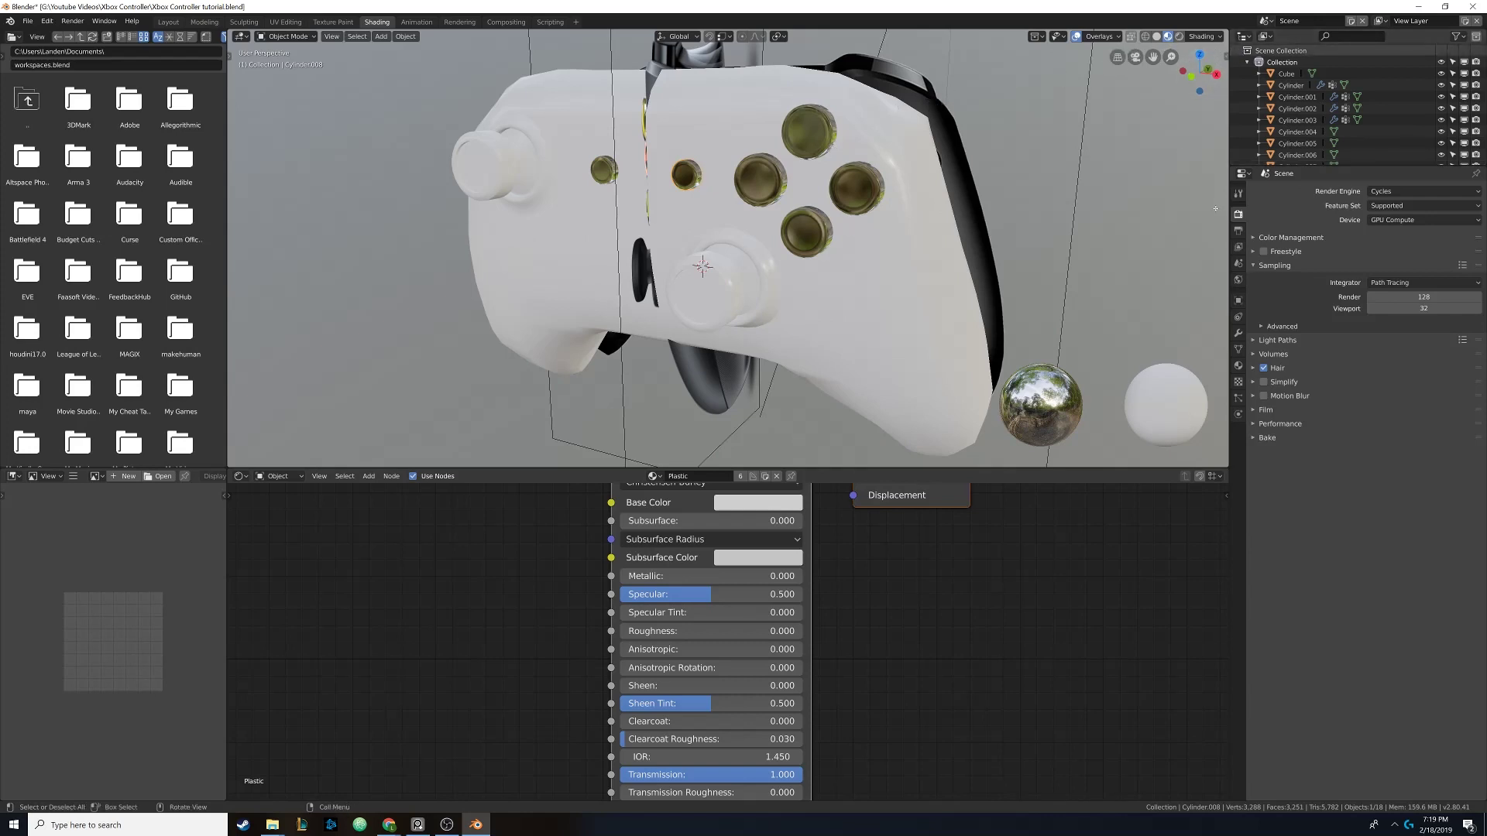
# Rename the controller body's material to 'Black Plastic'
pyautogui.click(1238, 366)
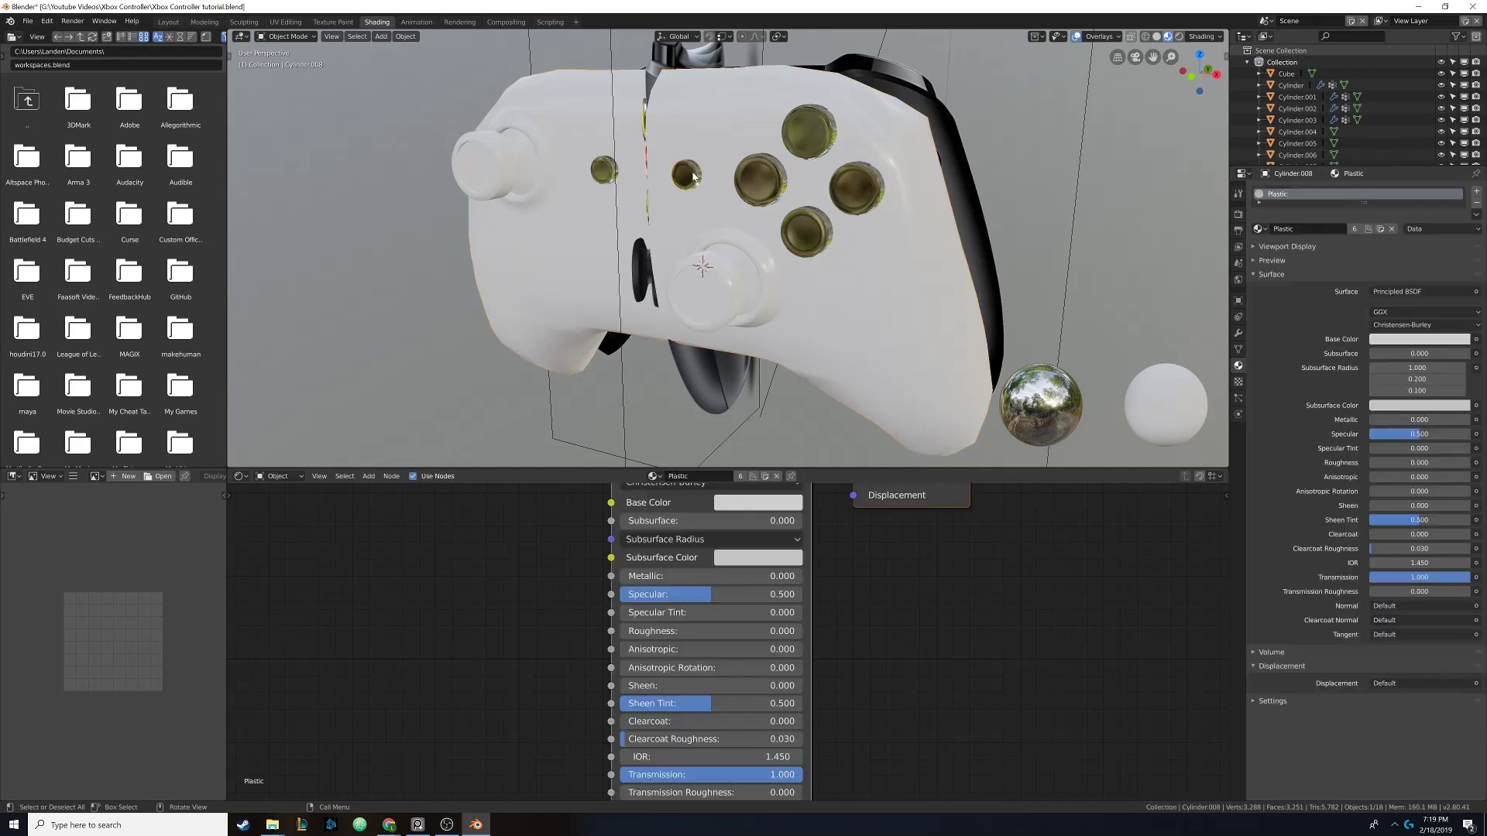
pyautogui.click(712, 135)
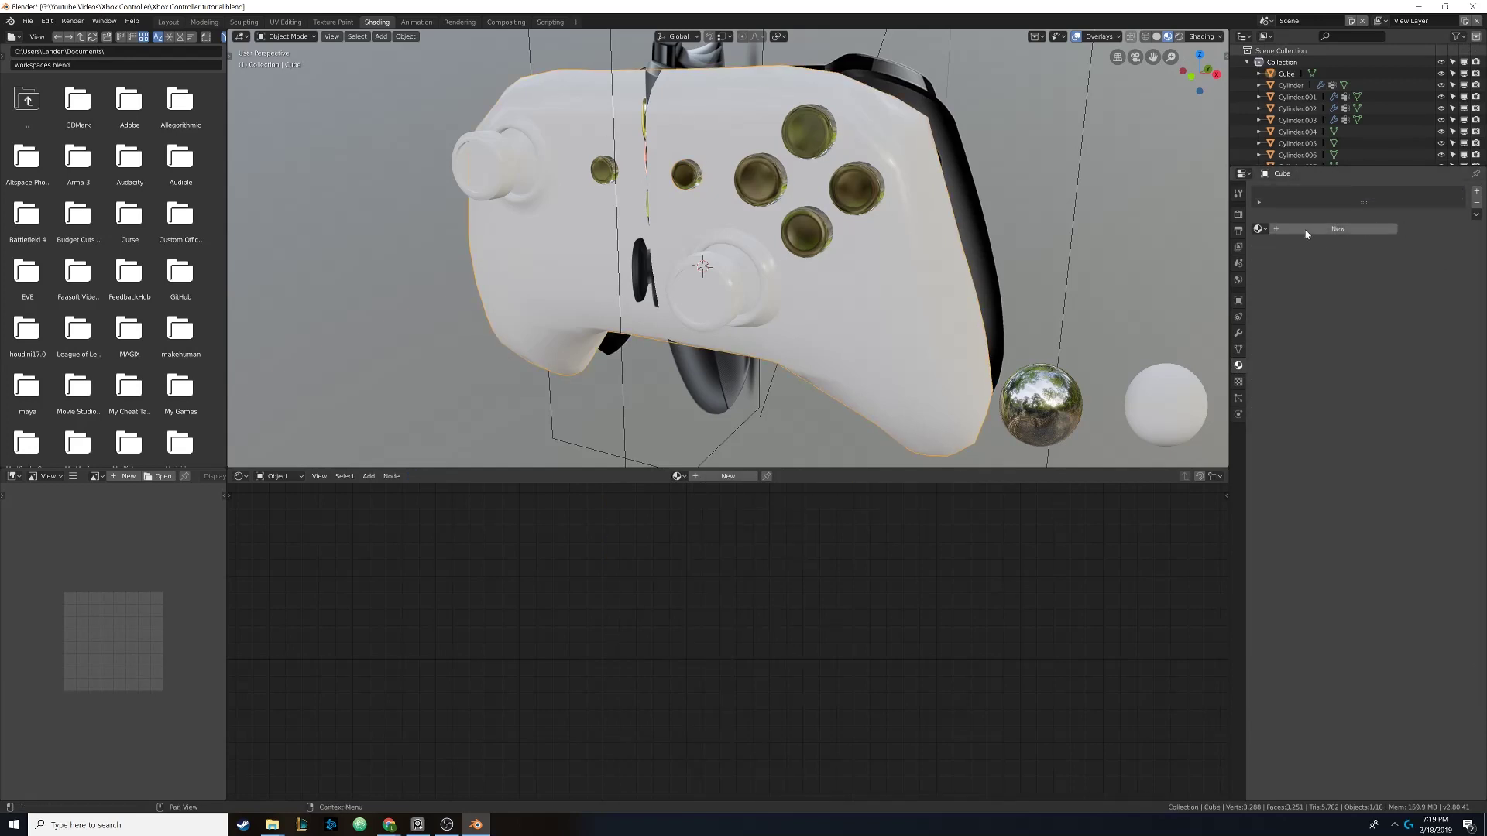
pyautogui.doubleClick(1279, 194)
pyautogui.write('B')
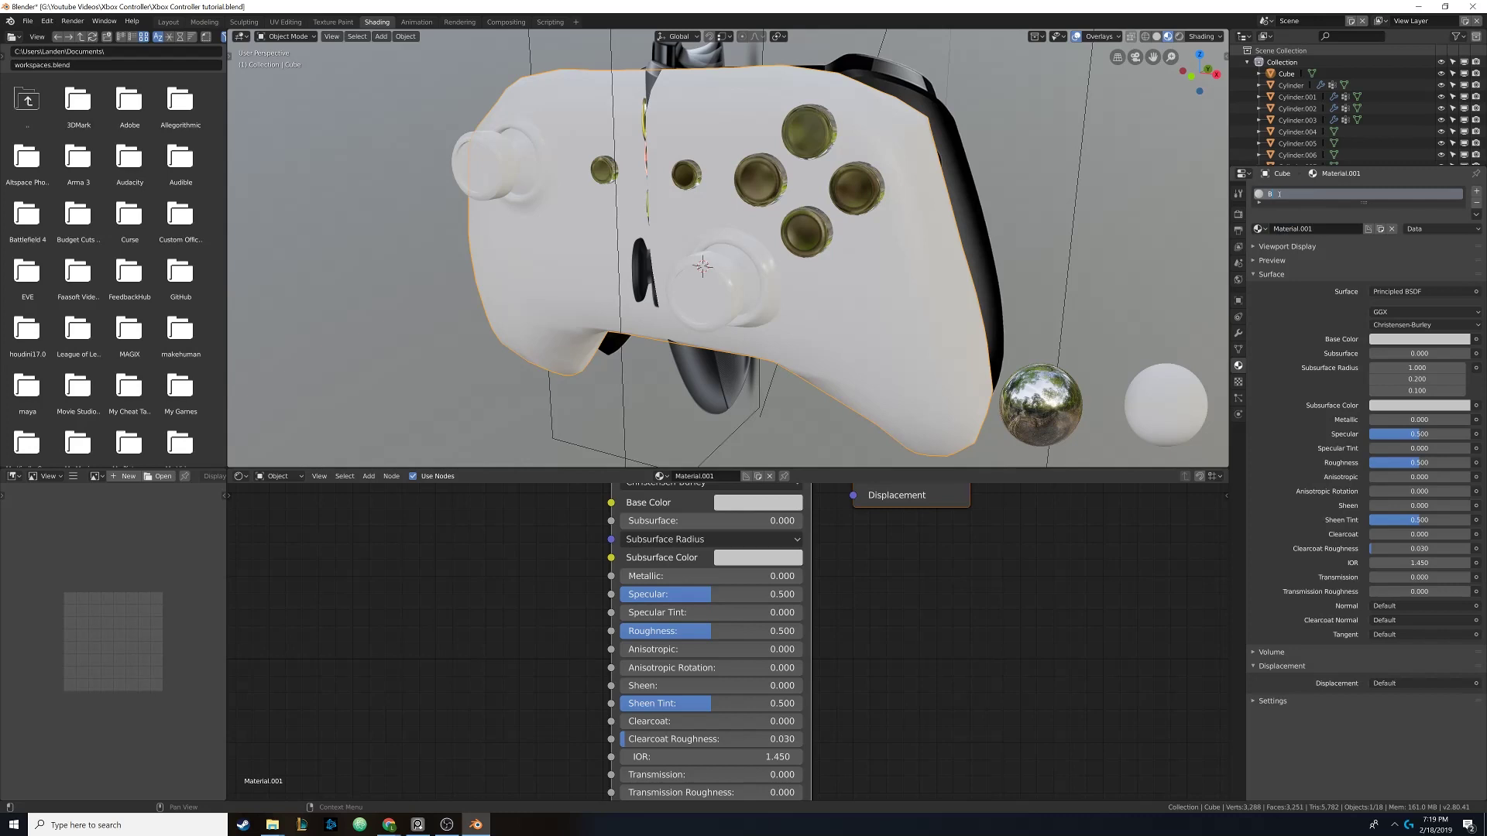
pyautogui.write('lack Plastic')
pyautogui.press('Return')
# Set the Black Plastic base colour to black, comparing against the reference photo
pyautogui.click(1270, 260)
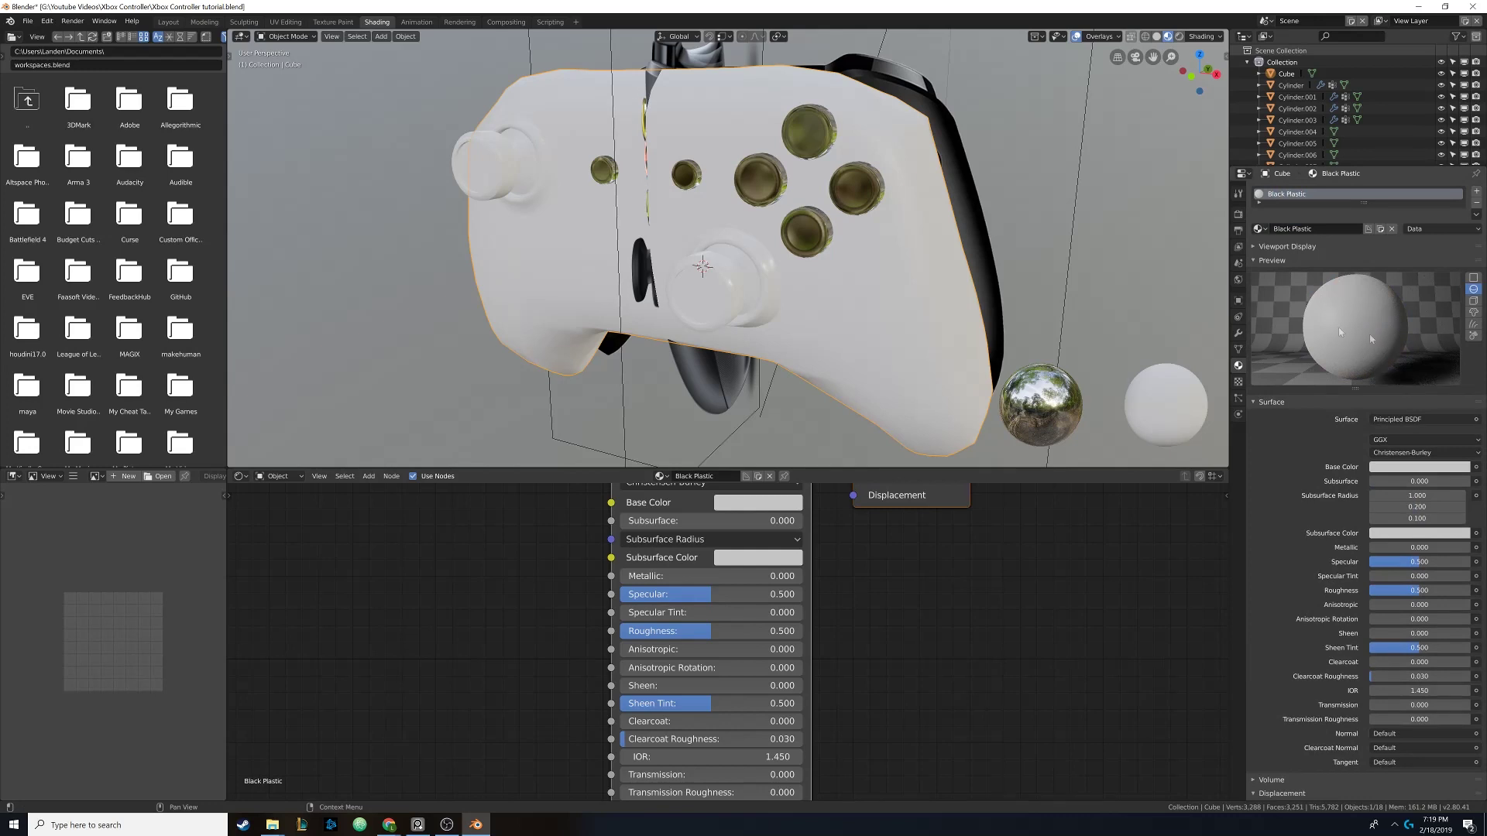
pyautogui.click(1388, 469)
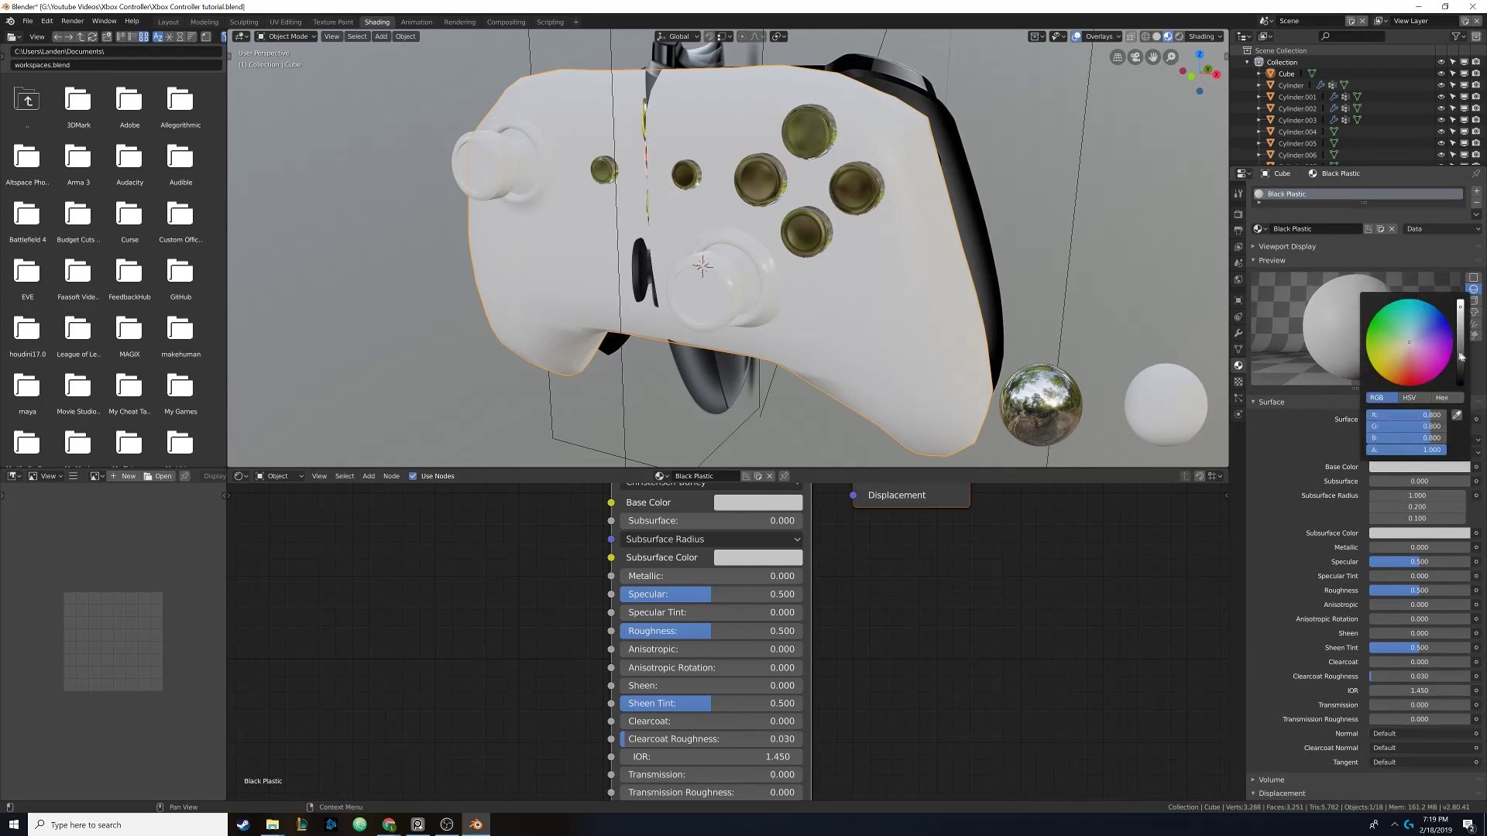
pyautogui.moveTo(1461, 356); pyautogui.dragTo(1460, 387)
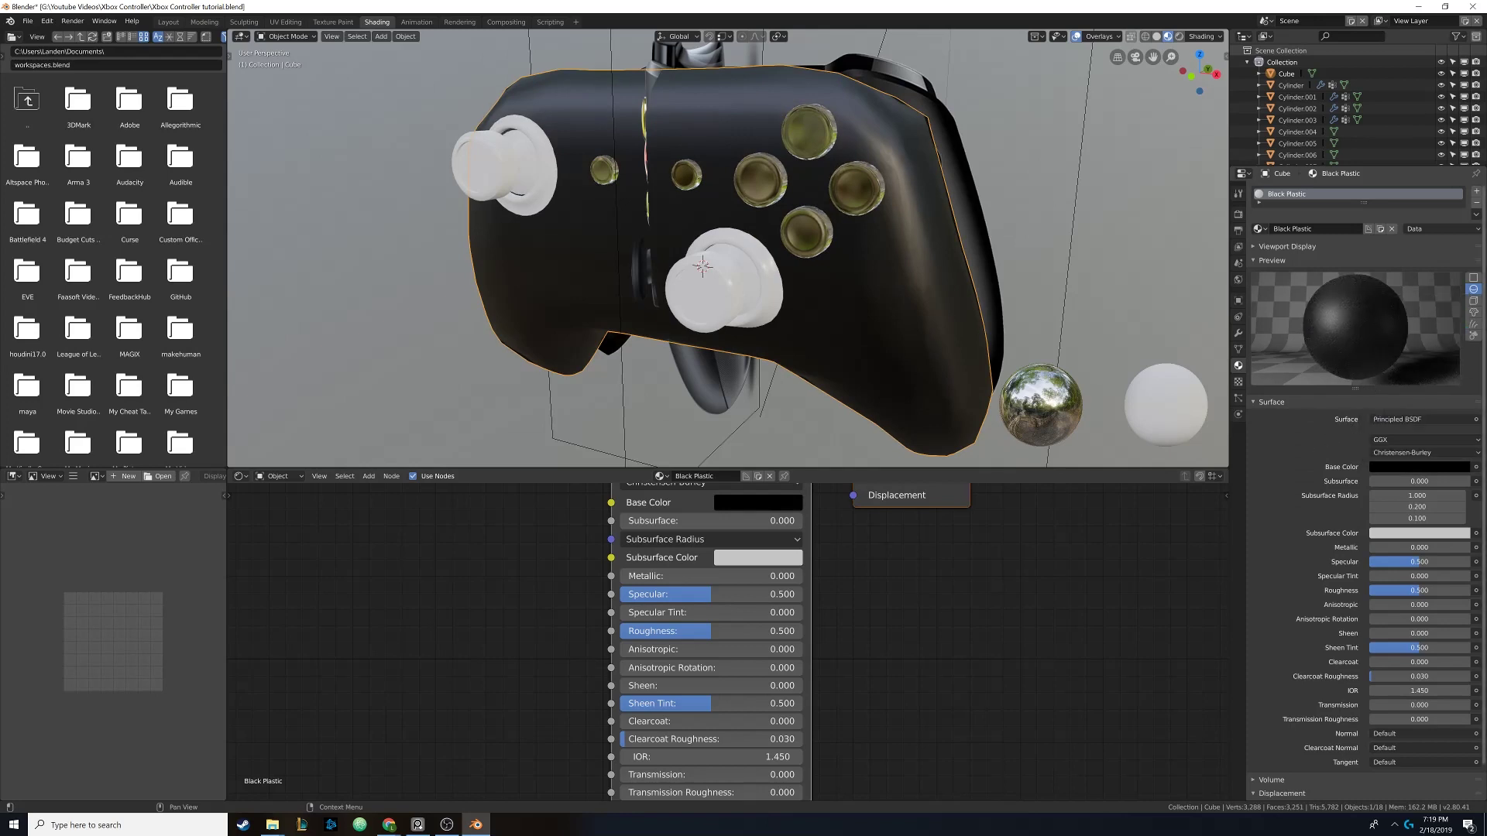
pyautogui.moveTo(1486, 643); pyautogui.dragTo(1028, 329, button='right')
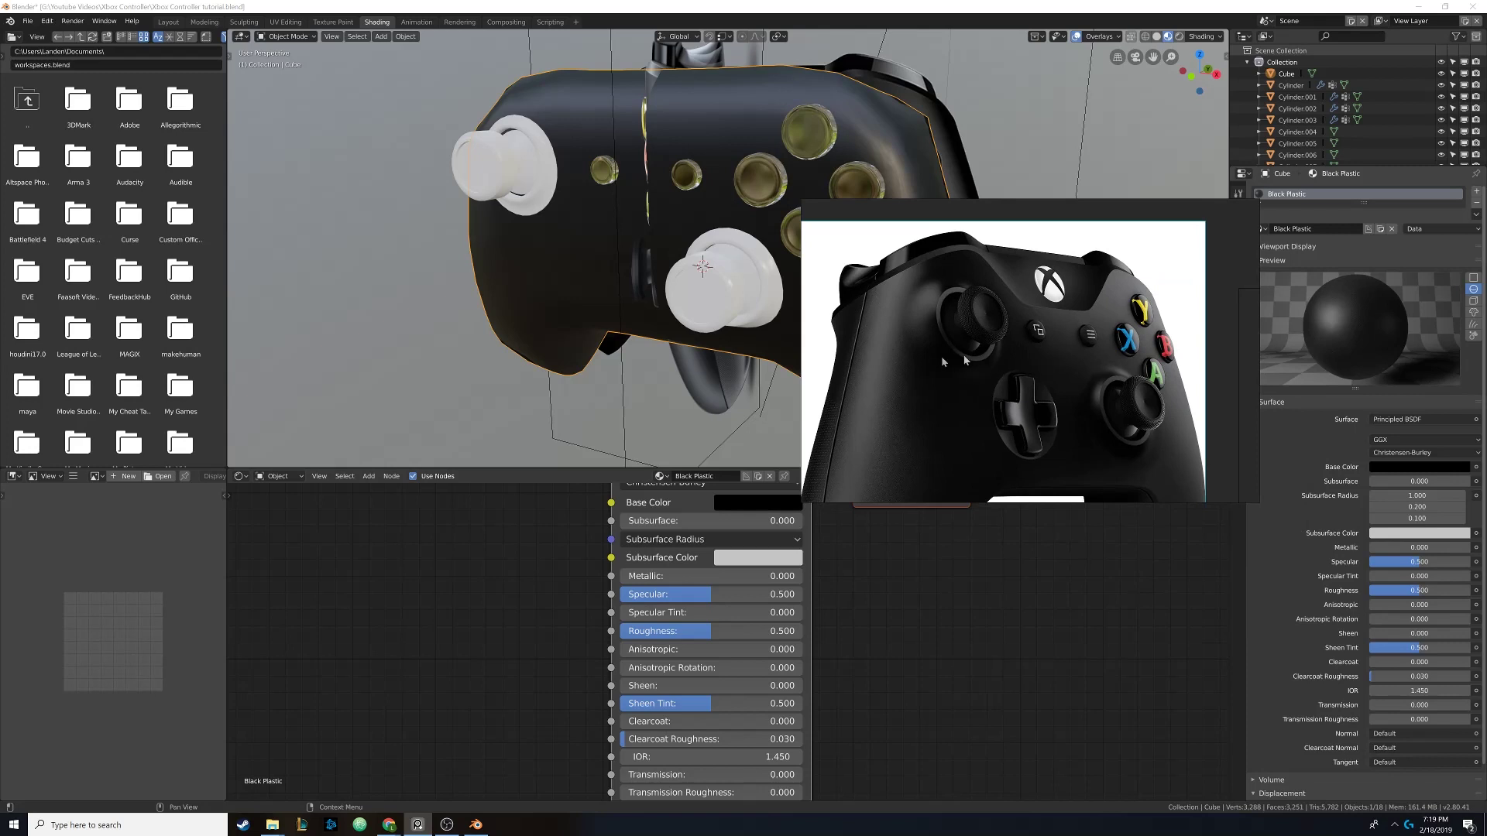
pyautogui.hotkey('alt', 'Tab')
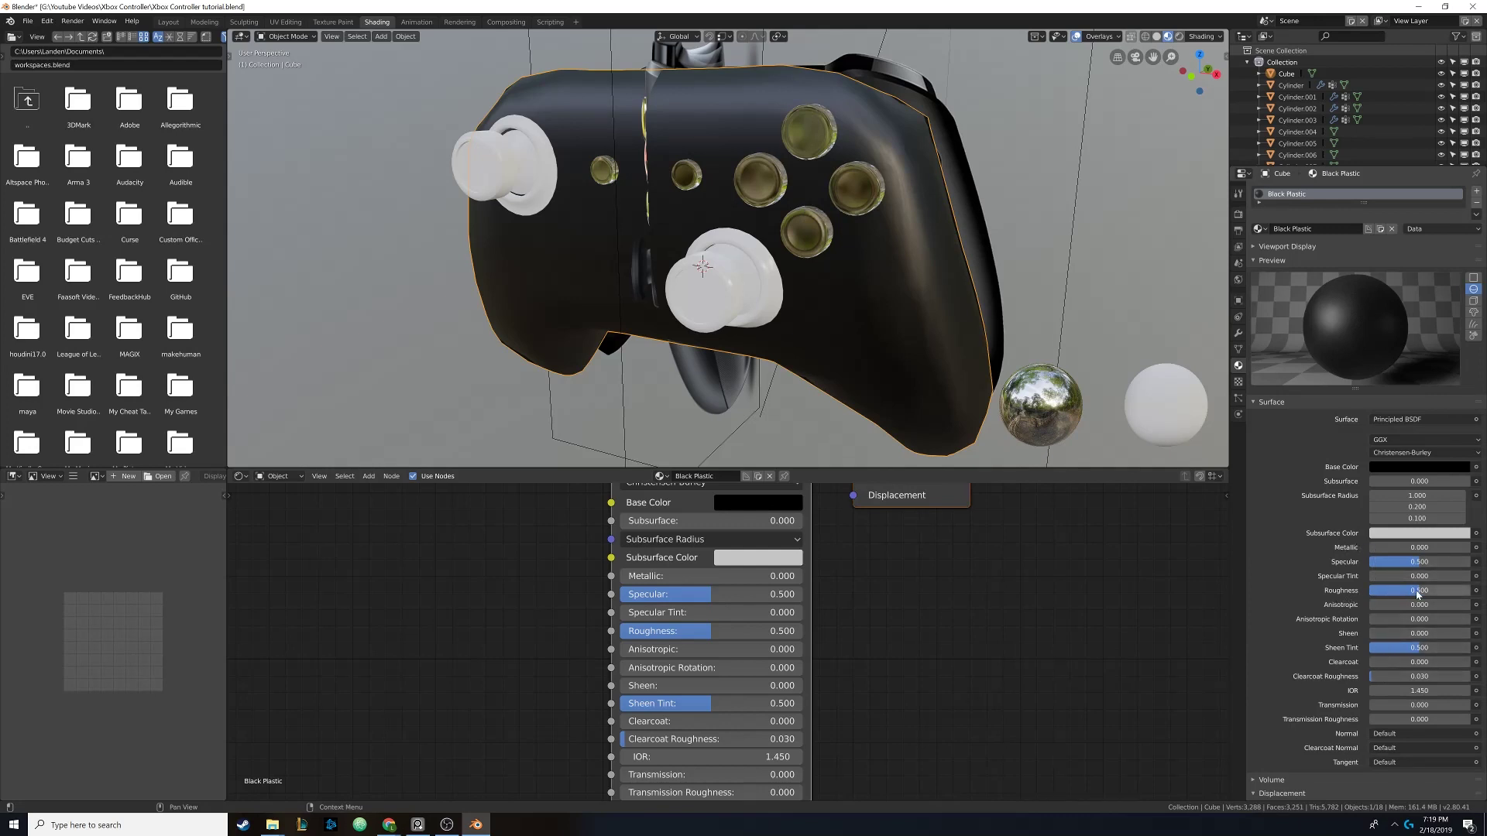
# Set the material's roughness to 0.5 after trying 0 and 1
pyautogui.moveTo(1419, 594); pyautogui.dragTo(1371, 594)
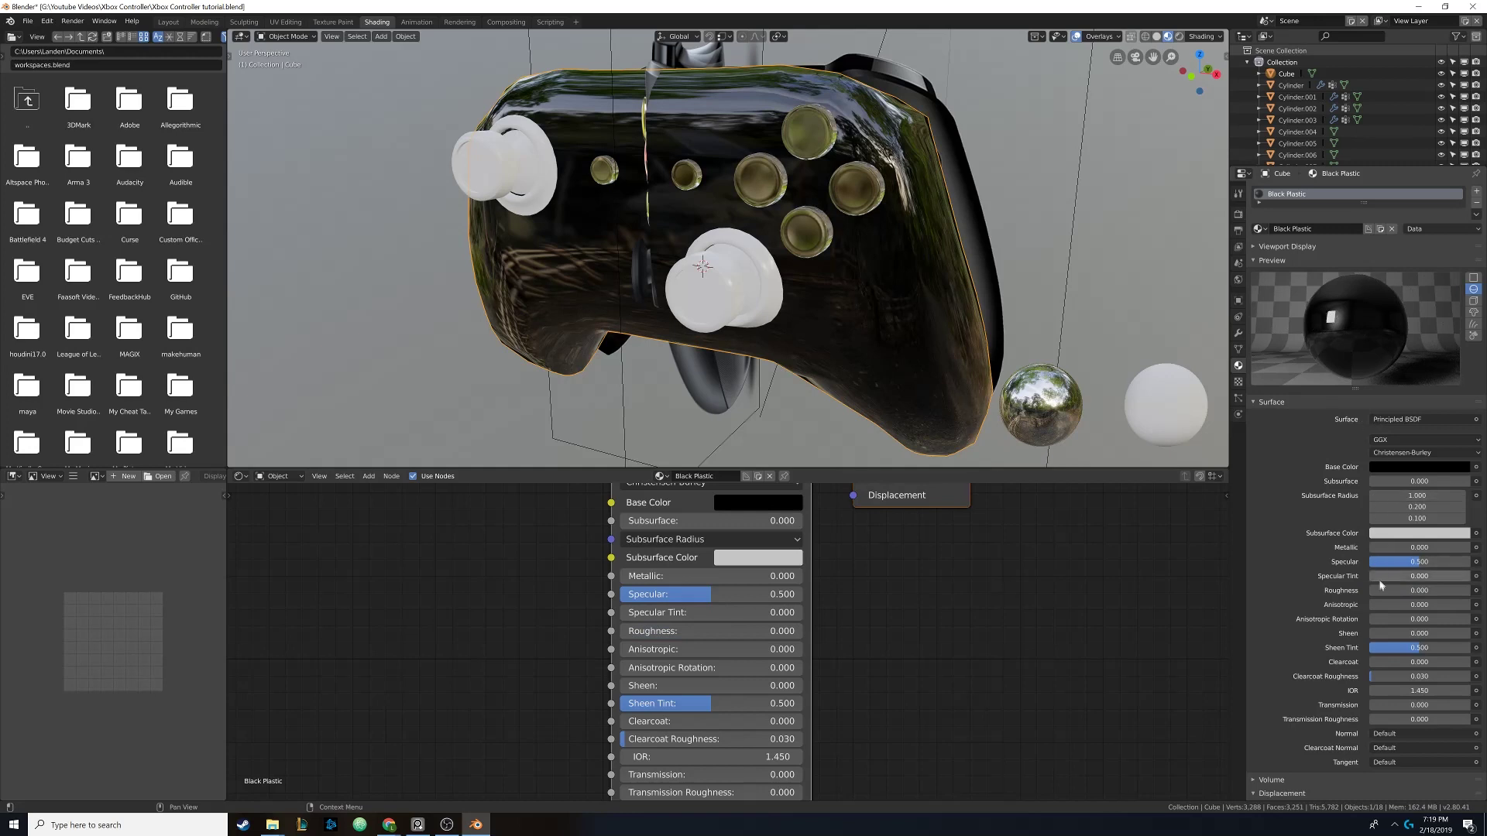
pyautogui.moveTo(1379, 590); pyautogui.dragTo(1469, 590)
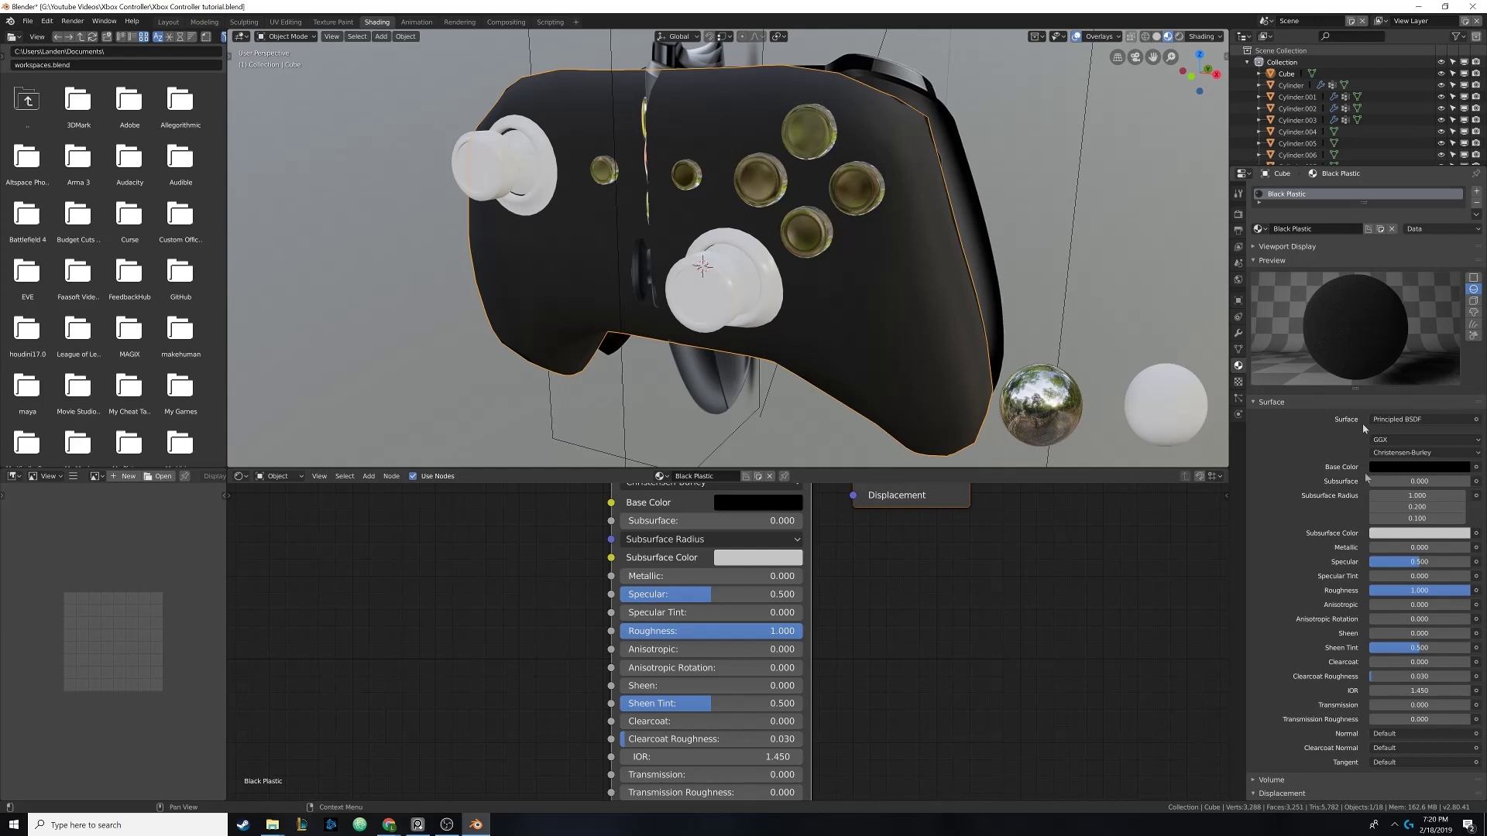
pyautogui.click(1422, 591)
pyautogui.write('.5')
pyautogui.press('Return')
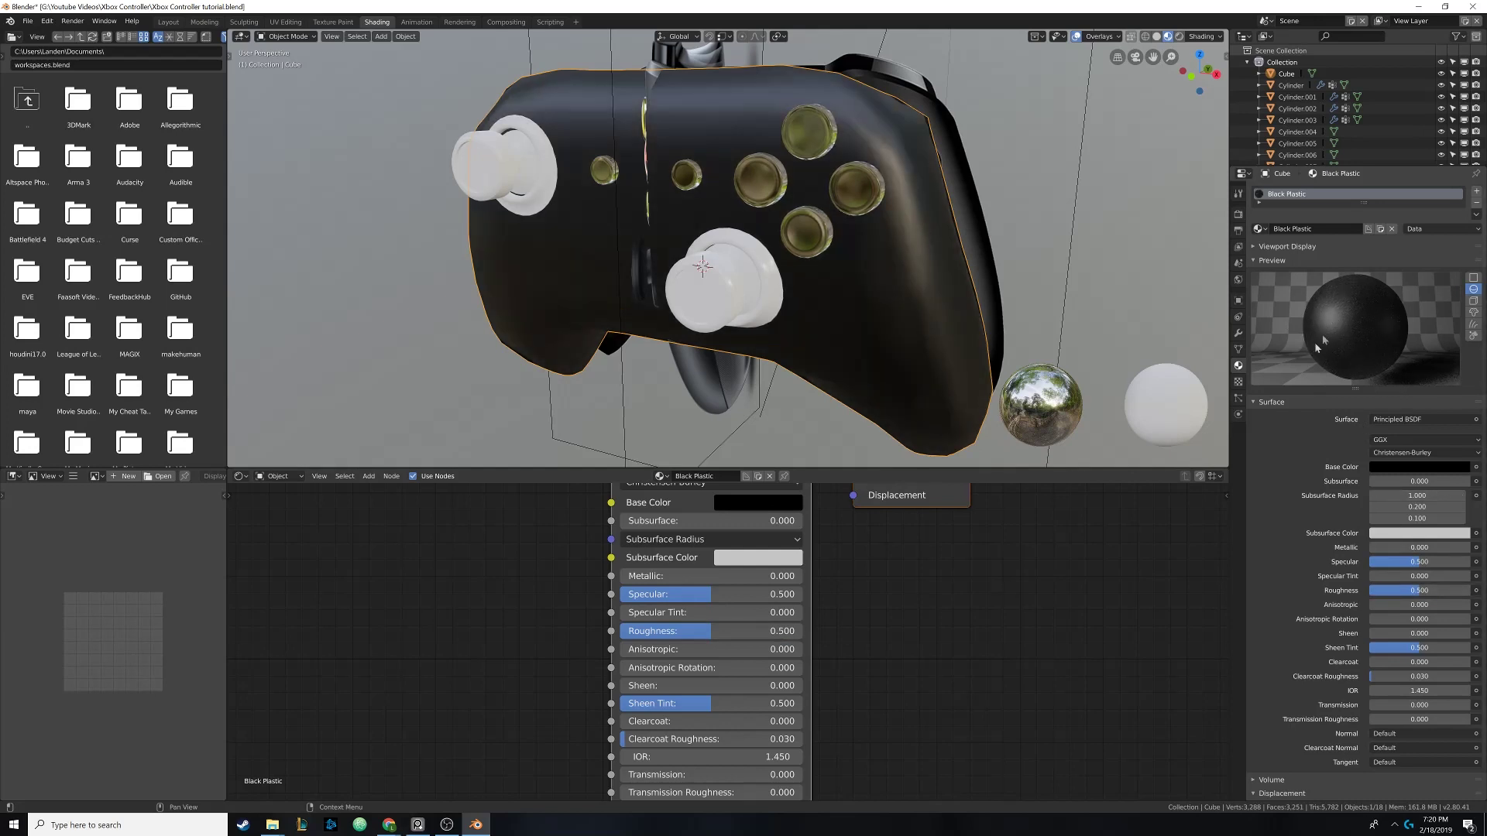
# Assign Black Plastic to both small centre buttons, including Cylinder.008
pyautogui.moveTo(814, 279)
pyautogui.mouseDown(button='middle')
pyautogui.moveTo(835, 279)
pyautogui.moveTo(821, 285)
pyautogui.mouseUp(button='middle')
pyautogui.click(696, 187)
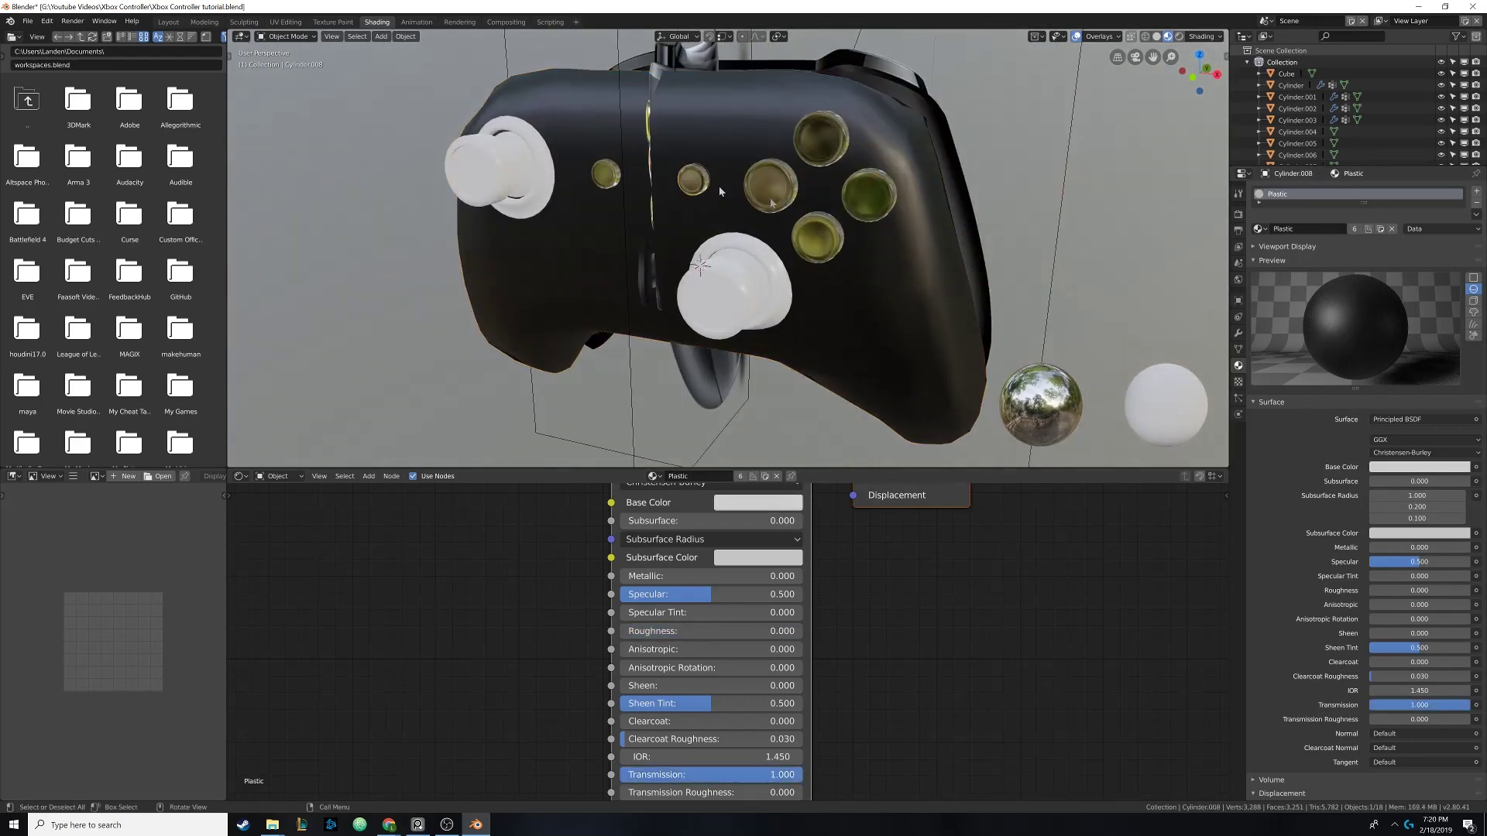
pyautogui.click(1259, 229)
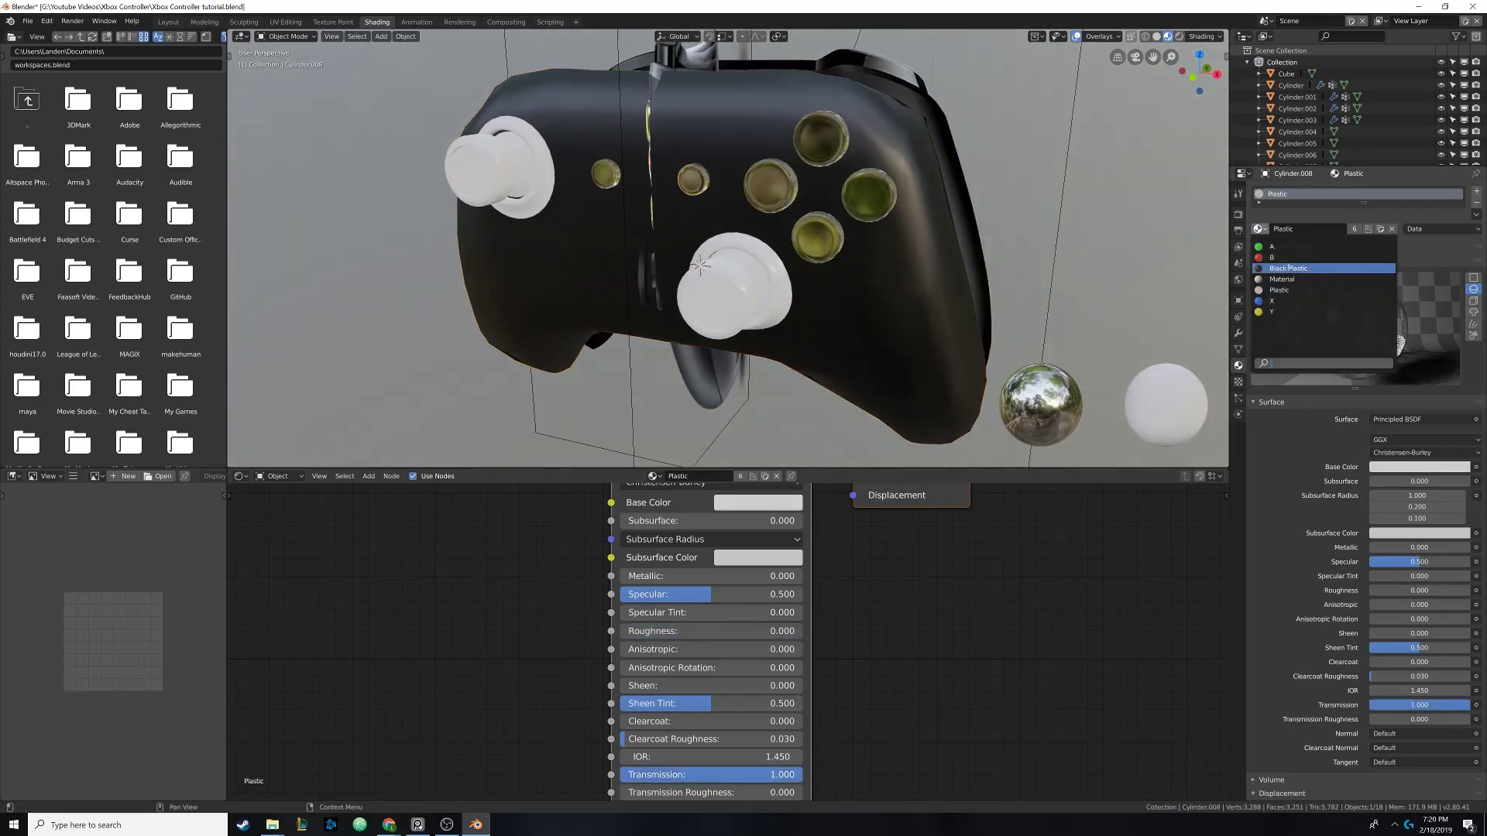
pyautogui.click(1301, 268)
pyautogui.click(606, 181)
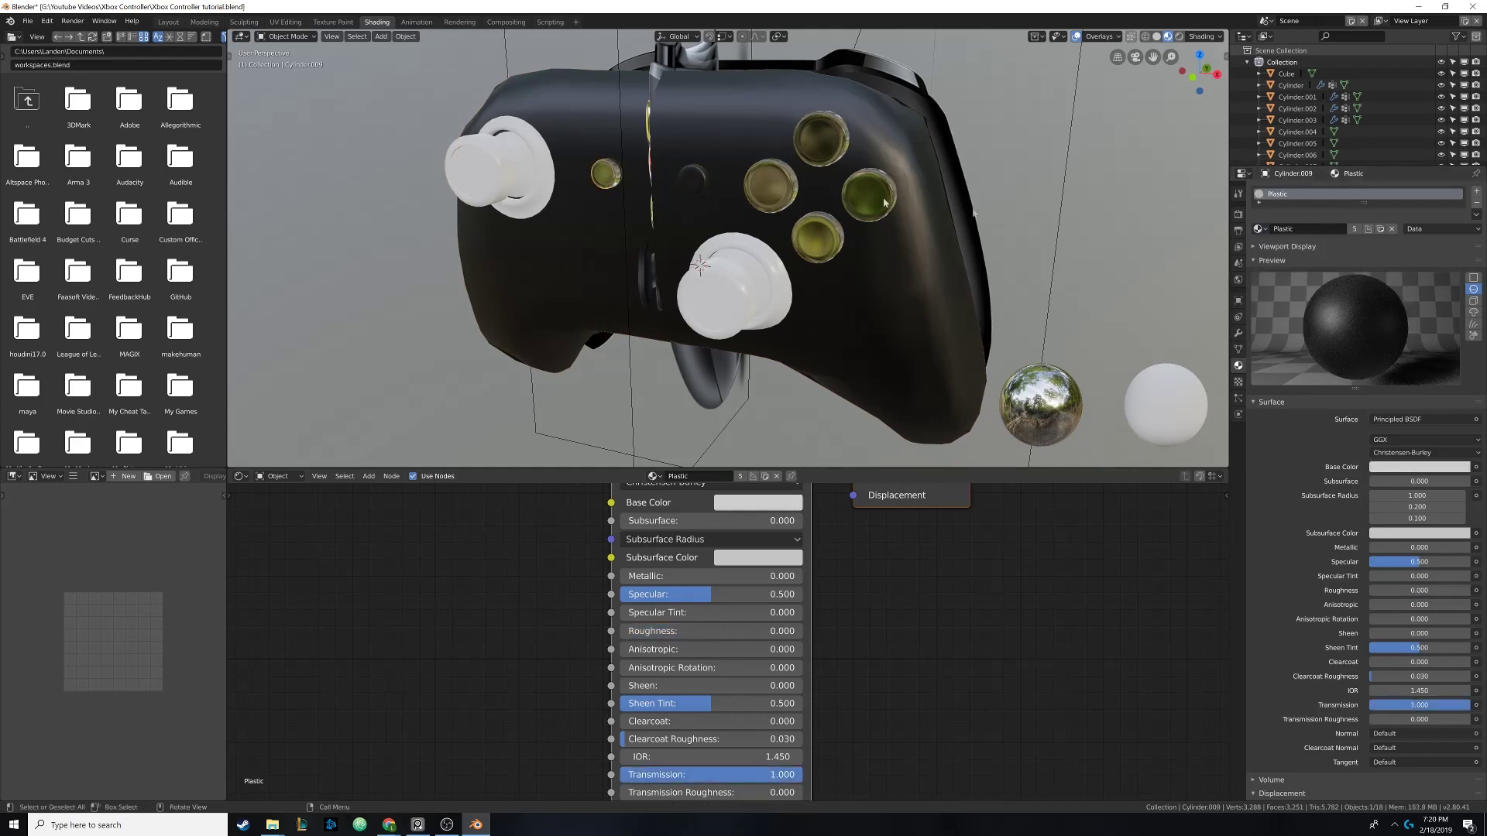
pyautogui.click(1259, 229)
pyautogui.click(1288, 269)
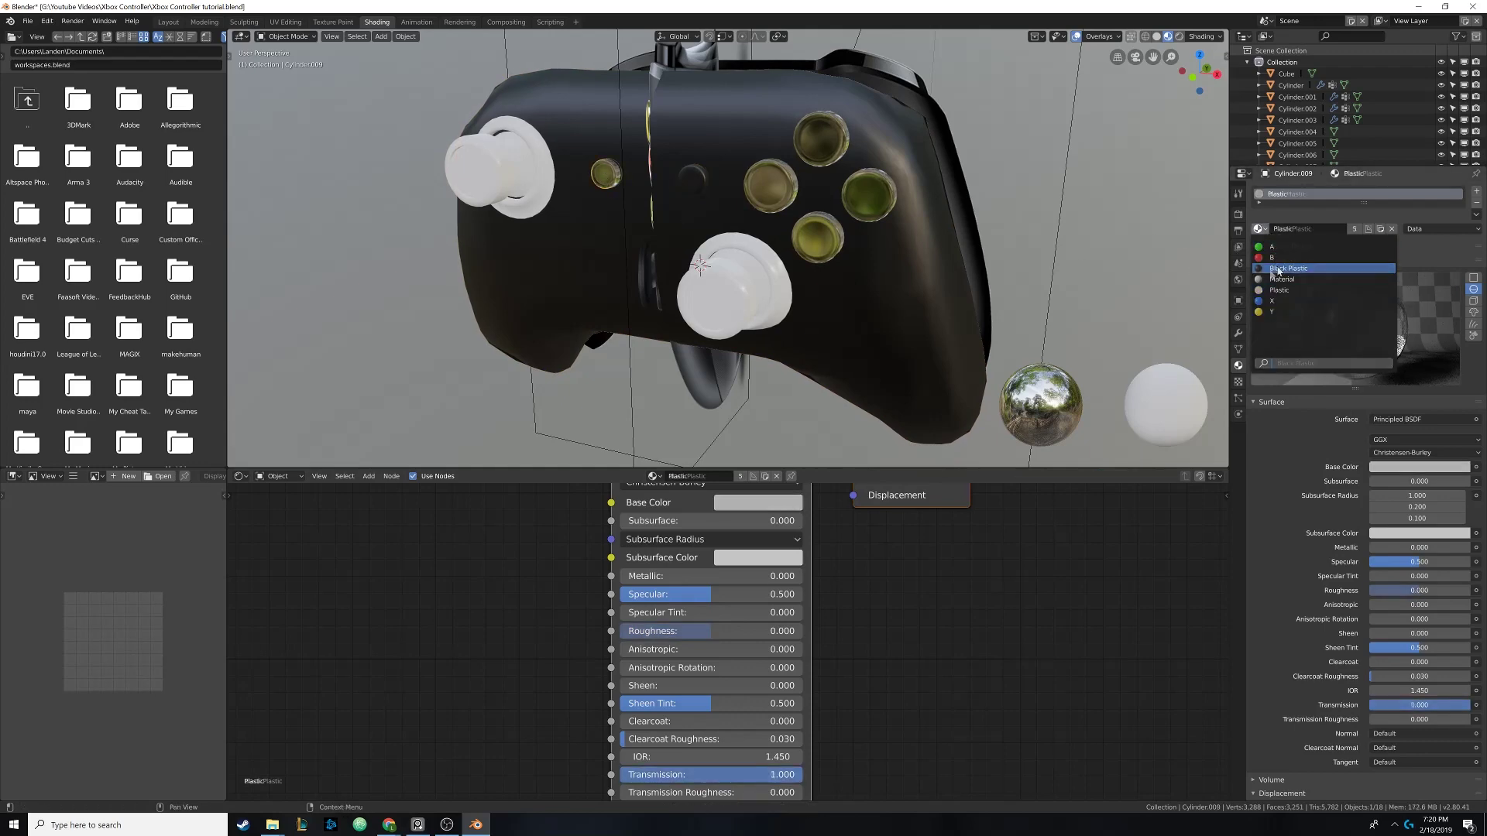
# Check the front view in Solid shading, then return to Material Preview shading
pyautogui.moveTo(782, 255); pyautogui.dragTo(695, 190, button='middle')
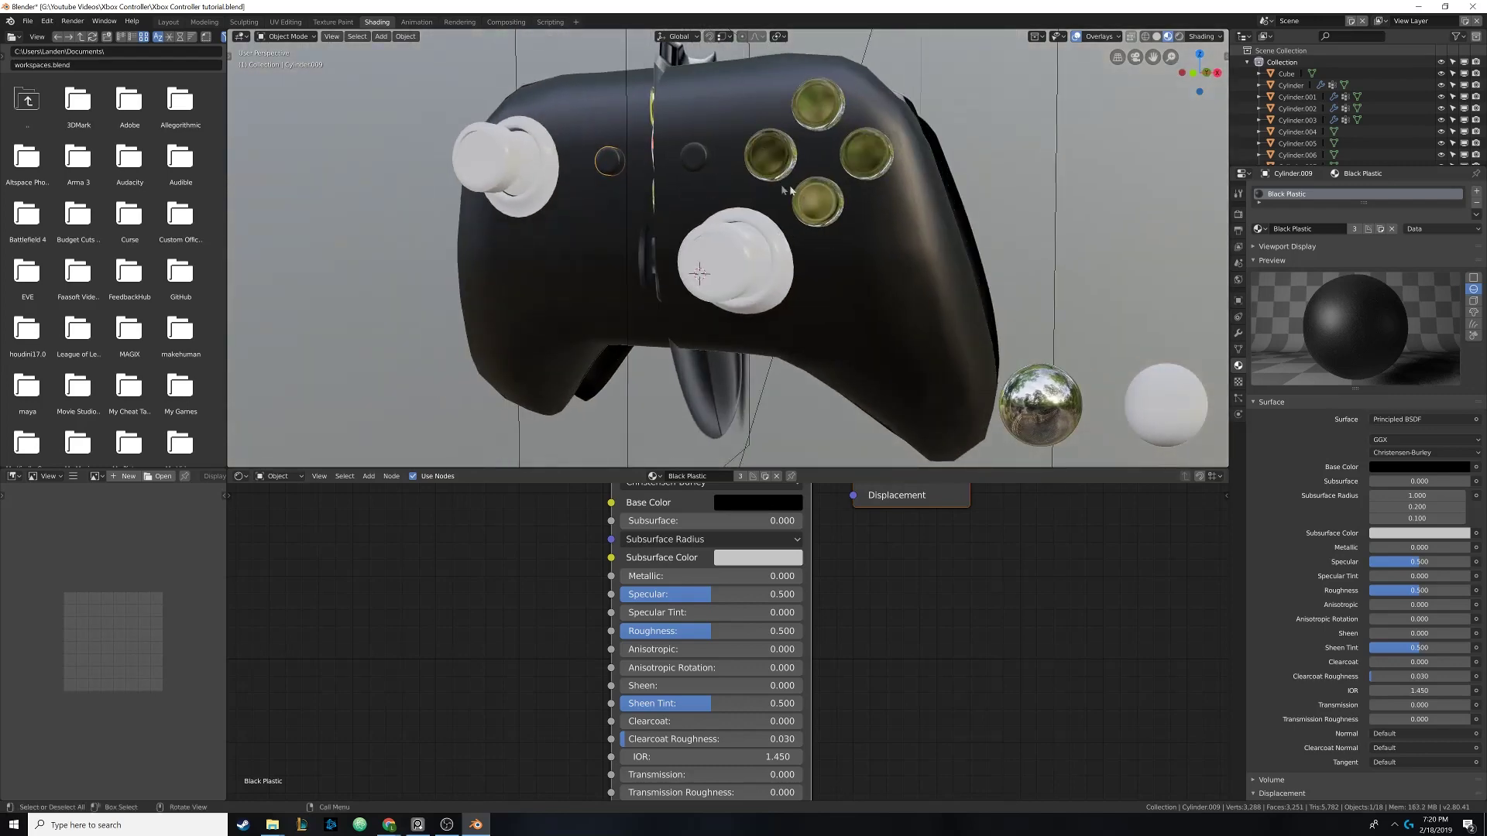
pyautogui.moveTo(813, 218); pyautogui.dragTo(786, 211, button='middle')
pyautogui.press('KP_1')
pyautogui.press('z')
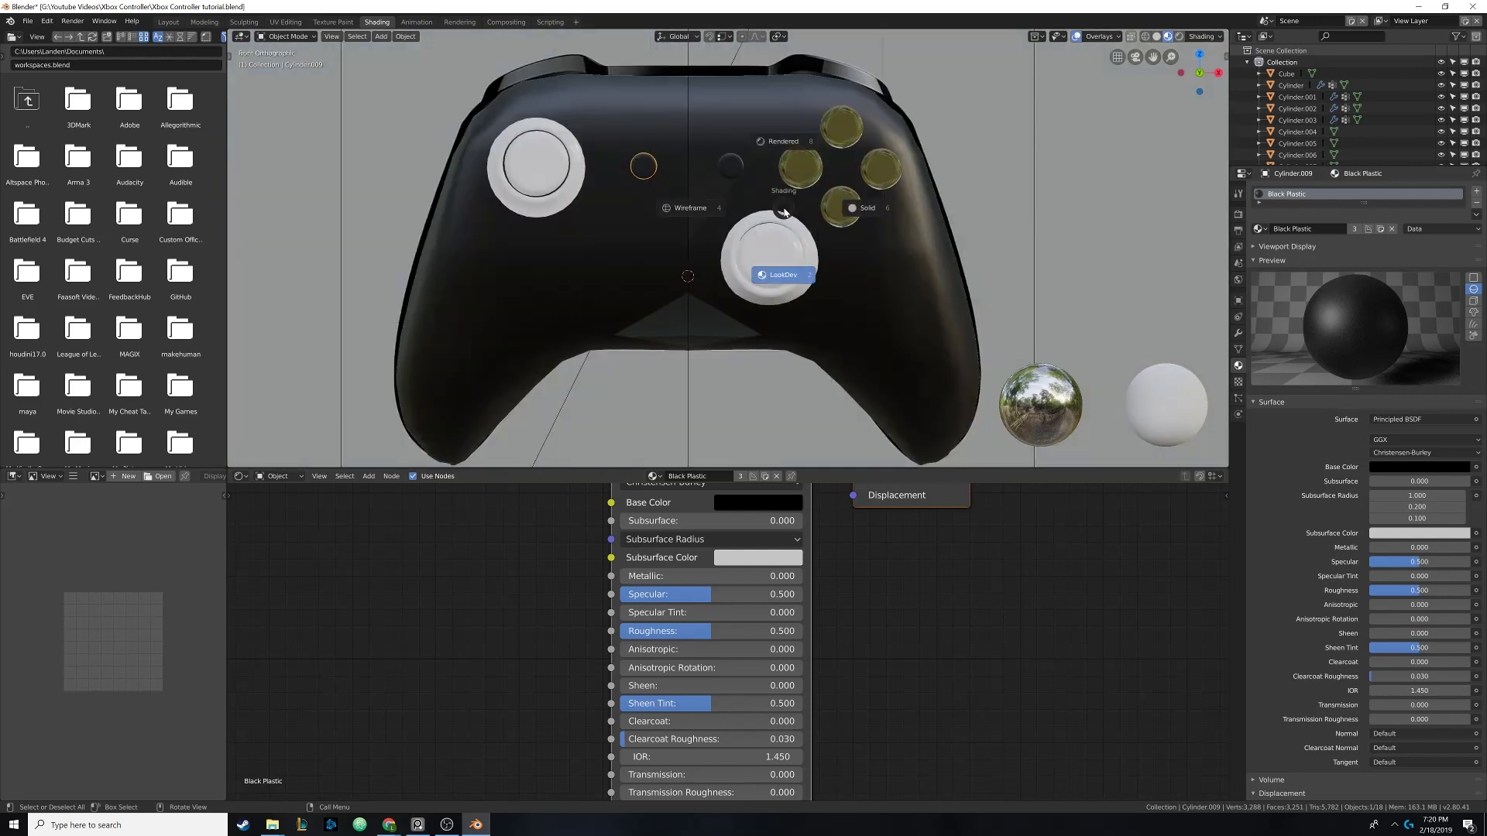
pyautogui.click(687, 213)
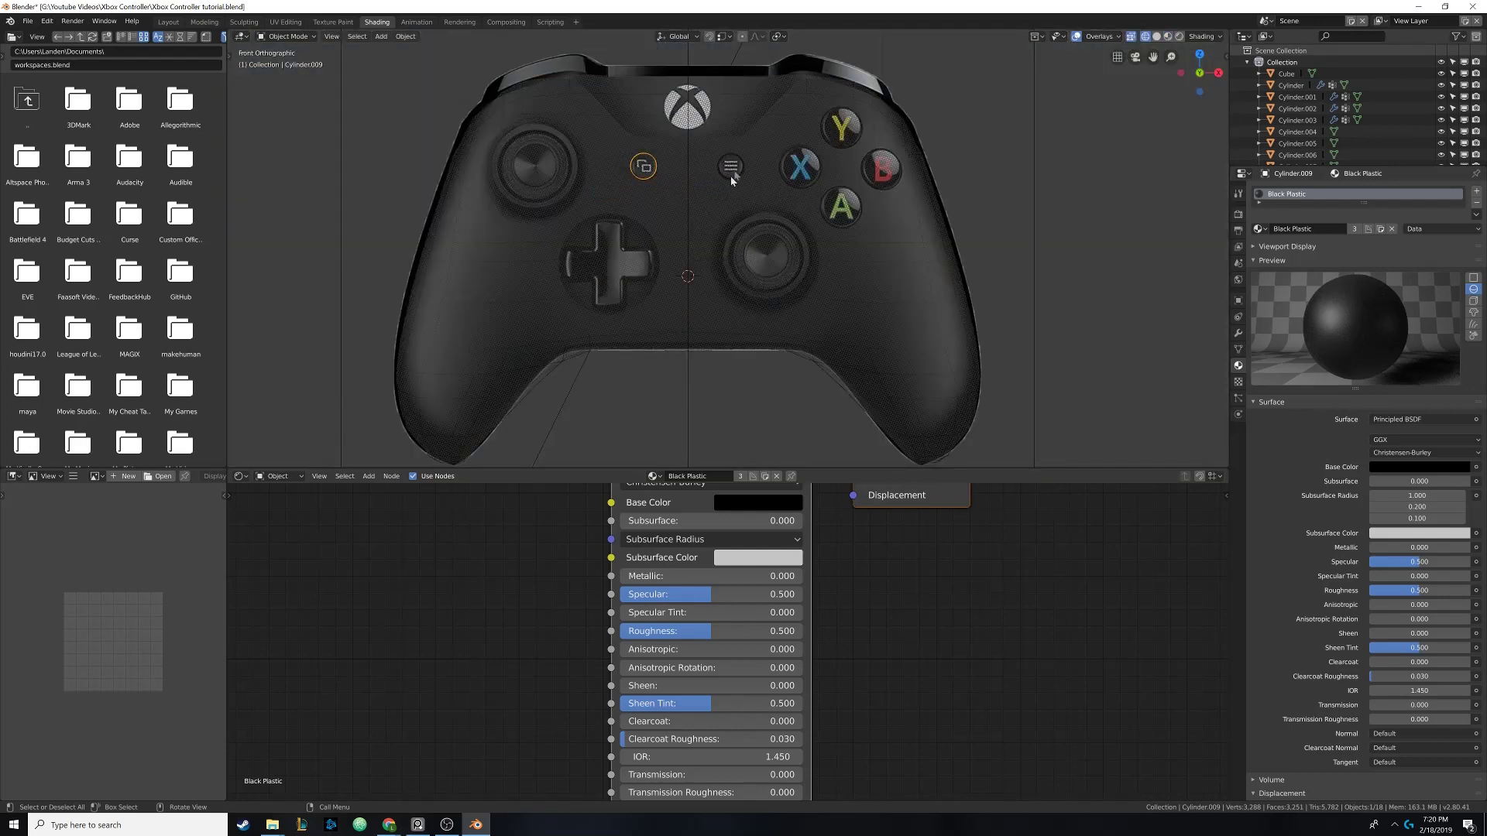
pyautogui.press('z')
pyautogui.click(764, 193)
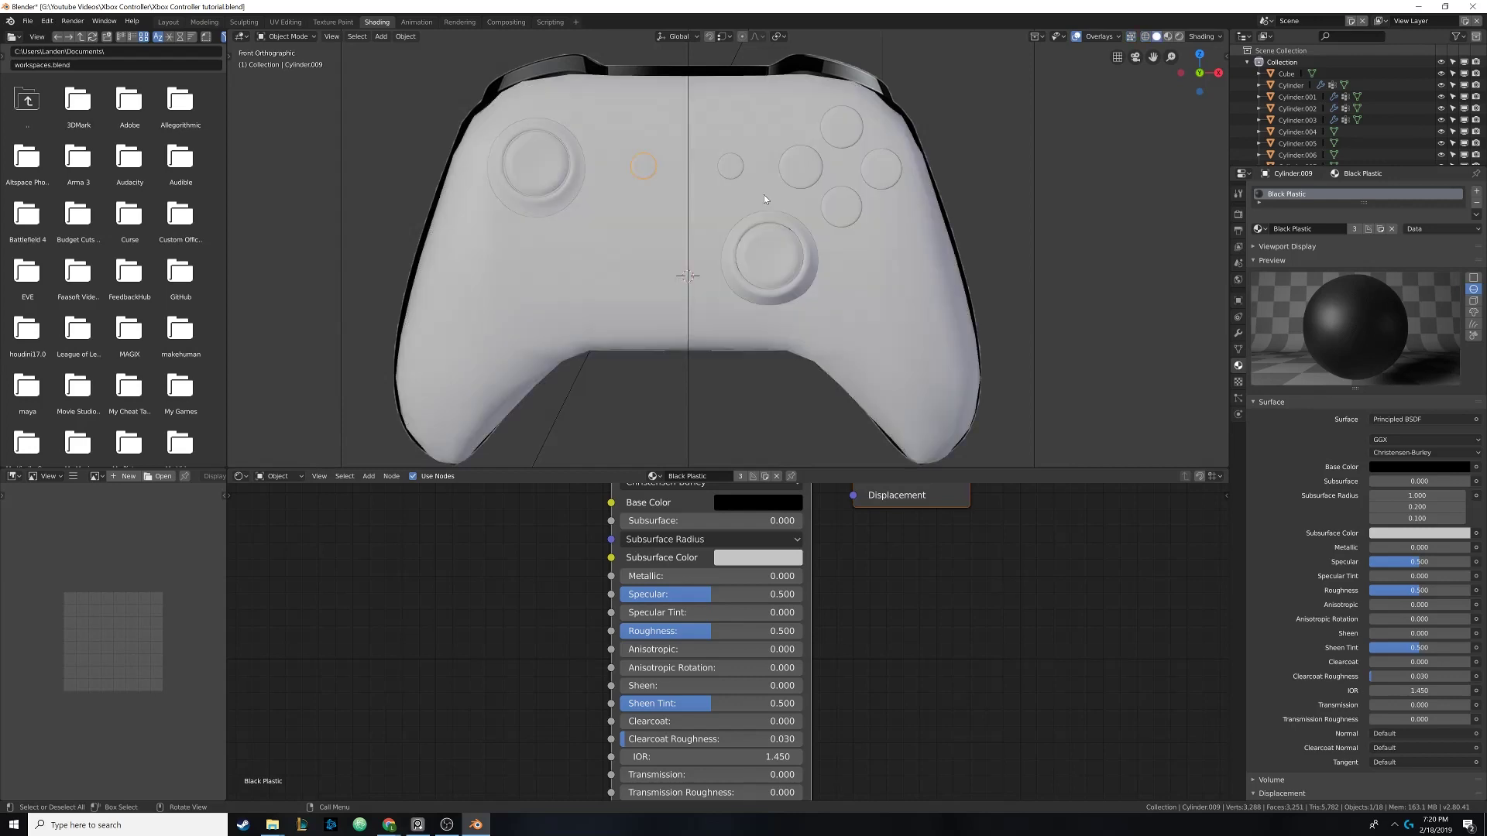
pyautogui.moveTo(801, 194)
pyautogui.mouseDown(button='middle')
pyautogui.moveTo(758, 209)
pyautogui.moveTo(774, 198)
pyautogui.mouseUp(button='middle')
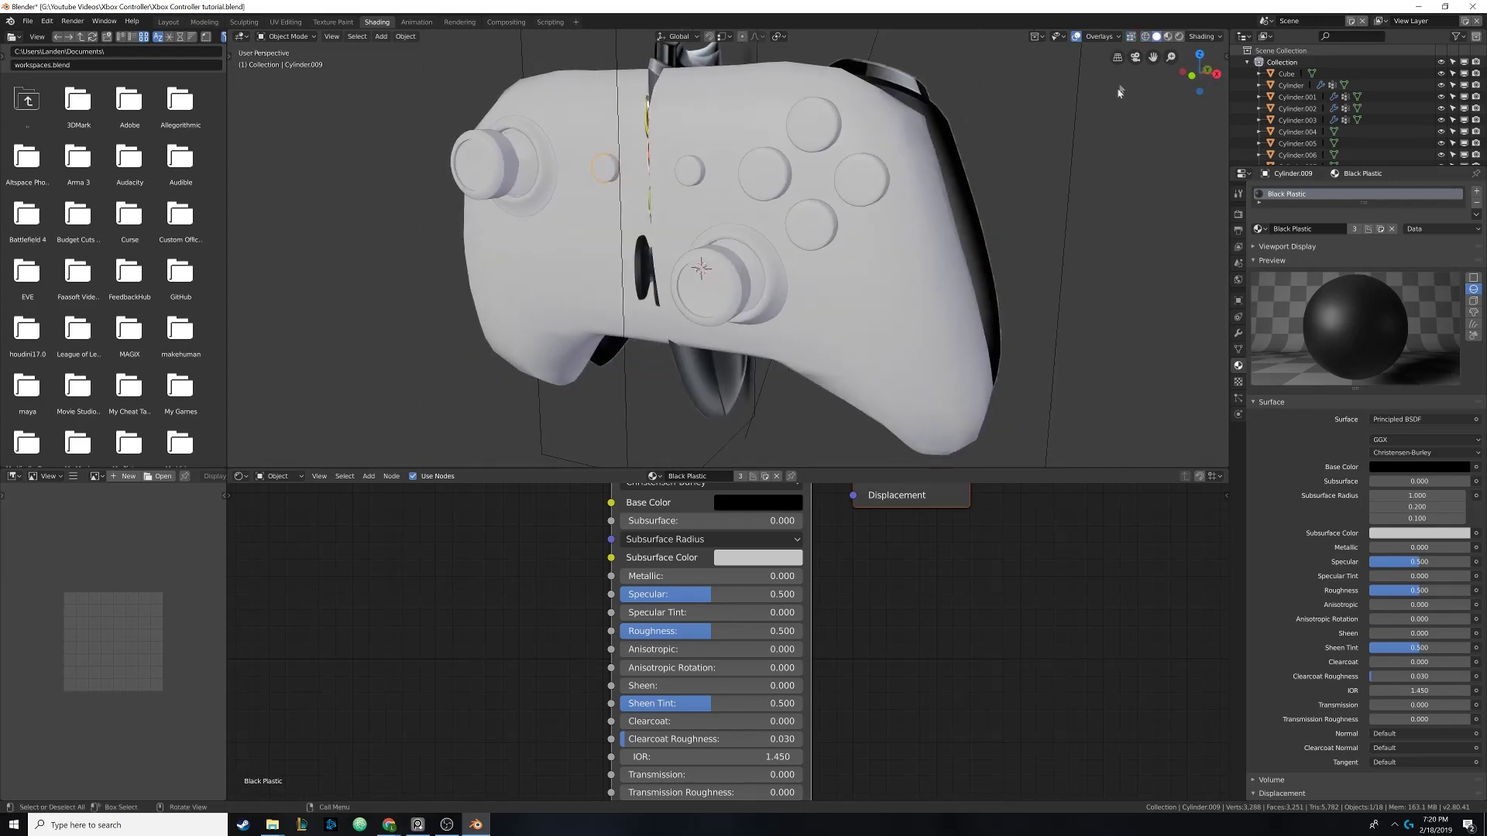
pyautogui.click(1169, 36)
# Give the right joystick cylinder and left joystick ring the Black Plastic material
pyautogui.click(780, 258)
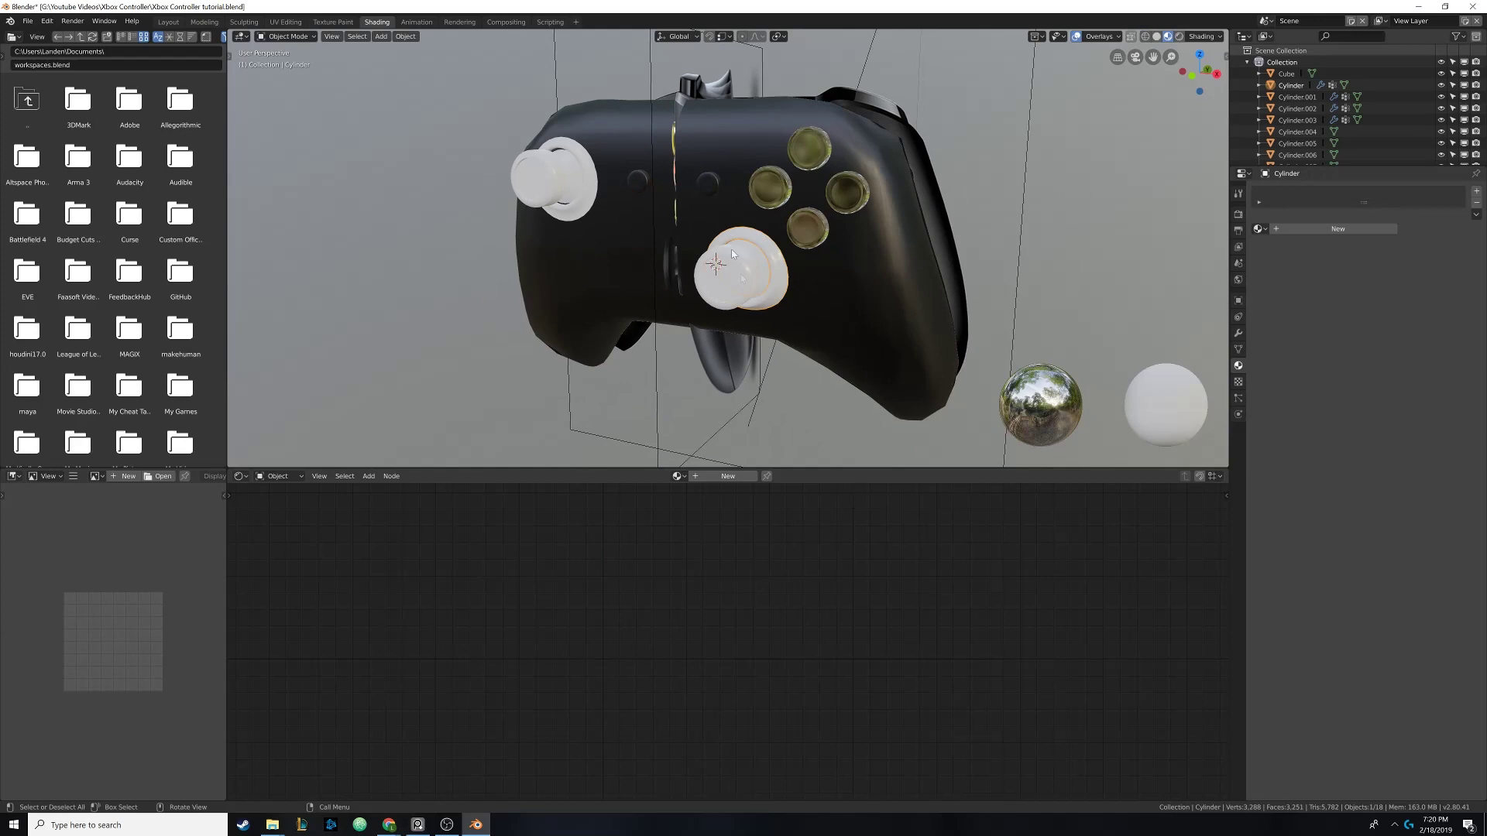
pyautogui.click(1282, 229)
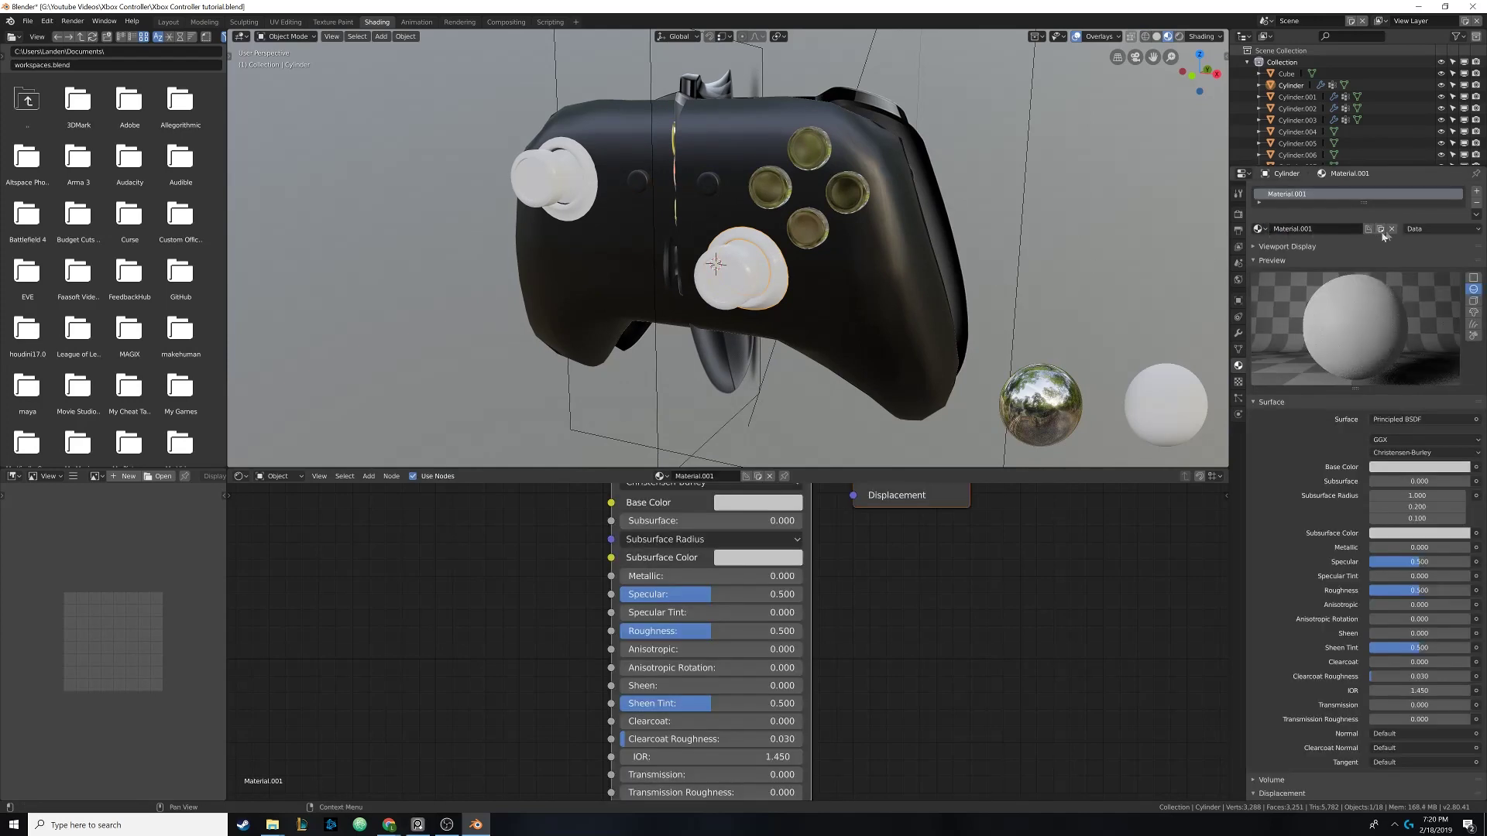
pyautogui.click(1391, 228)
pyautogui.click(1259, 229)
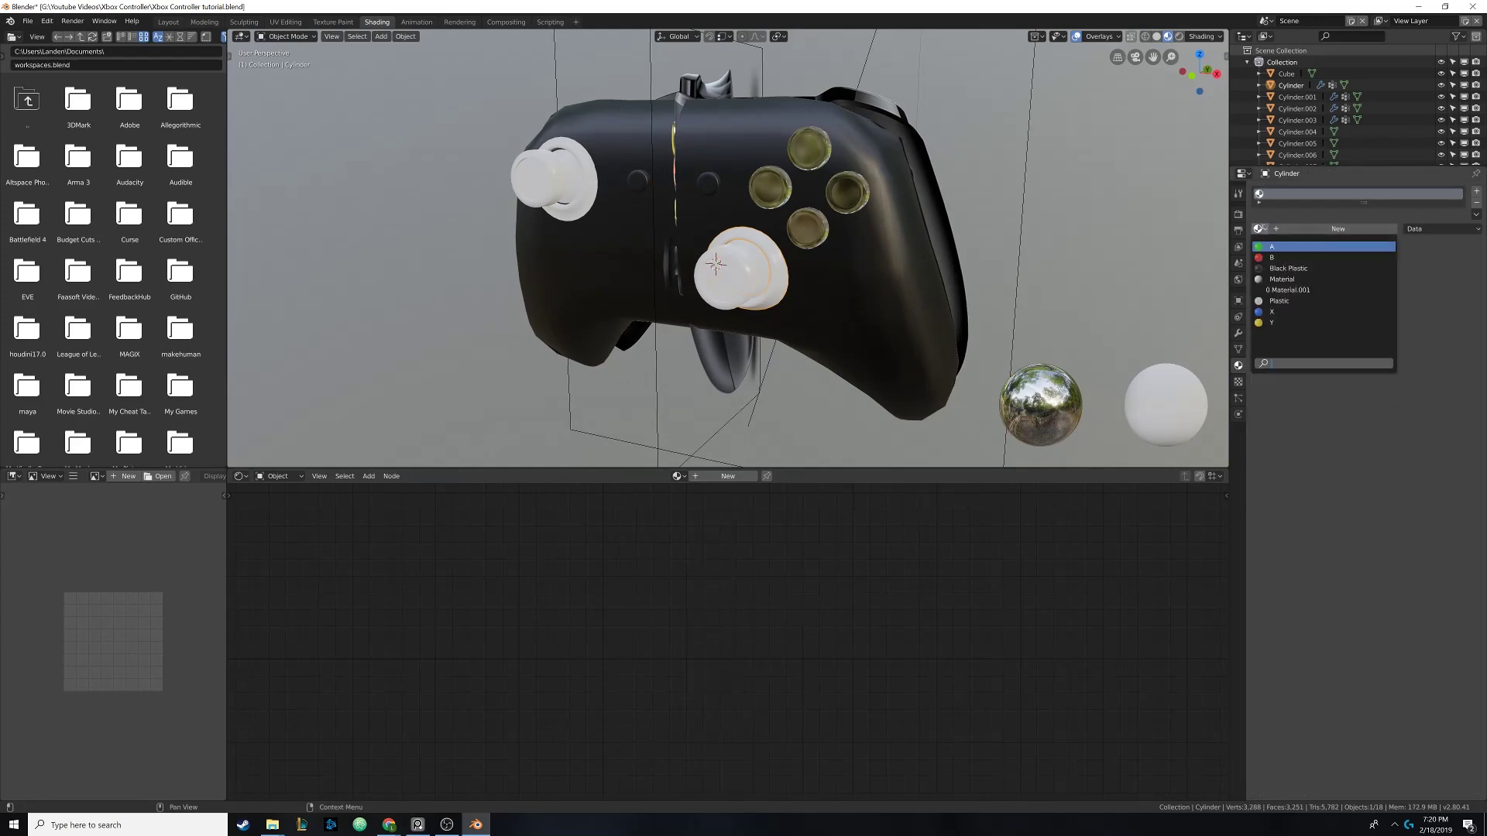
pyautogui.click(1287, 269)
pyautogui.click(586, 199)
pyautogui.click(1261, 229)
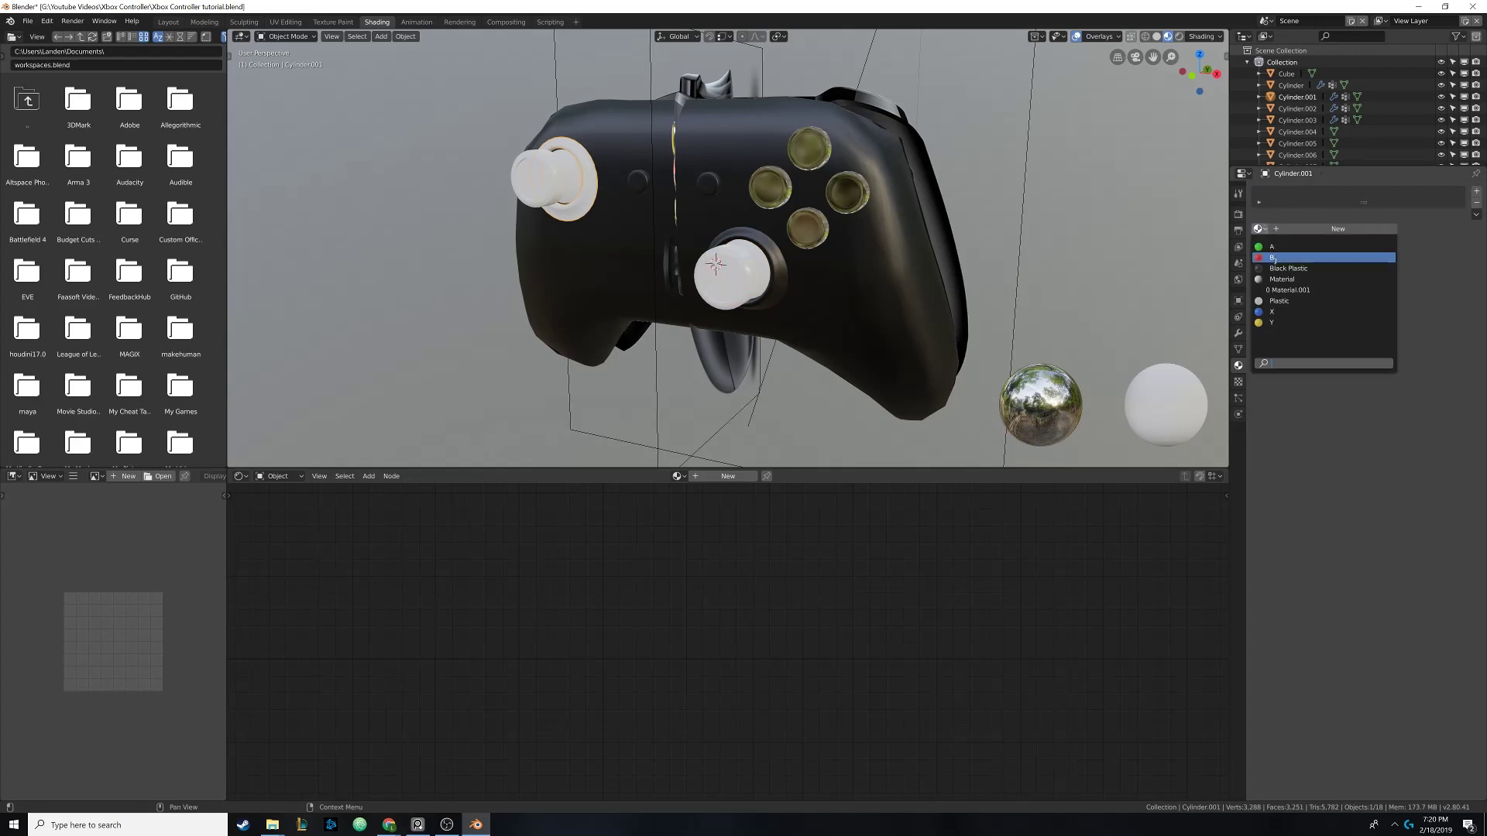
pyautogui.click(1286, 269)
# Assign Black Plastic to the right and left thumbsticks
pyautogui.moveTo(720, 248); pyautogui.dragTo(756, 246, button='middle')
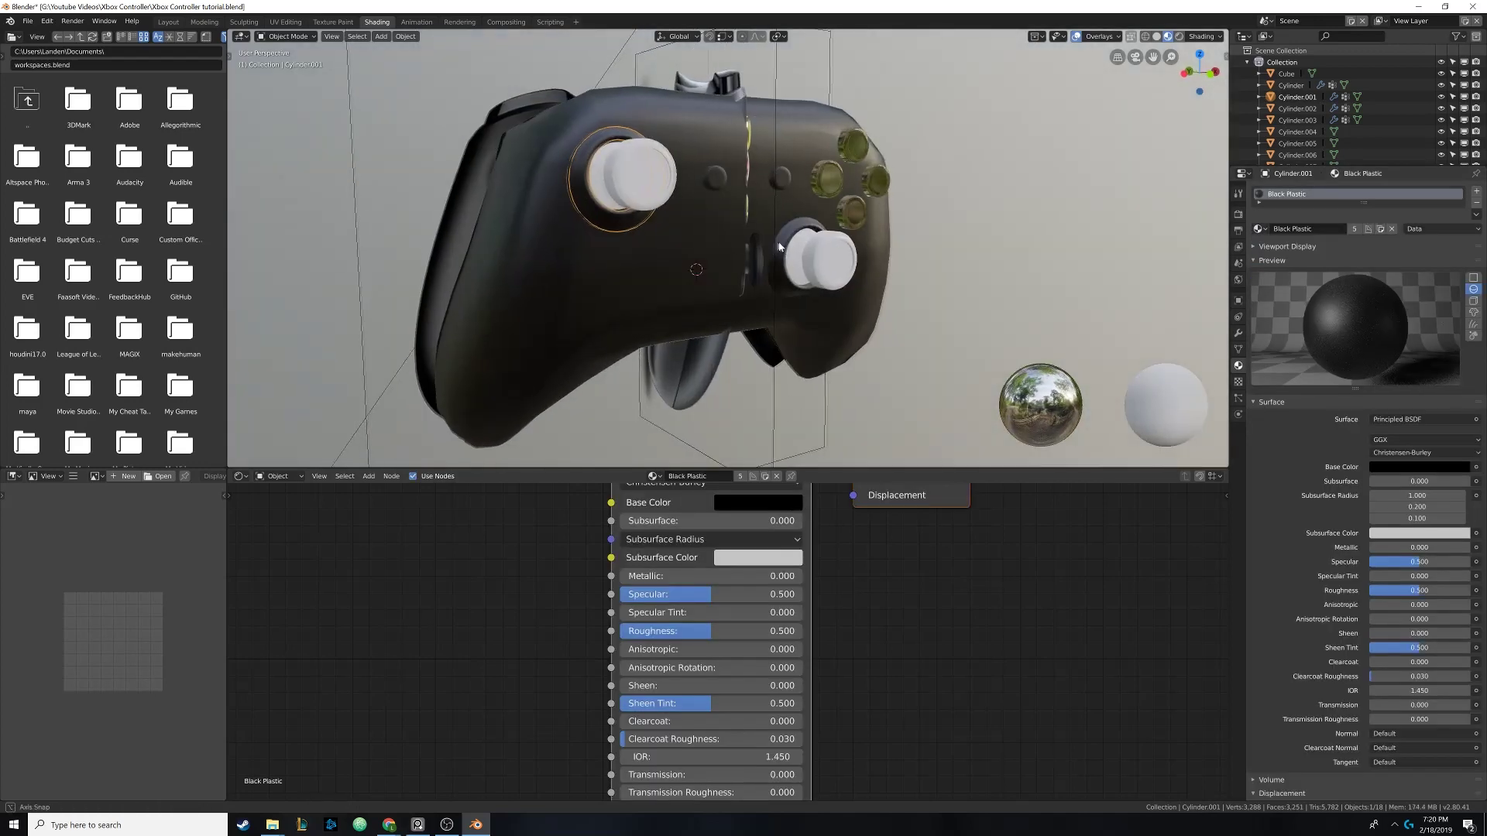
pyautogui.moveTo(779, 246); pyautogui.dragTo(722, 245, button='middle')
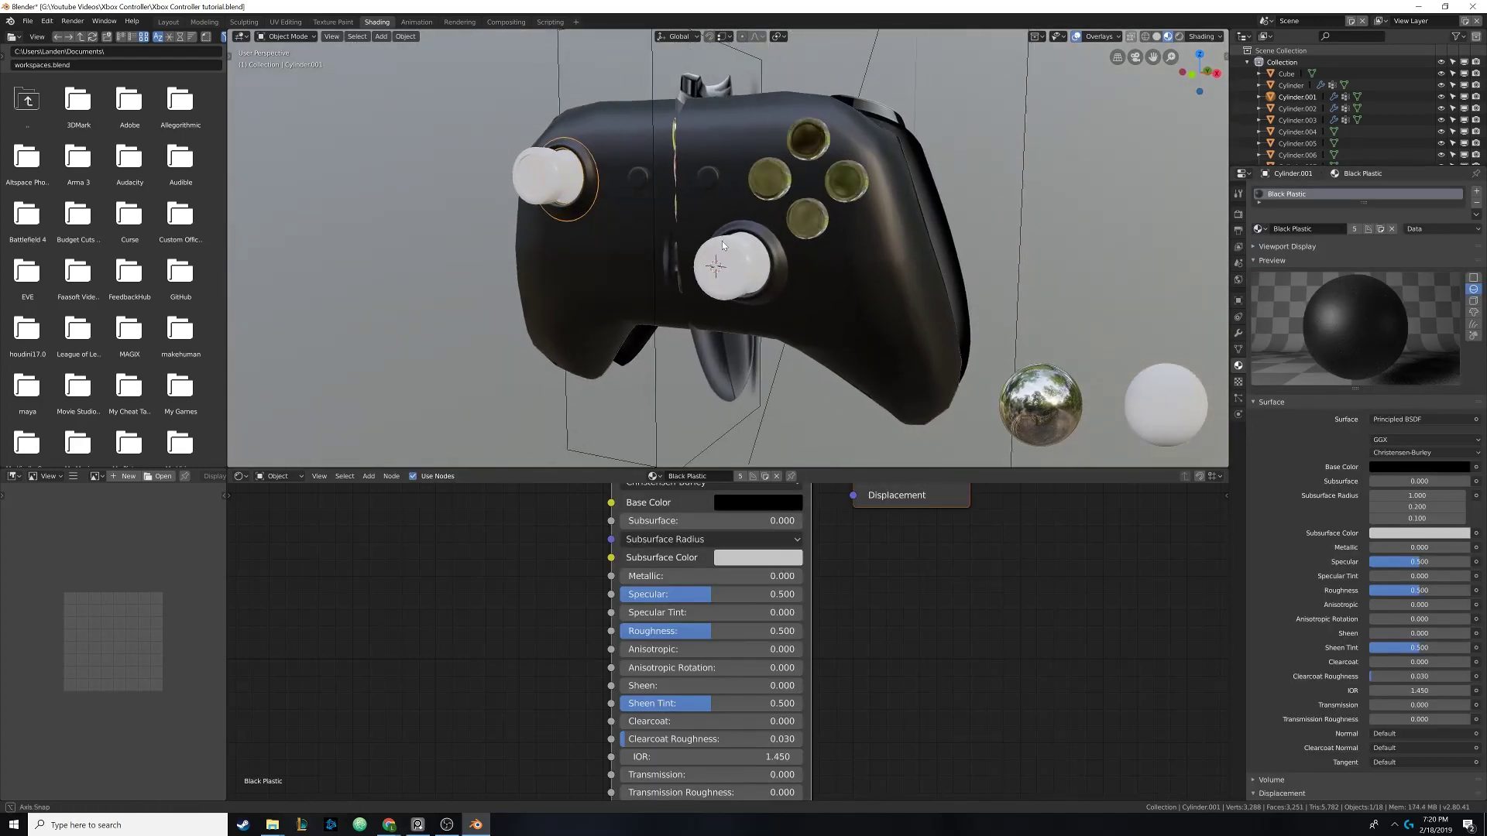
pyautogui.click(722, 245)
pyautogui.click(1259, 229)
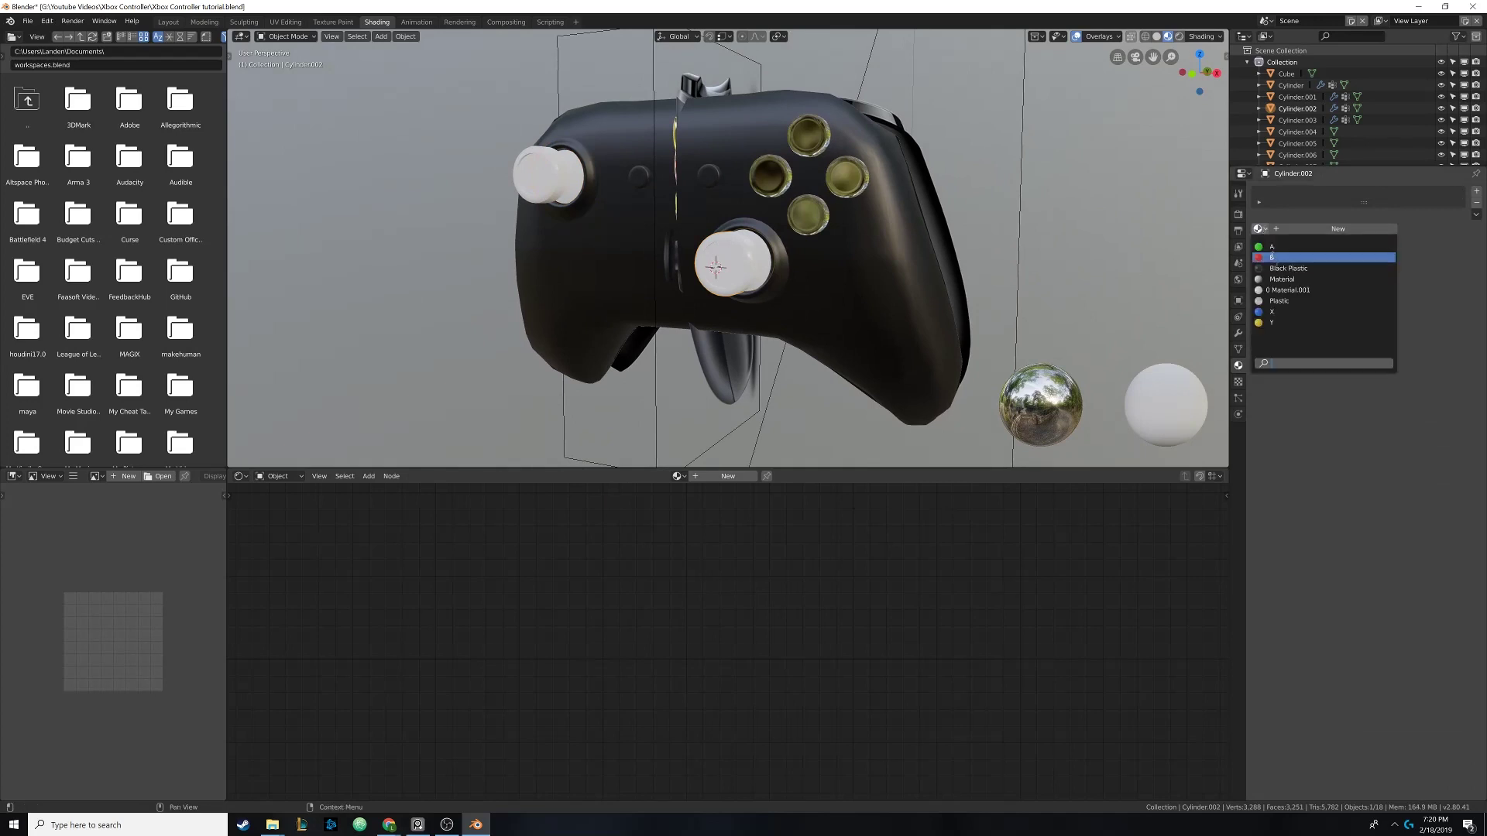
pyautogui.click(1309, 267)
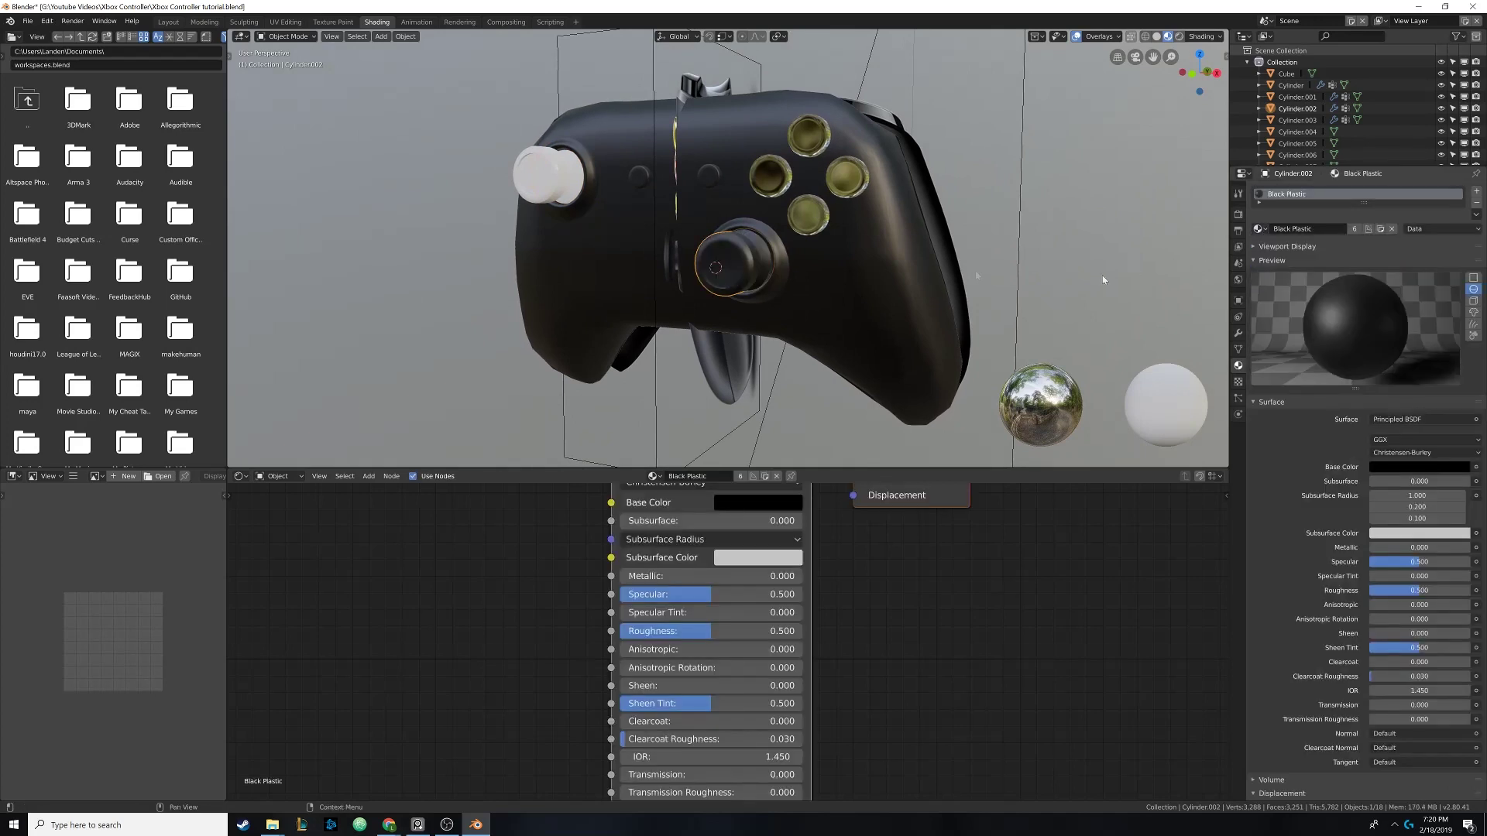
pyautogui.click(562, 177)
pyautogui.click(1258, 229)
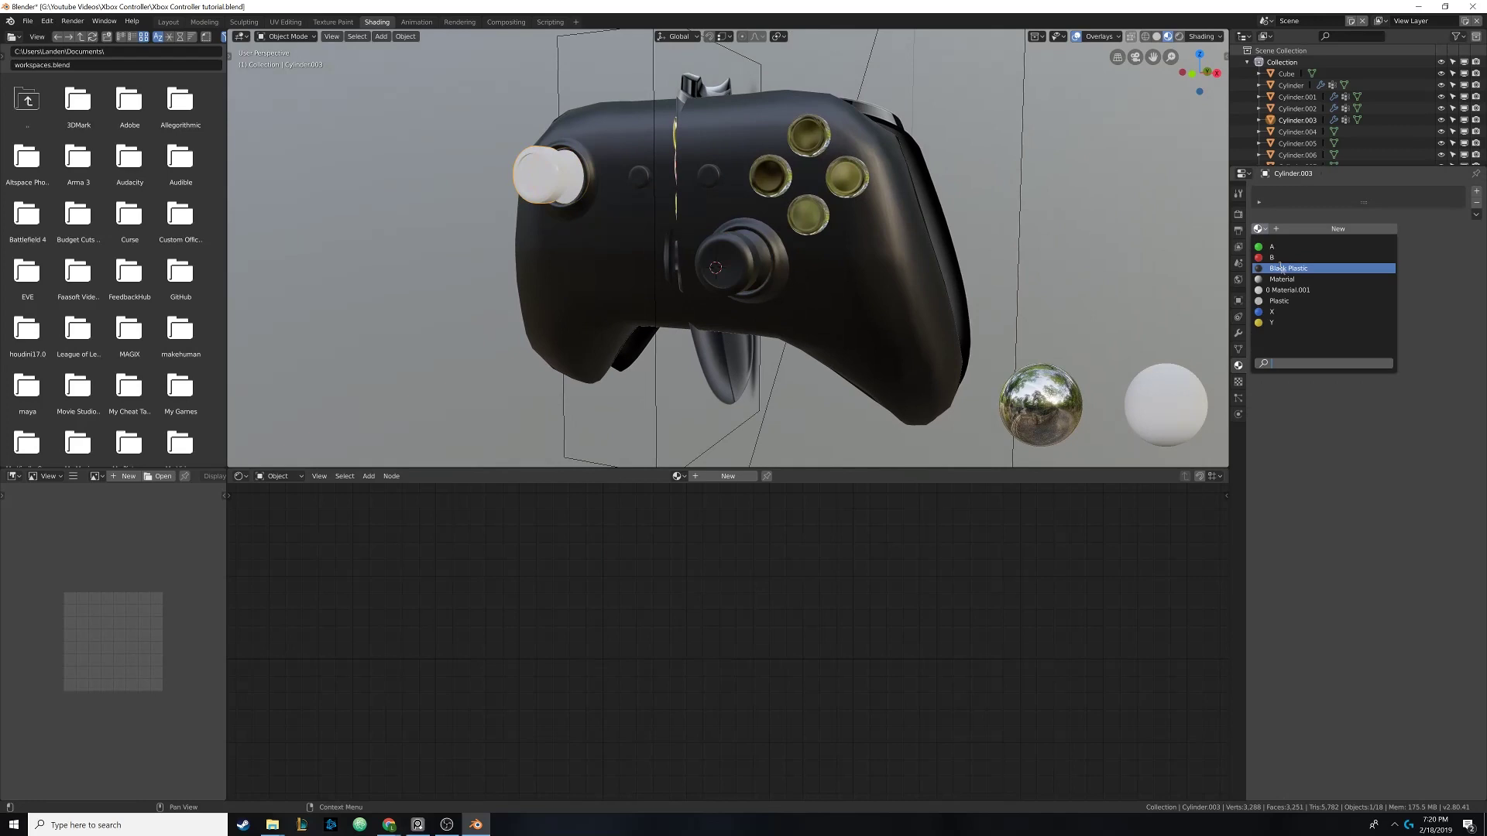
pyautogui.click(1309, 267)
pyautogui.moveTo(697, 232); pyautogui.dragTo(757, 230, button='middle')
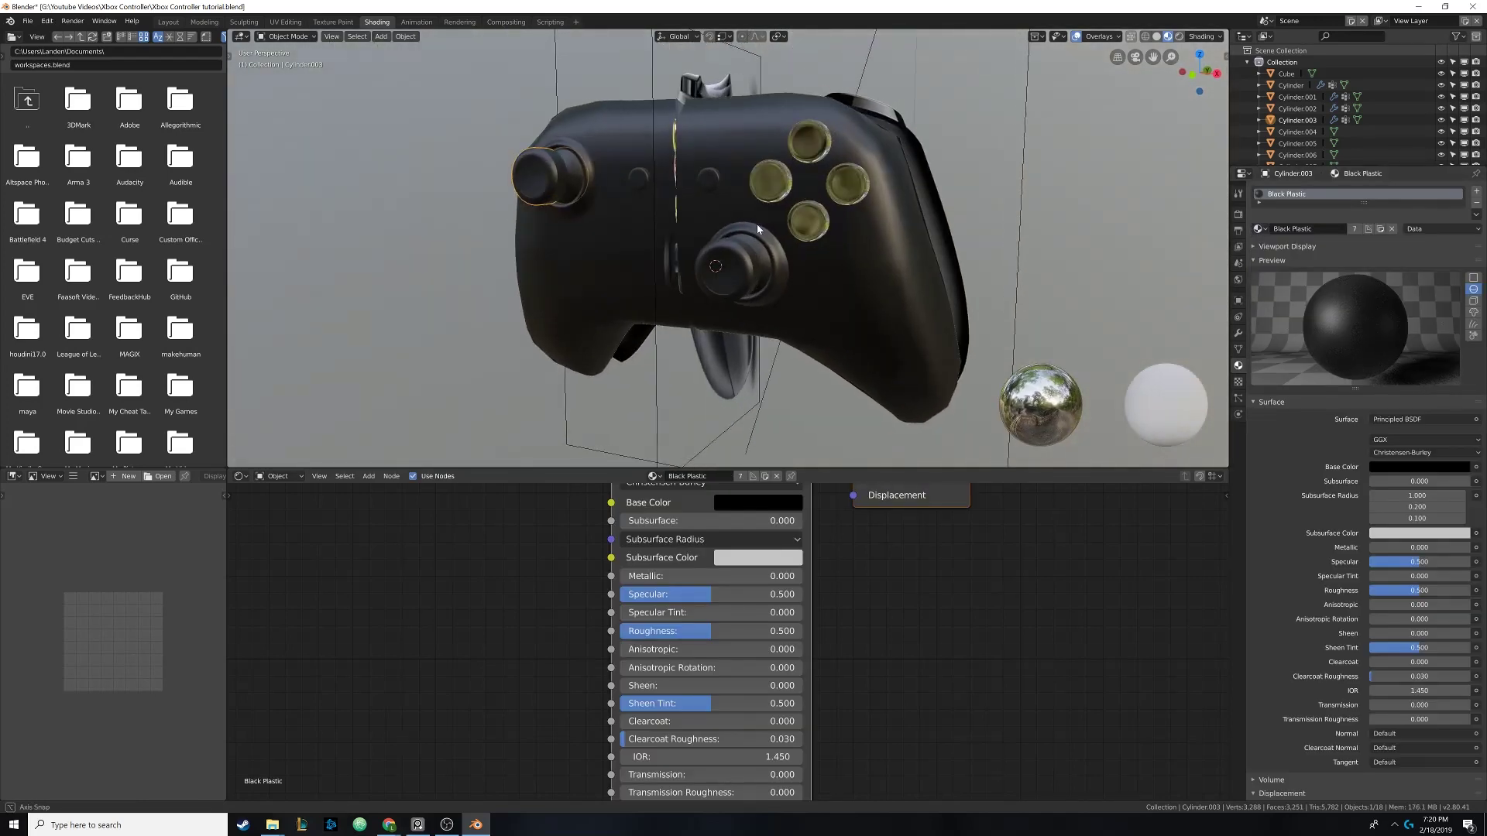
# Preview the controller in Rendered shading, then switch to Solid and the Layout workspace
pyautogui.click(1178, 36)
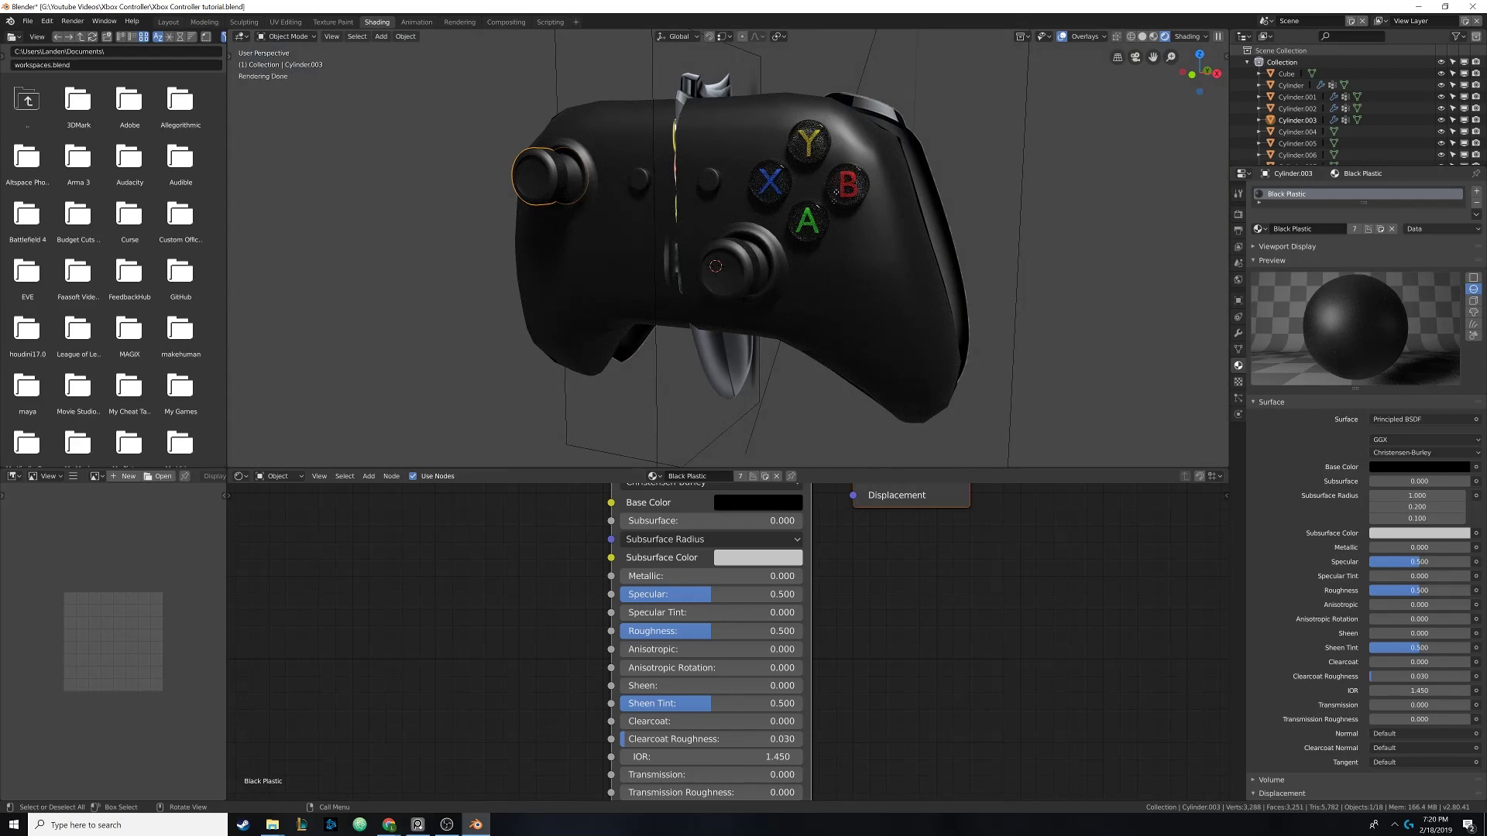
pyautogui.scroll(-5, 837, 191)
pyautogui.scroll(6, 800, 208)
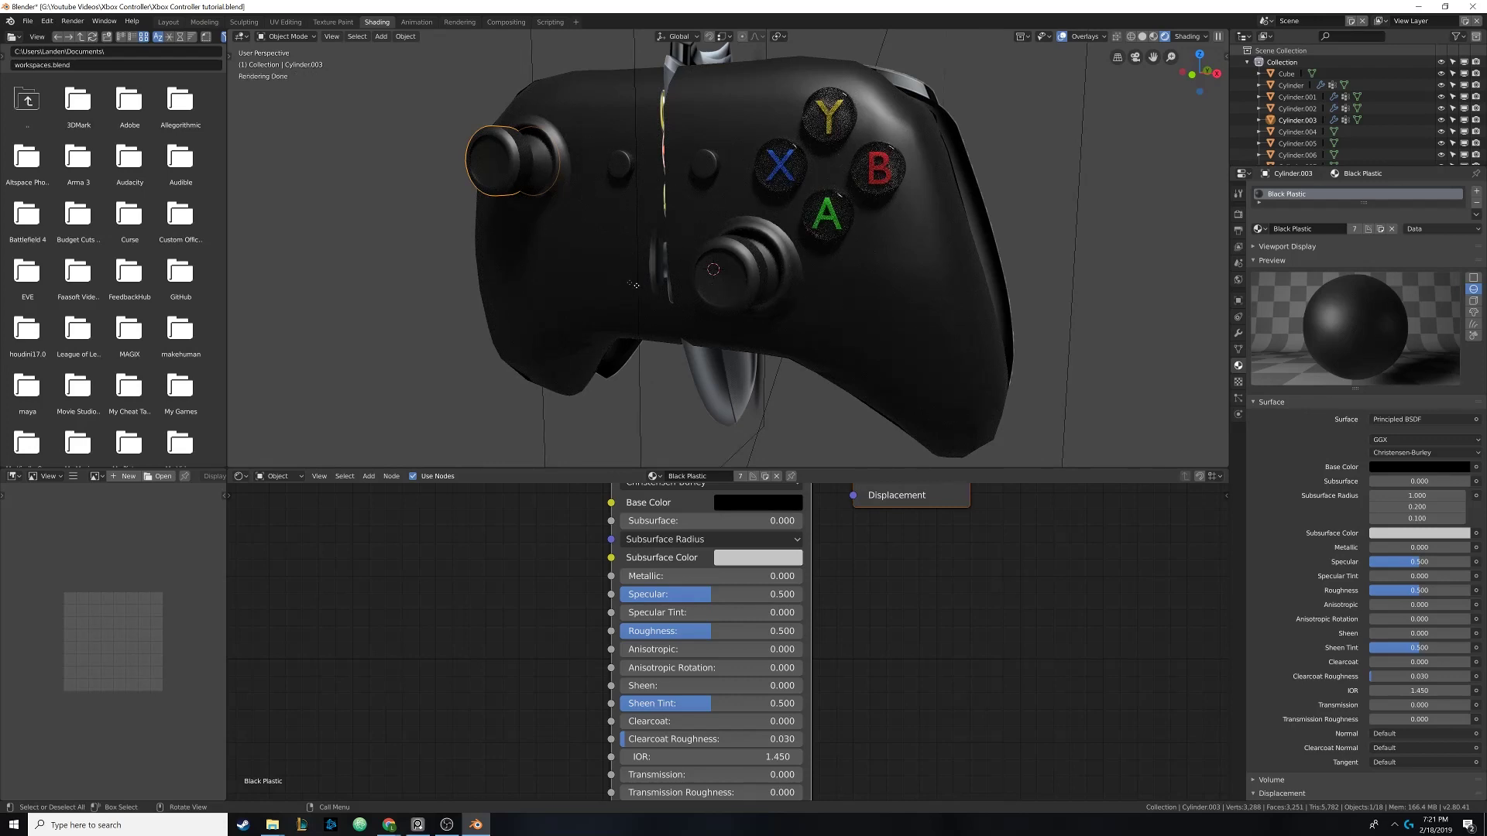
pyautogui.moveTo(610, 304)
pyautogui.mouseDown(button='middle')
pyautogui.moveTo(767, 307)
pyautogui.moveTo(704, 306)
pyautogui.mouseUp(button='middle')
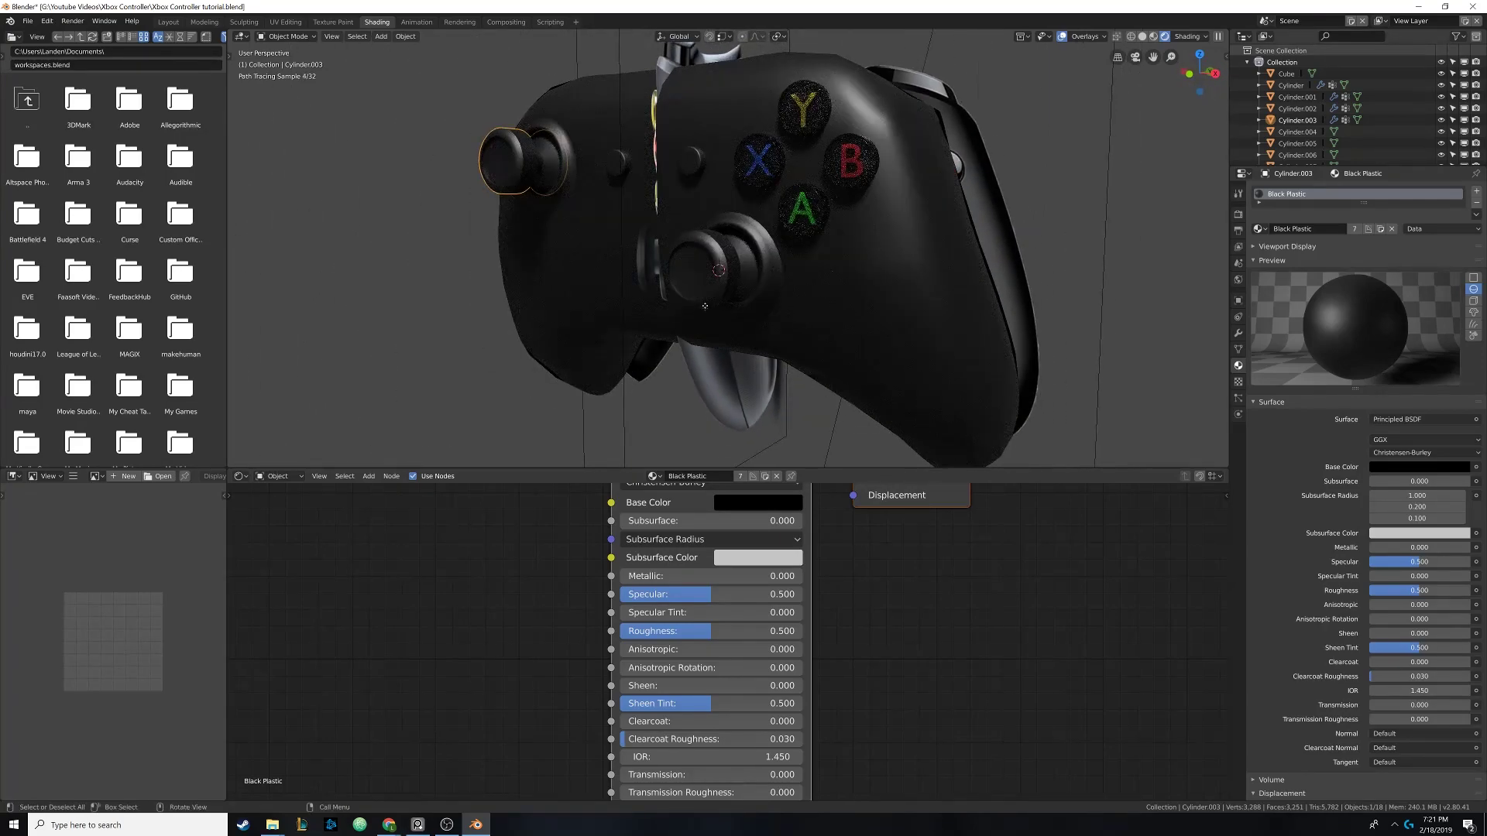
pyautogui.click(1142, 37)
pyautogui.scroll(-3, 849, 283)
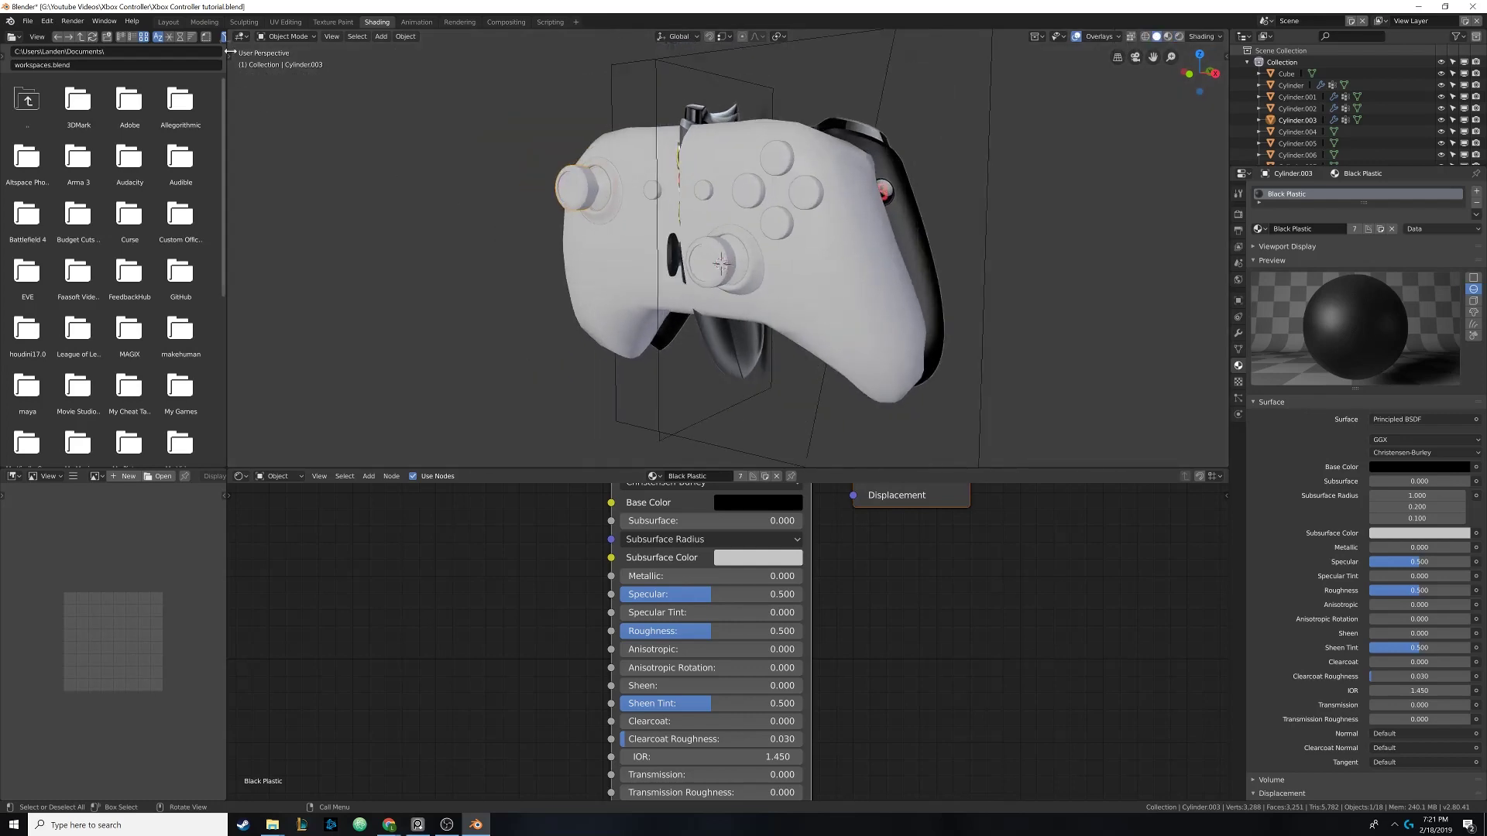
pyautogui.click(167, 22)
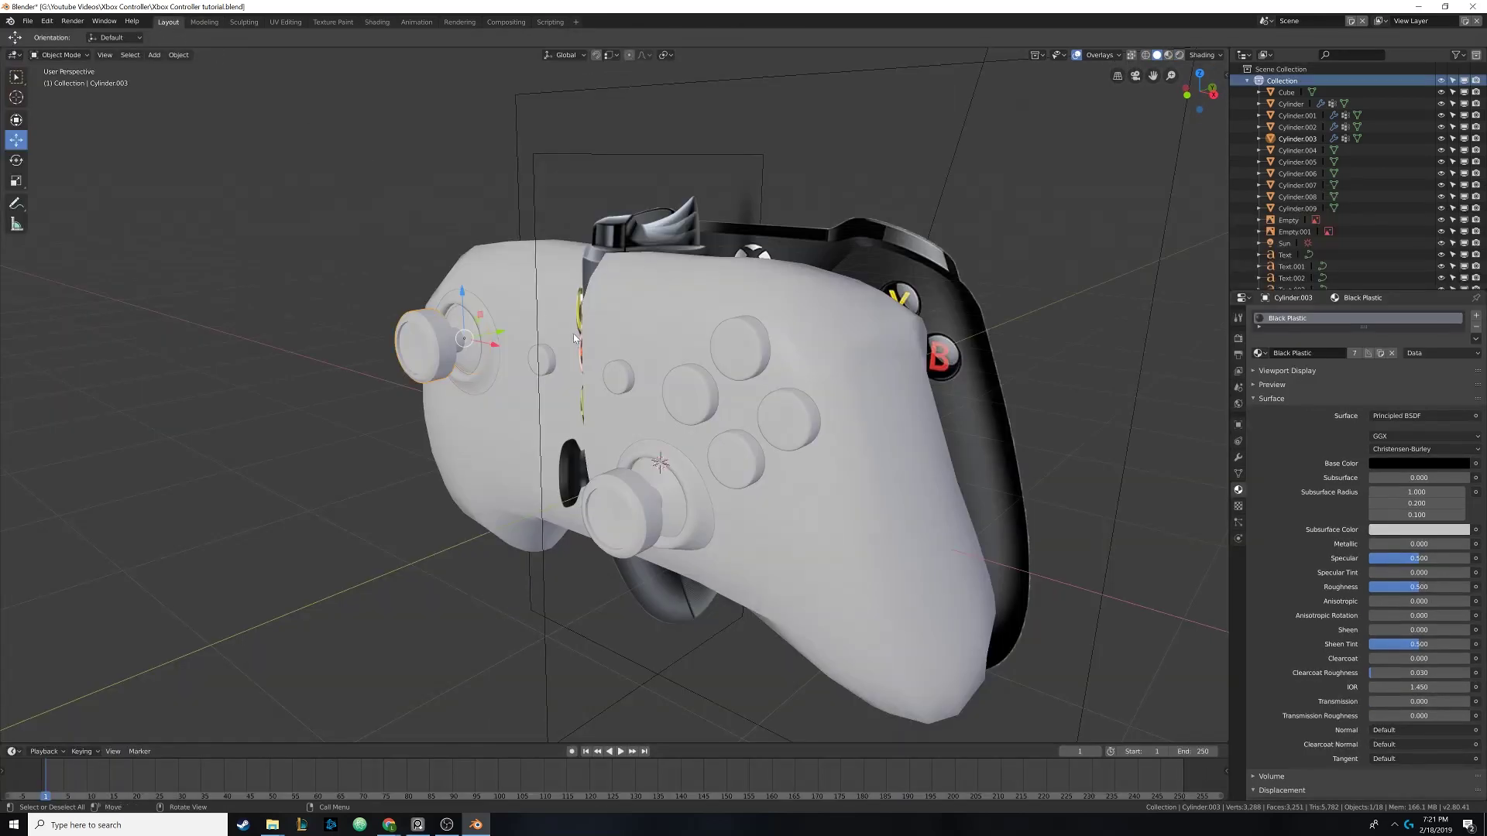
# Face the controller from the front and change shading to show the reference controller
pyautogui.moveTo(575, 339); pyautogui.dragTo(647, 332, button='middle')
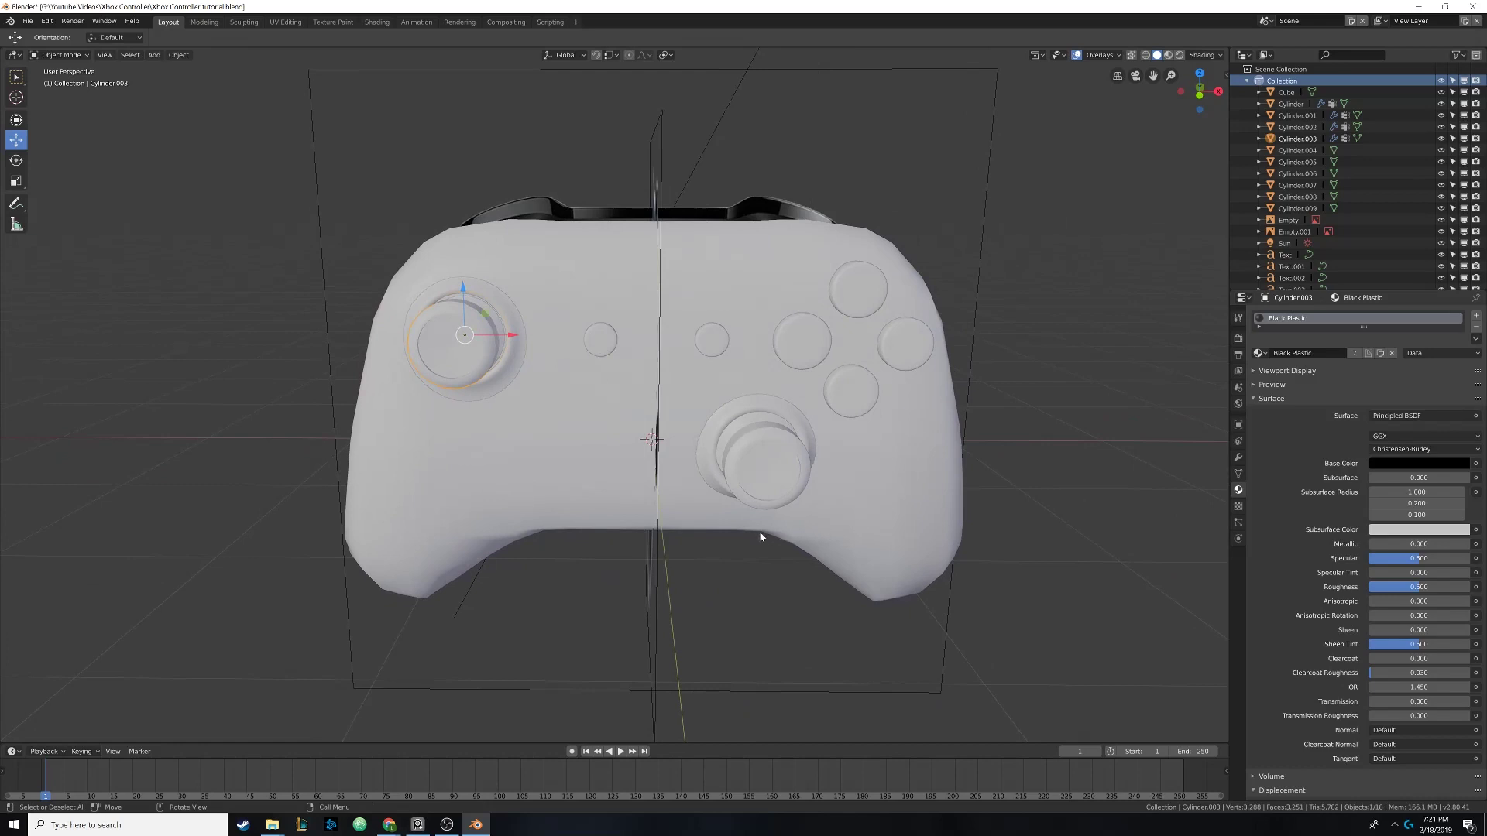
pyautogui.moveTo(759, 535); pyautogui.dragTo(687, 512, button='middle')
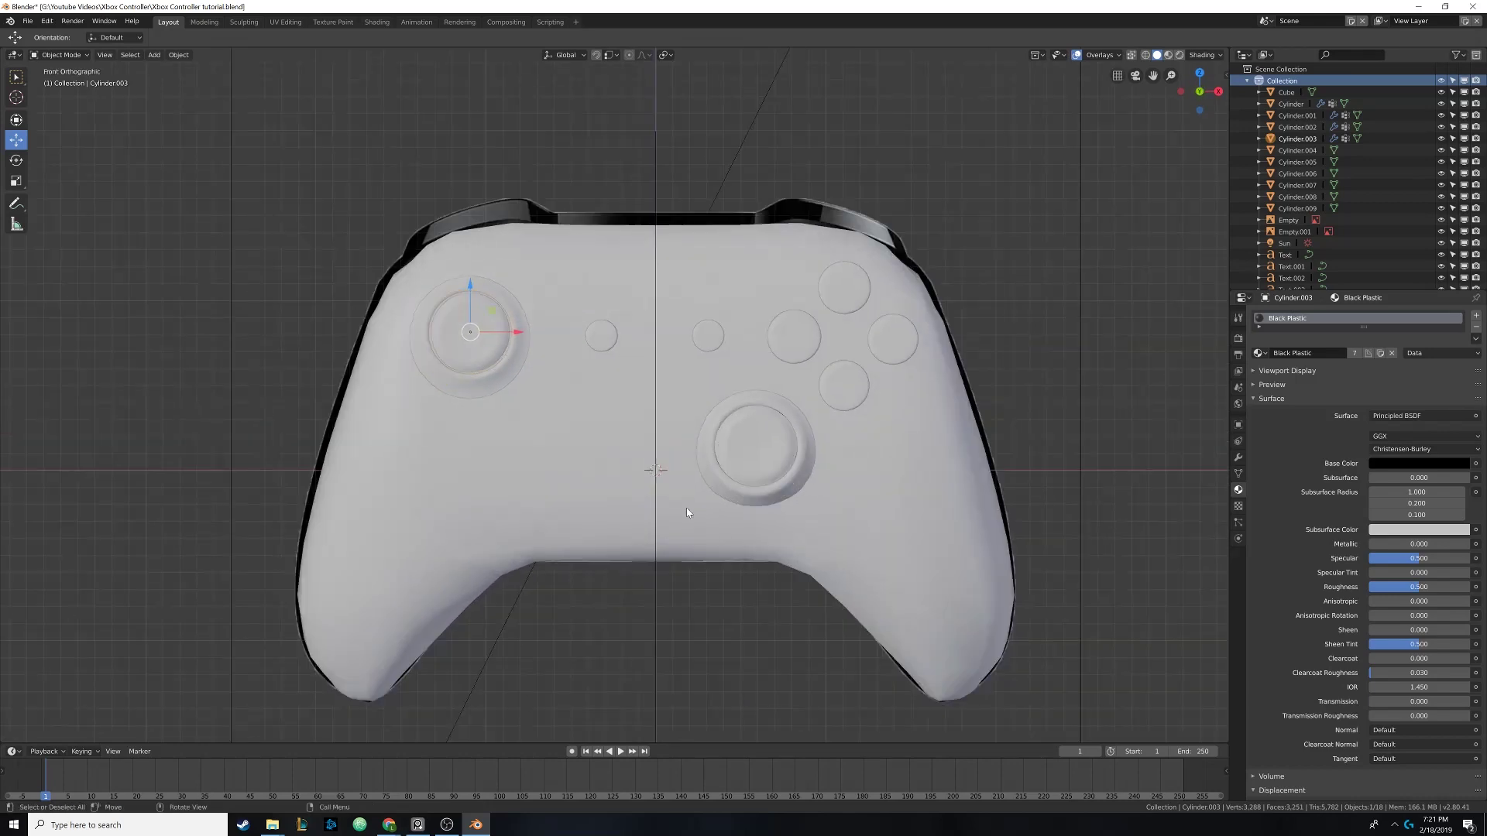
pyautogui.press('z')
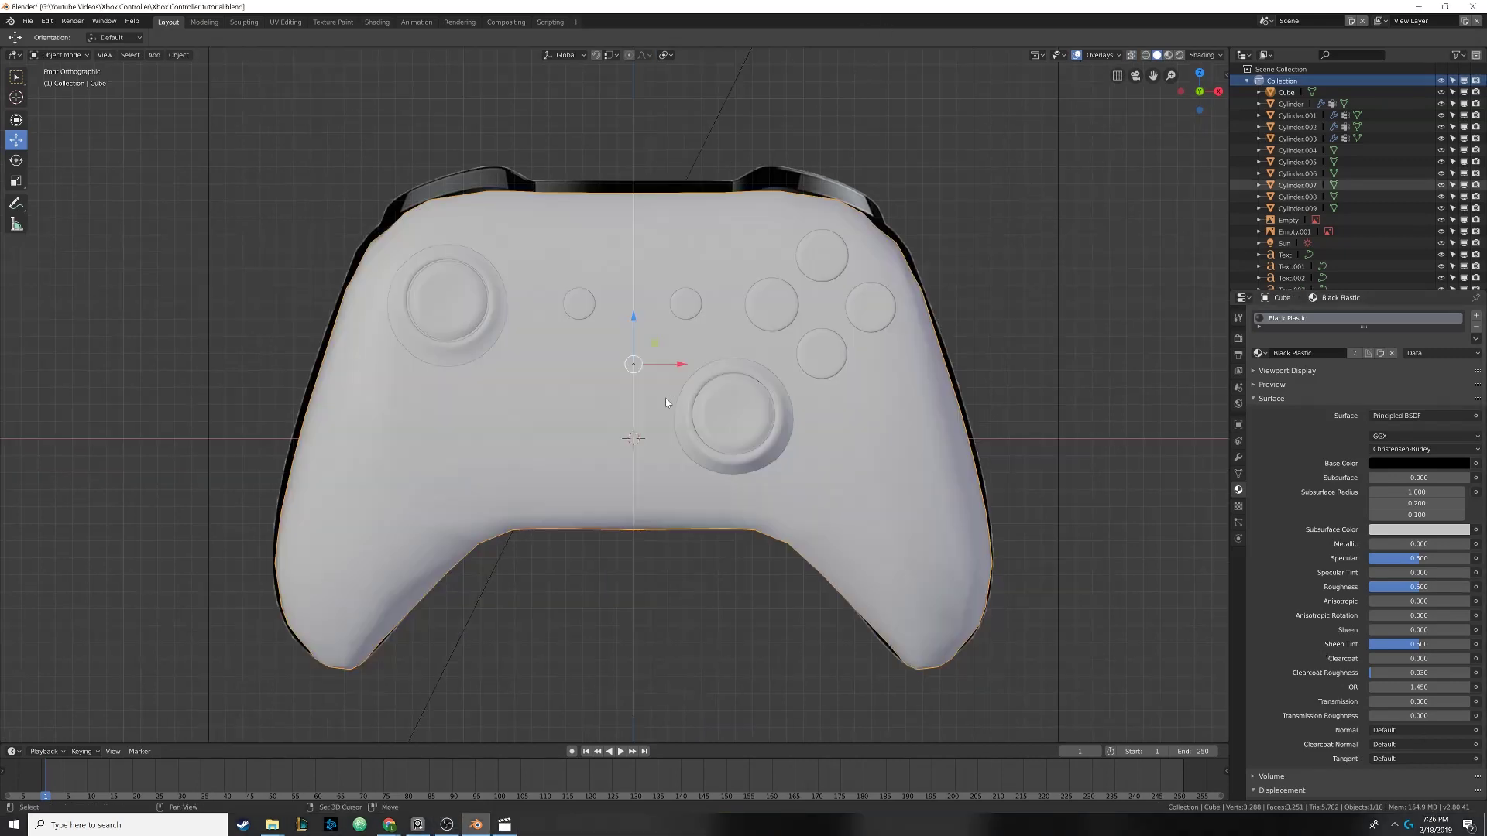
pyautogui.keyDown('shift'); pyautogui.moveTo(666, 400); pyautogui.dragTo(647, 364, button='middle'); pyautogui.keyUp('shift')
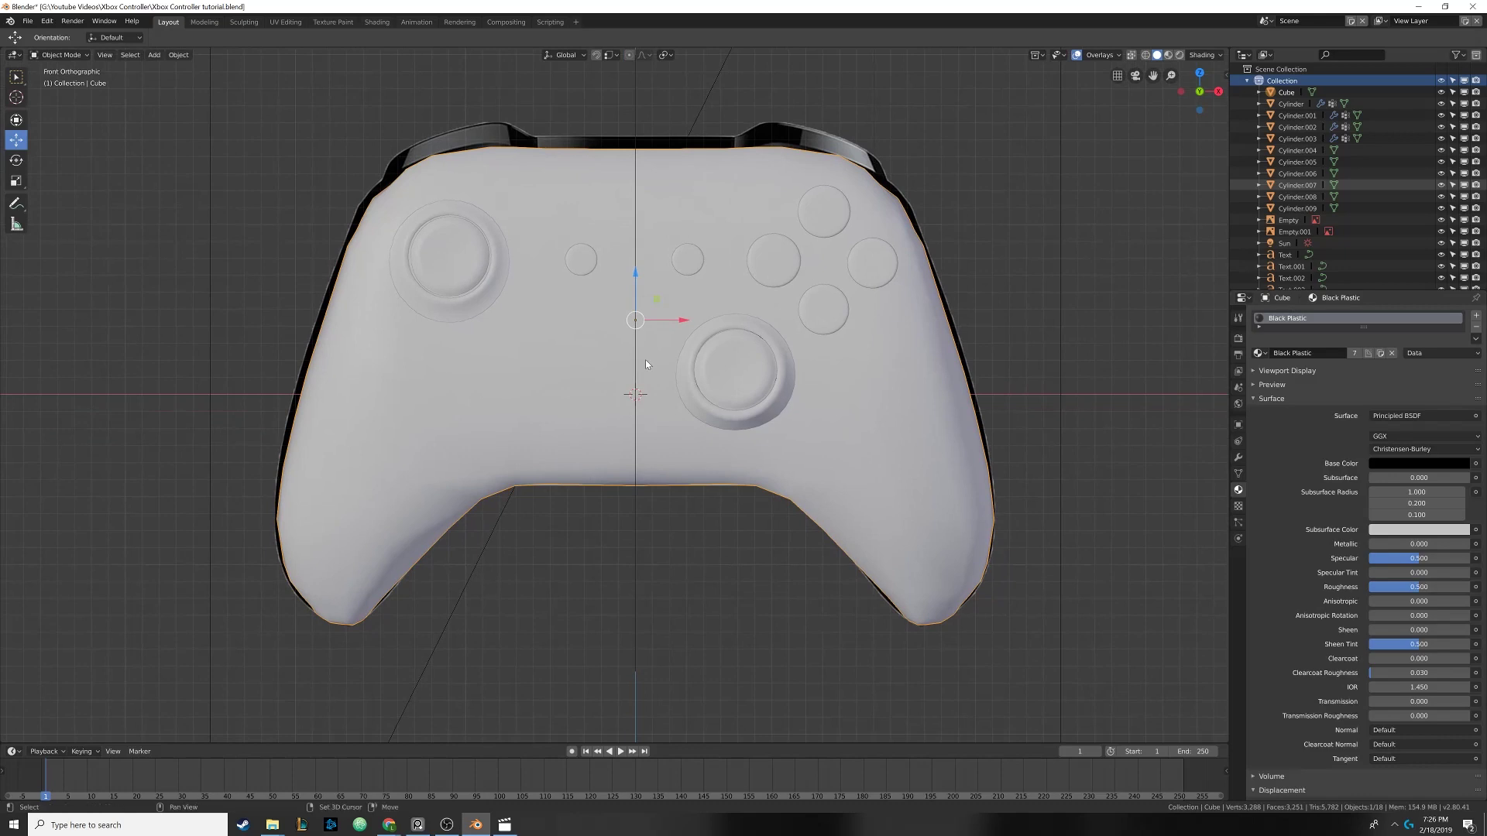
pyautogui.press('z')
pyautogui.click(639, 364)
# Add a cube and move it 2.45 m along negative Y over the D-pad
pyautogui.hotkey('shift', 'a')
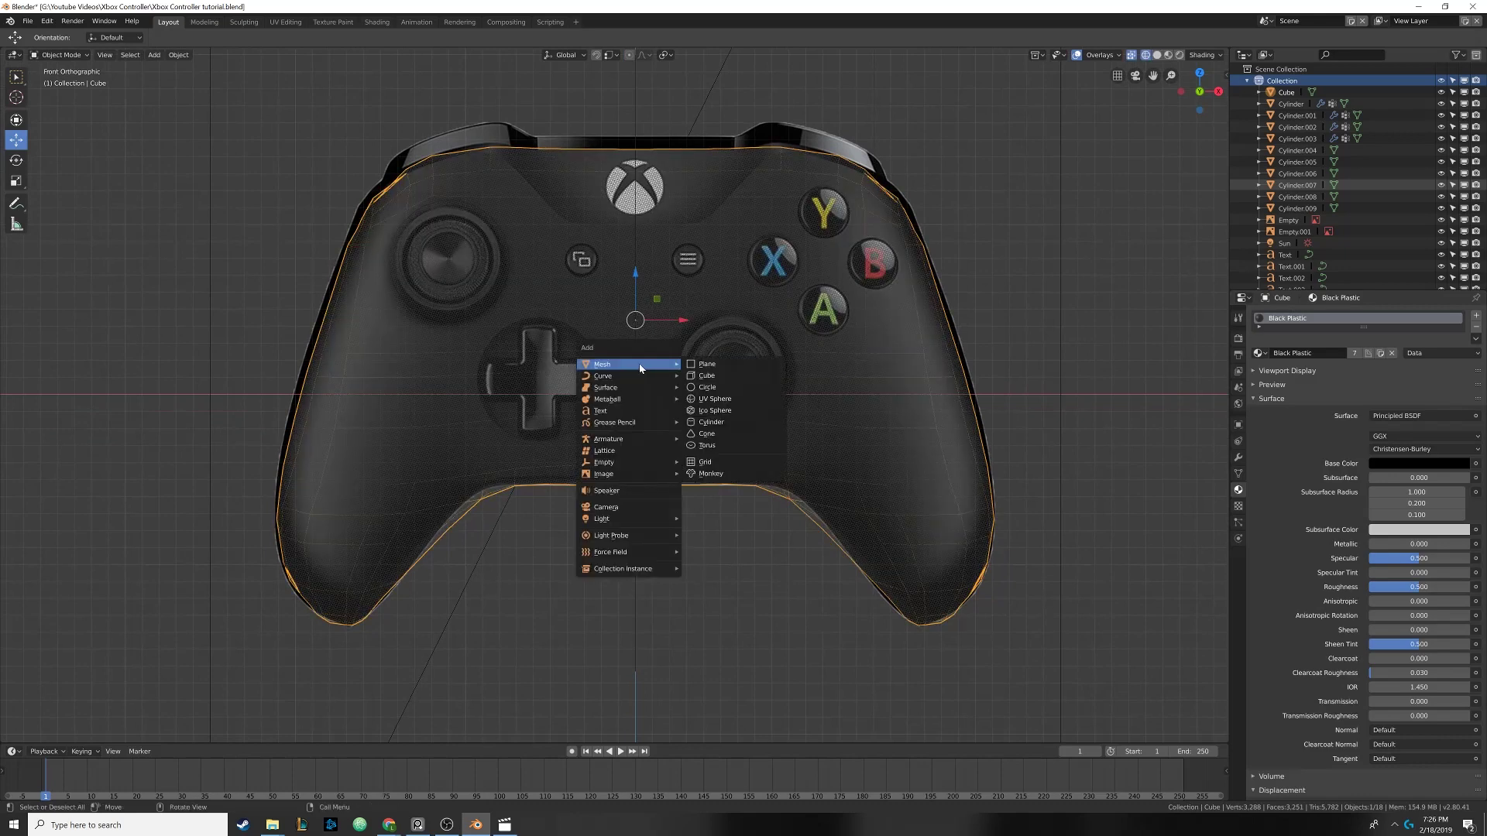
pyautogui.click(717, 378)
pyautogui.keyDown('shift'); pyautogui.moveTo(686, 369); pyautogui.dragTo(741, 375, button='middle'); pyautogui.keyUp('shift')
pyautogui.press('g')
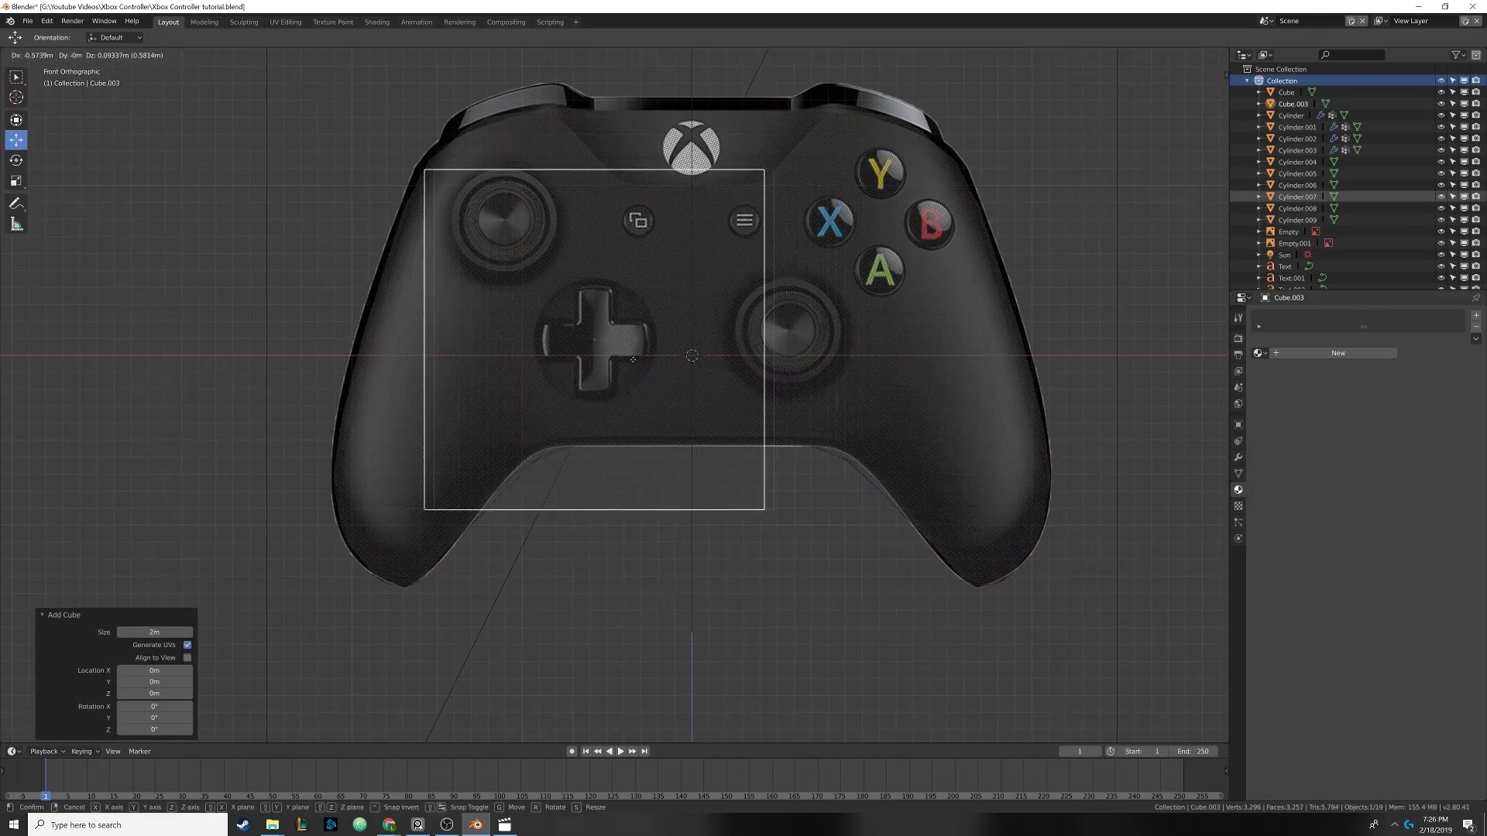
pyautogui.click(640, 359)
pyautogui.moveTo(642, 359); pyautogui.dragTo(698, 352, button='middle')
pyautogui.moveTo(693, 348); pyautogui.dragTo(514, 383)
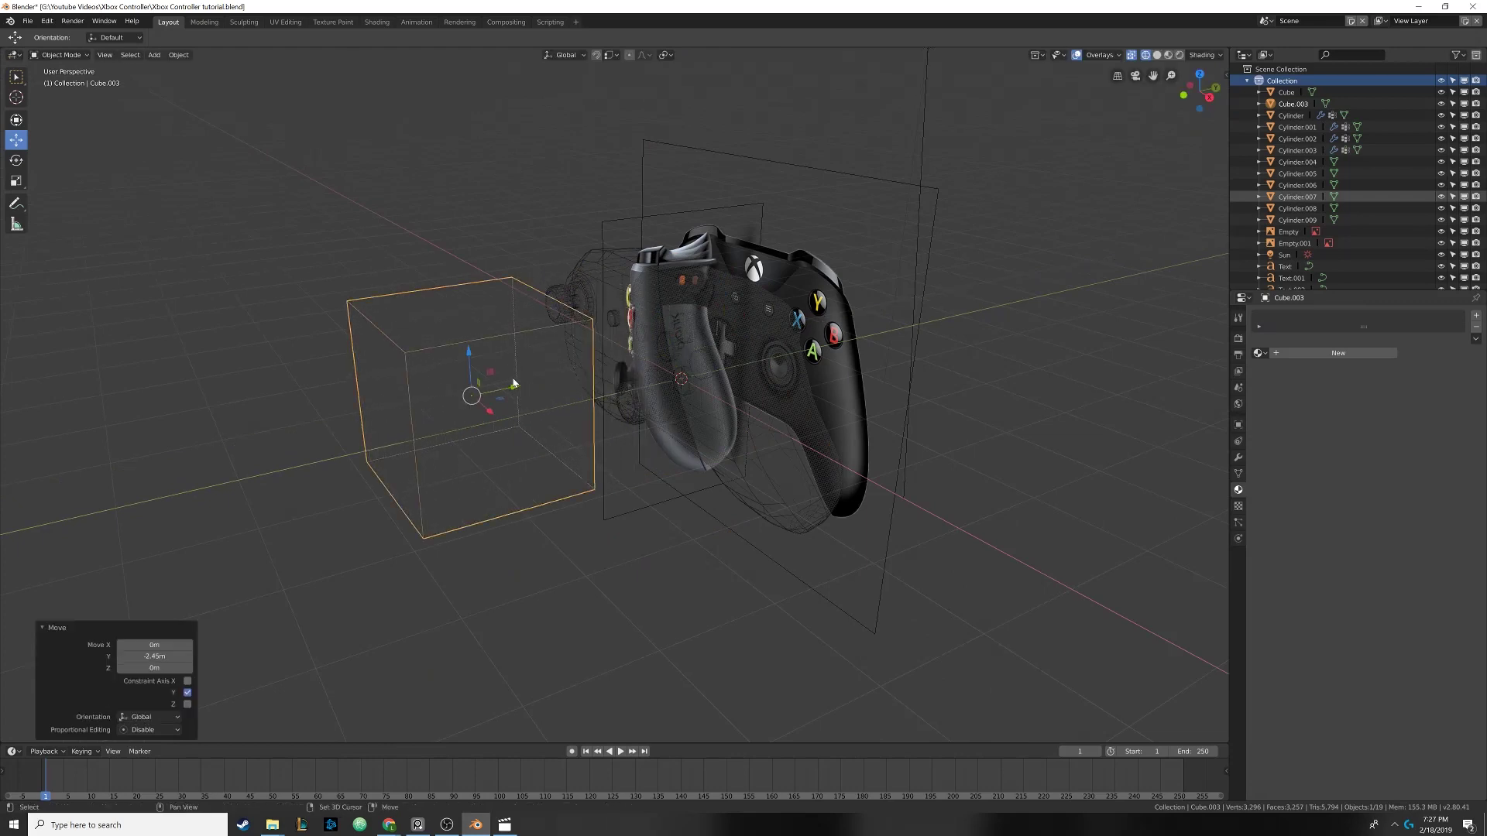
pyautogui.moveTo(513, 383); pyautogui.dragTo(615, 380, button='middle')
pyautogui.scroll(3, 628, 395)
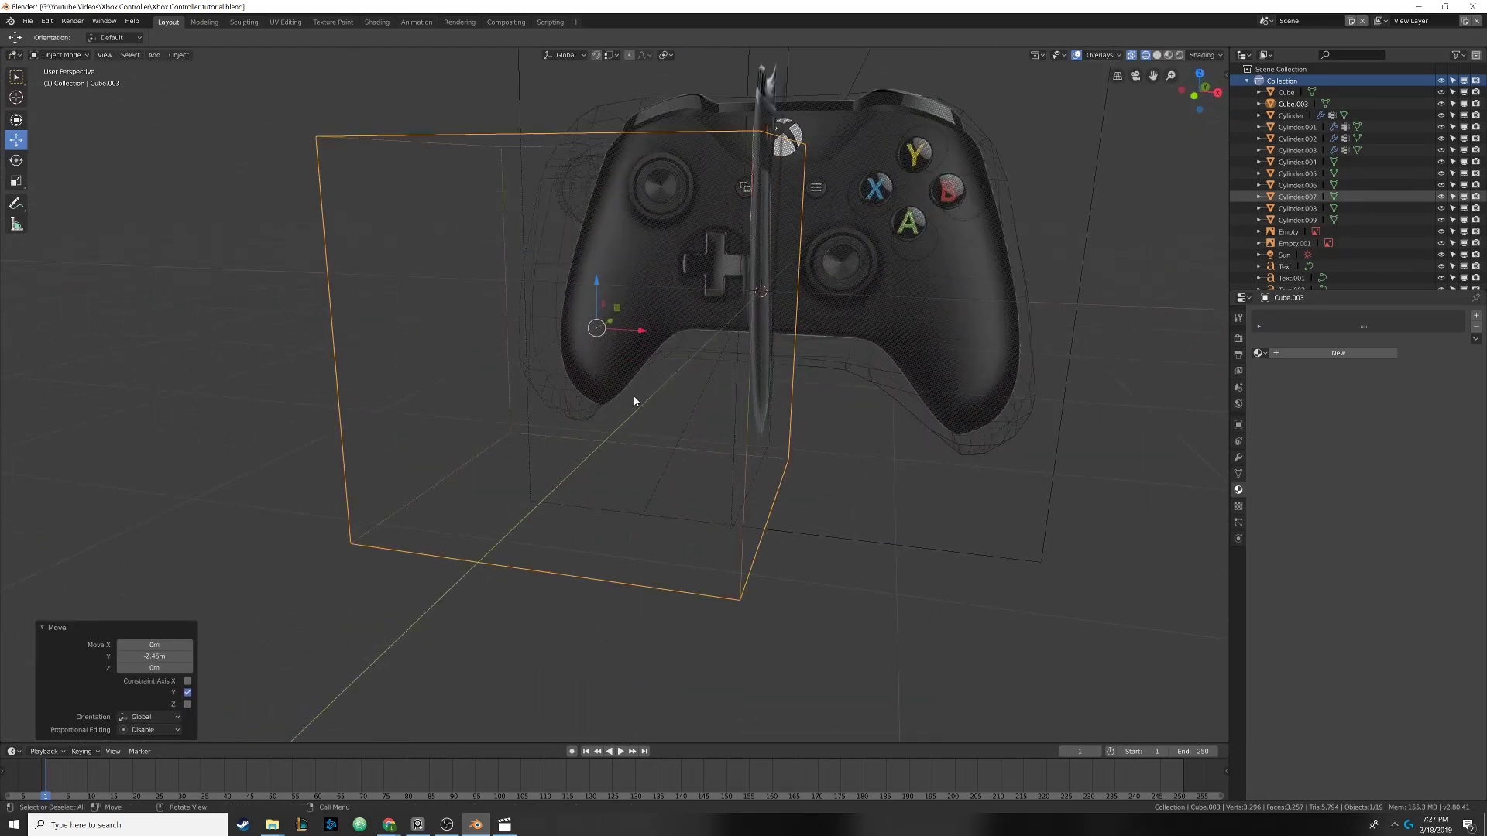
pyautogui.press('KP_1')
# Scale the new cube's geometry down to 0.111 and move it onto the D-pad's centre
pyautogui.keyDown('shift'); pyautogui.moveTo(713, 368); pyautogui.dragTo(667, 434, button='middle'); pyautogui.keyUp('shift')
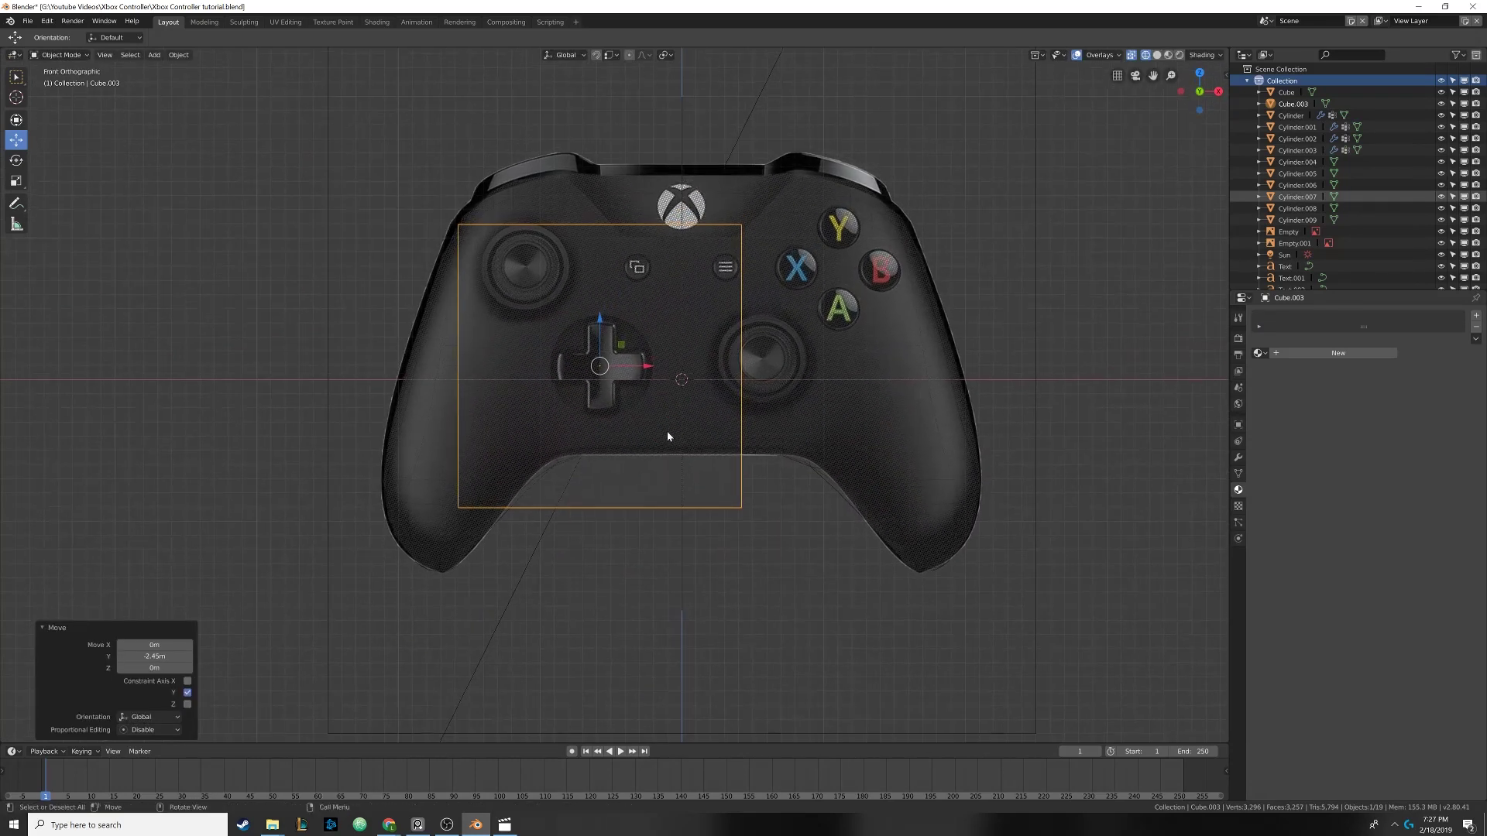
pyautogui.press('Tab')
pyautogui.press('s')
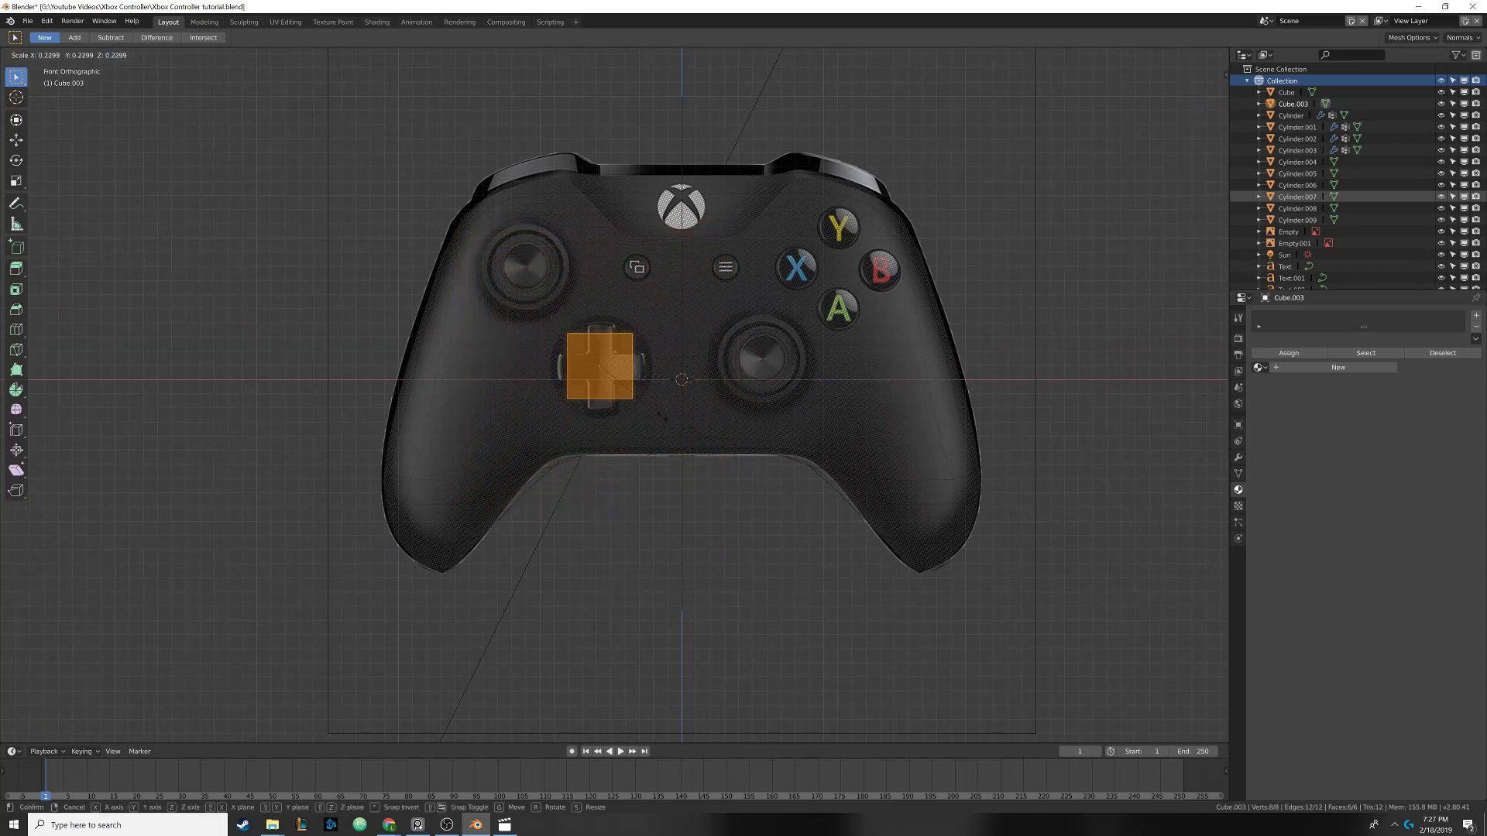
pyautogui.click(626, 396)
pyautogui.scroll(5, 625, 396)
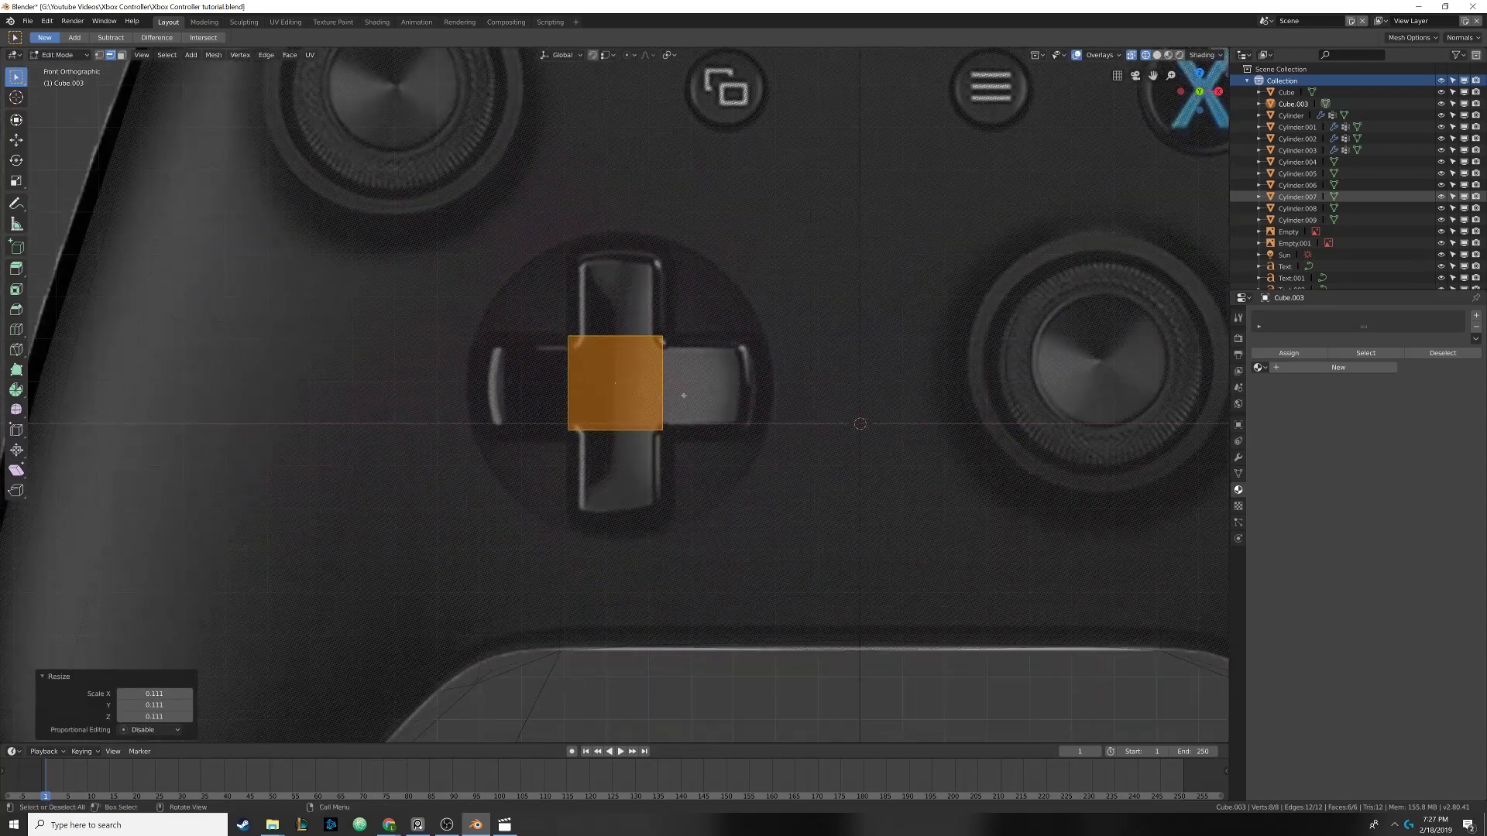
pyautogui.press('s')
pyautogui.press('Escape')
pyautogui.press('Tab')
pyautogui.press('g')
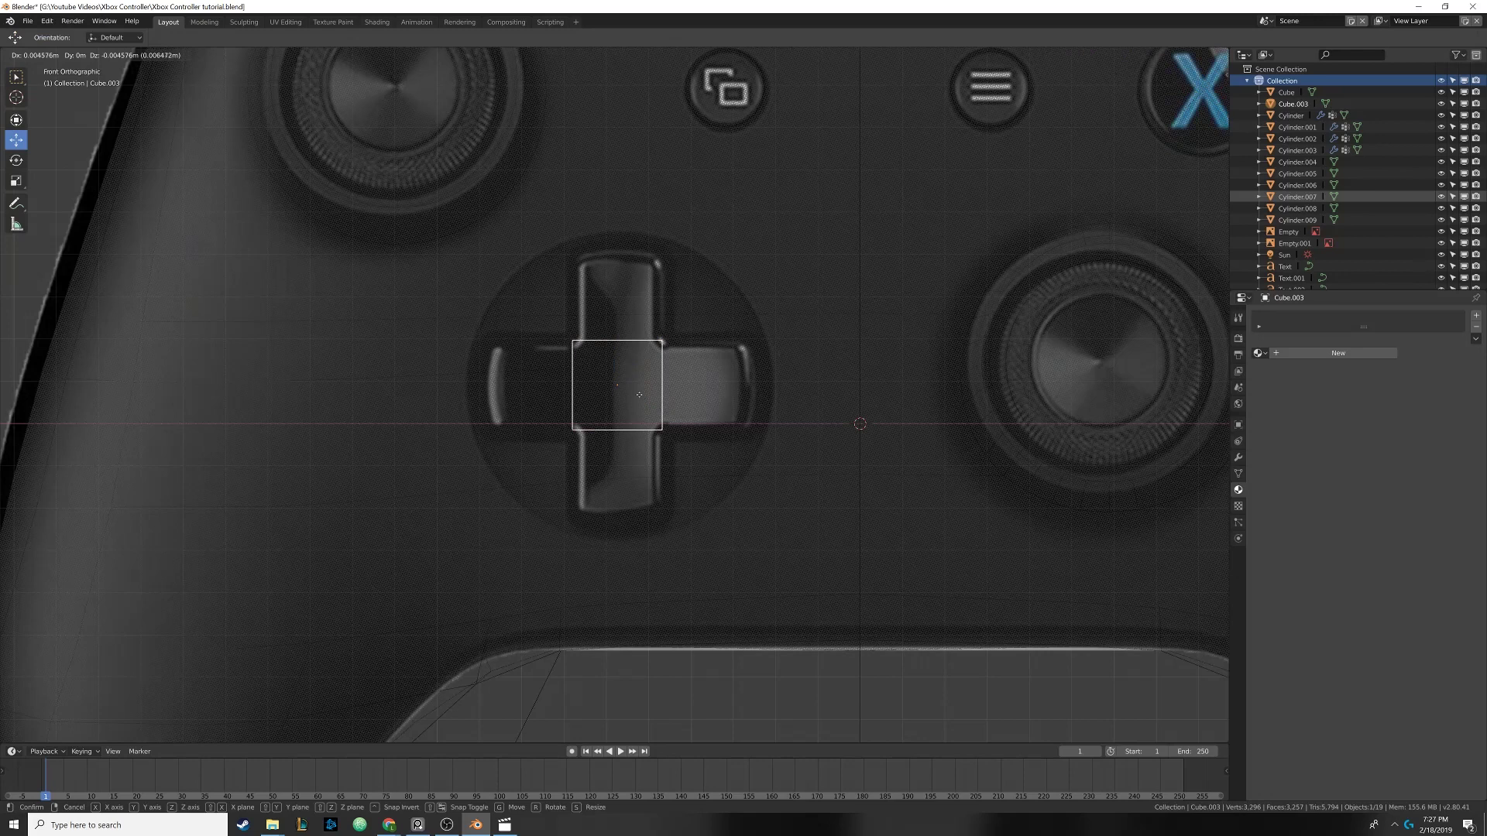
pyautogui.click(640, 399)
pyautogui.scroll(2, 640, 399)
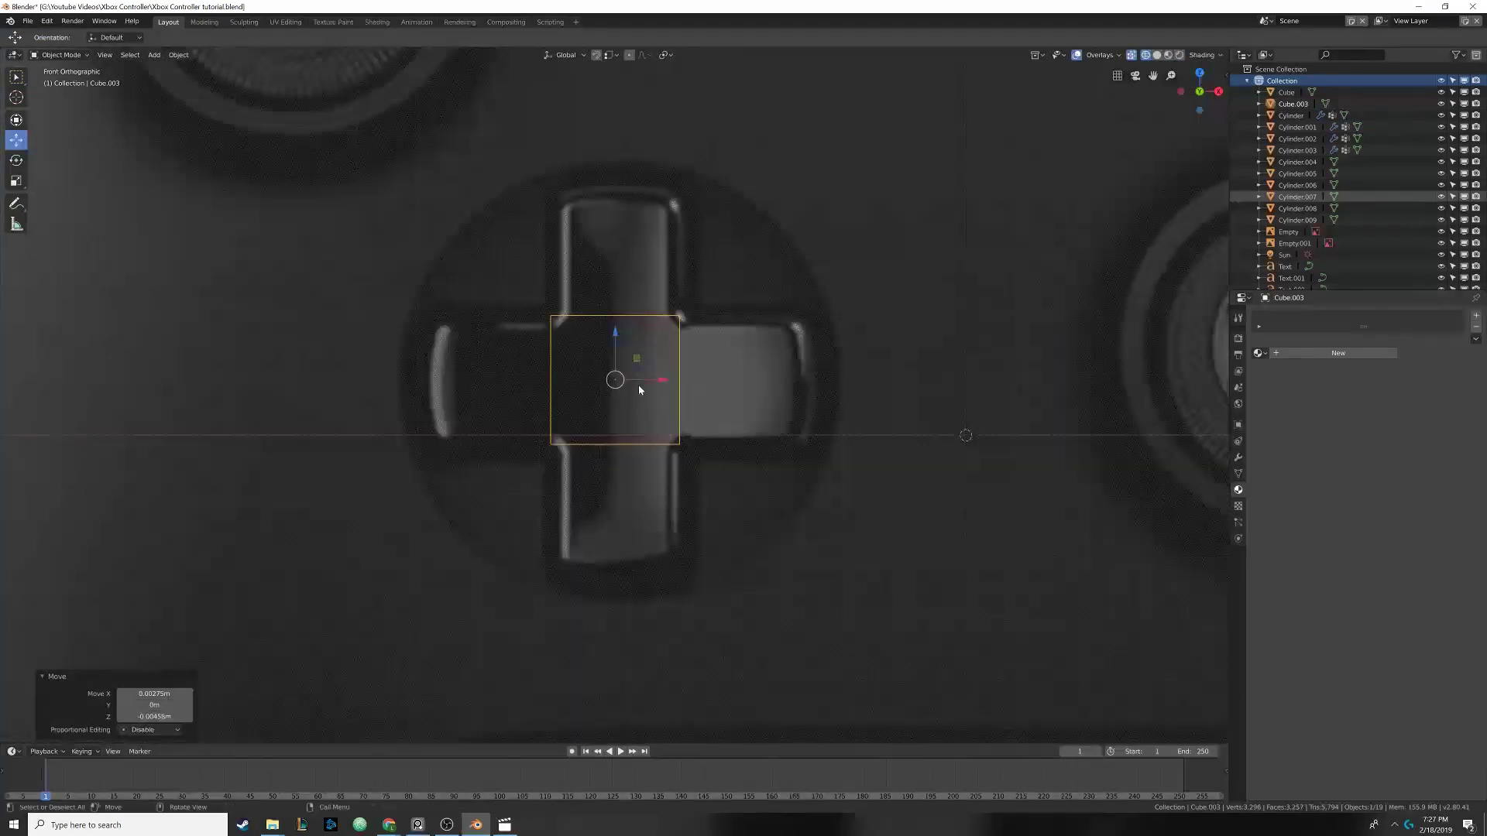
# Delete one face of the cube, viewed side-on in solid shading
pyautogui.press('Tab')
pyautogui.hotkey('alt', 'a')
pyautogui.moveTo(663, 307); pyautogui.dragTo(542, 312, button='middle')
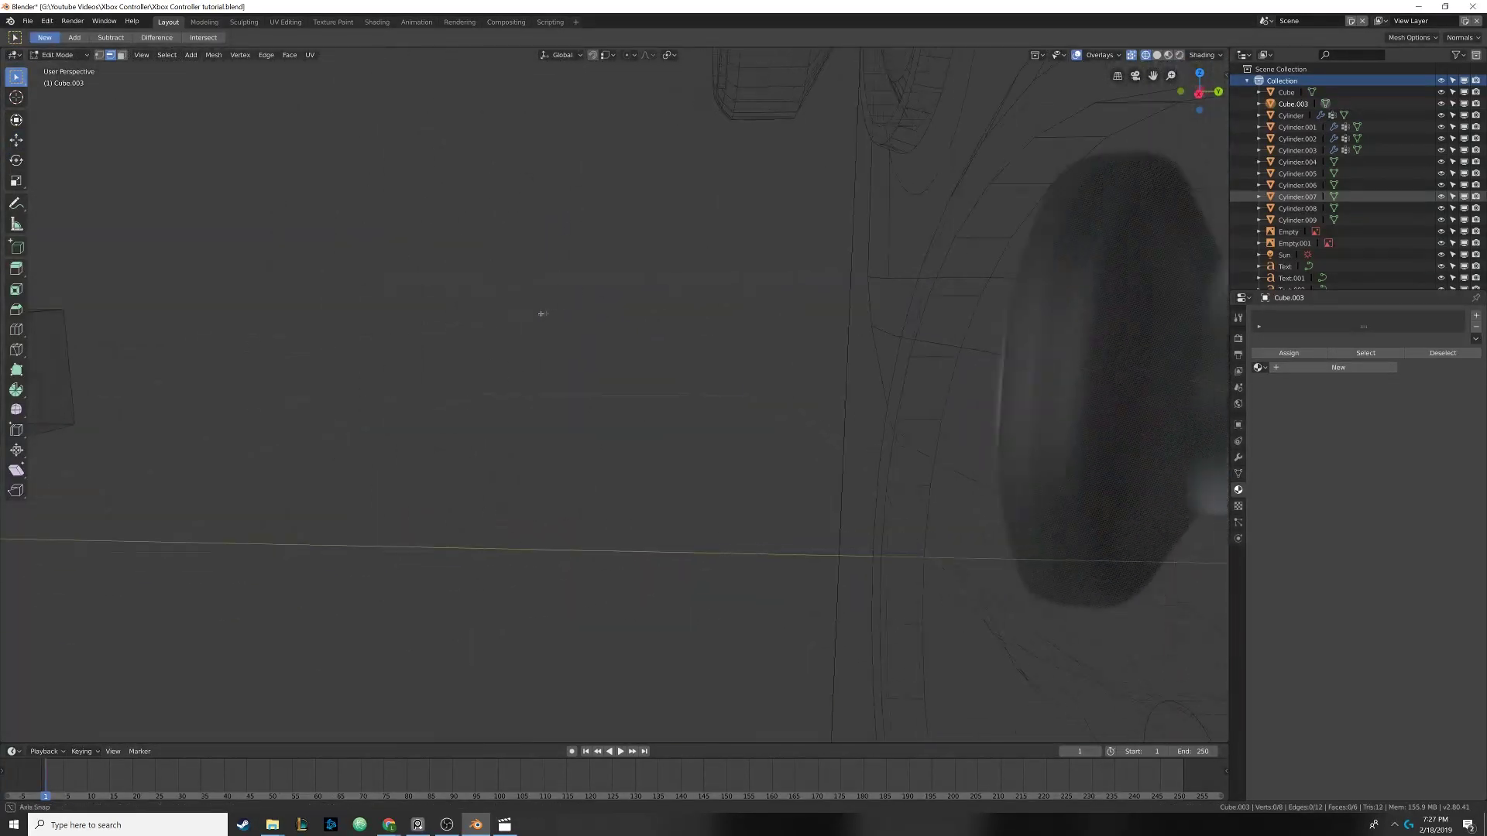
pyautogui.scroll(-4, 496, 317)
pyautogui.moveTo(382, 341); pyautogui.dragTo(341, 337, button='middle')
pyautogui.hotkey('shift', 'z')
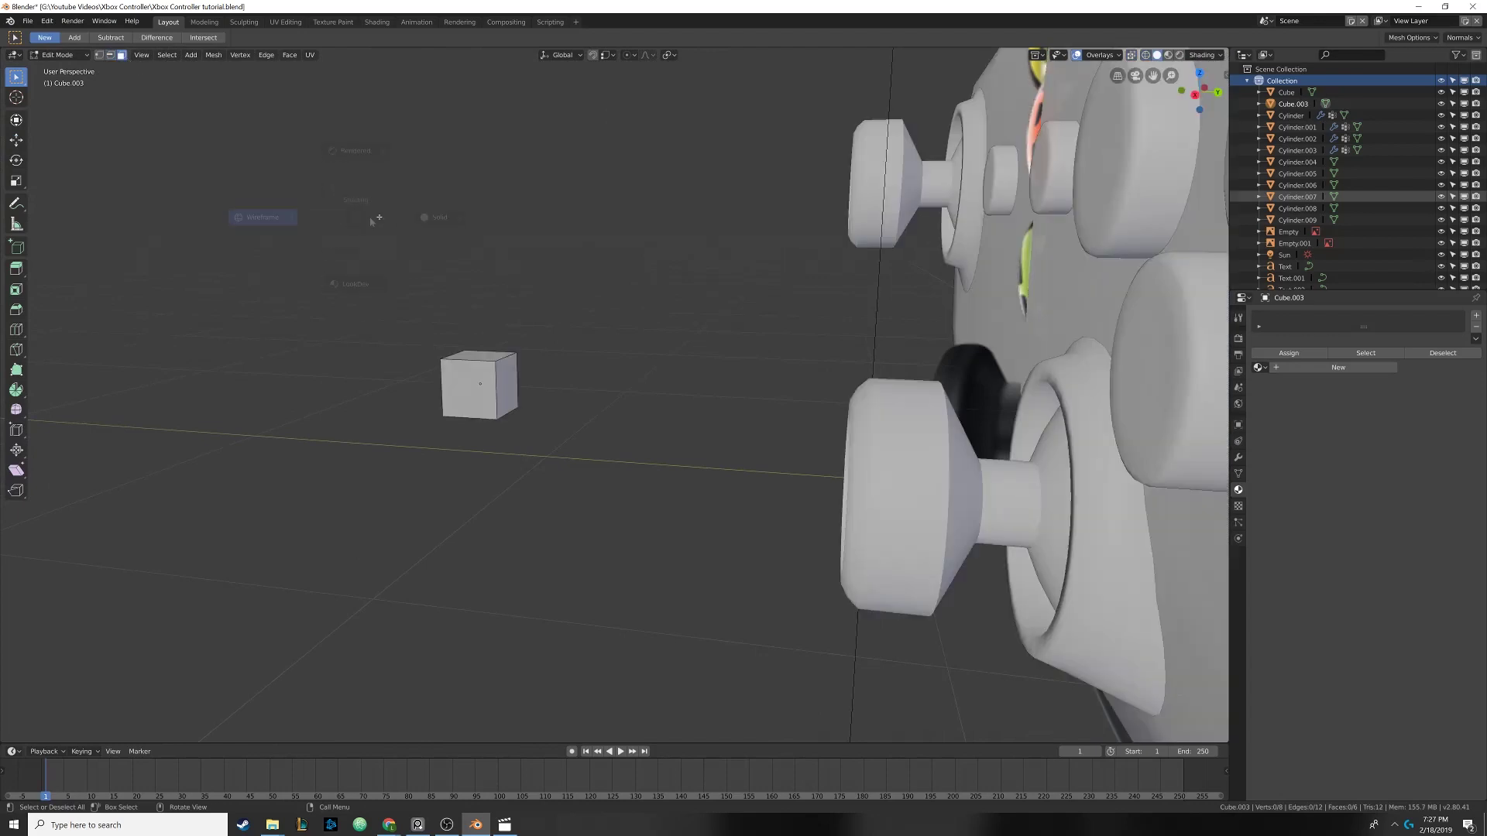
pyautogui.press('x')
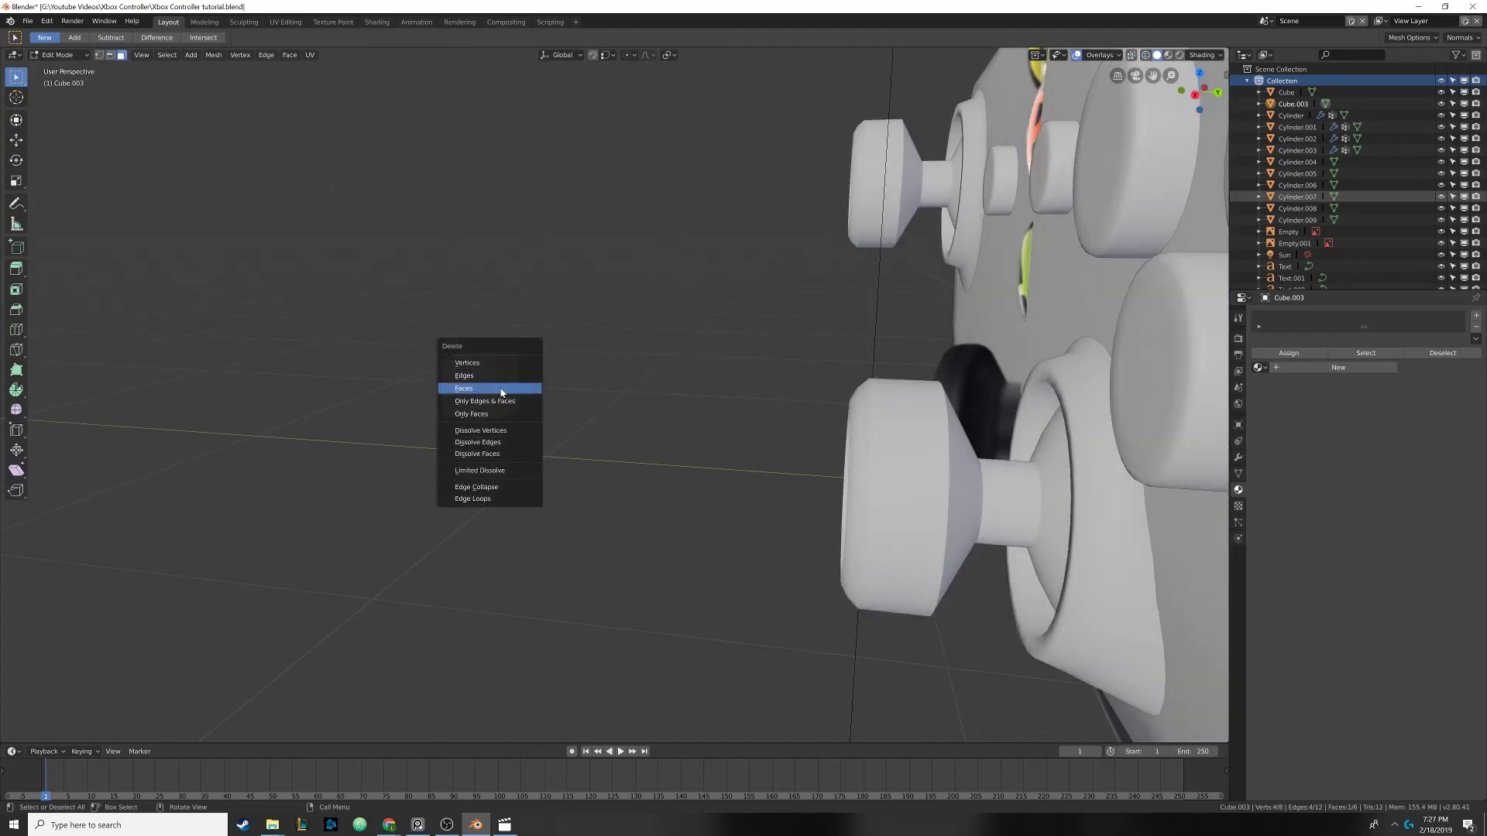
pyautogui.click(496, 388)
# Return to the front orthographic view in wireframe shading to see the reference
pyautogui.moveTo(537, 365); pyautogui.dragTo(621, 369, button='middle')
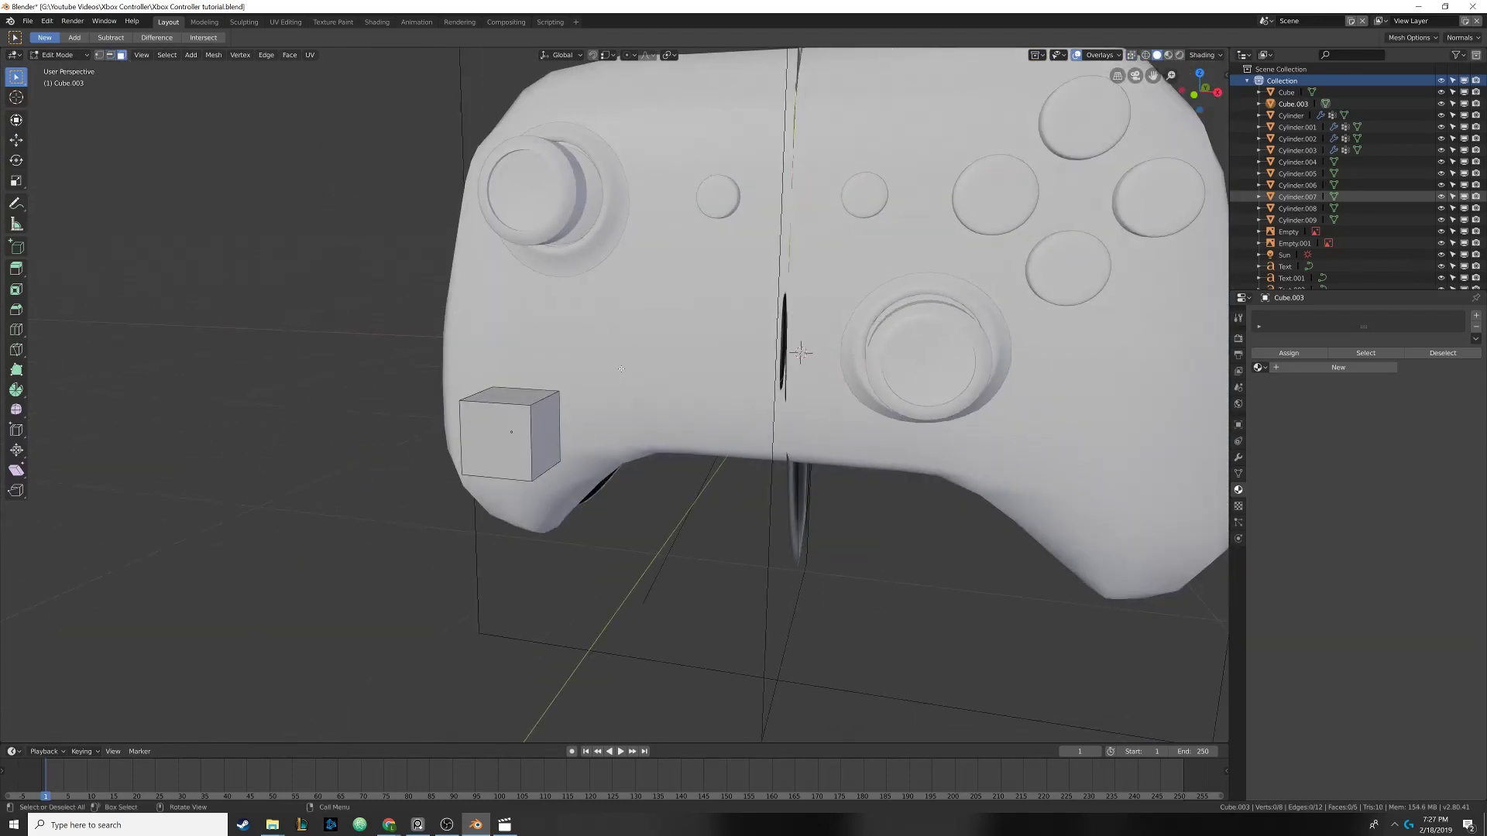
pyautogui.press('KP_1')
pyautogui.press('z')
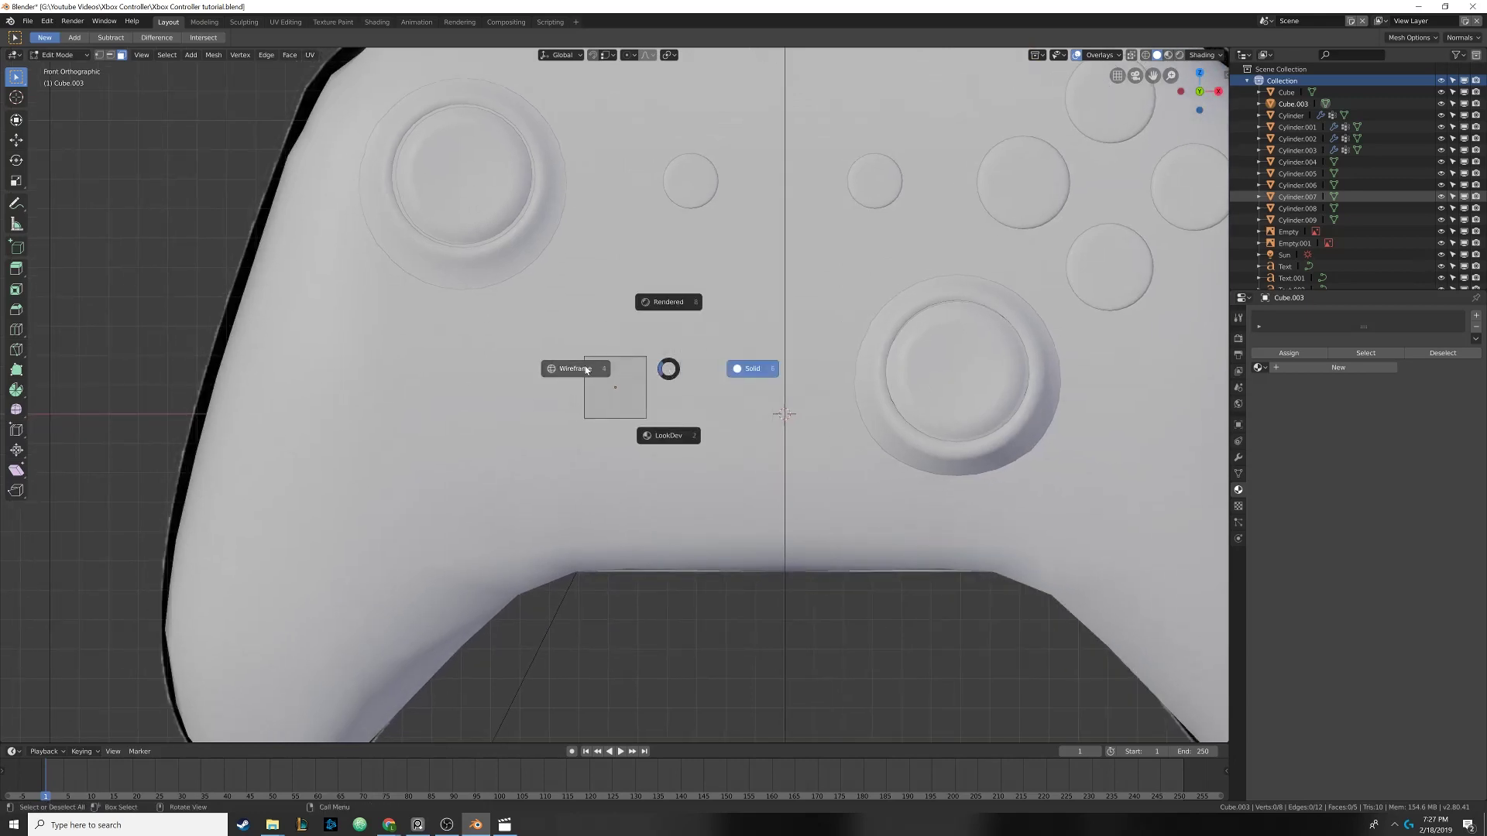
pyautogui.click(612, 373)
pyautogui.scroll(4, 612, 373)
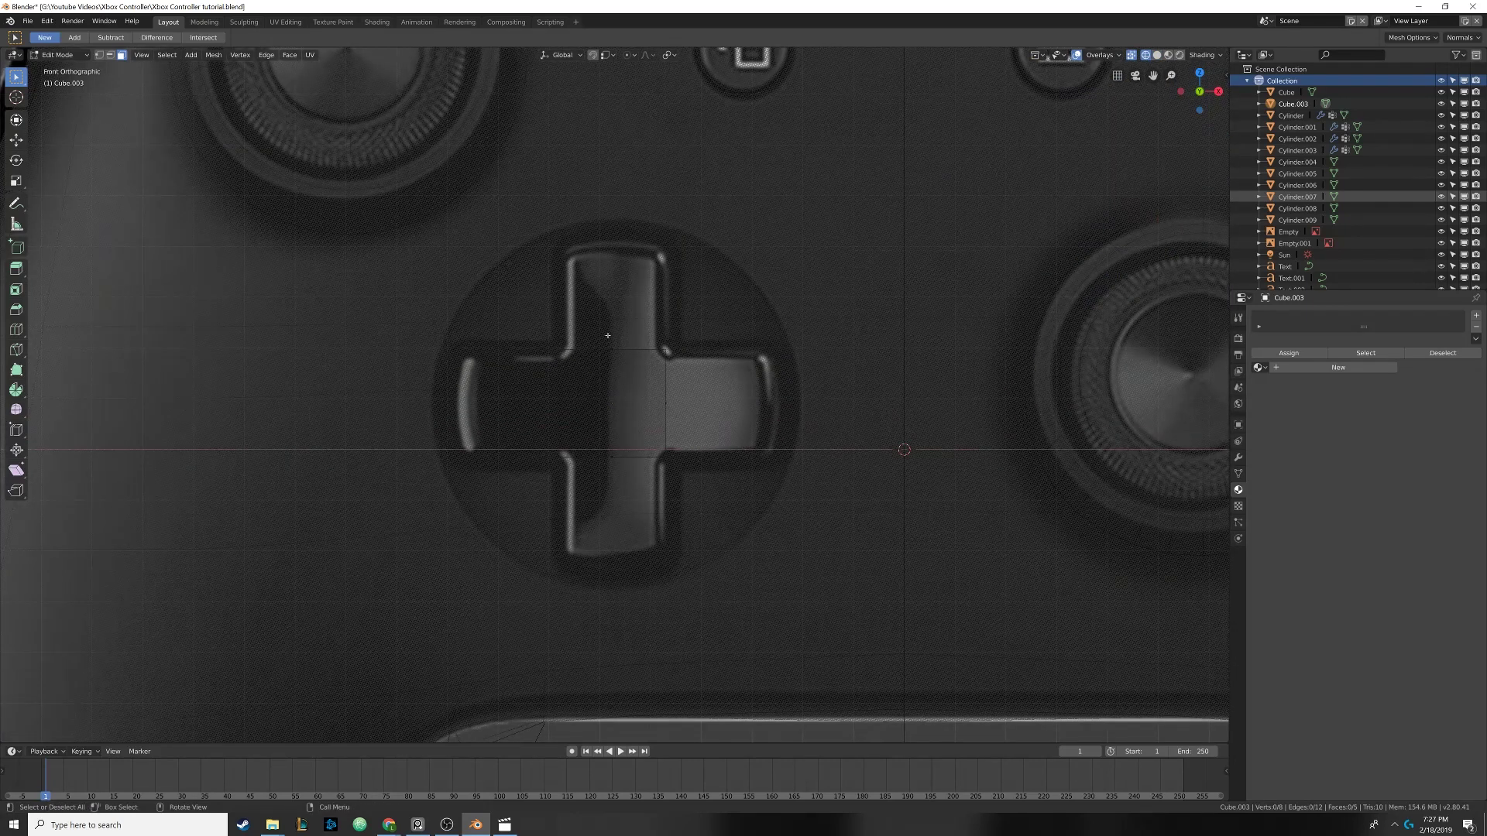
# Extrude the square's top and right edges into the upper and right arms of the cross
pyautogui.press('b')
pyautogui.moveTo(601, 330); pyautogui.dragTo(627, 354)
pyautogui.press('e')
pyautogui.click(617, 241)
pyautogui.hotkey('alt', 'a')
pyautogui.press('b')
pyautogui.moveTo(656, 390); pyautogui.dragTo(684, 415)
pyautogui.press('e')
pyautogui.click(778, 410)
# Extrude the bottom and left edges to complete the plus-shaped cross
pyautogui.click(618, 449)
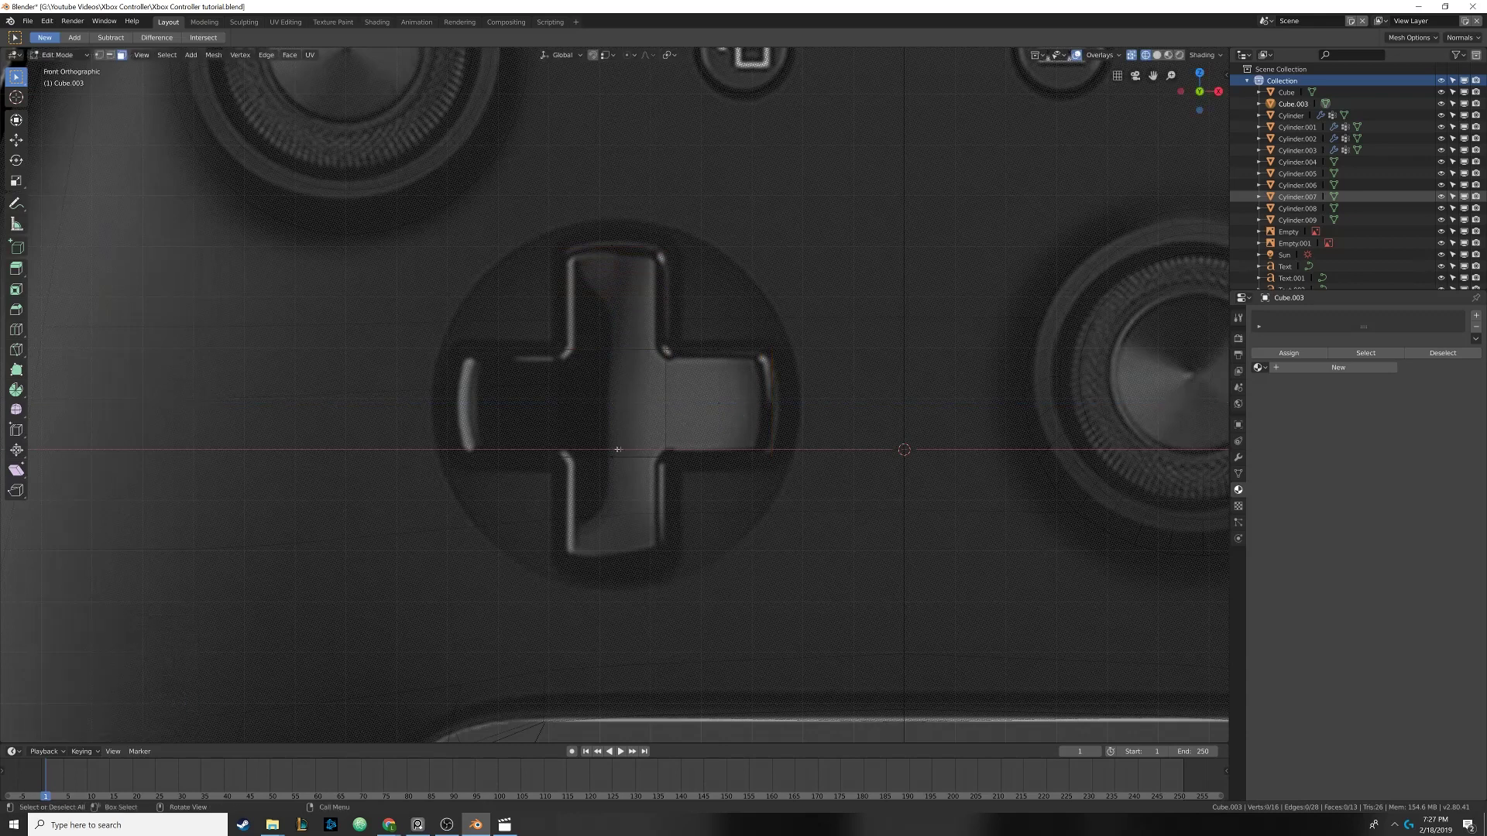
pyautogui.press('e')
pyautogui.click(622, 563)
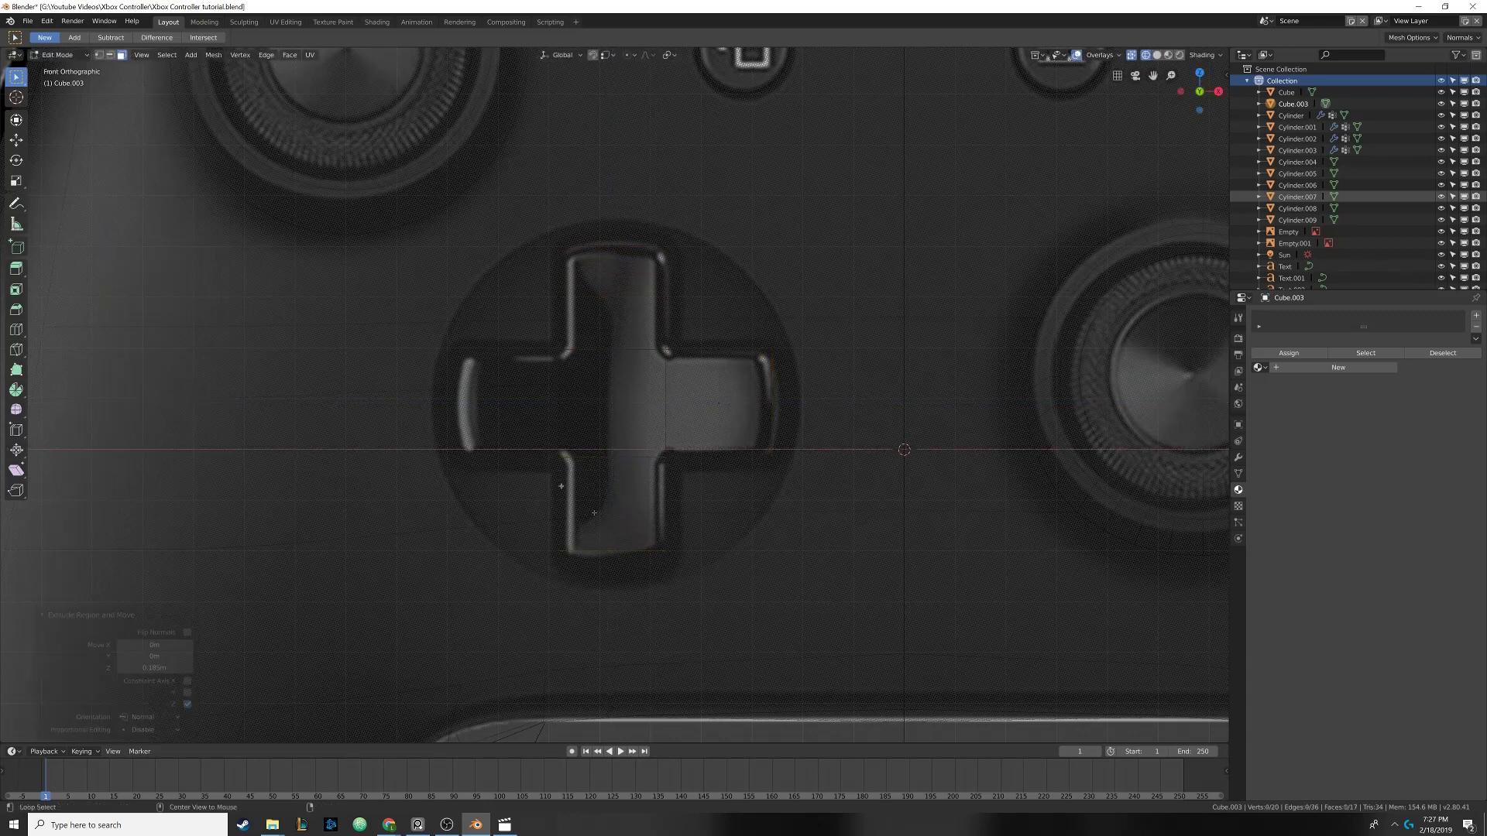
pyautogui.click(564, 418)
pyautogui.press('e')
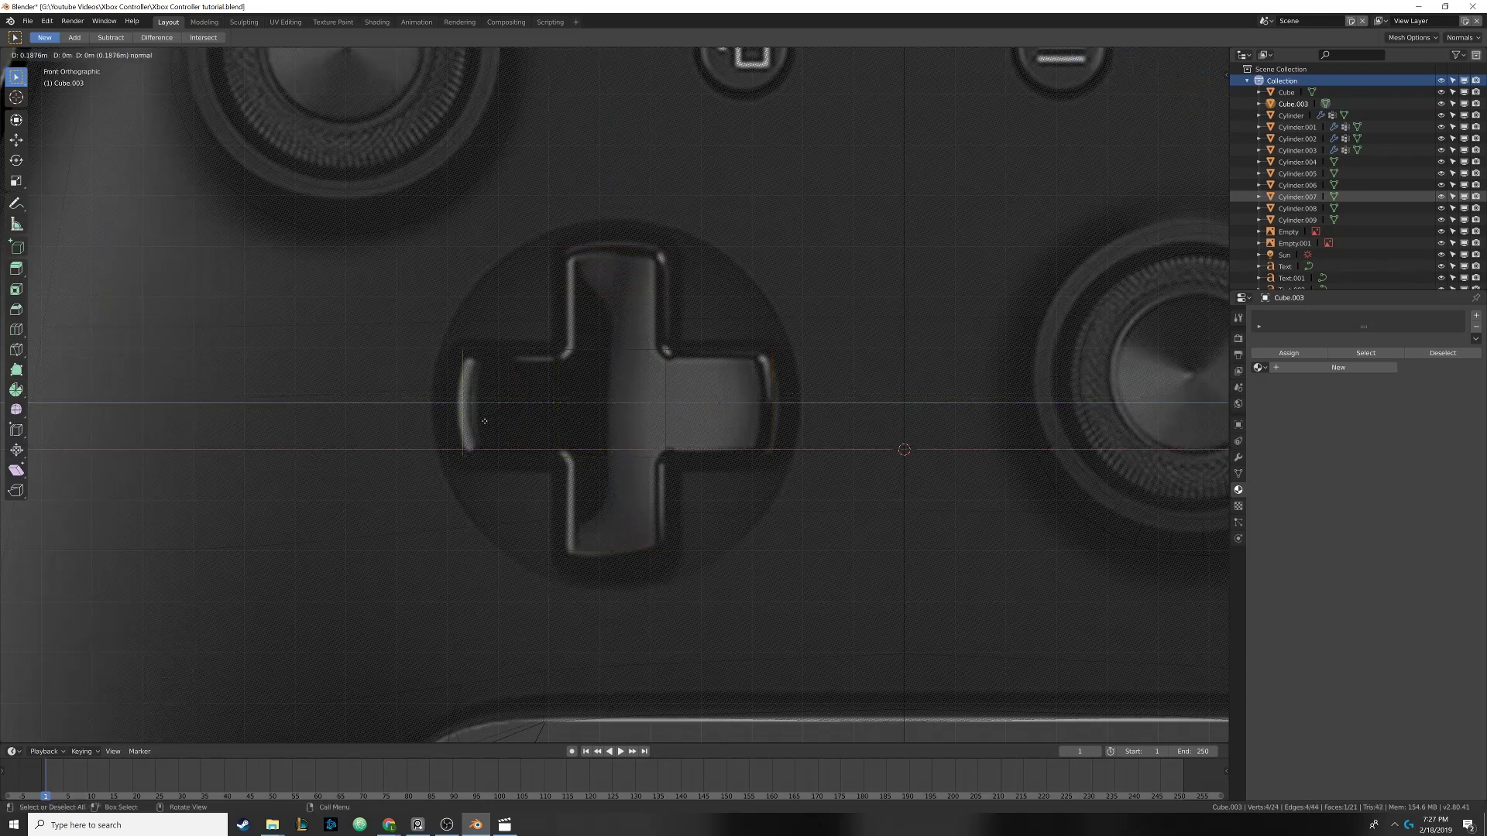
pyautogui.click(485, 420)
# Switch to solid shading with X-ray turned on in object mode
pyautogui.moveTo(567, 378)
pyautogui.mouseDown(button='middle')
pyautogui.moveTo(654, 392)
pyautogui.moveTo(591, 398)
pyautogui.moveTo(664, 398)
pyautogui.moveTo(631, 412)
pyautogui.moveTo(752, 407)
pyautogui.mouseUp(button='middle')
pyautogui.press('Tab')
pyautogui.press('z')
pyautogui.click(761, 398)
pyautogui.hotkey('alt', 'z')
# Delete the inner faces joining the cross's arms to the centre square
pyautogui.press('Tab')
pyautogui.scroll(3, 654, 389)
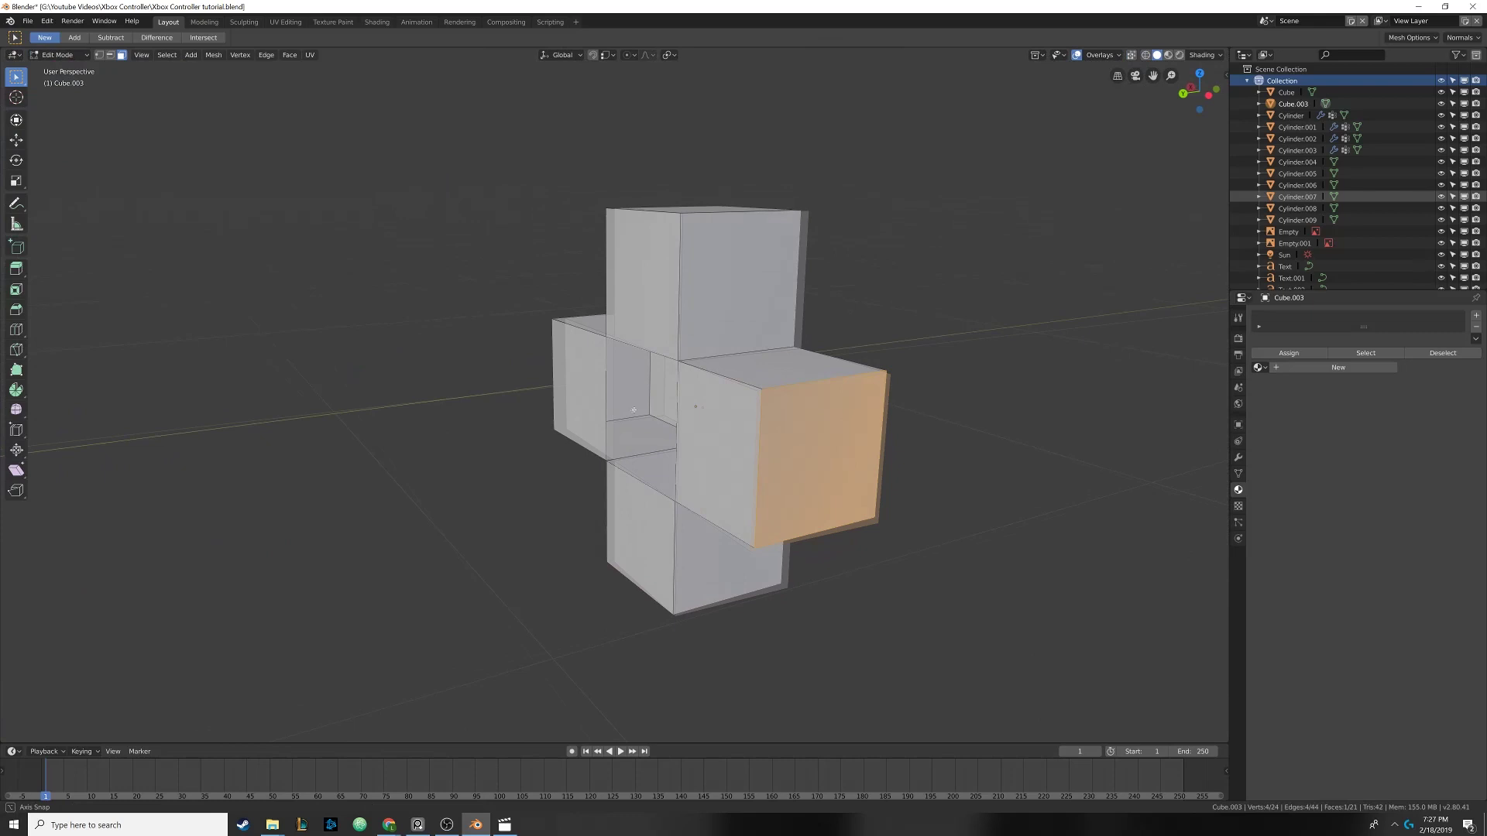
pyautogui.click(649, 310)
pyautogui.keyDown('shift'); pyautogui.click(689, 440); pyautogui.keyUp('shift')
pyautogui.press('x')
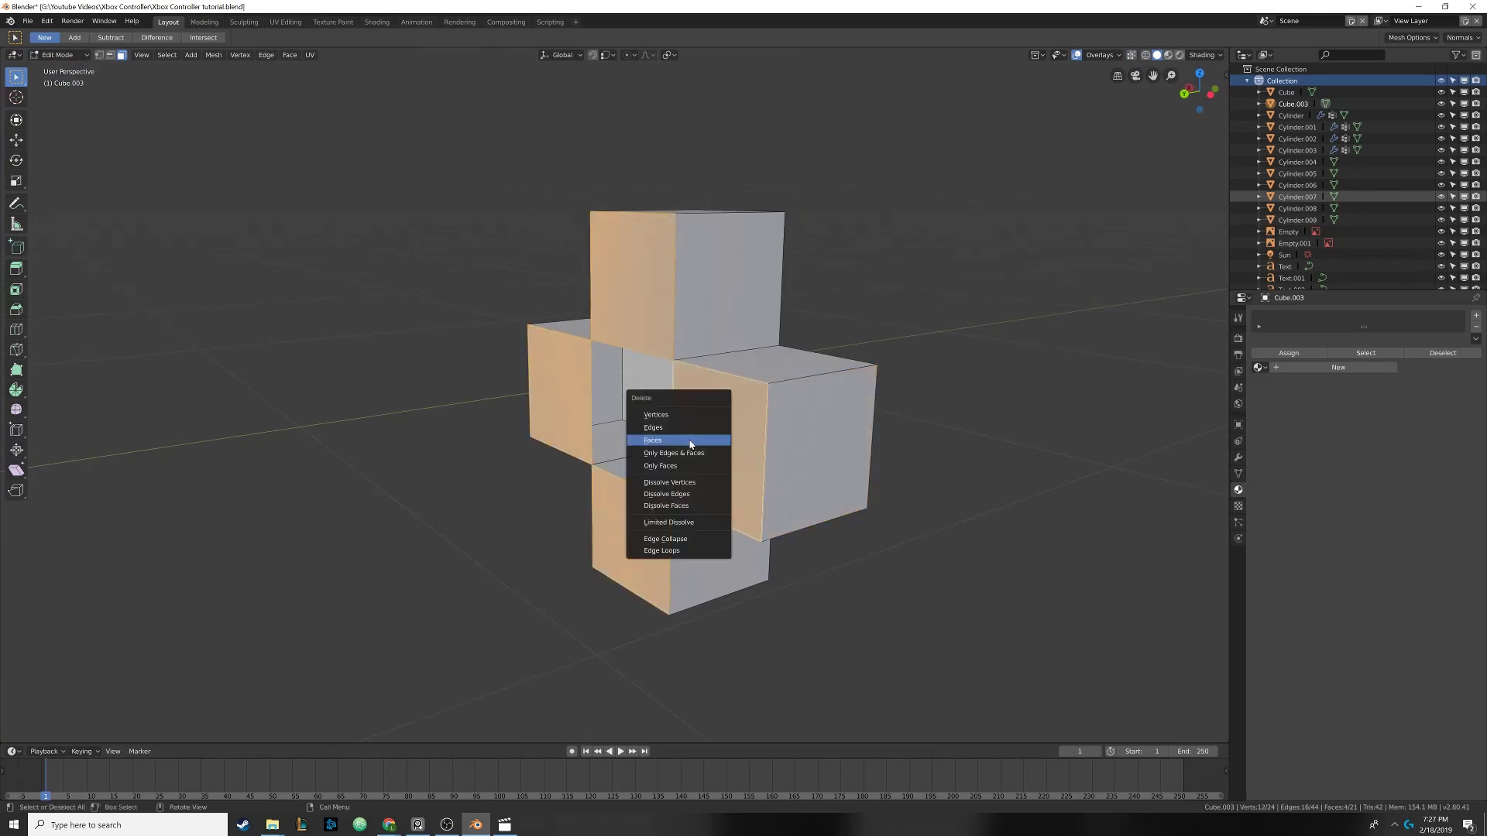
pyautogui.click(690, 442)
pyautogui.moveTo(690, 442); pyautogui.dragTo(564, 411, button='middle')
pyautogui.scroll(-5, 608, 394)
# Add a Bevel modifier to the D-pad cross
pyautogui.press('Tab')
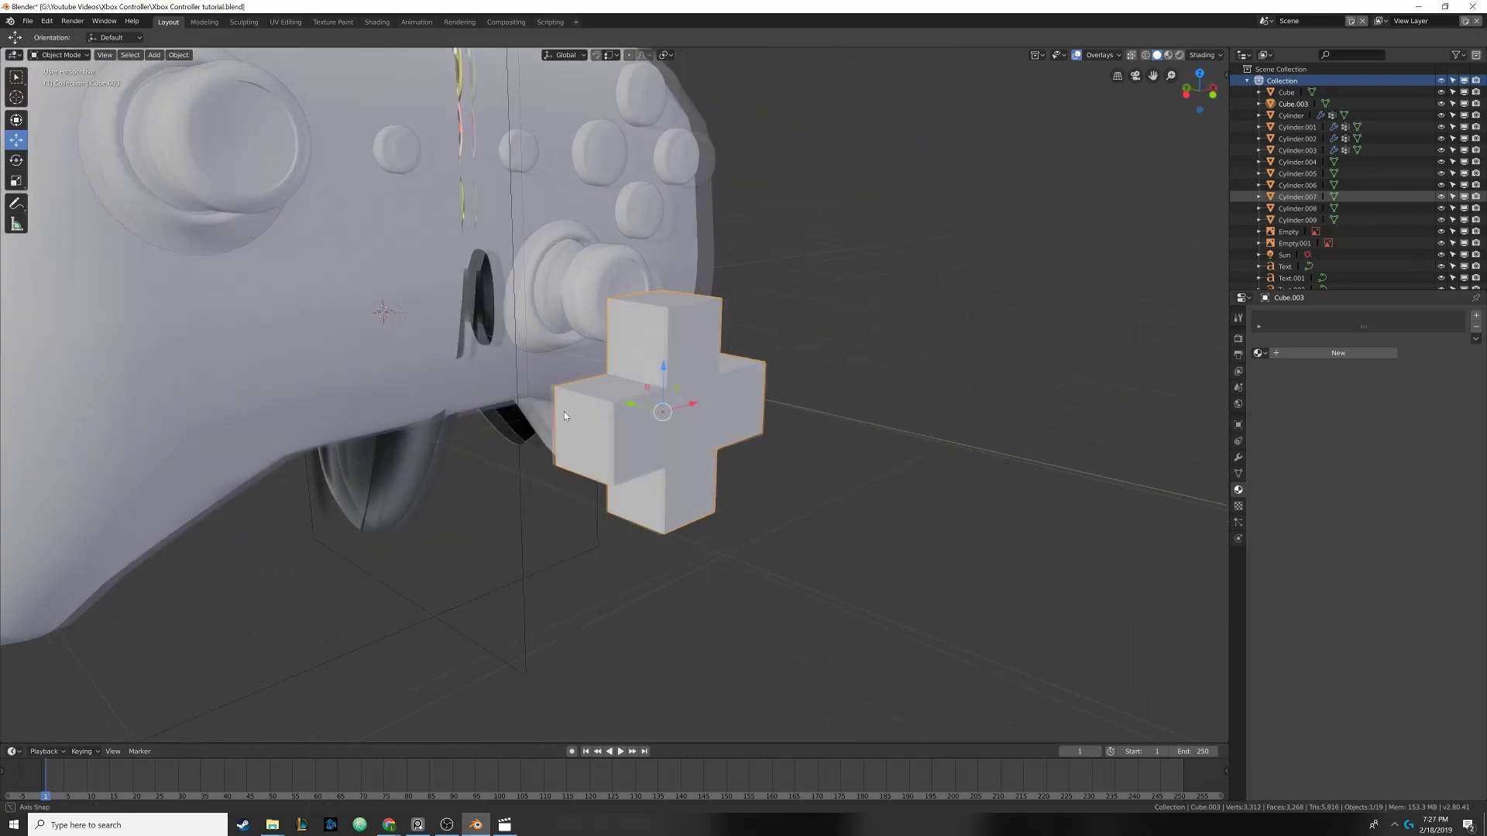
pyautogui.click(1237, 458)
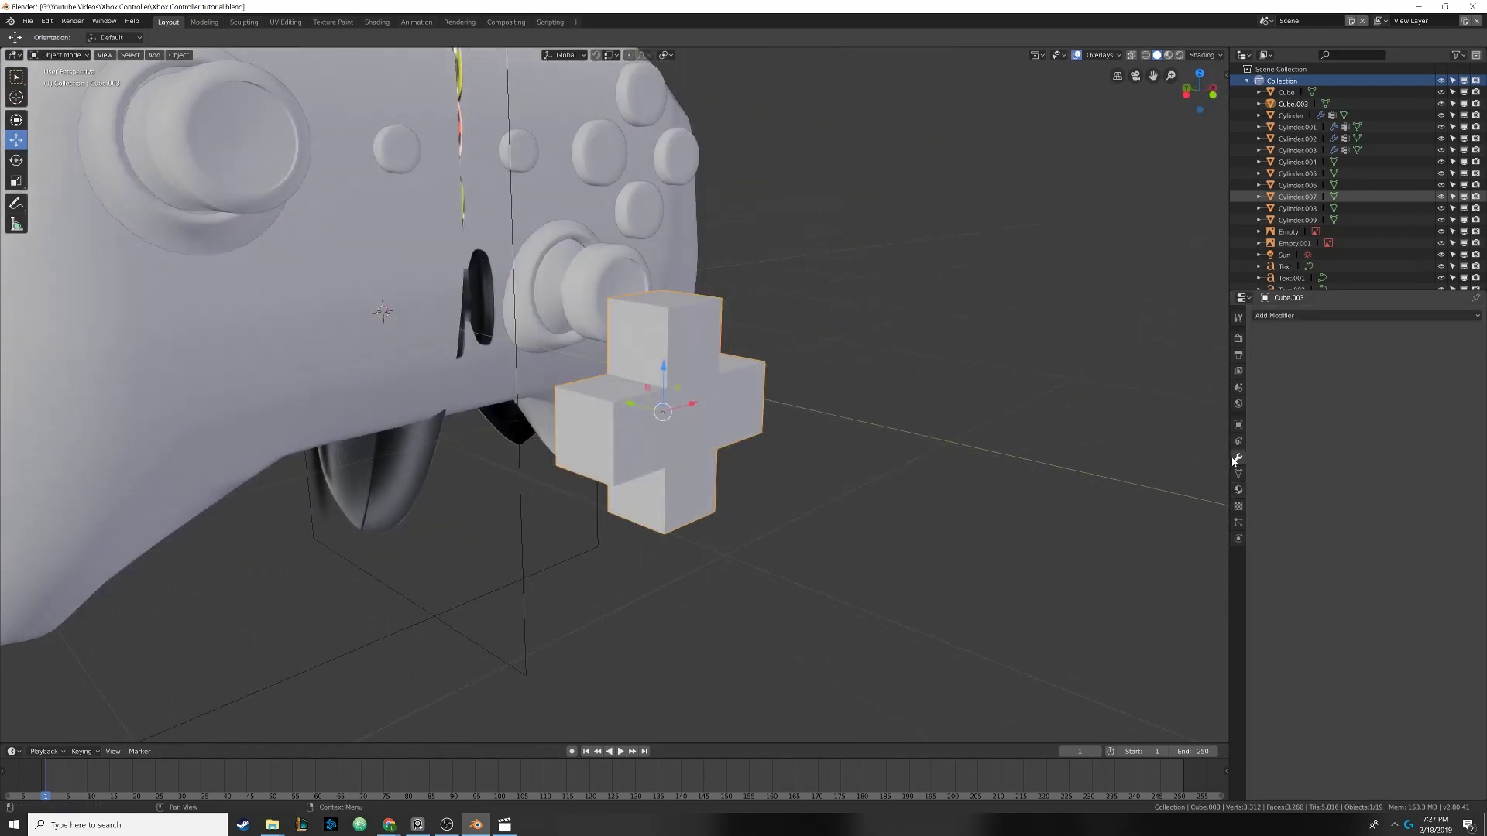
pyautogui.click(1311, 316)
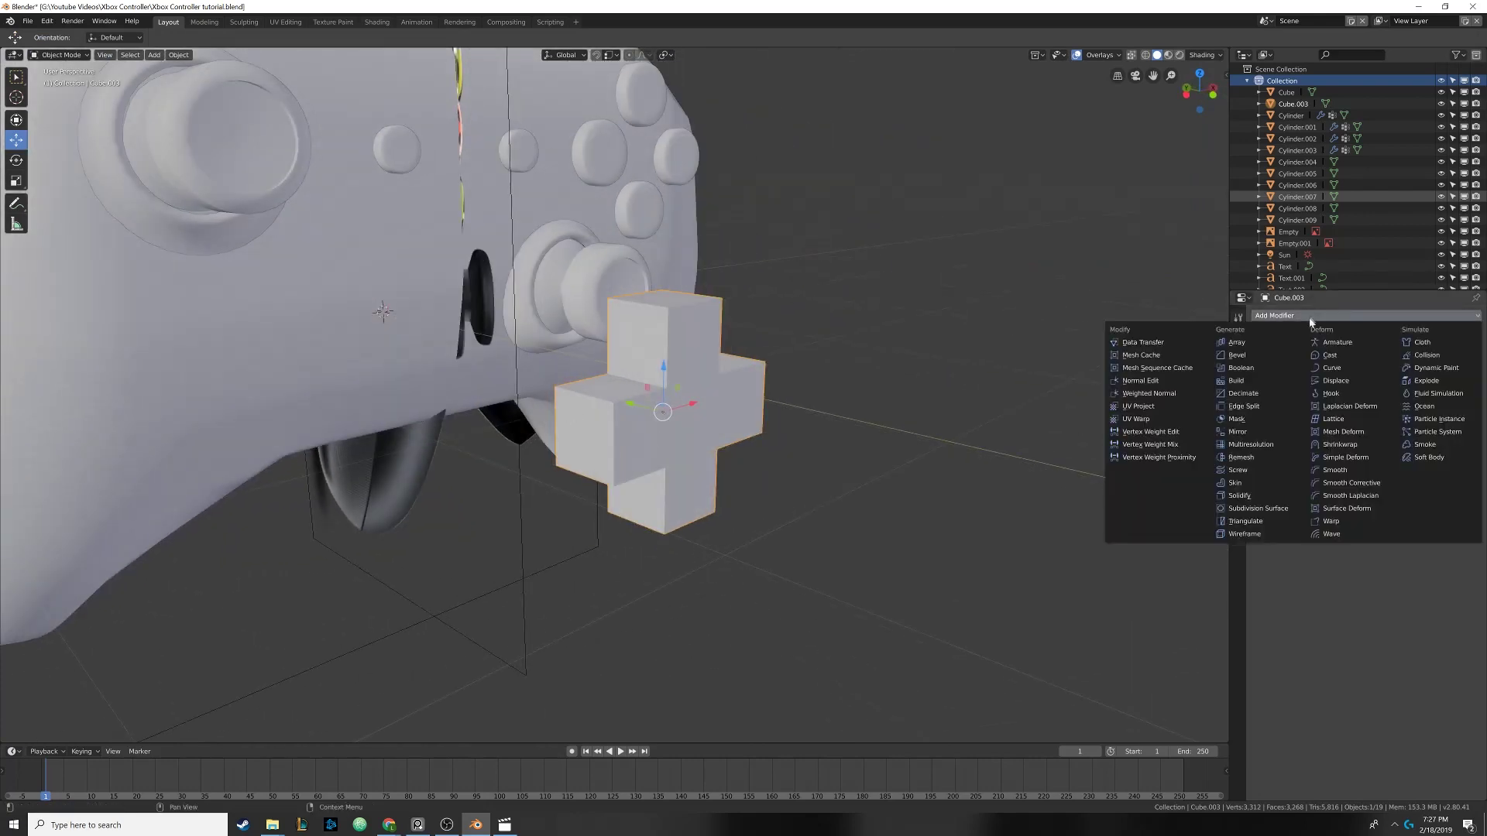
pyautogui.click(1237, 355)
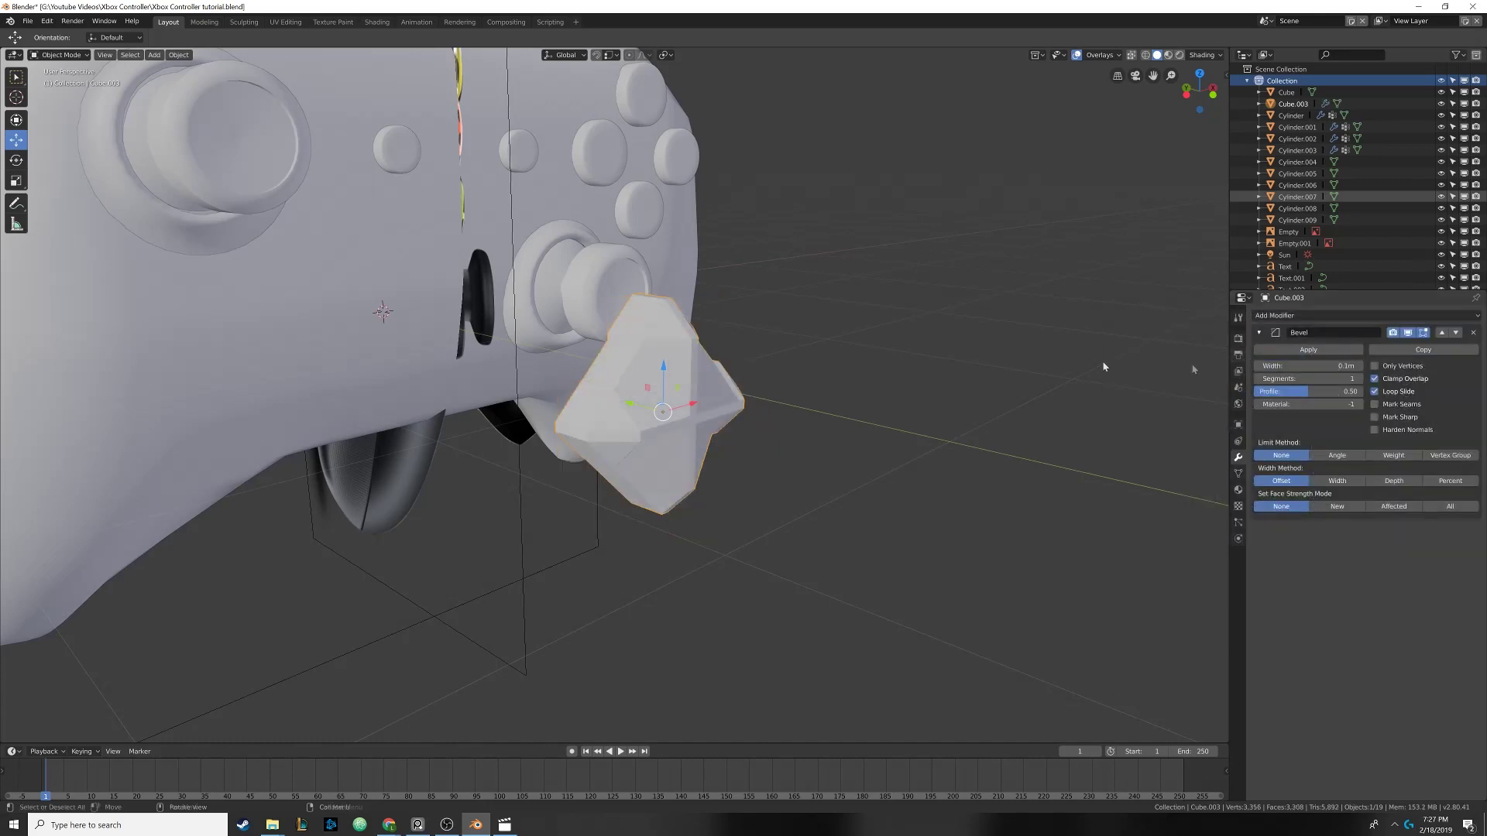
pyautogui.moveTo(1102, 365); pyautogui.dragTo(891, 333, button='middle')
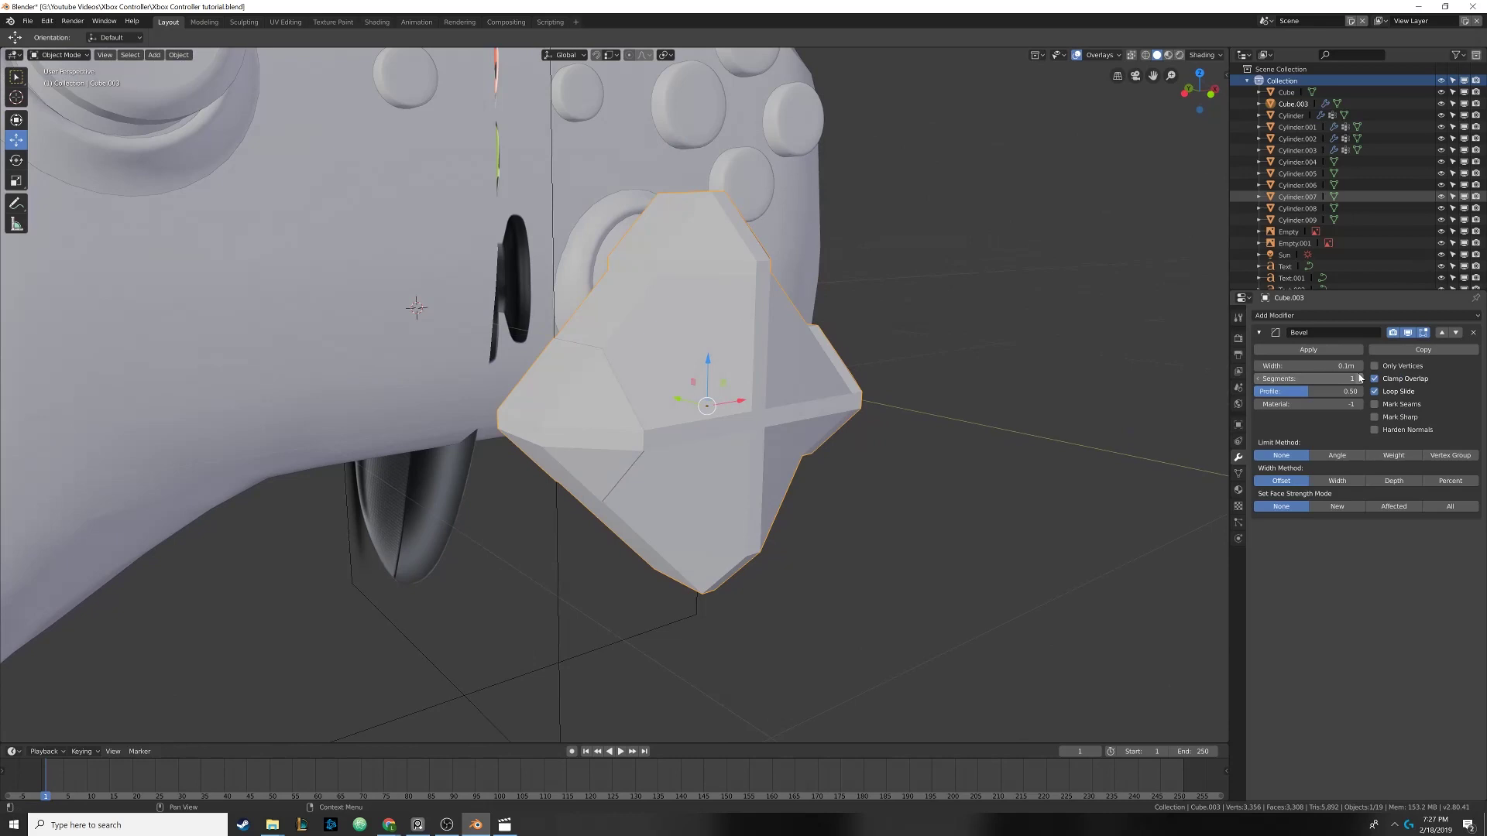
# Set the bevel width to 0.024 m with 2 segments
pyautogui.moveTo(1309, 366)
pyautogui.mouseDown()
pyautogui.moveTo(1270, 366)
pyautogui.moveTo(1307, 367)
pyautogui.moveTo(1270, 366)
pyautogui.moveTo(1289, 366)
pyautogui.mouseUp()
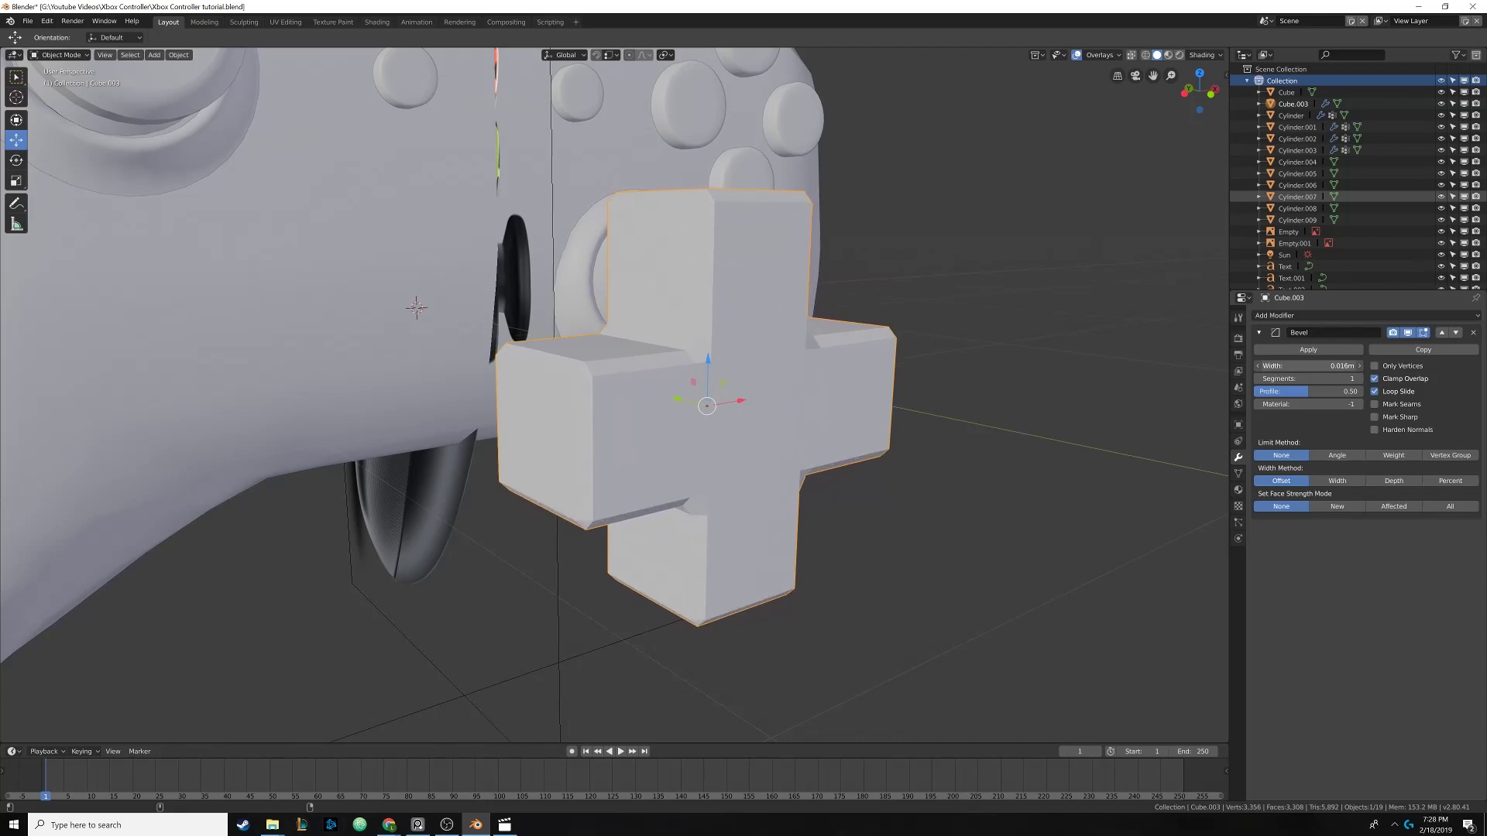
pyautogui.click(1360, 379)
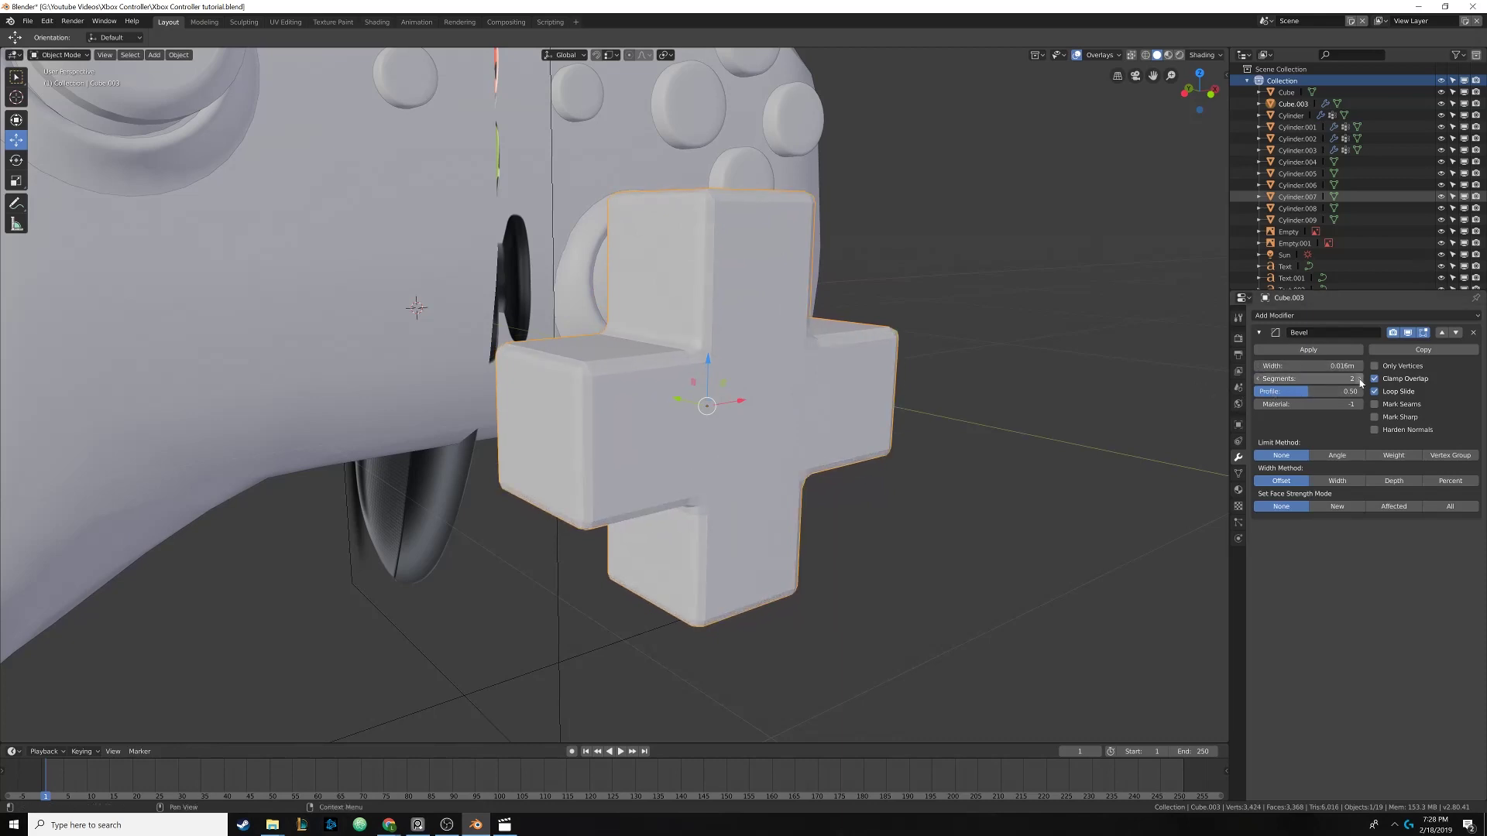
pyautogui.press('g')
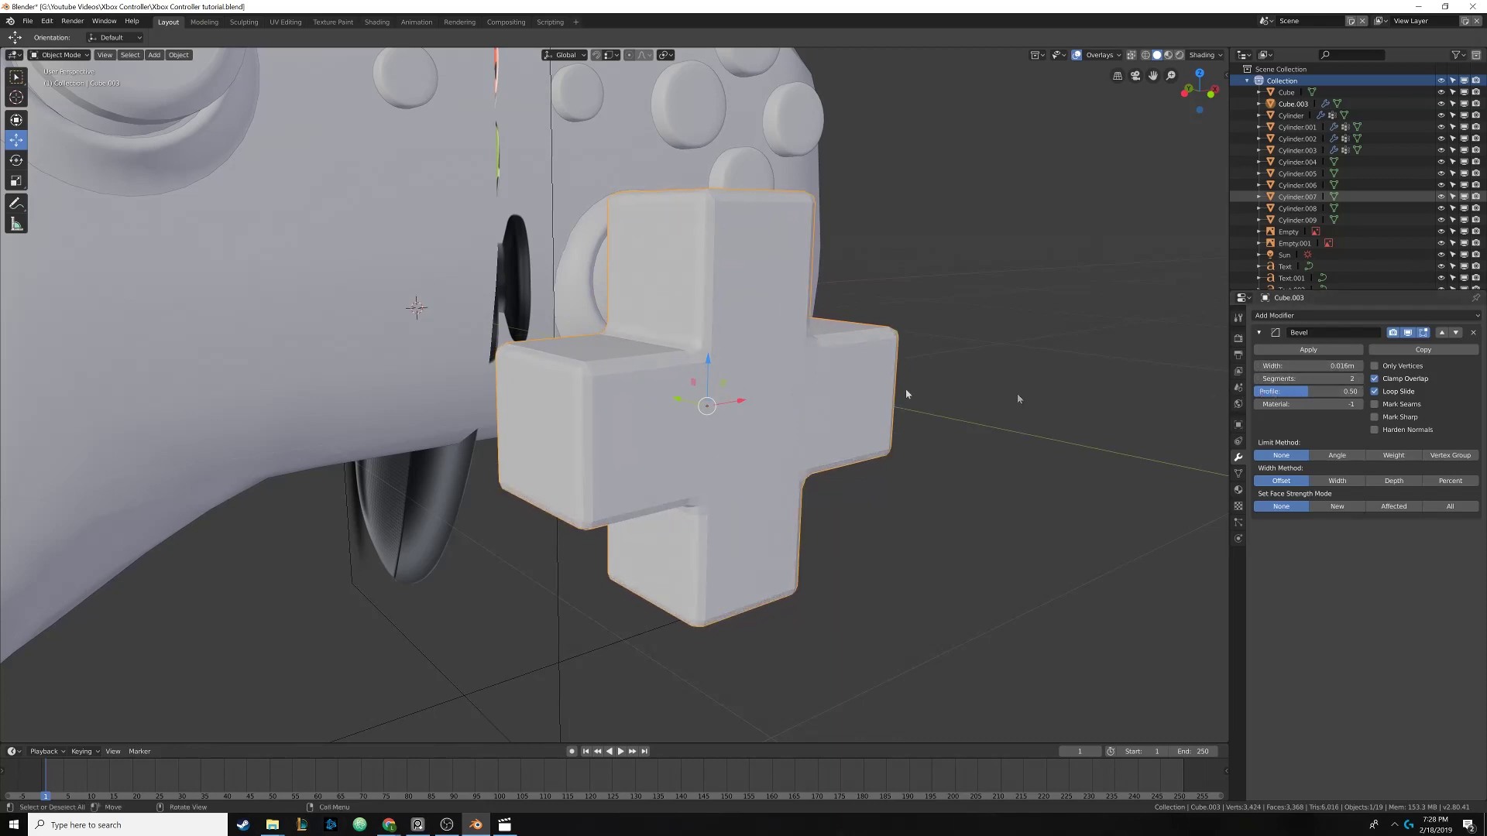
pyautogui.click(997, 320)
pyautogui.moveTo(997, 317); pyautogui.dragTo(844, 370, button='middle')
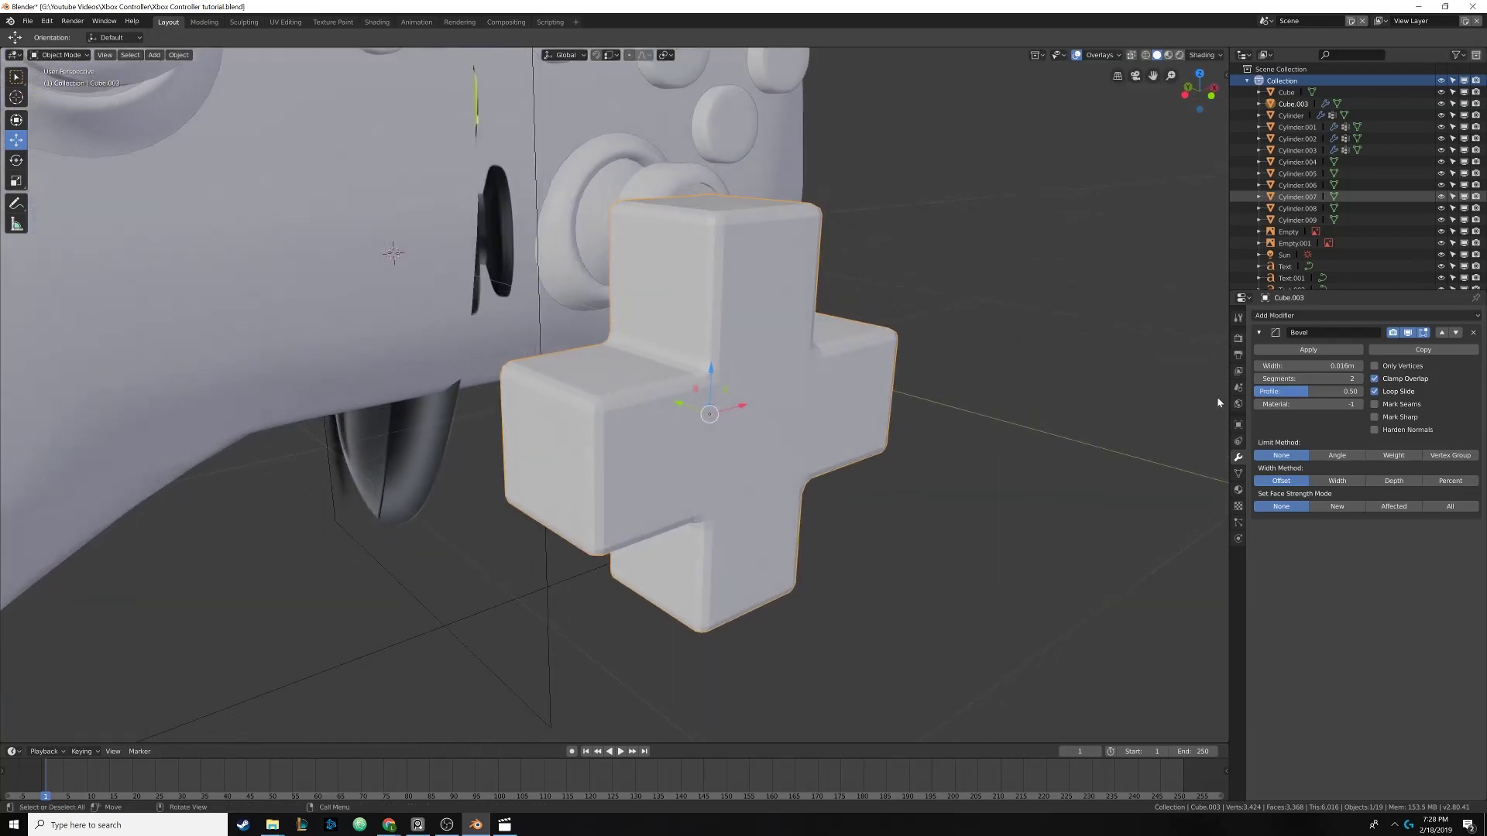
pyautogui.moveTo(1356, 368)
pyautogui.mouseDown()
pyautogui.moveTo(1386, 369)
pyautogui.moveTo(1372, 369)
pyautogui.mouseUp()
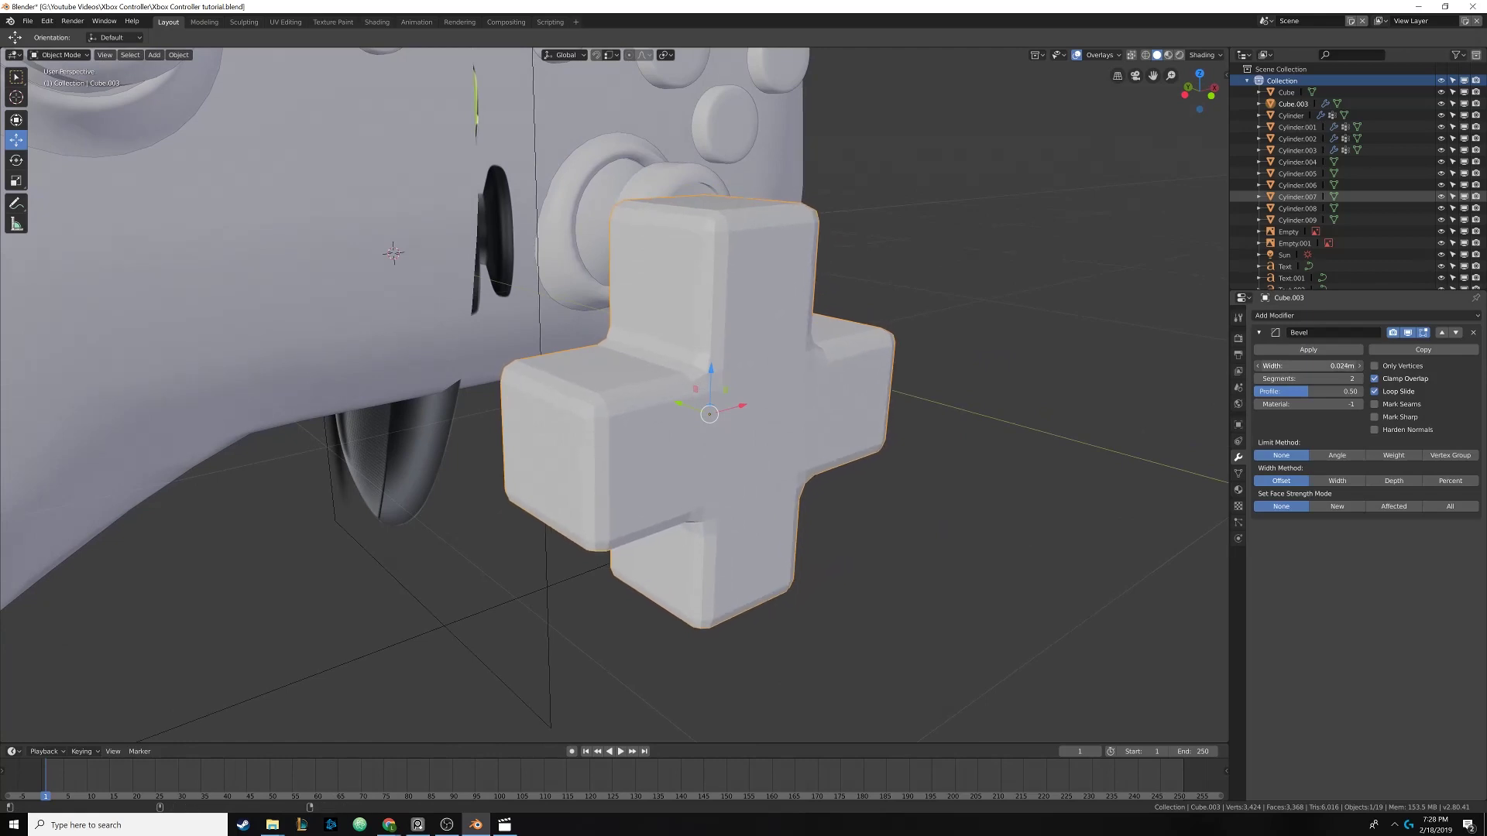
pyautogui.moveTo(826, 379); pyautogui.dragTo(876, 372, button='middle')
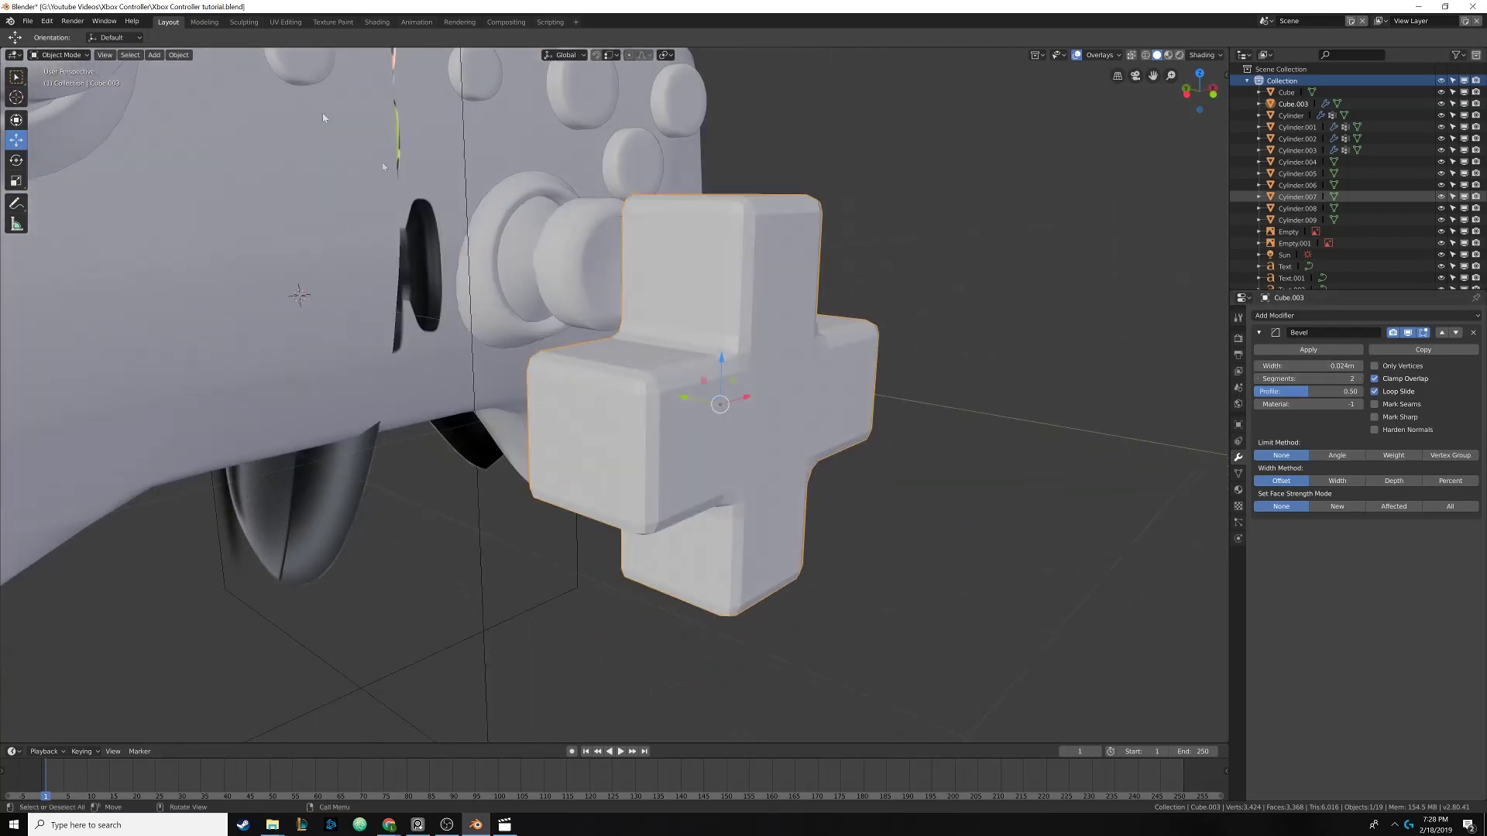
# Orbit around the D-pad to inspect the rounded edges, then pull back to the whole controller
pyautogui.click(186, 58)
pyautogui.moveTo(588, 310); pyautogui.dragTo(788, 314, button='middle')
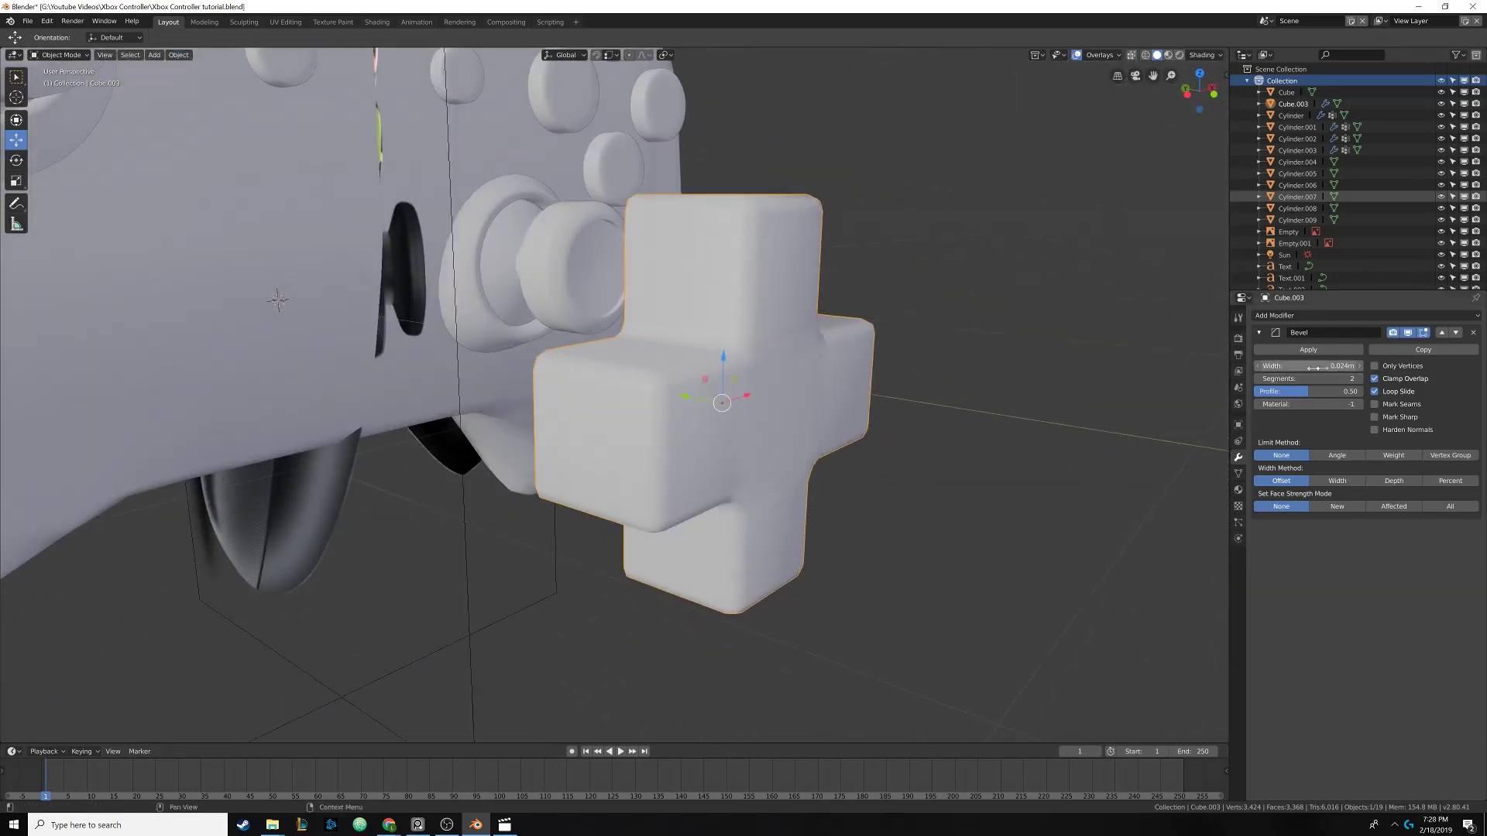
pyautogui.moveTo(1100, 360); pyautogui.dragTo(1017, 353, button='middle')
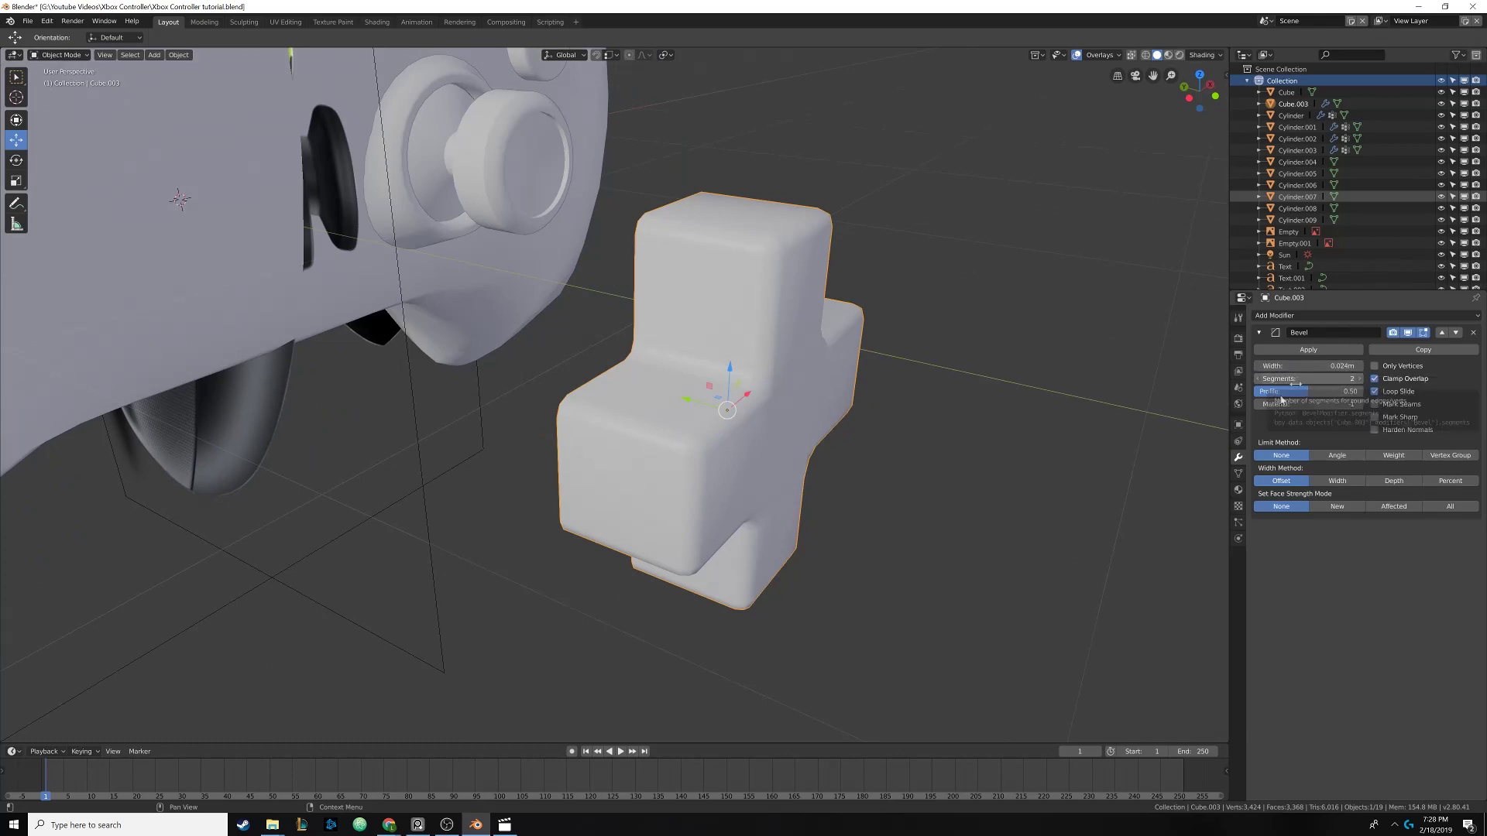
pyautogui.moveTo(767, 364); pyautogui.dragTo(1249, 350, button='middle')
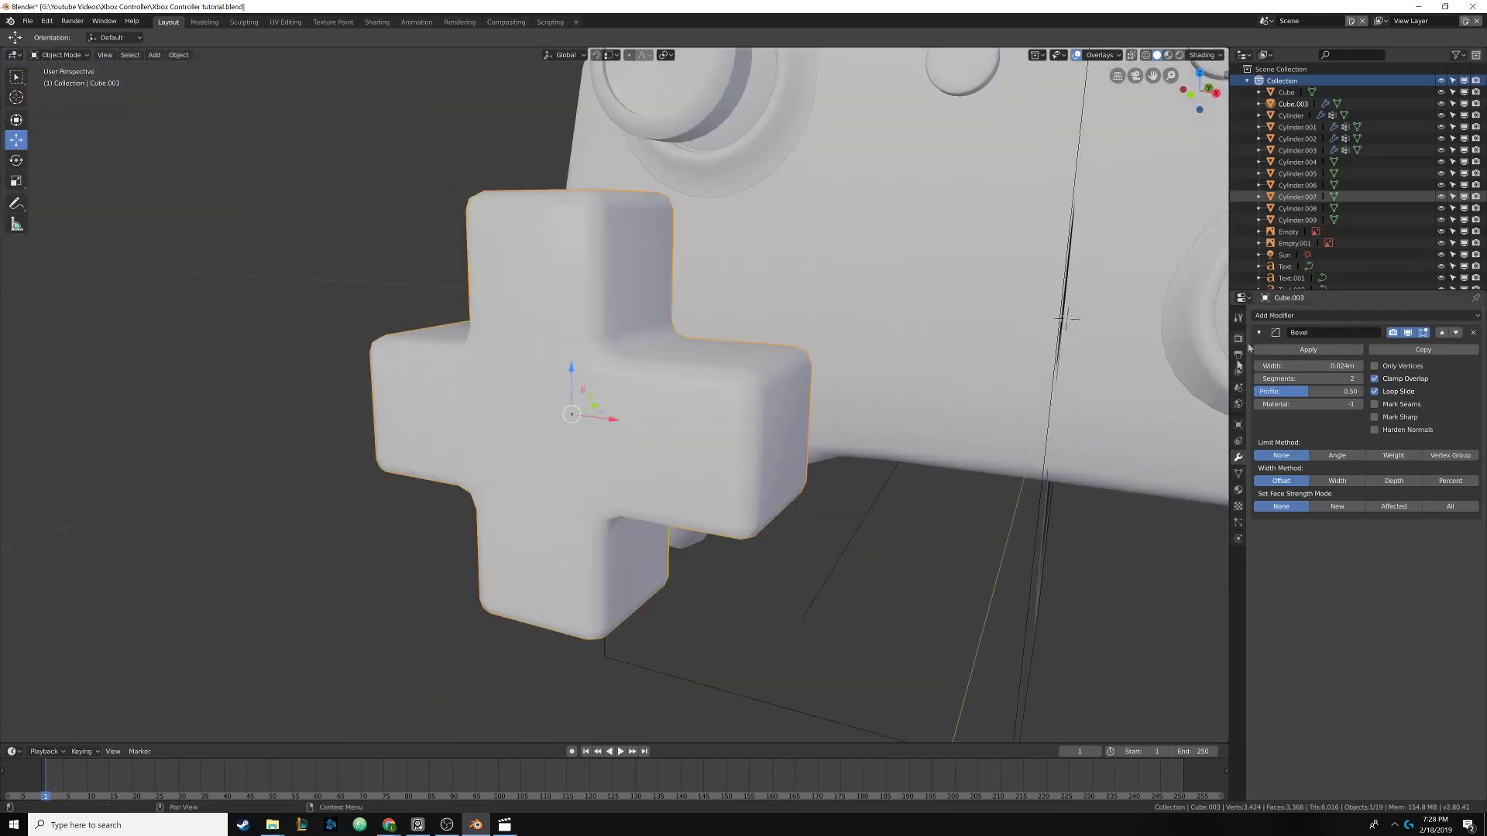
pyautogui.moveTo(1168, 437); pyautogui.dragTo(861, 449, button='middle')
# Show the front orthographic view in wireframe shading over the reference
pyautogui.press('KP_1')
pyautogui.press('z')
pyautogui.click(858, 503)
pyautogui.press('z')
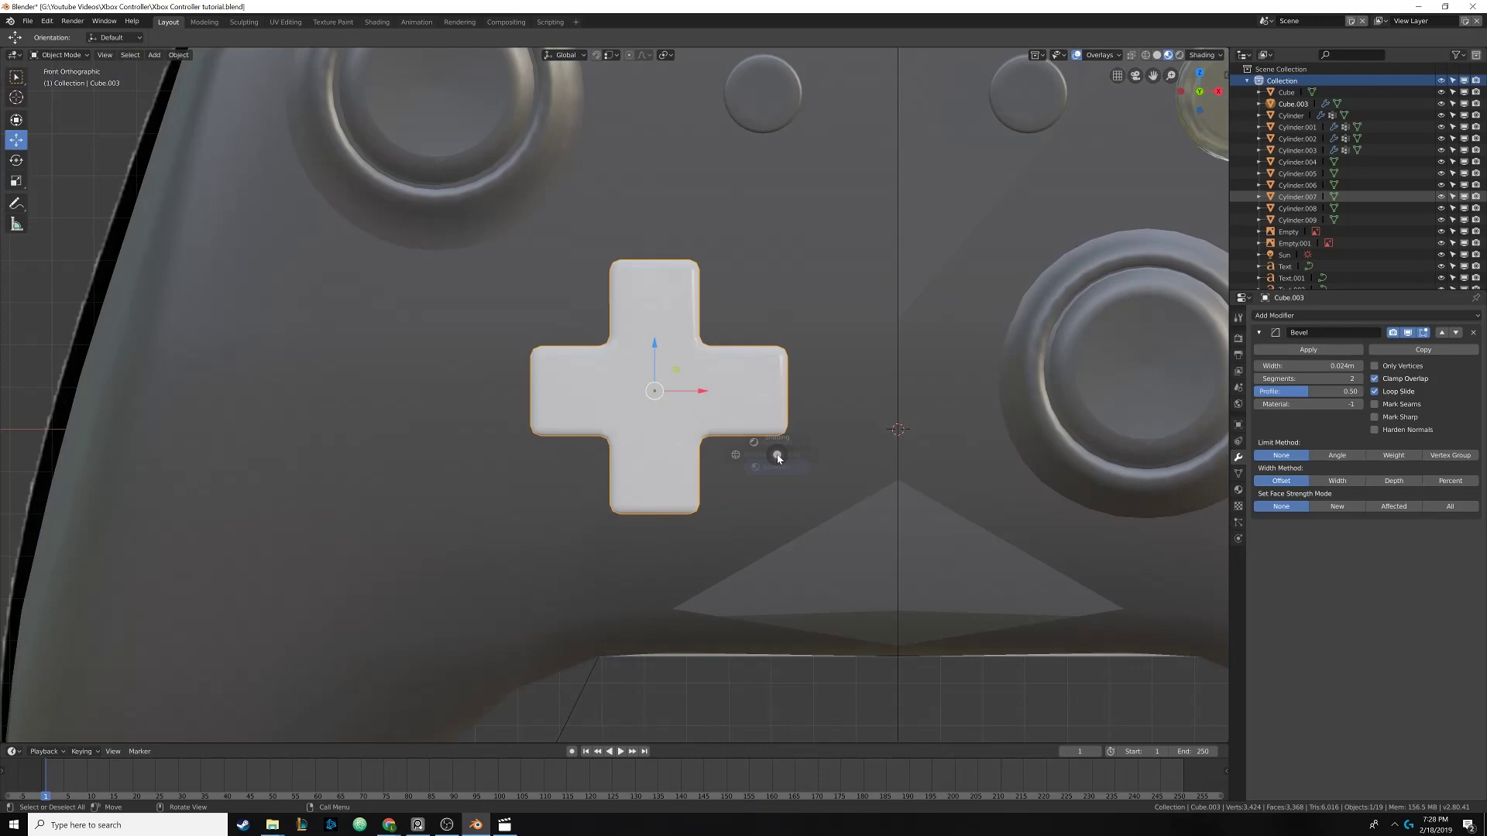
pyautogui.click(697, 457)
pyautogui.click(696, 457)
pyautogui.keyDown('shift'); pyautogui.moveTo(696, 457); pyautogui.dragTo(676, 467, button='middle'); pyautogui.keyUp('shift')
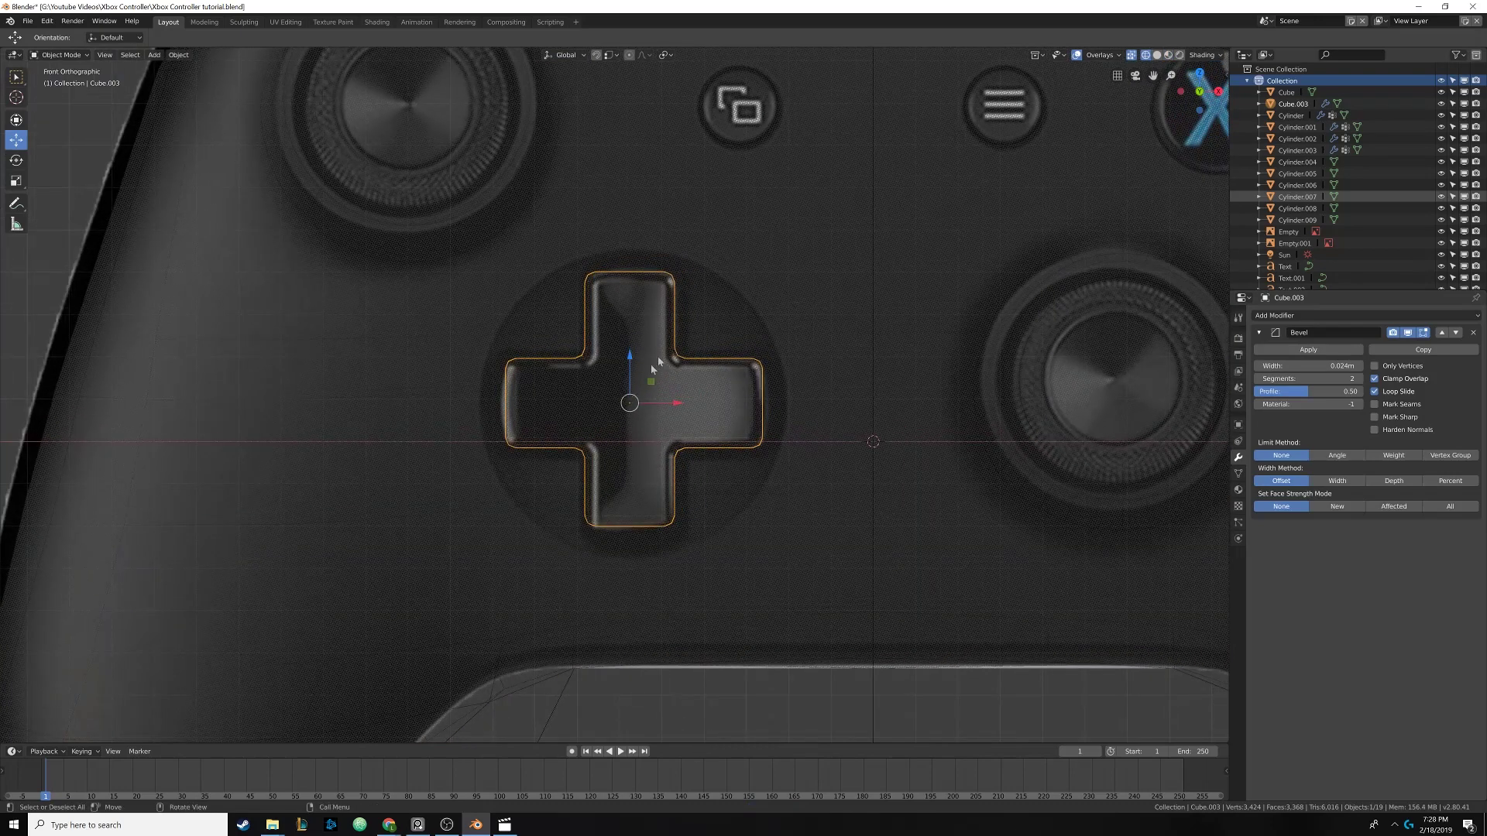
pyautogui.scroll(-5, 651, 364)
# From the right-side view, slide the D-pad along Y onto the controller body
pyautogui.press('KP_3')
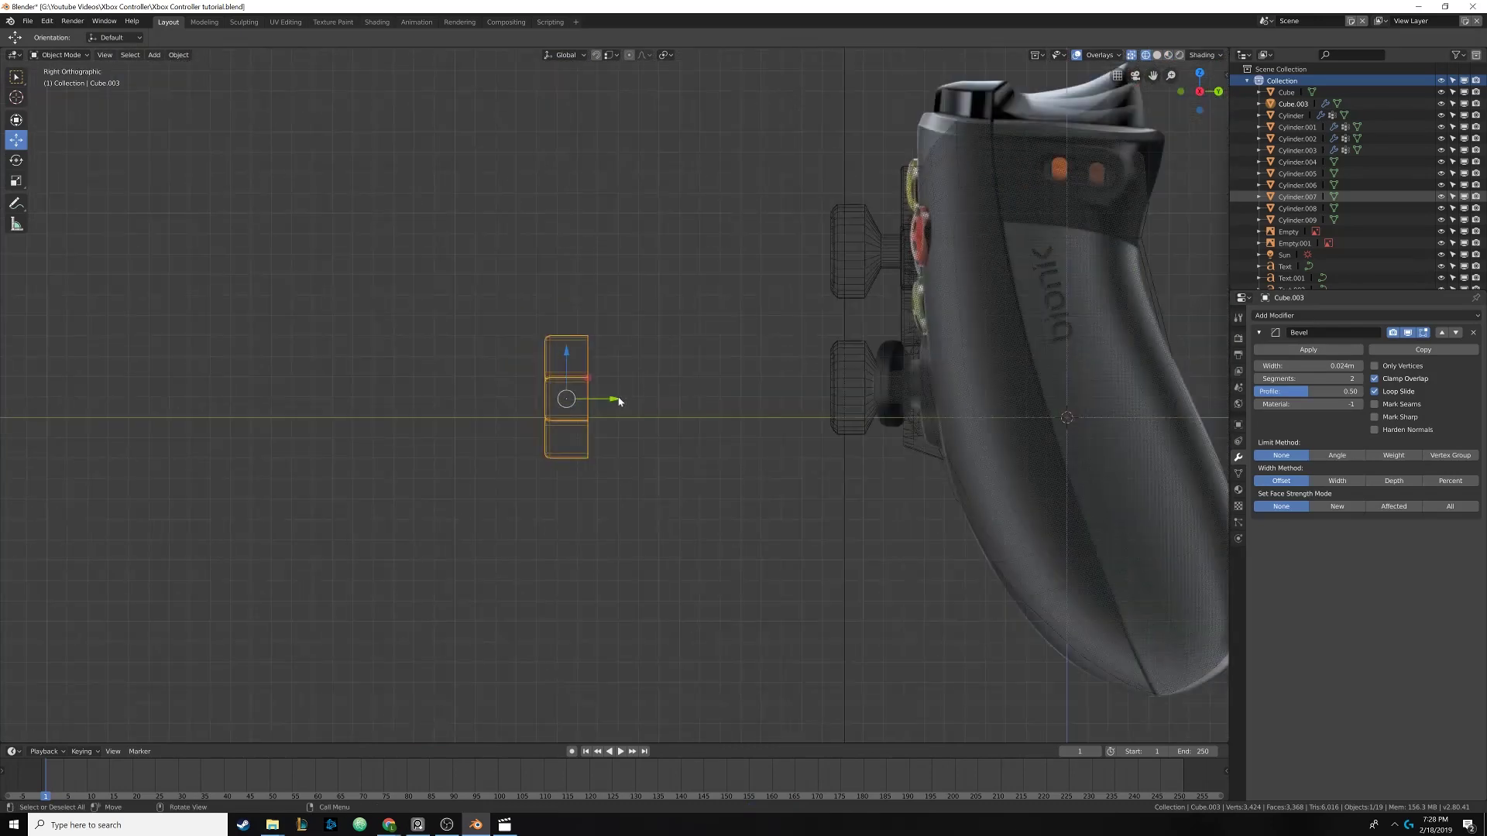
pyautogui.moveTo(618, 401); pyautogui.dragTo(982, 401)
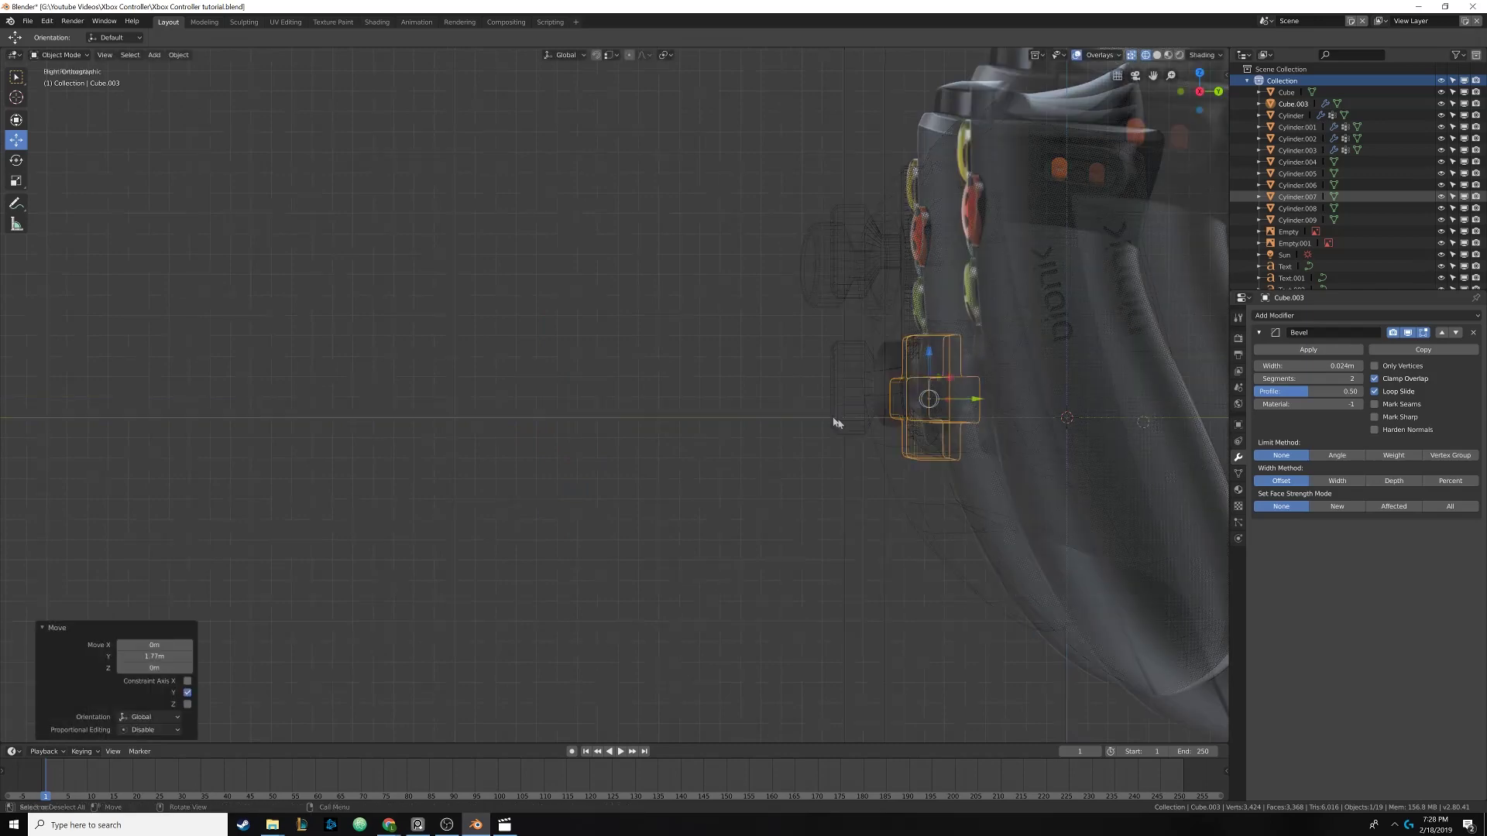
pyautogui.moveTo(834, 422)
pyautogui.mouseDown(button='middle')
pyautogui.moveTo(872, 438)
pyautogui.moveTo(660, 417)
pyautogui.moveTo(691, 414)
pyautogui.mouseUp(button='middle')
pyautogui.press('z')
pyautogui.click(780, 418)
pyautogui.scroll(2, 683, 418)
pyautogui.scroll(1, 683, 419)
pyautogui.moveTo(551, 402); pyautogui.dragTo(563, 403)
# Tilt the D-pad about 0.846° on X and adjust its Y depth to follow the surface
pyautogui.moveTo(697, 402)
pyautogui.mouseDown(button='middle')
pyautogui.moveTo(717, 396)
pyautogui.moveTo(706, 391)
pyautogui.mouseUp(button='middle')
pyautogui.press('r')
pyautogui.press('x')
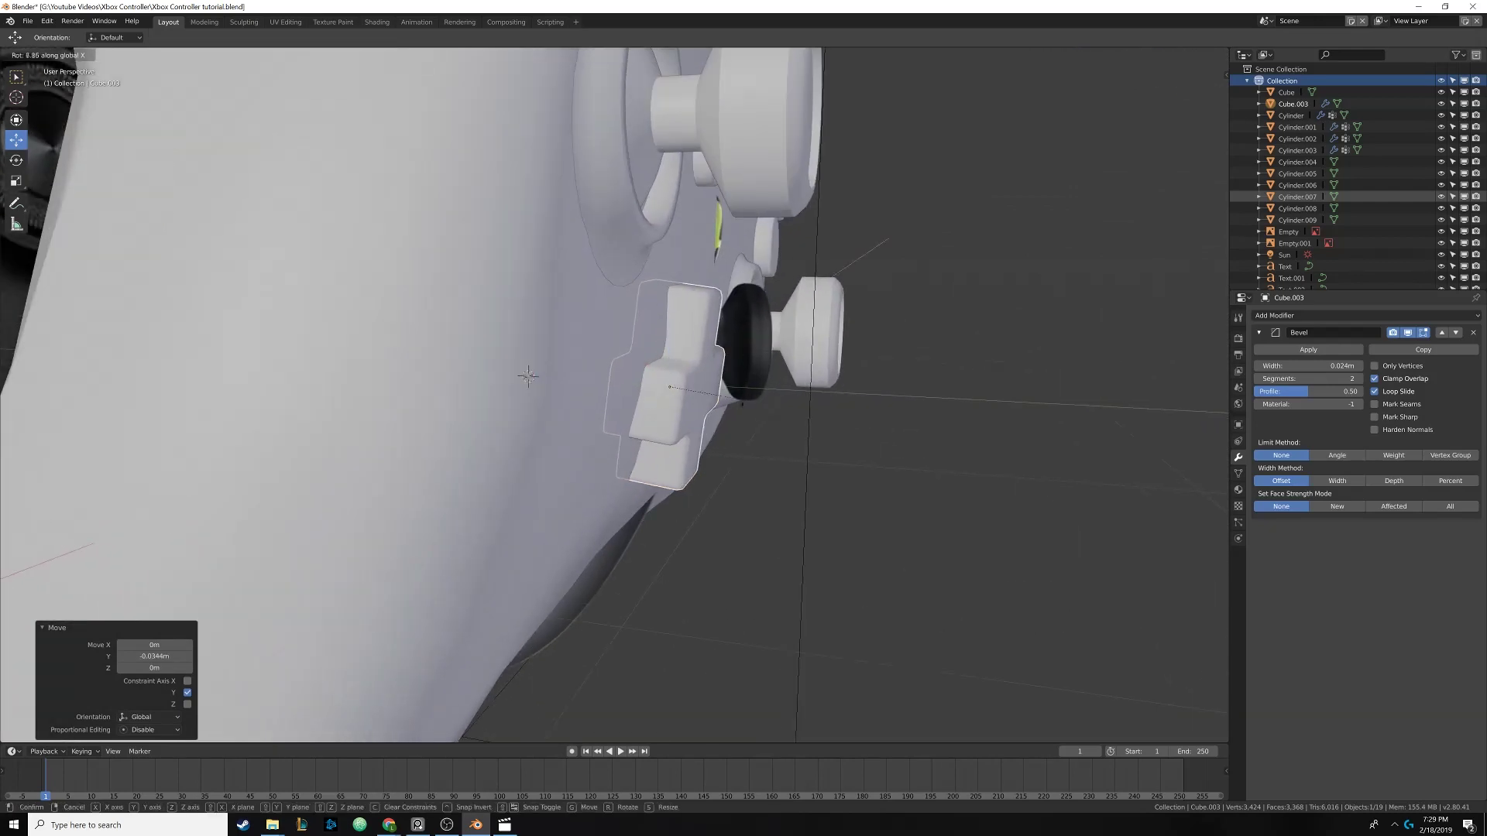
pyautogui.click(747, 407)
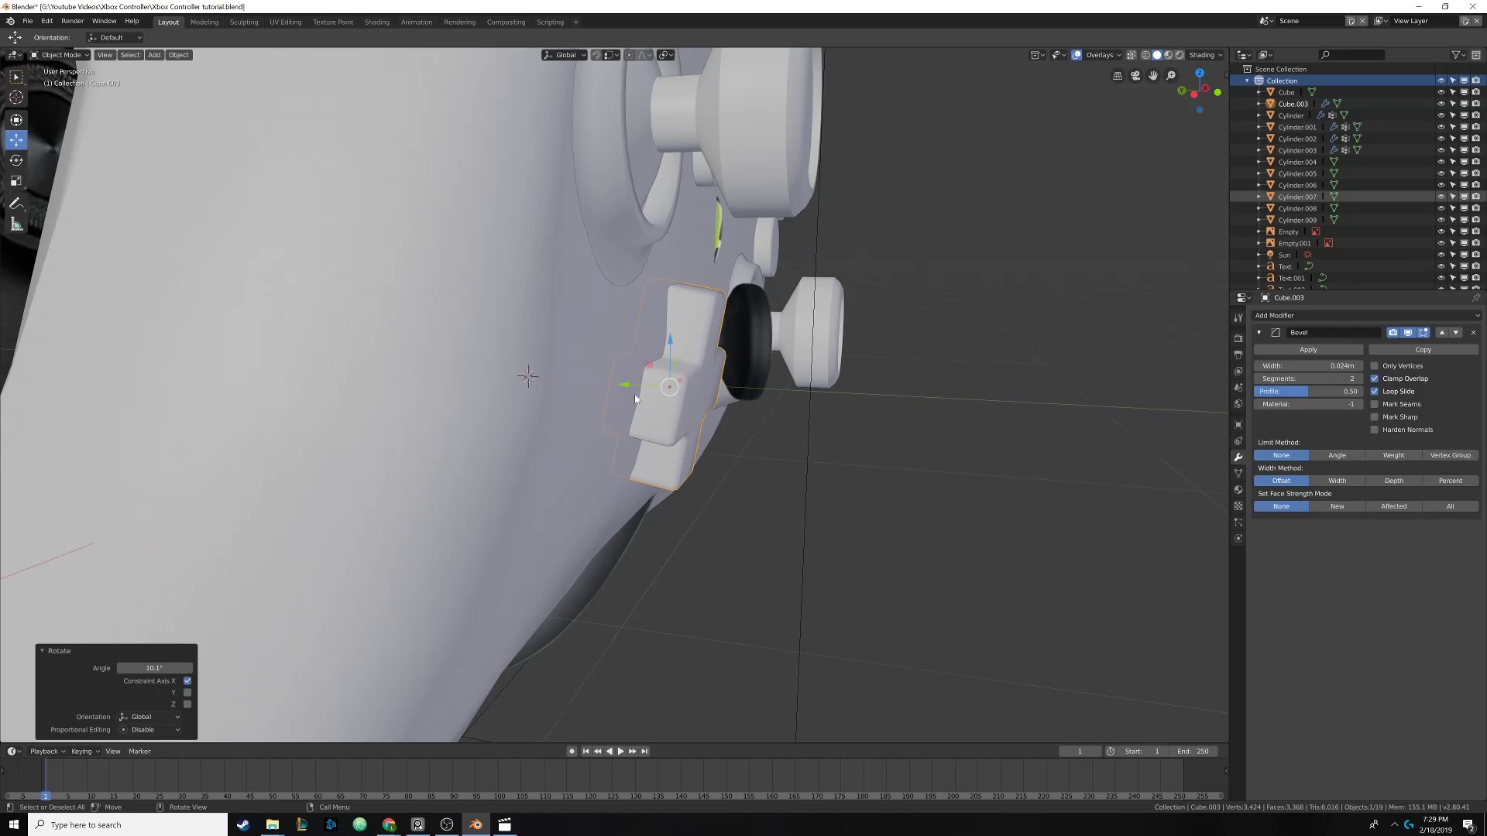
pyautogui.press('g')
pyautogui.press('y')
pyautogui.click(765, 388)
pyautogui.press('r')
pyautogui.press('r')
pyautogui.press('x')
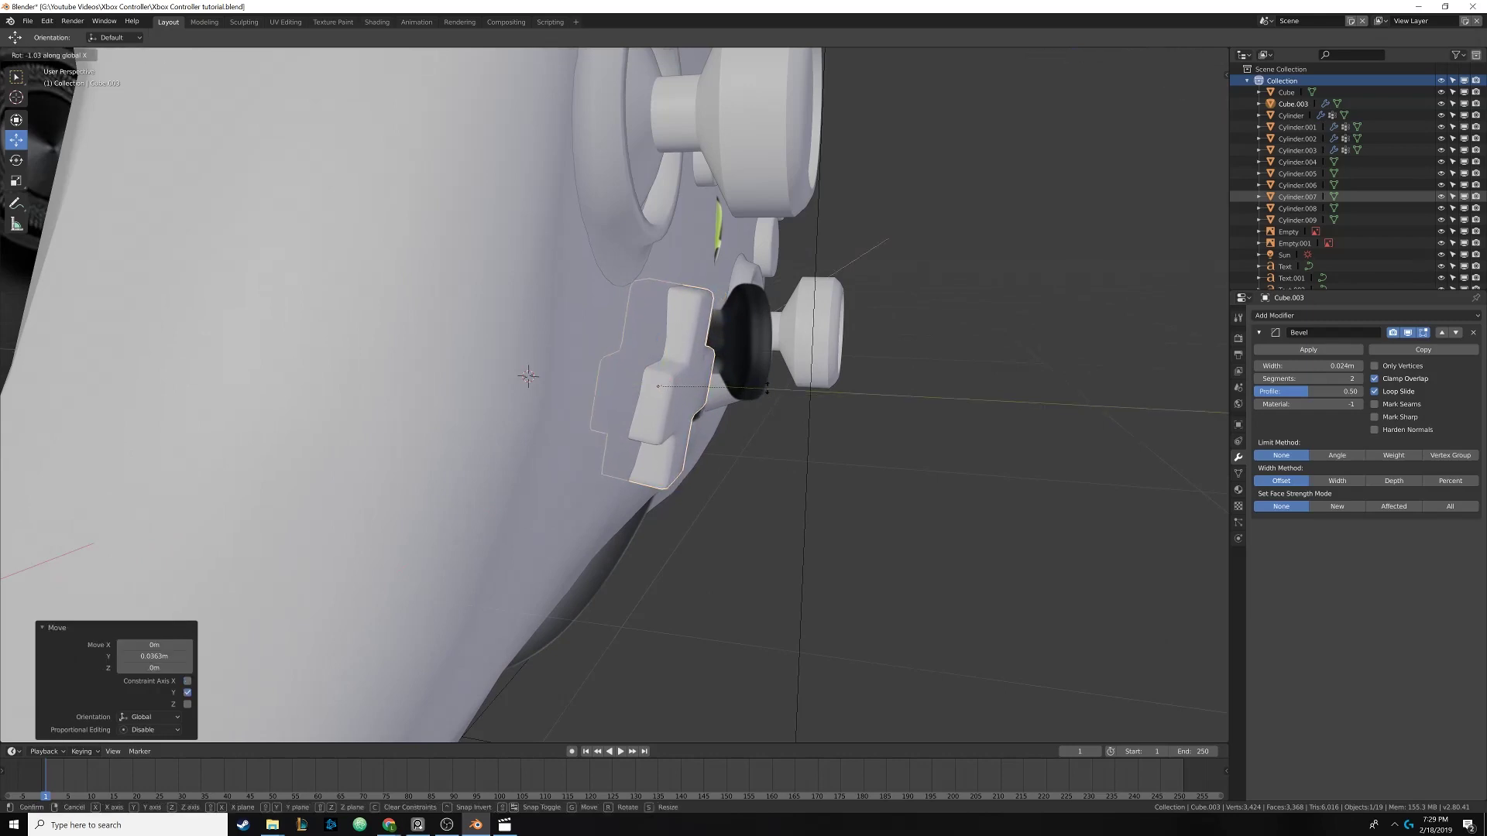
pyautogui.click(763, 390)
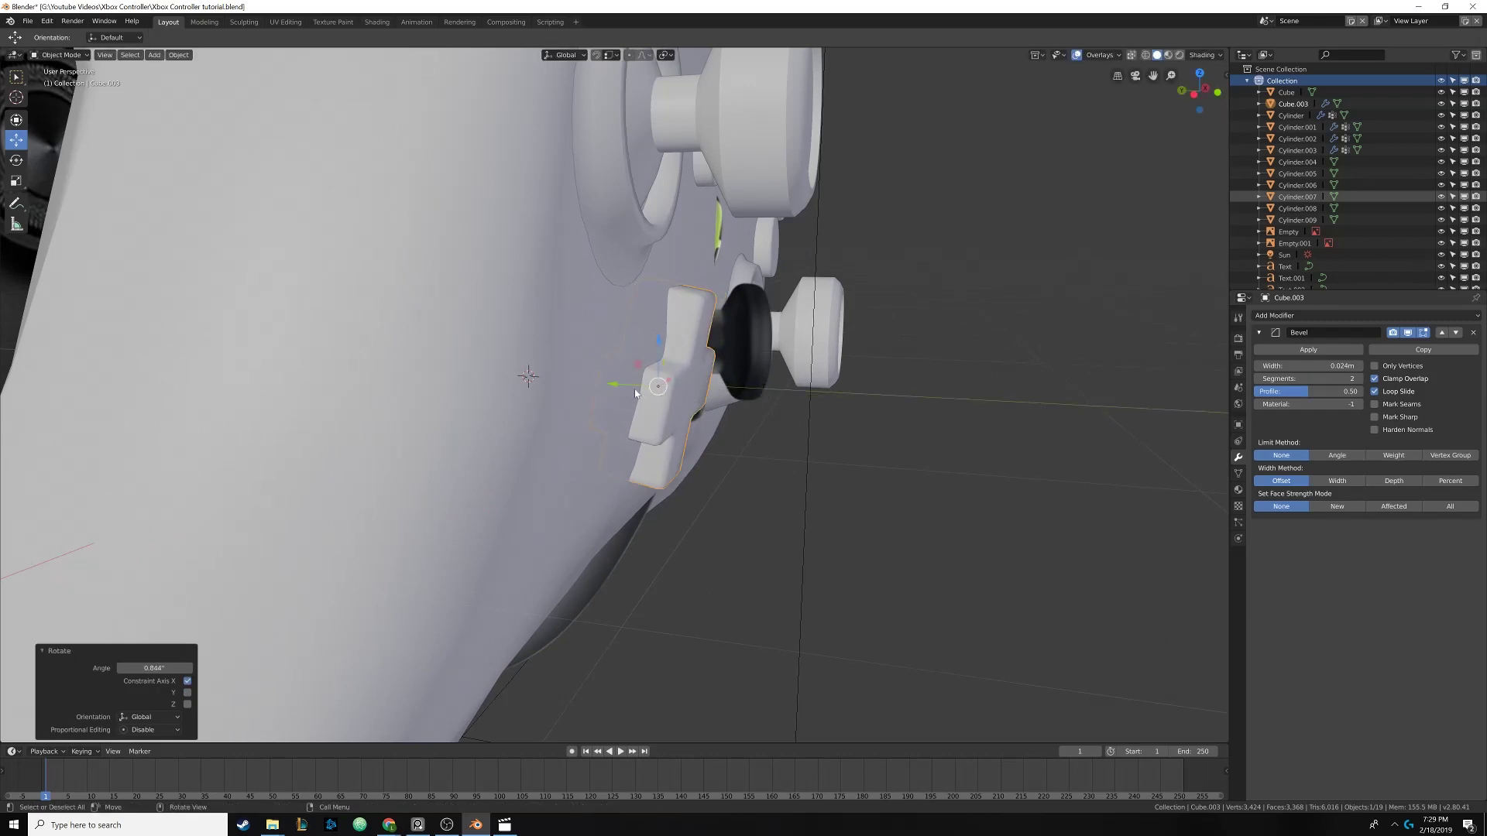
# Make a final small Y adjustment to the D-pad and check it from the front
pyautogui.moveTo(610, 383); pyautogui.dragTo(581, 398, button='middle')
pyautogui.click(659, 362)
pyautogui.scroll(1, 674, 425)
pyautogui.moveTo(682, 427); pyautogui.dragTo(727, 444, button='middle')
pyautogui.scroll(3, 727, 444)
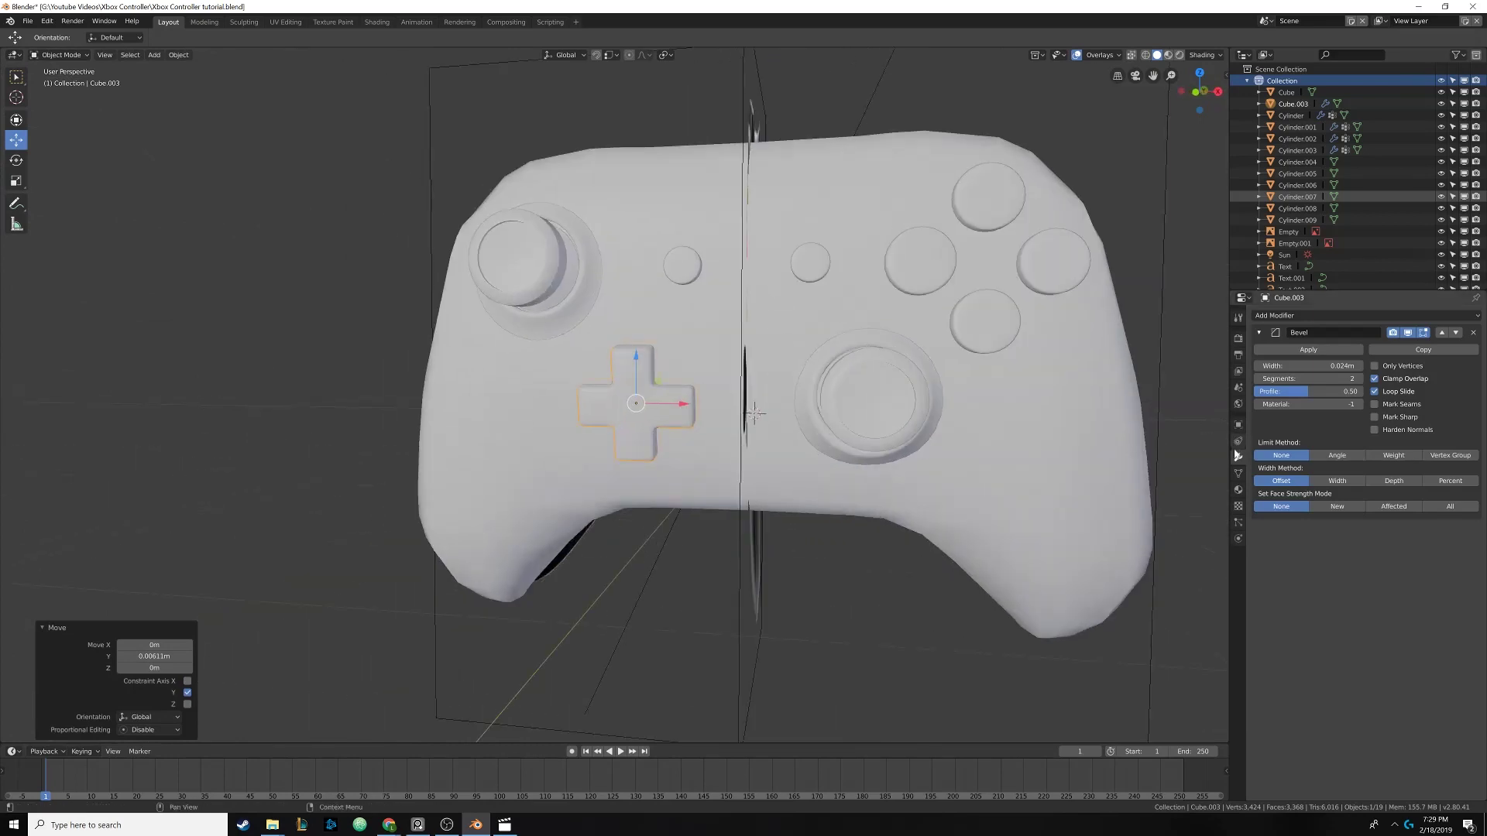
# Assign the existing Black Plastic material to the D-pad
pyautogui.click(1238, 489)
pyautogui.click(1258, 353)
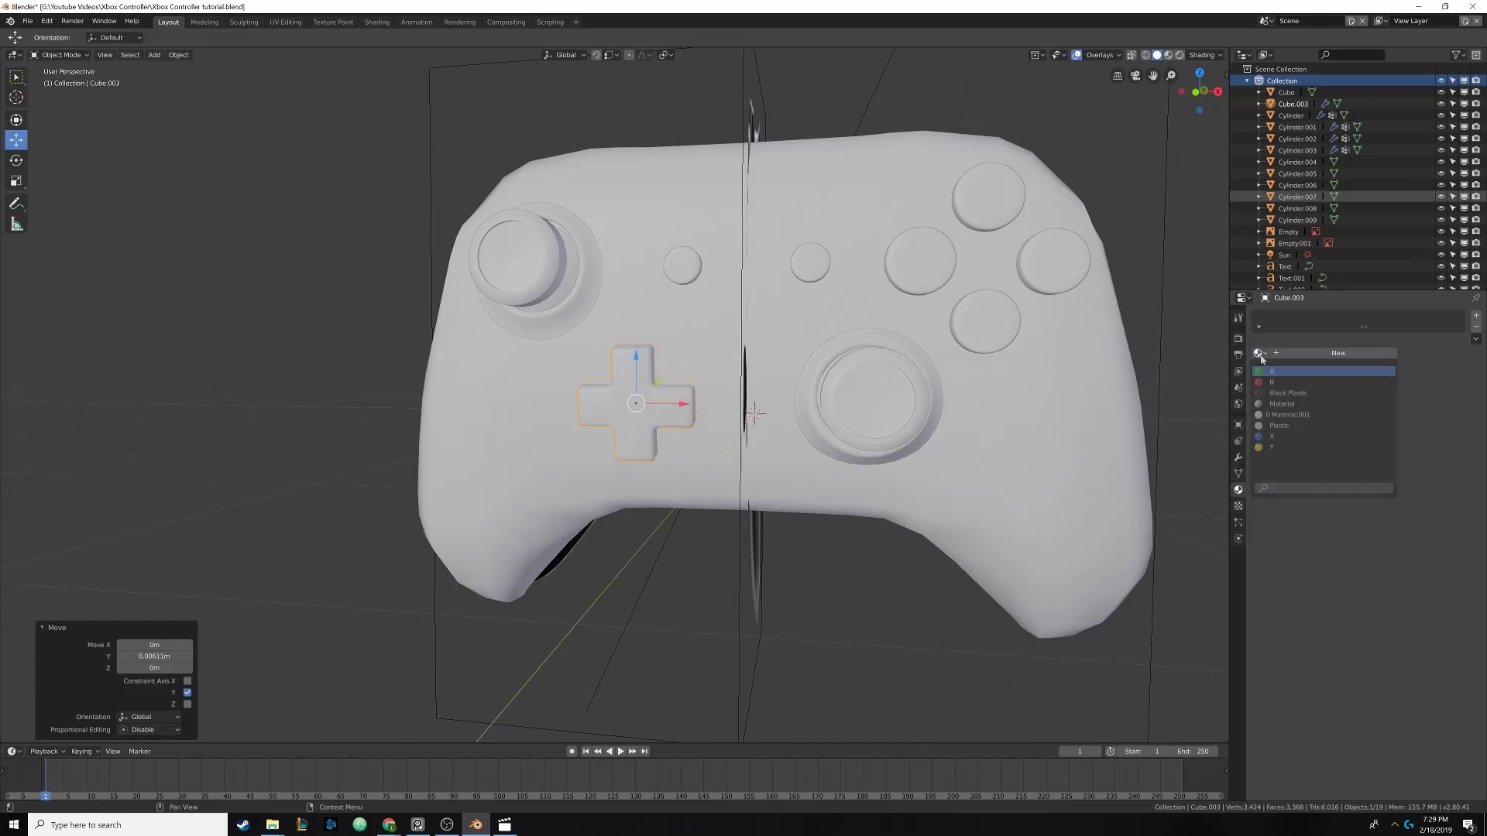
pyautogui.click(1274, 393)
# Preview the black controller in rendered shading, then compare it against the reference in front wireframe view
pyautogui.moveTo(762, 387); pyautogui.dragTo(1214, 137, button='middle')
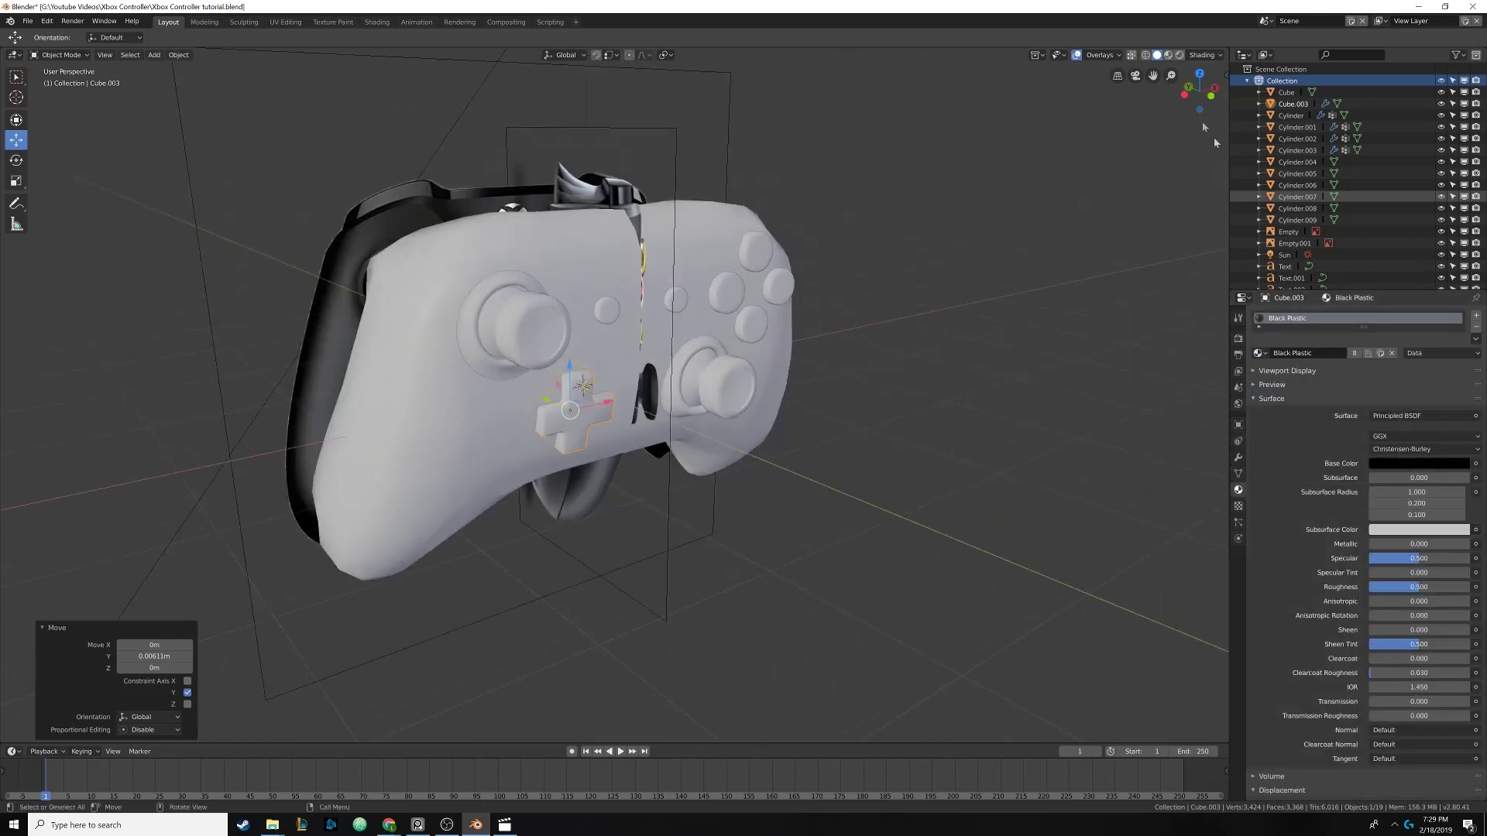
pyautogui.click(1181, 55)
pyautogui.moveTo(774, 325); pyautogui.dragTo(704, 305, button='middle')
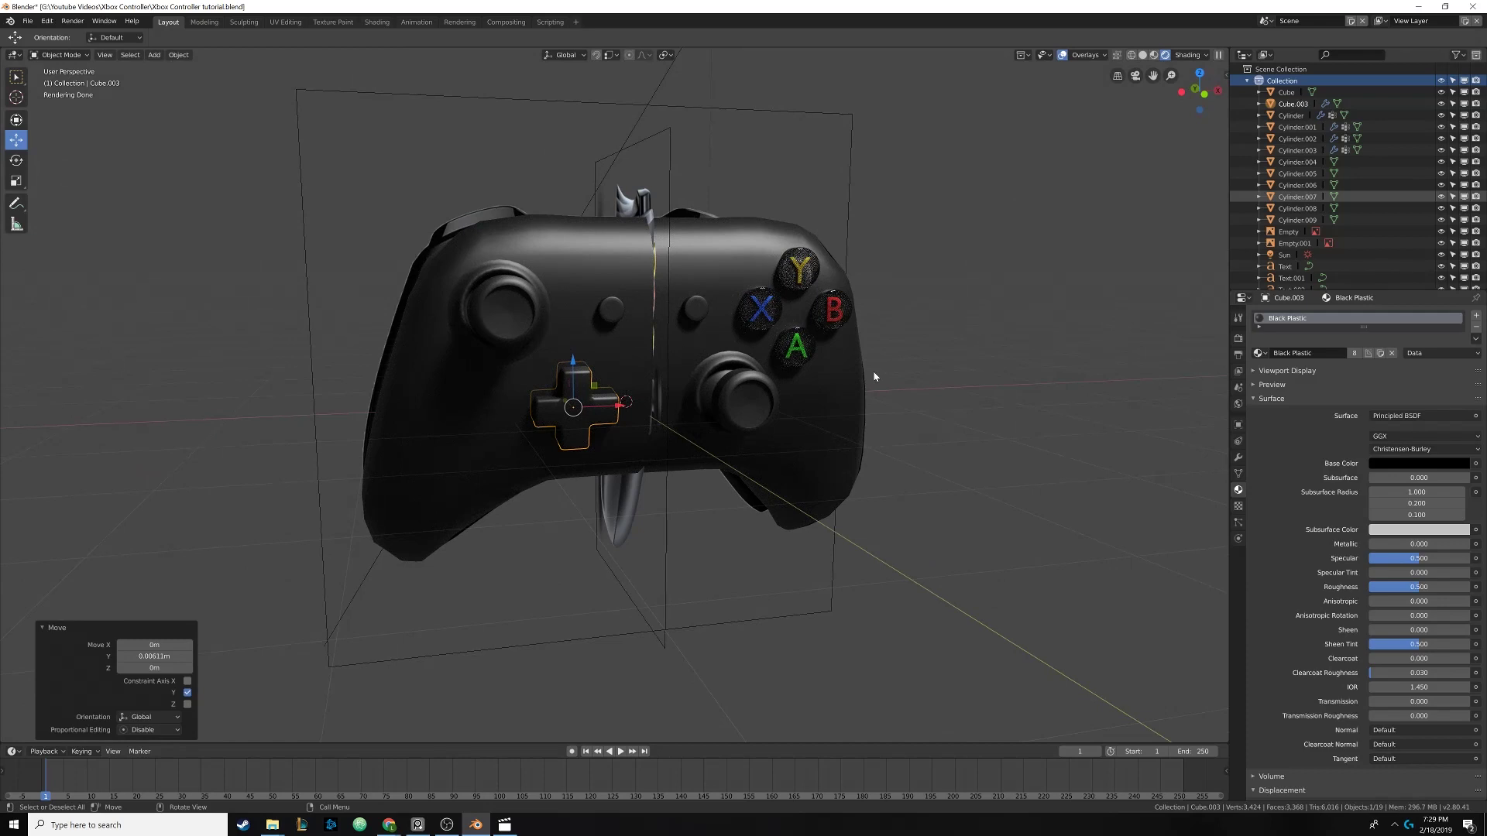
pyautogui.press('KP_1')
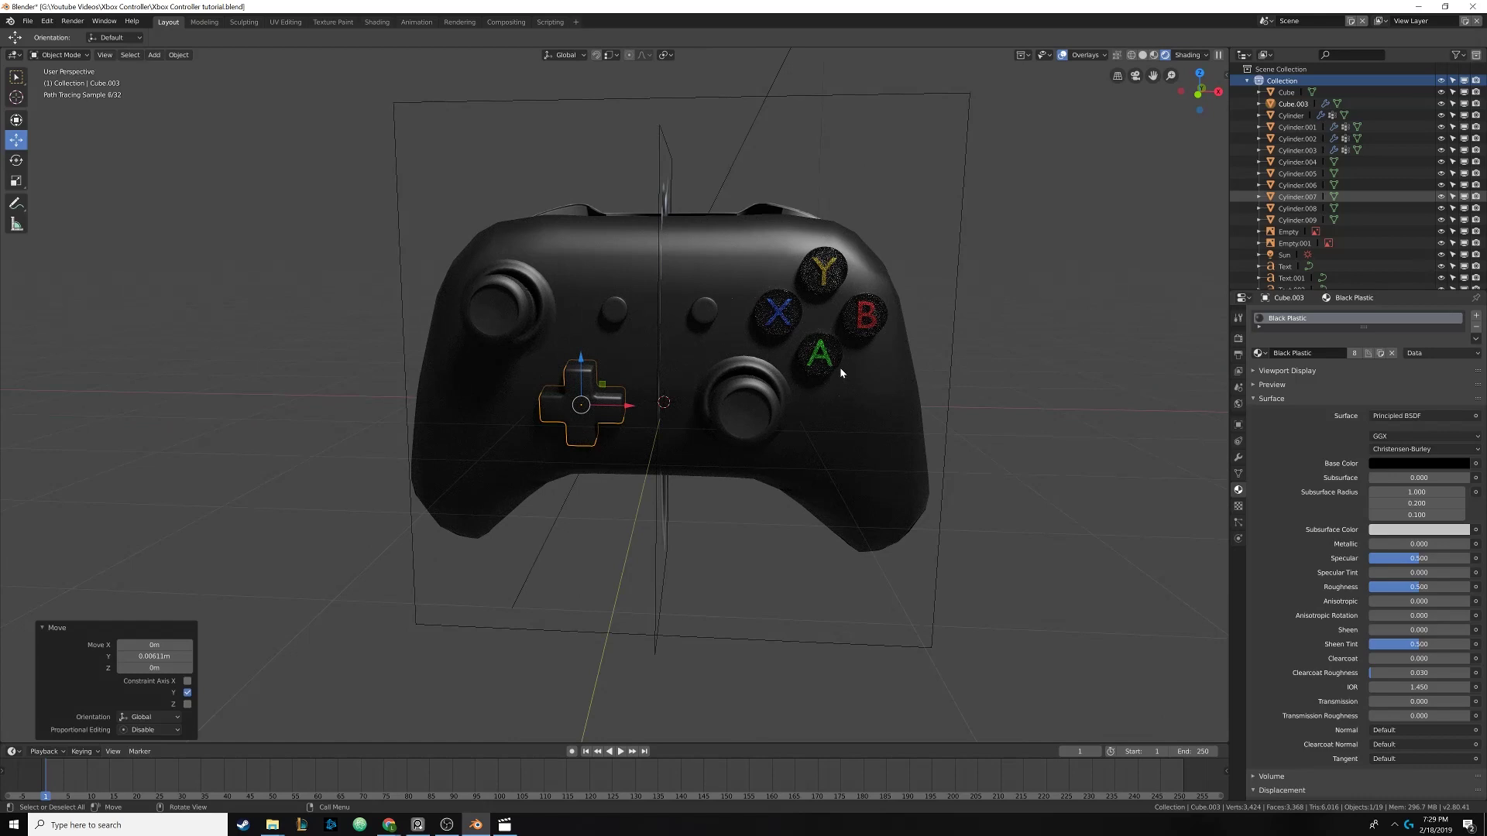
pyautogui.press('z')
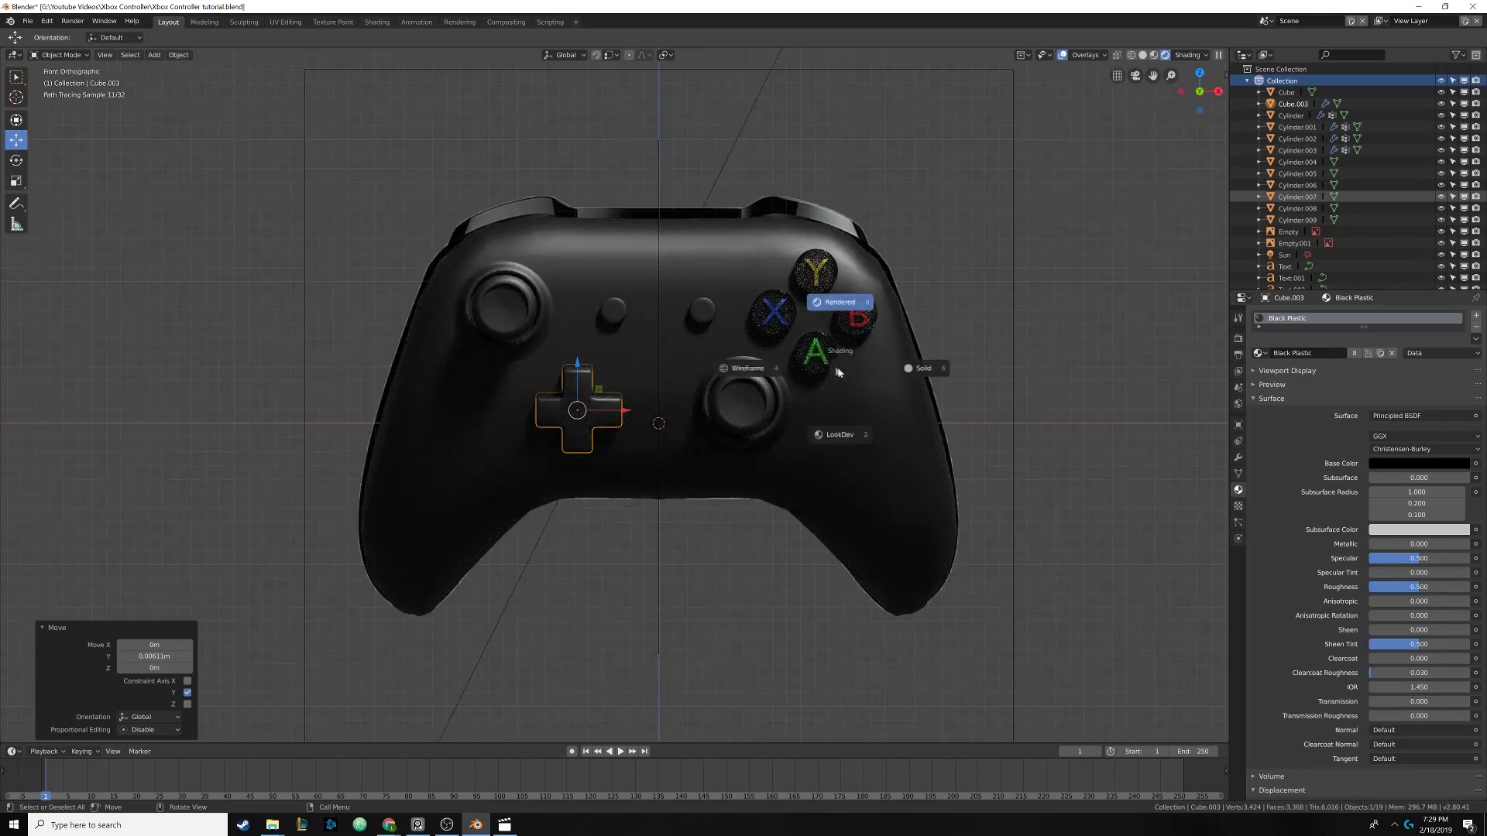
pyautogui.click(678, 372)
pyautogui.click(674, 374)
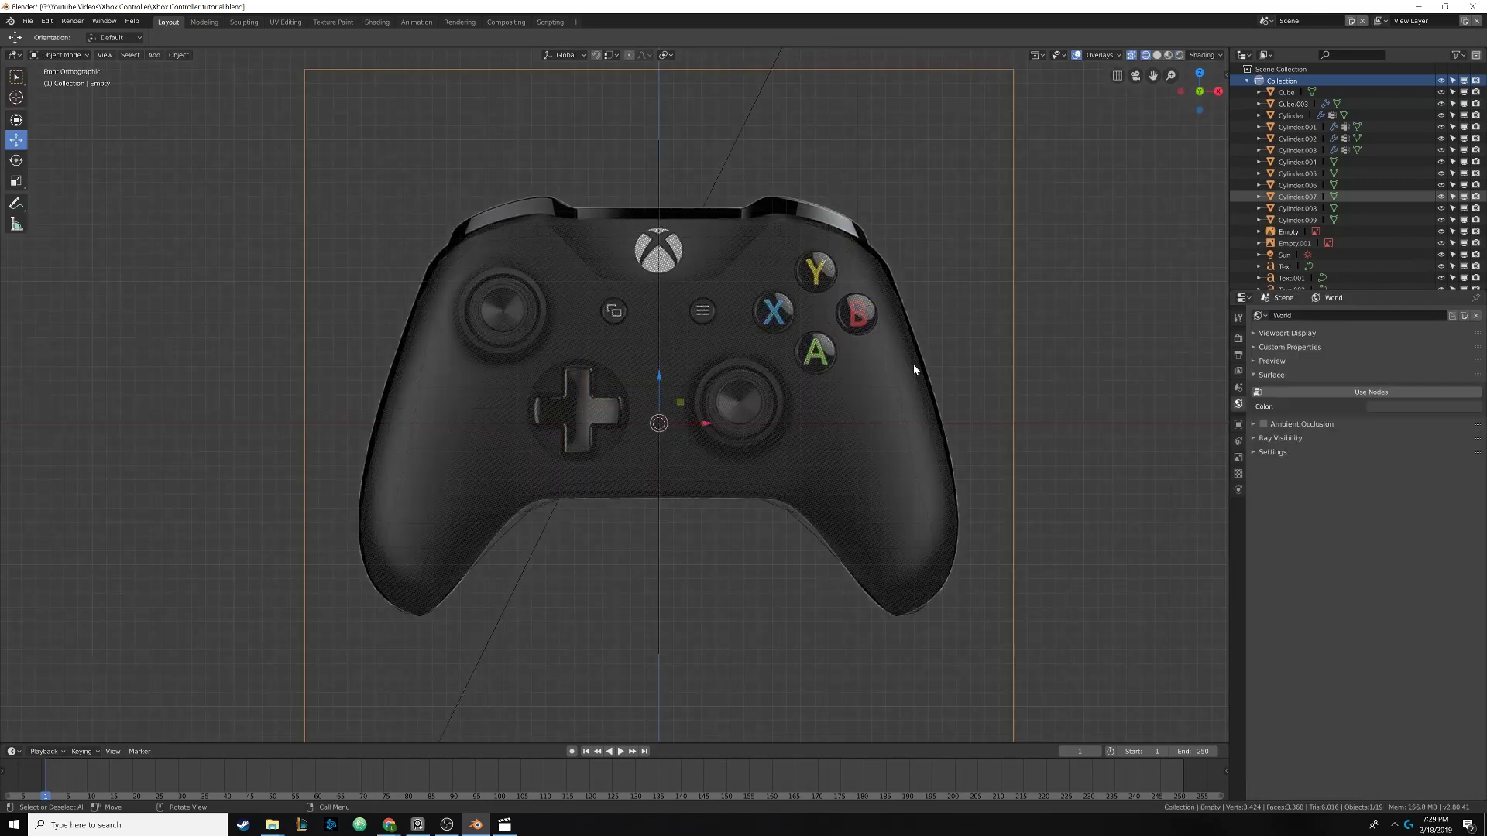
pyautogui.hotkey('alt', 'a')
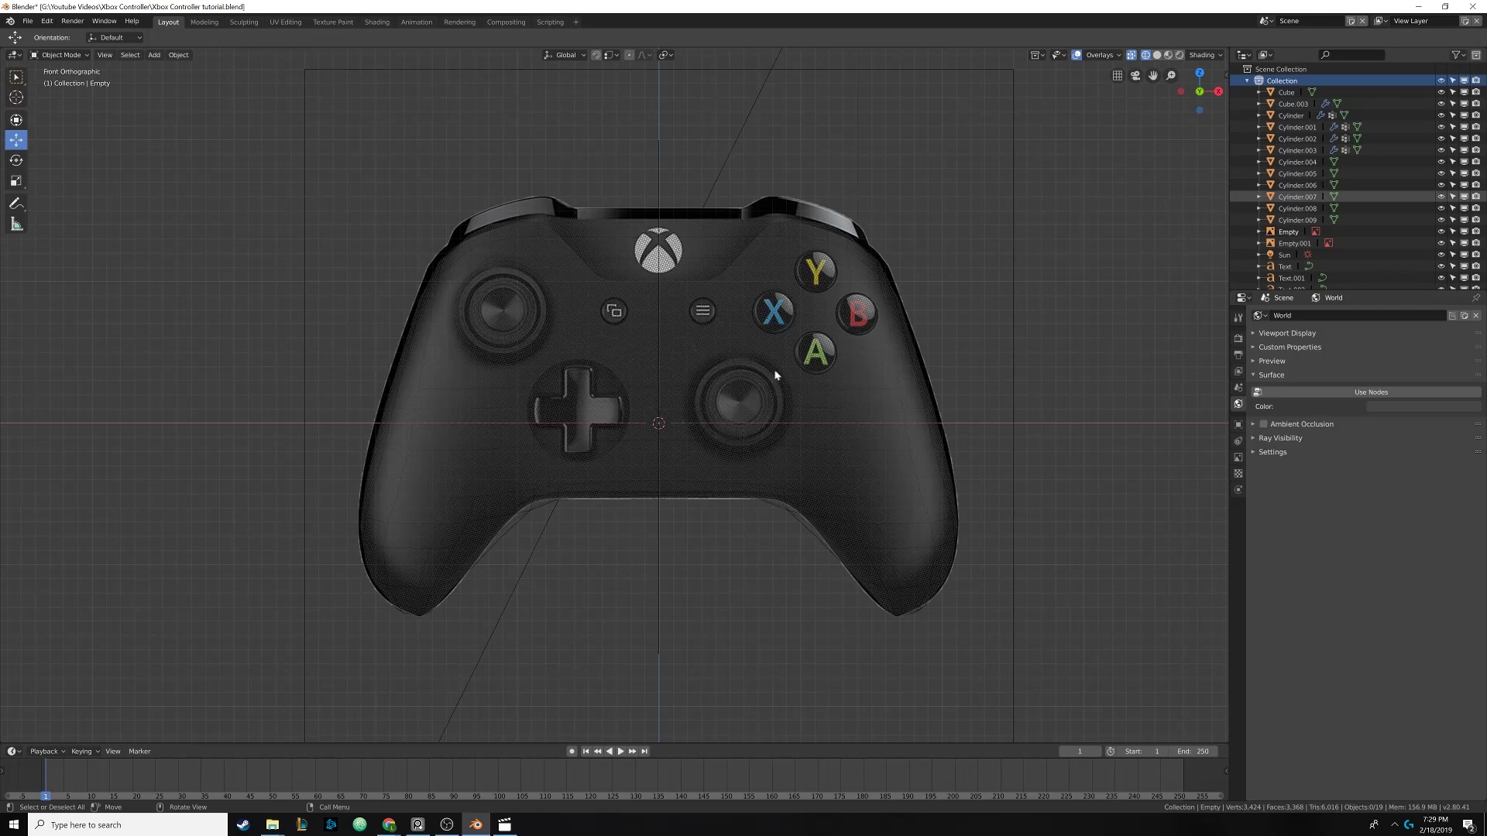
# Switch to solid shading, check the PureRef photo, and zoom into the front orthographic view of the controller
pyautogui.moveTo(779, 358); pyautogui.dragTo(693, 370, button='middle')
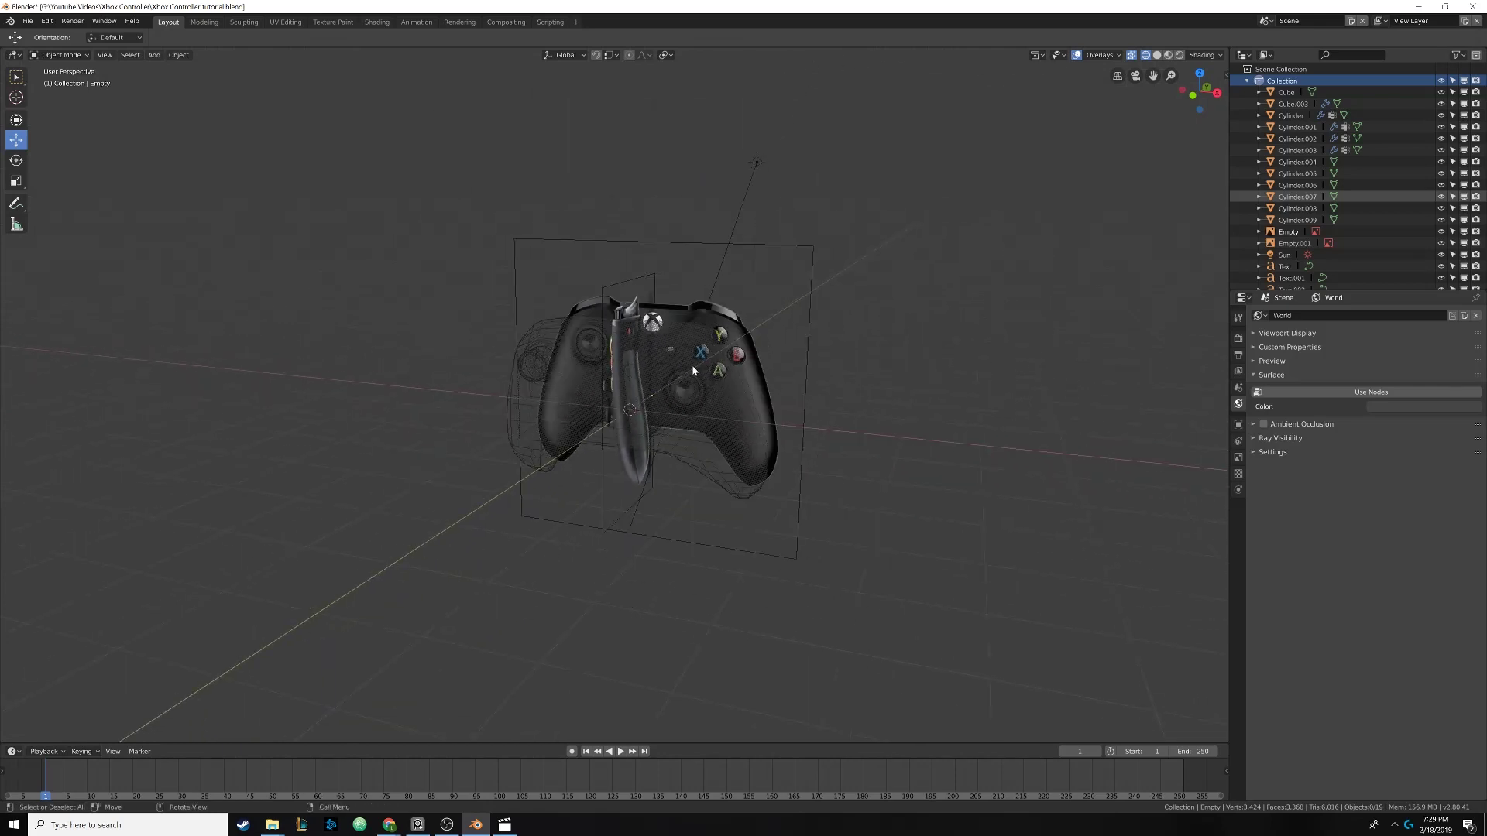
pyautogui.press('z')
pyautogui.click(731, 347)
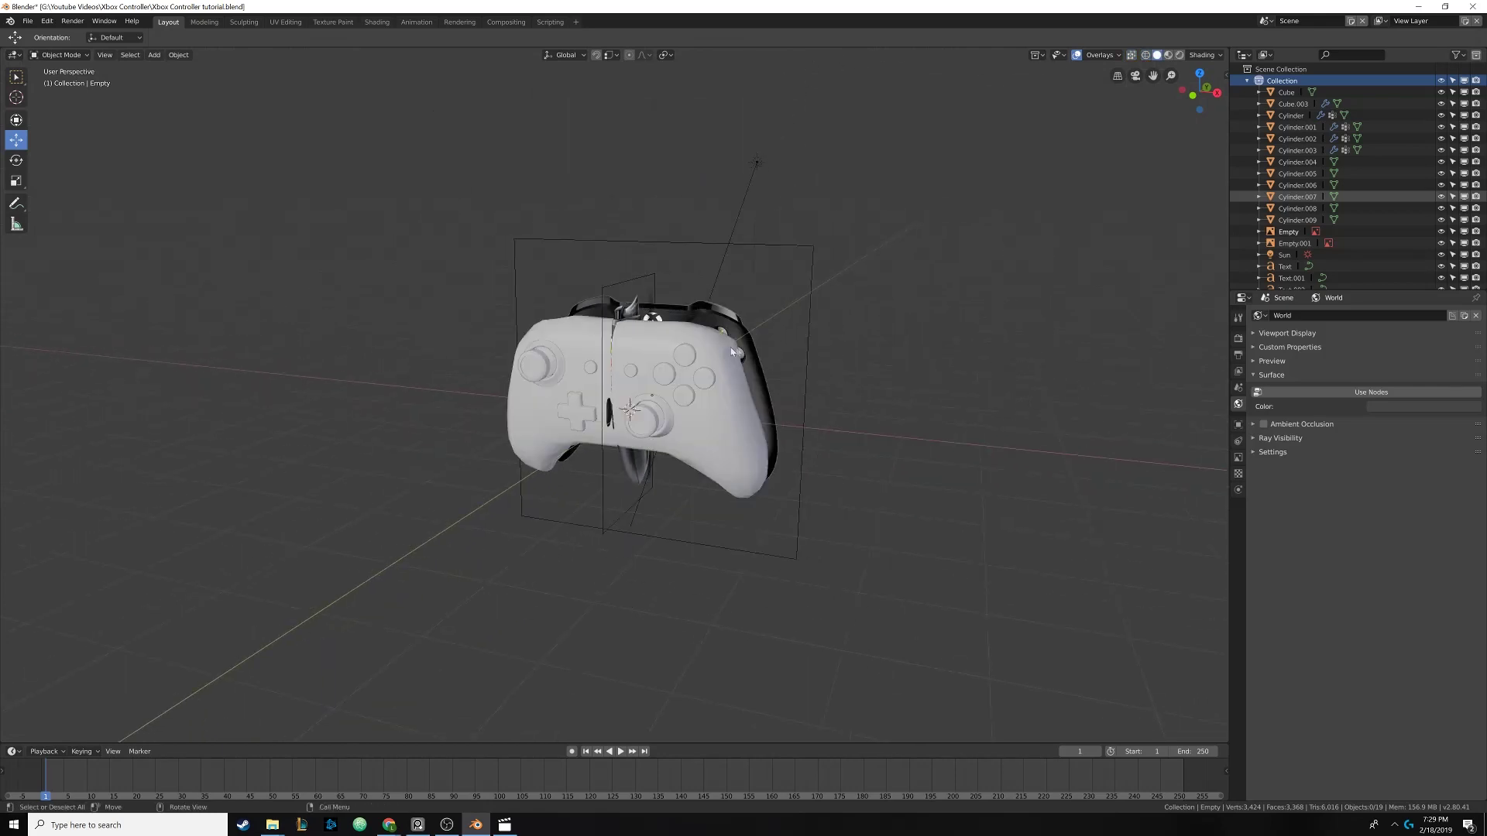
pyautogui.moveTo(736, 349); pyautogui.dragTo(672, 350, button='middle')
pyautogui.moveTo(1486, 743); pyautogui.dragTo(595, 448, button='right')
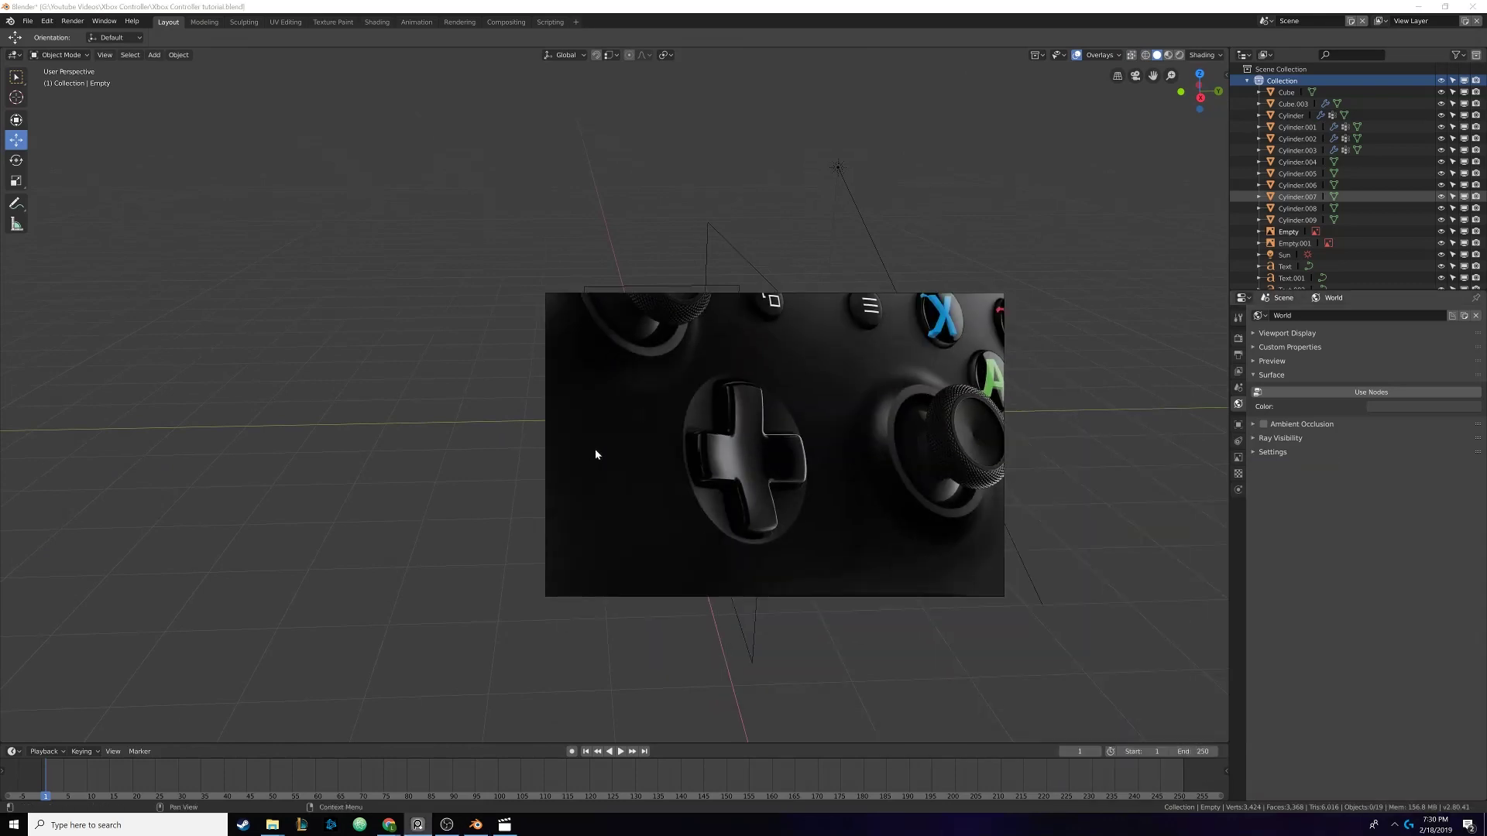
pyautogui.scroll(-4, 604, 453)
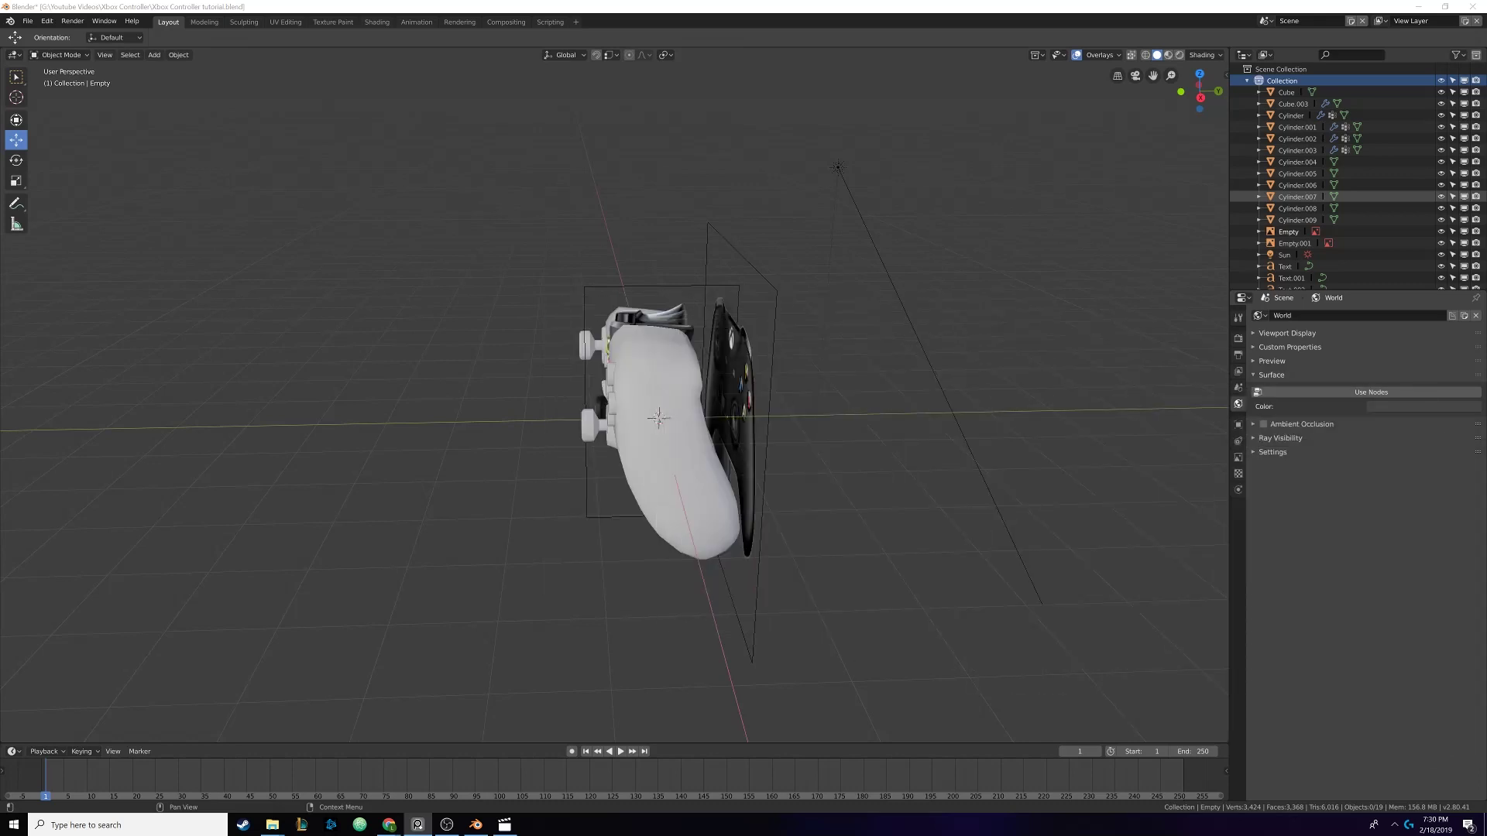
pyautogui.moveTo(680, 404); pyautogui.dragTo(759, 403, button='middle')
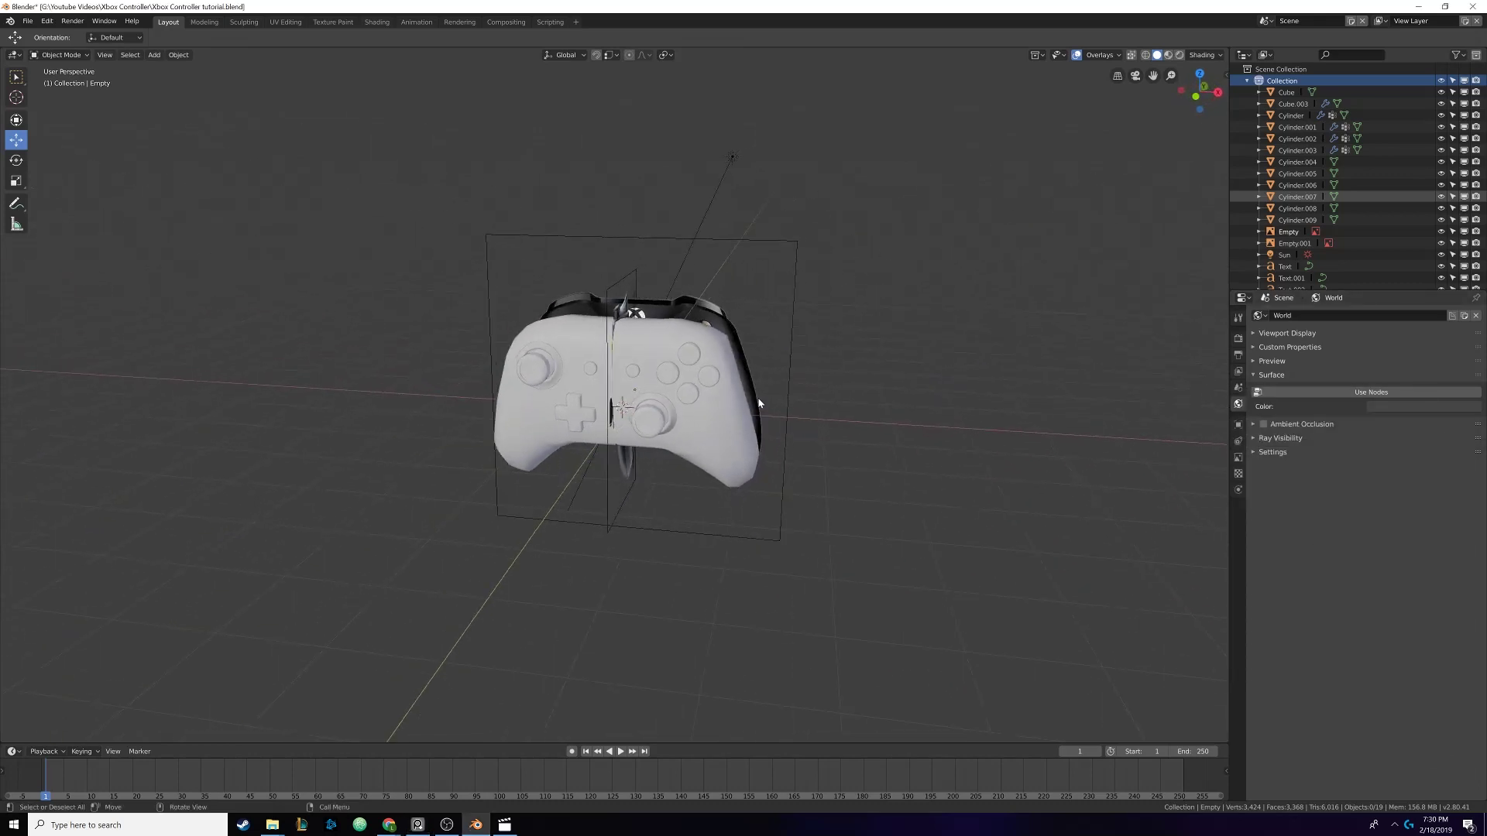
pyautogui.press('KP_1')
pyautogui.scroll(4, 686, 391)
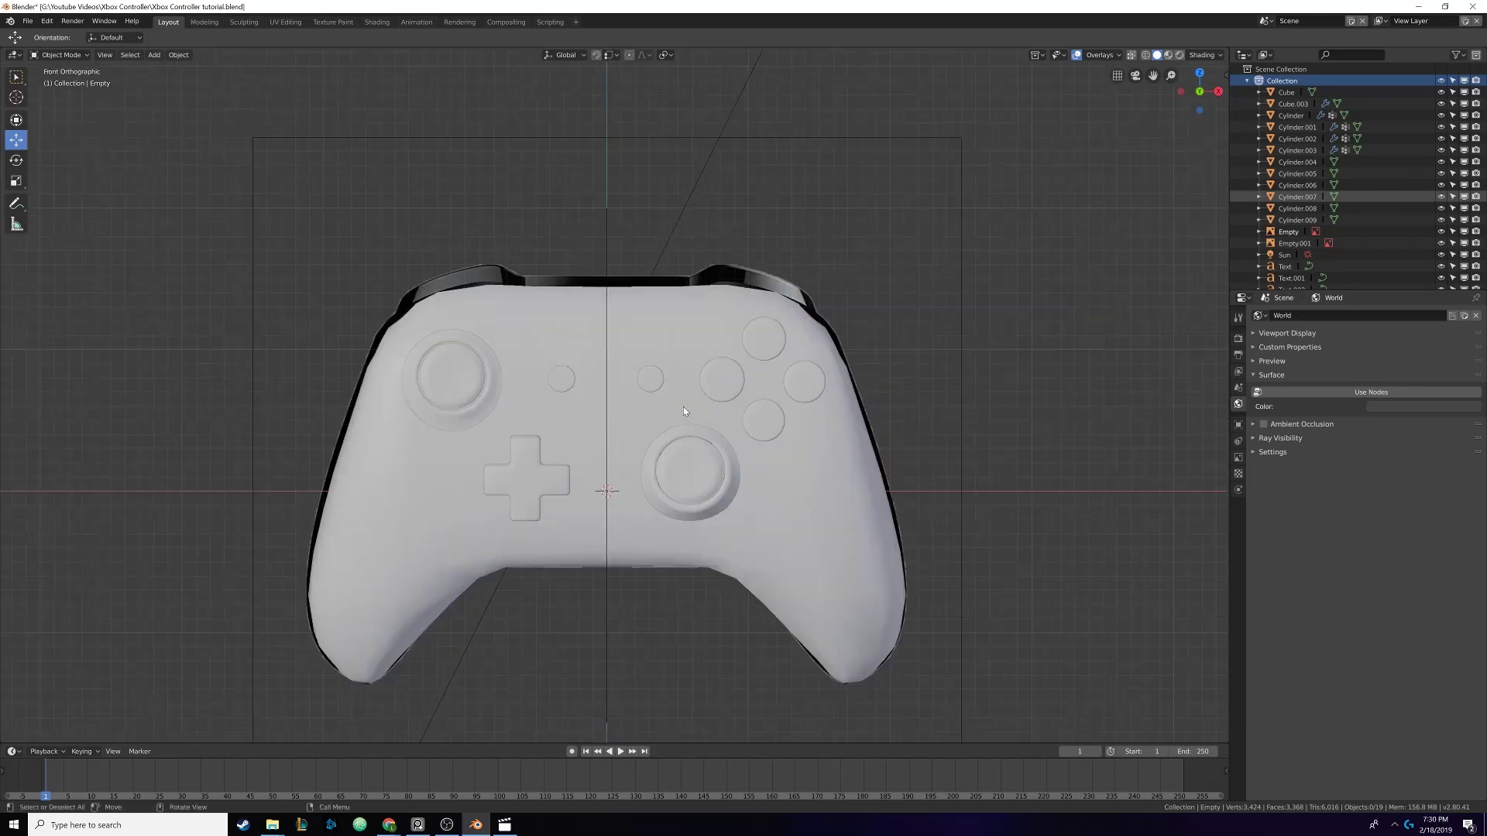
# Add a new cube, raise it along Z, and switch the viewport to wireframe shading
pyautogui.hotkey('shift', 'a')
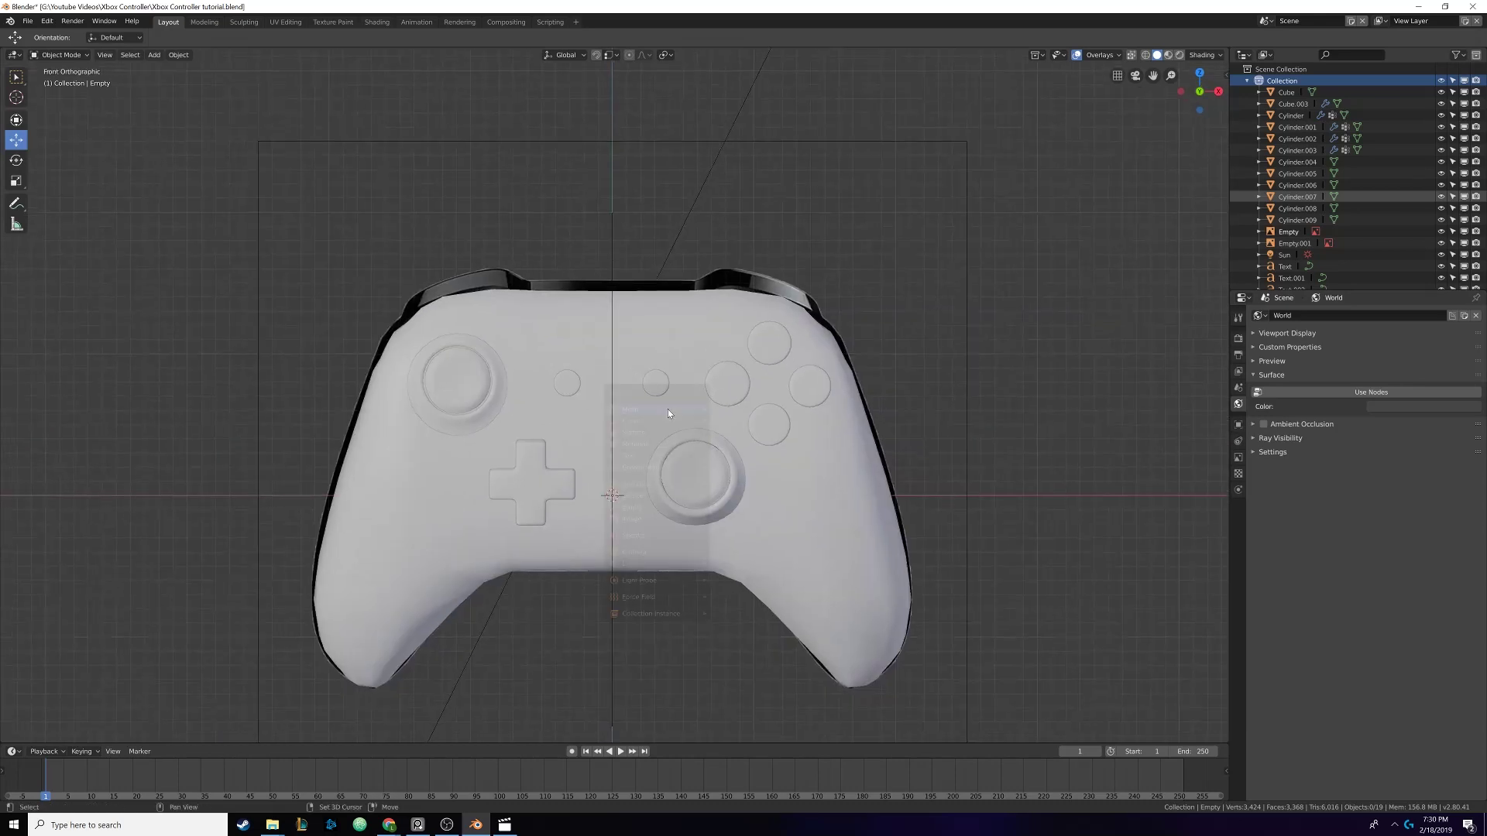
pyautogui.moveTo(668, 409)
pyautogui.click(753, 423)
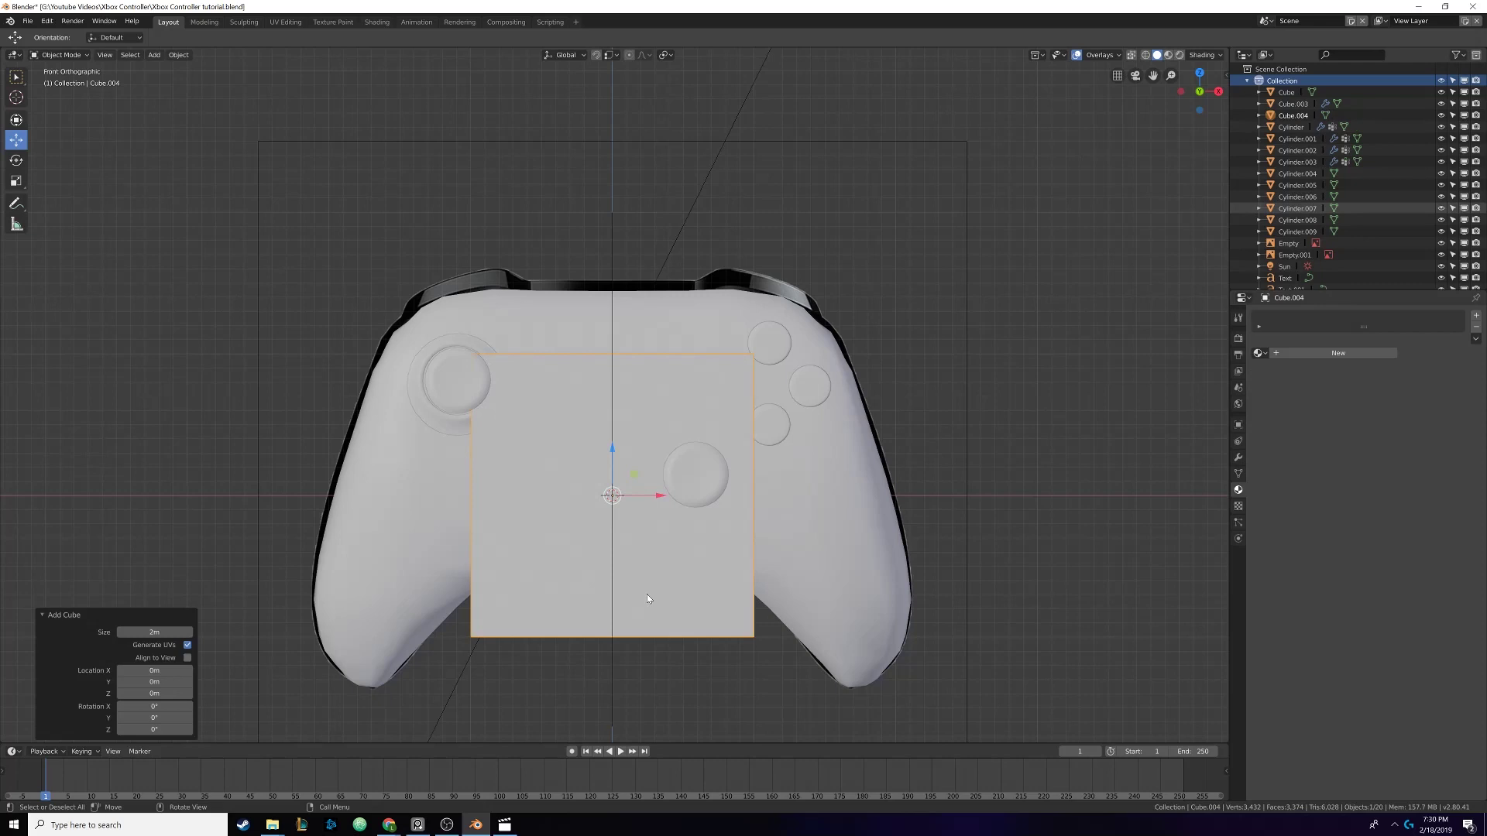
pyautogui.moveTo(614, 449); pyautogui.dragTo(634, 243)
pyautogui.press('z')
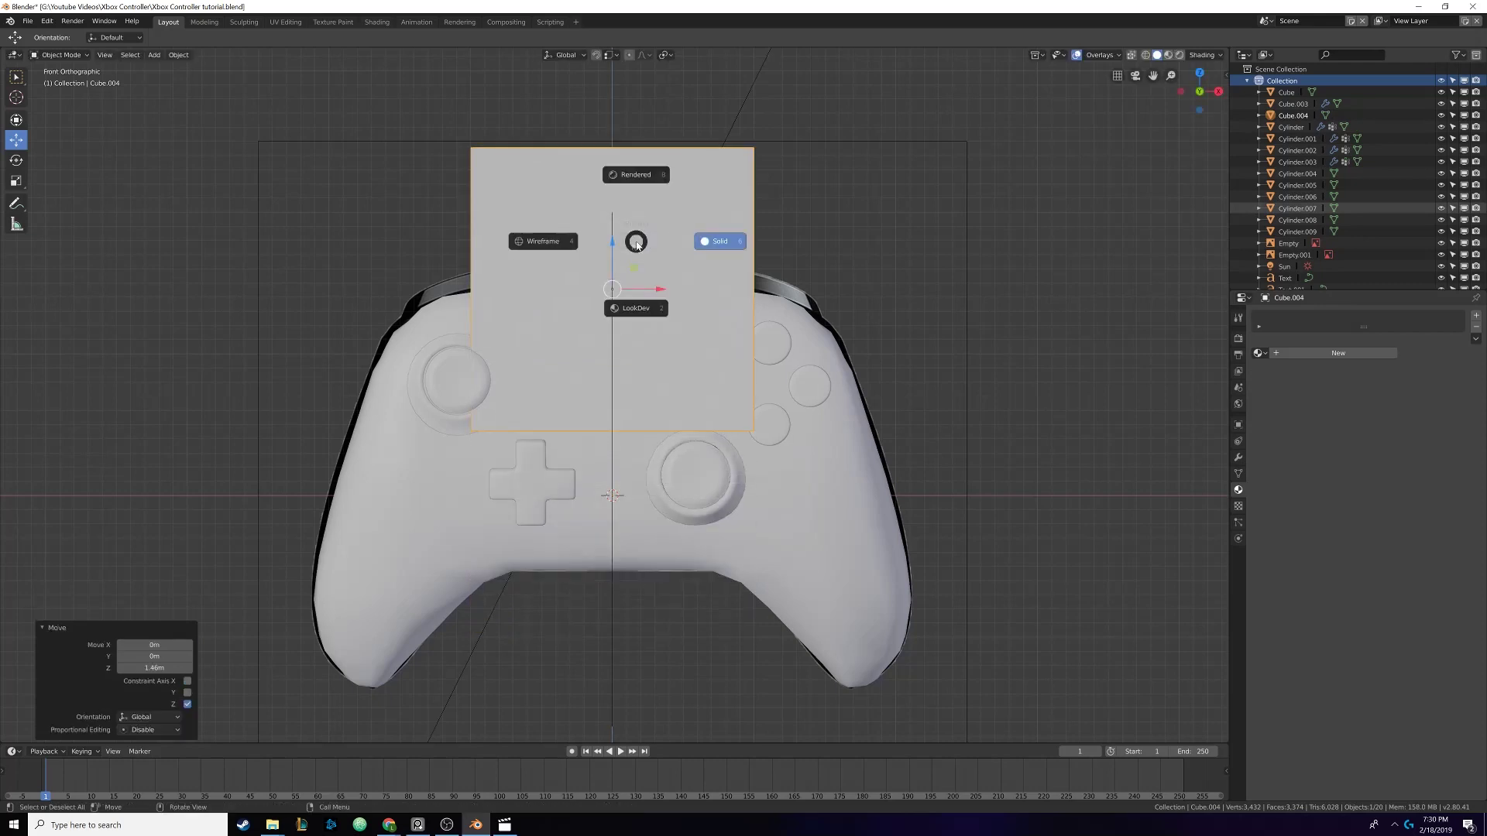
pyautogui.click(561, 241)
pyautogui.scroll(3, 649, 304)
# Move the cube along X toward the right bumper and raise it slightly
pyautogui.press('g')
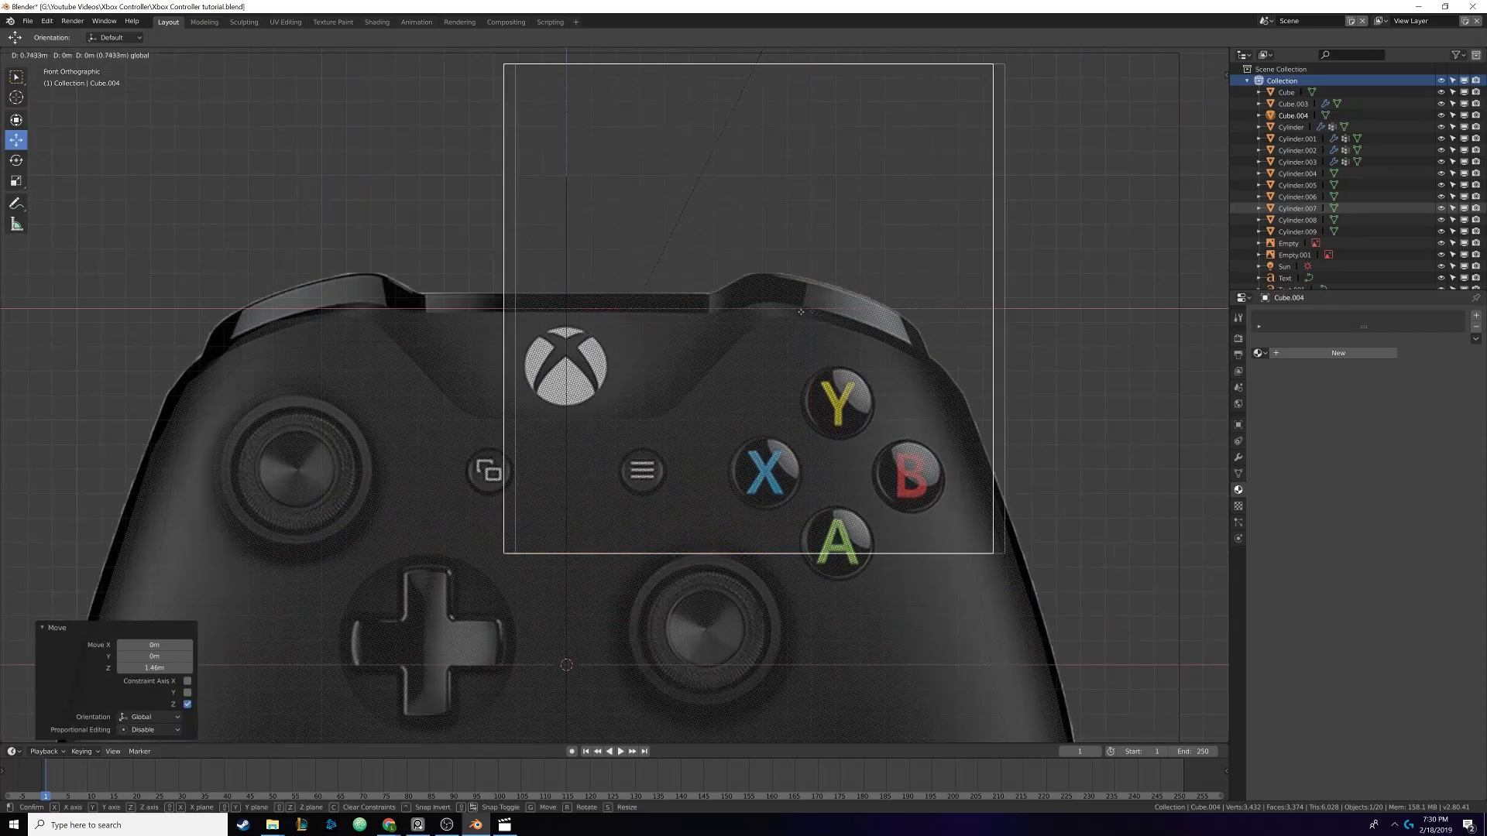
pyautogui.press('x')
pyautogui.click(808, 308)
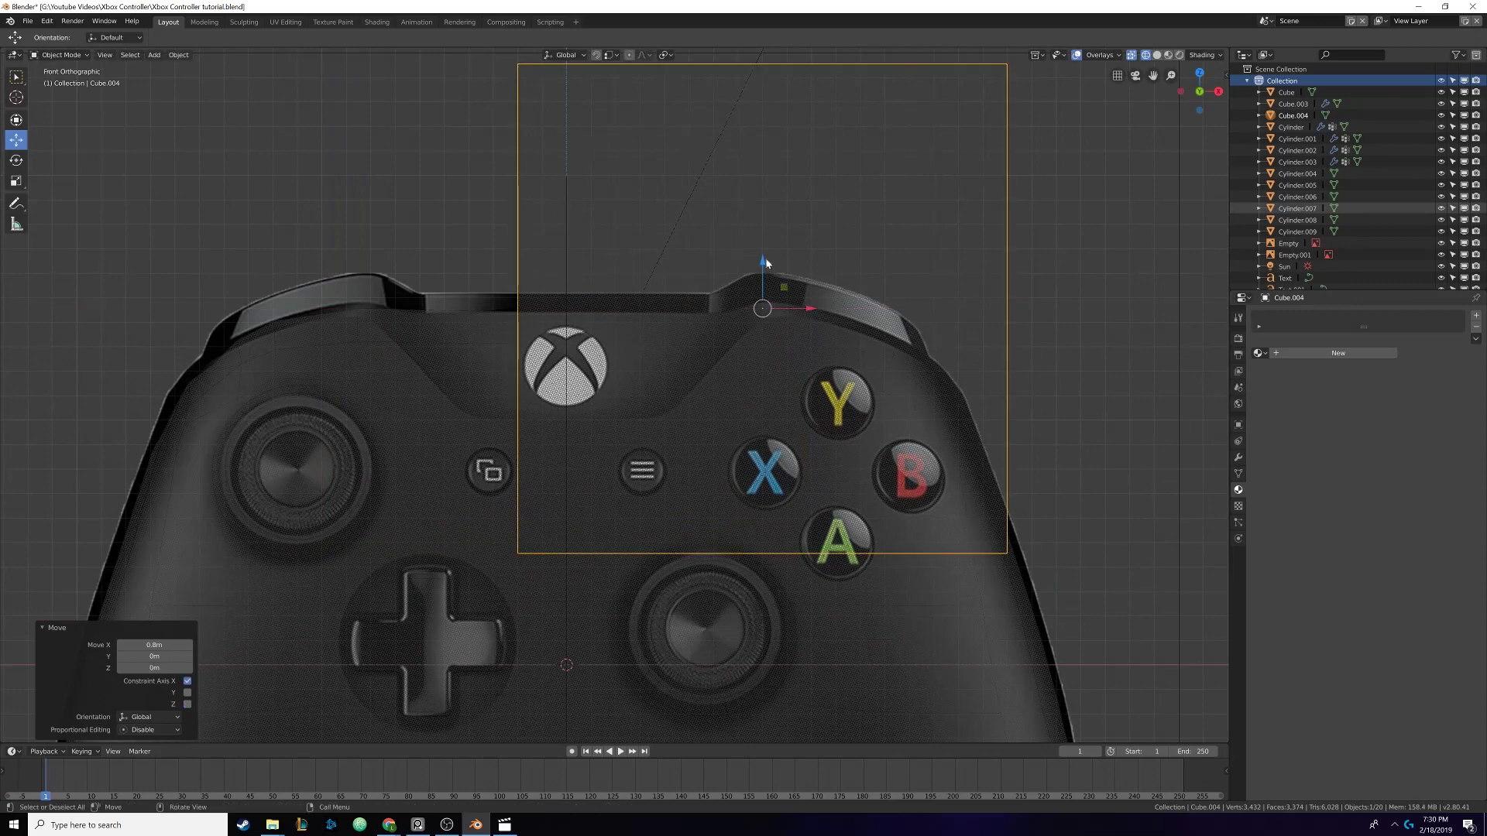
pyautogui.moveTo(765, 263); pyautogui.dragTo(764, 249)
pyautogui.scroll(3, 736, 388)
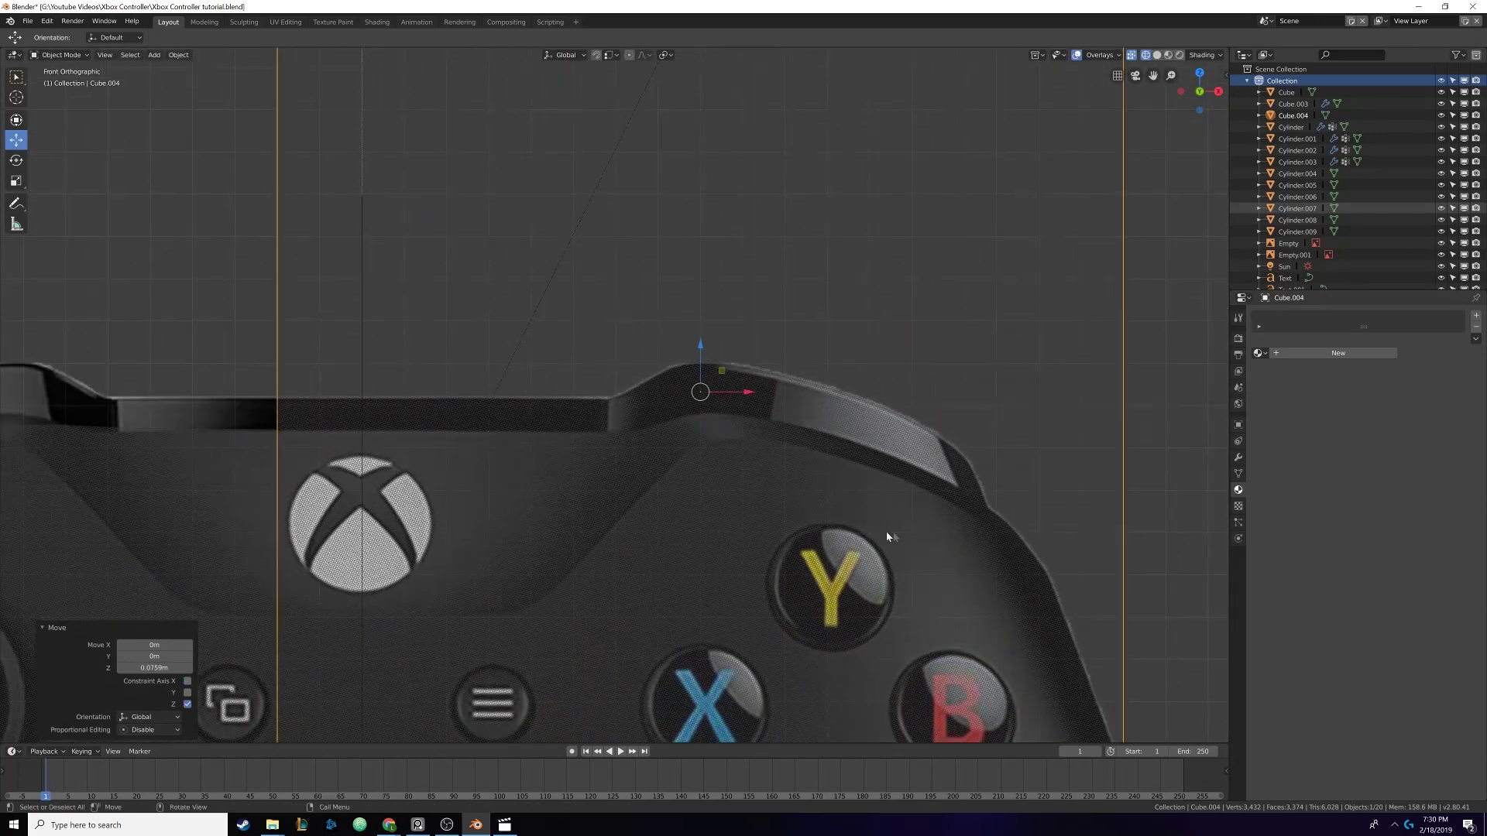
pyautogui.scroll(-5, 888, 535)
# Shrink the cube to 0.116 and a little smaller, then place it on the top edge by the bumper
pyautogui.press('Tab')
pyautogui.press('s')
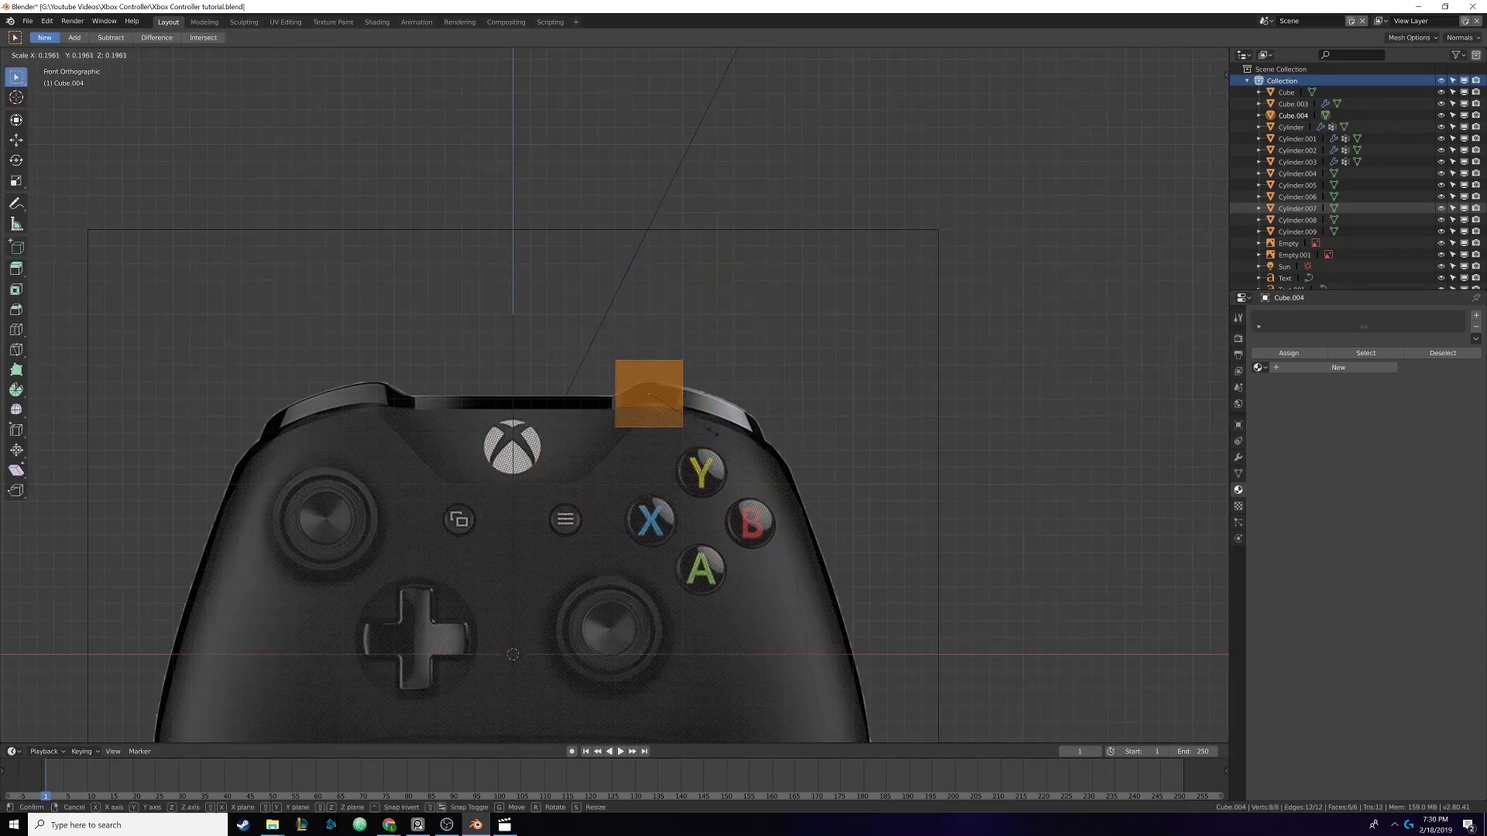
pyautogui.click(681, 384)
pyautogui.scroll(5, 682, 387)
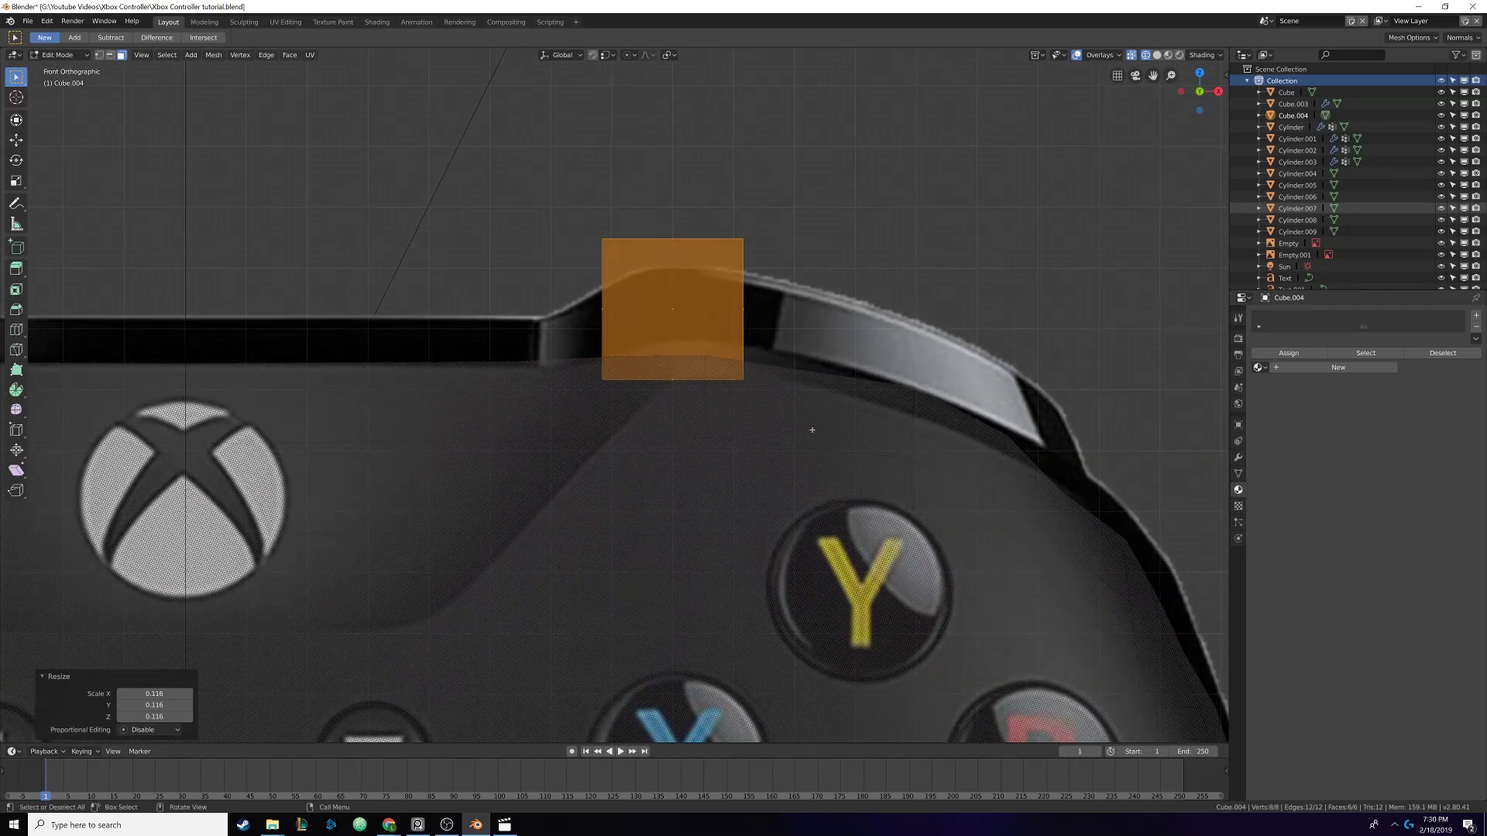
pyautogui.press('s')
pyautogui.click(786, 402)
pyautogui.press('Tab')
pyautogui.press('g')
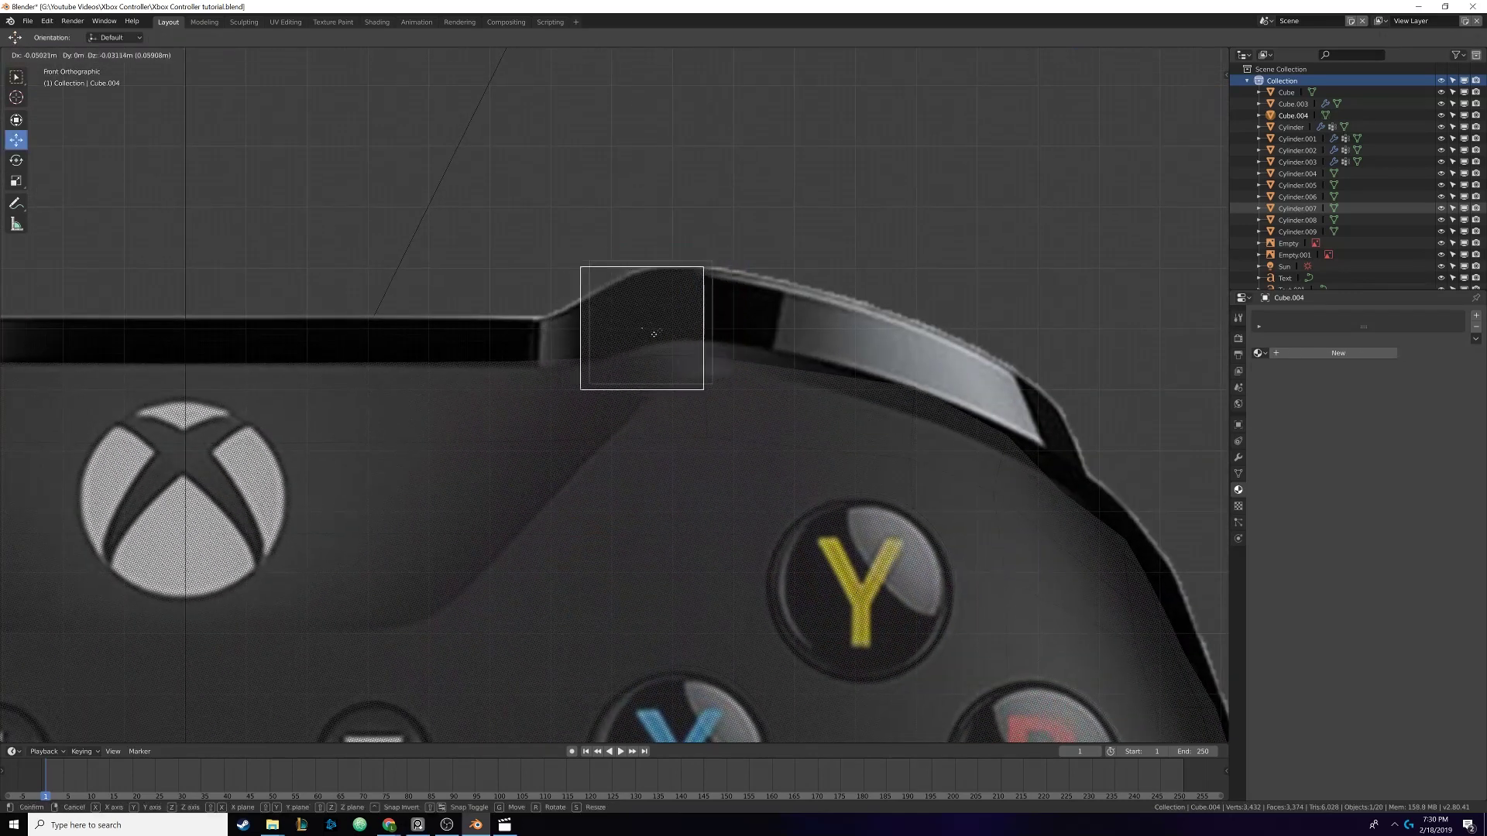
pyautogui.click(676, 323)
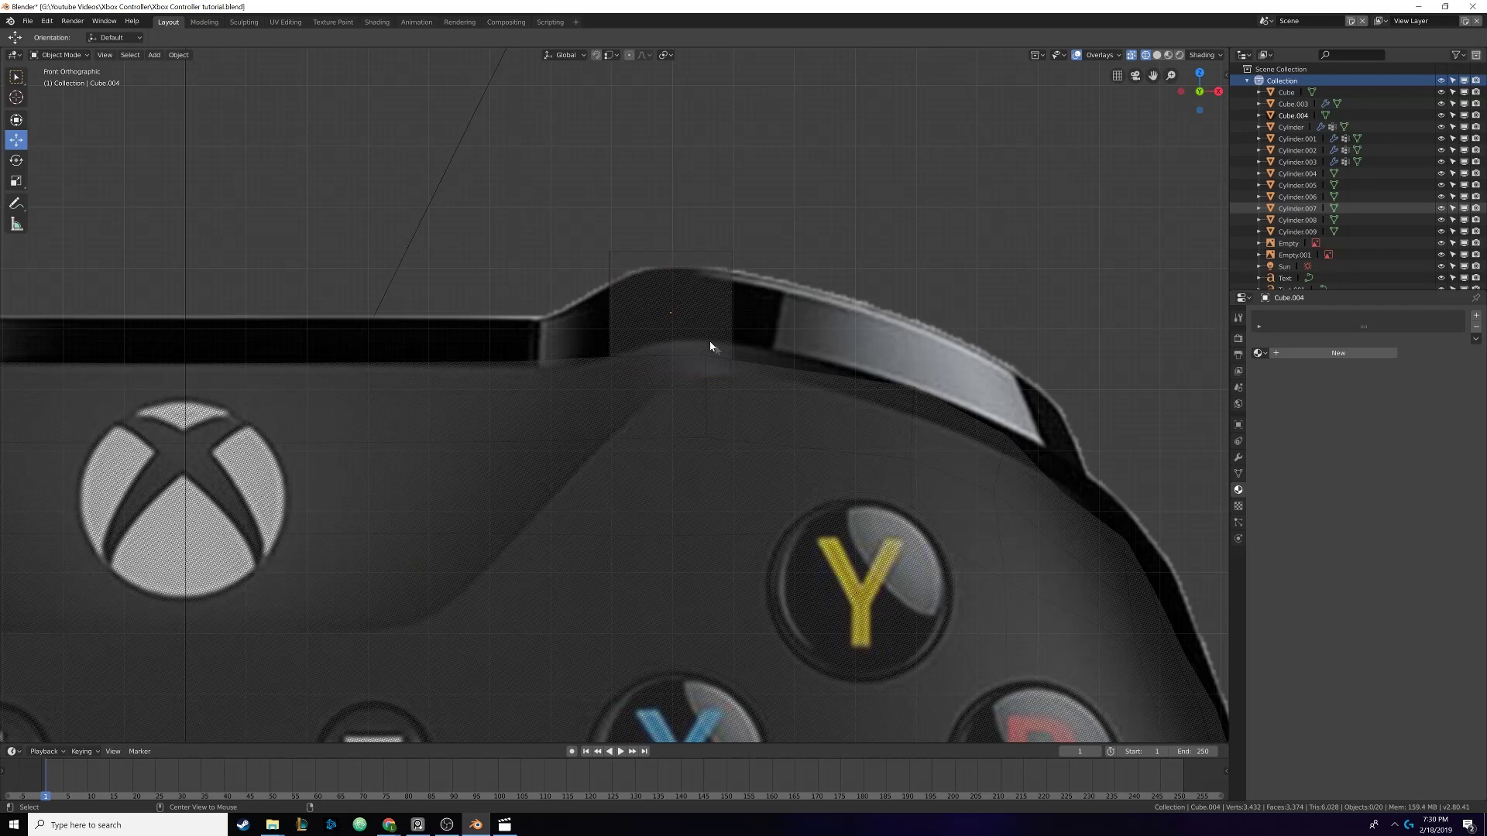
# In Edit Mode, select the small cube's top vertices and lower them slightly
pyautogui.click(674, 317)
pyautogui.press('Tab')
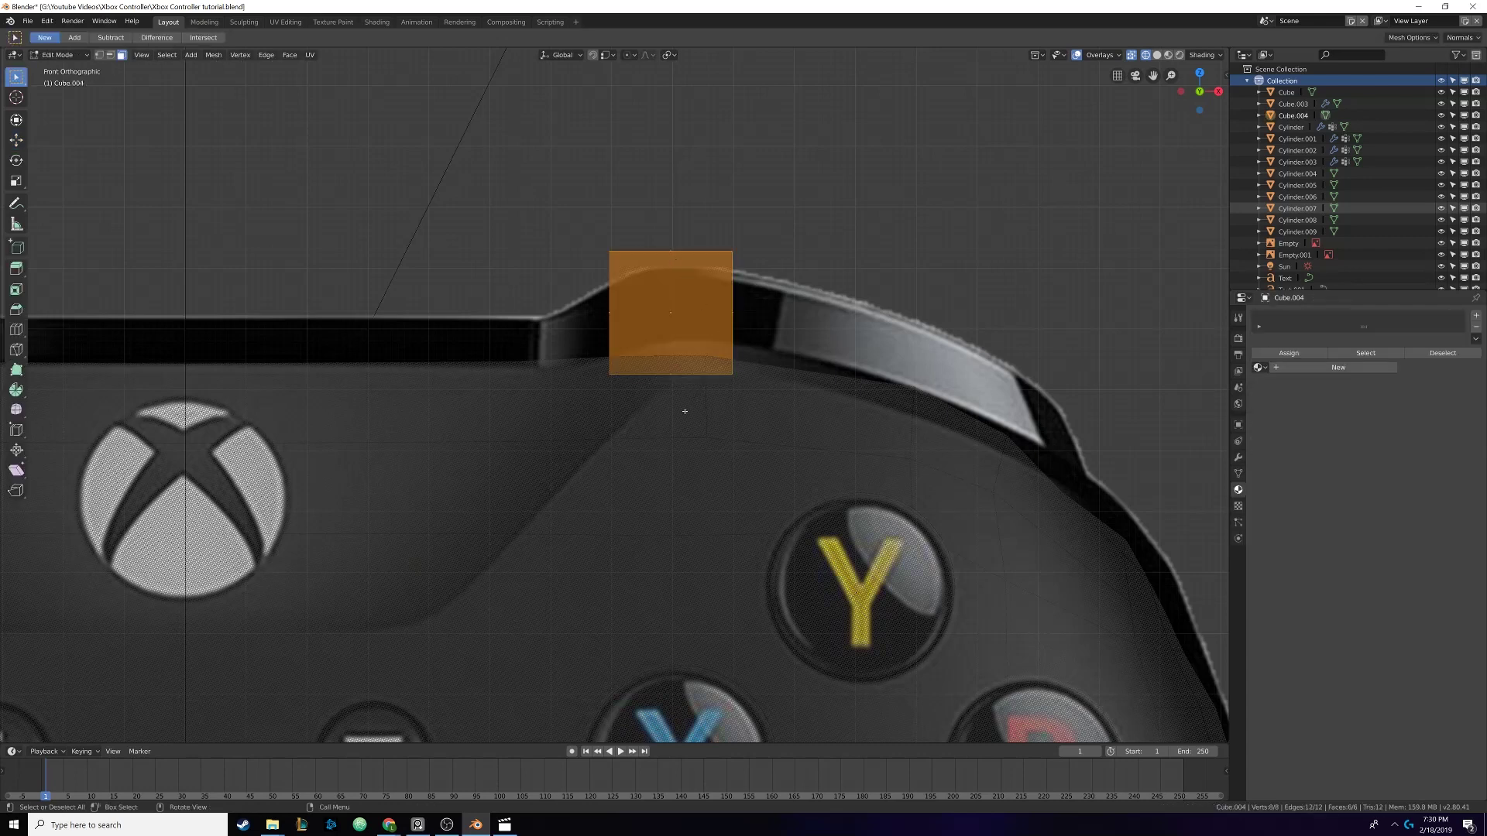
pyautogui.hotkey('alt', 'a')
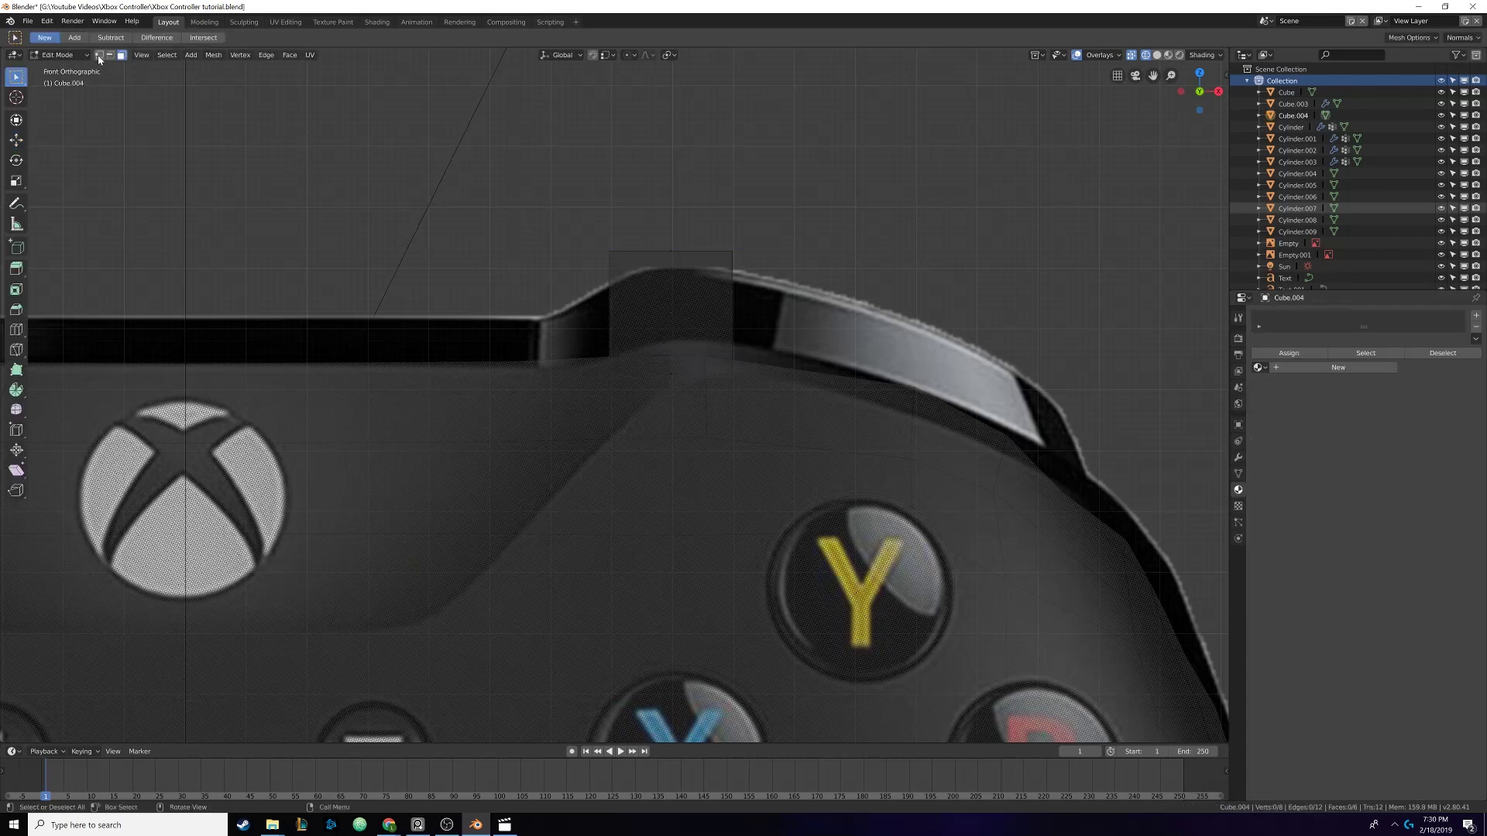
pyautogui.press('b')
pyautogui.moveTo(575, 341); pyautogui.dragTo(821, 451)
pyautogui.hotkey('alt', 'a')
pyautogui.press('b')
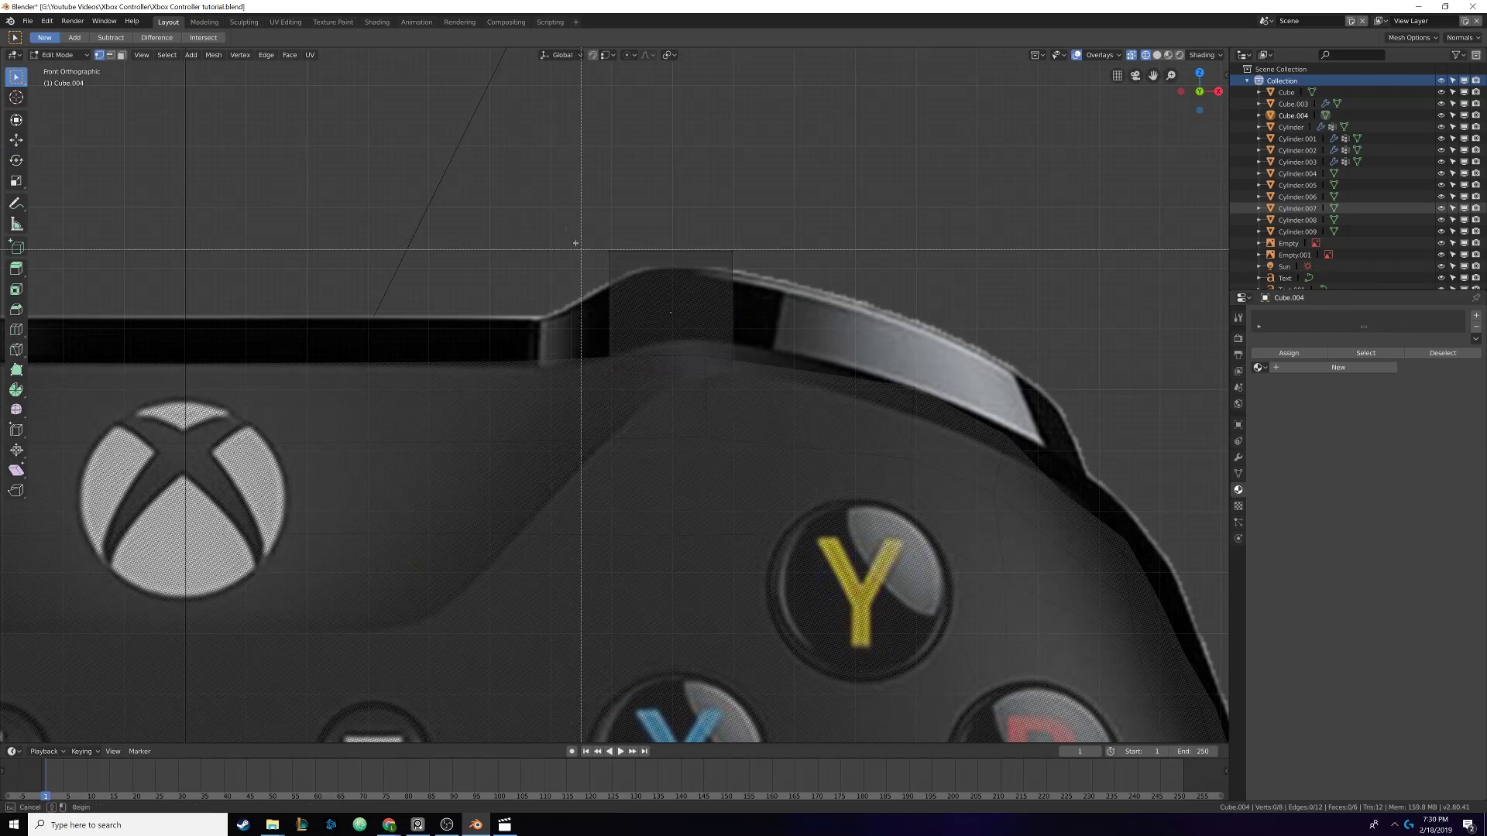
pyautogui.moveTo(560, 213); pyautogui.dragTo(779, 274)
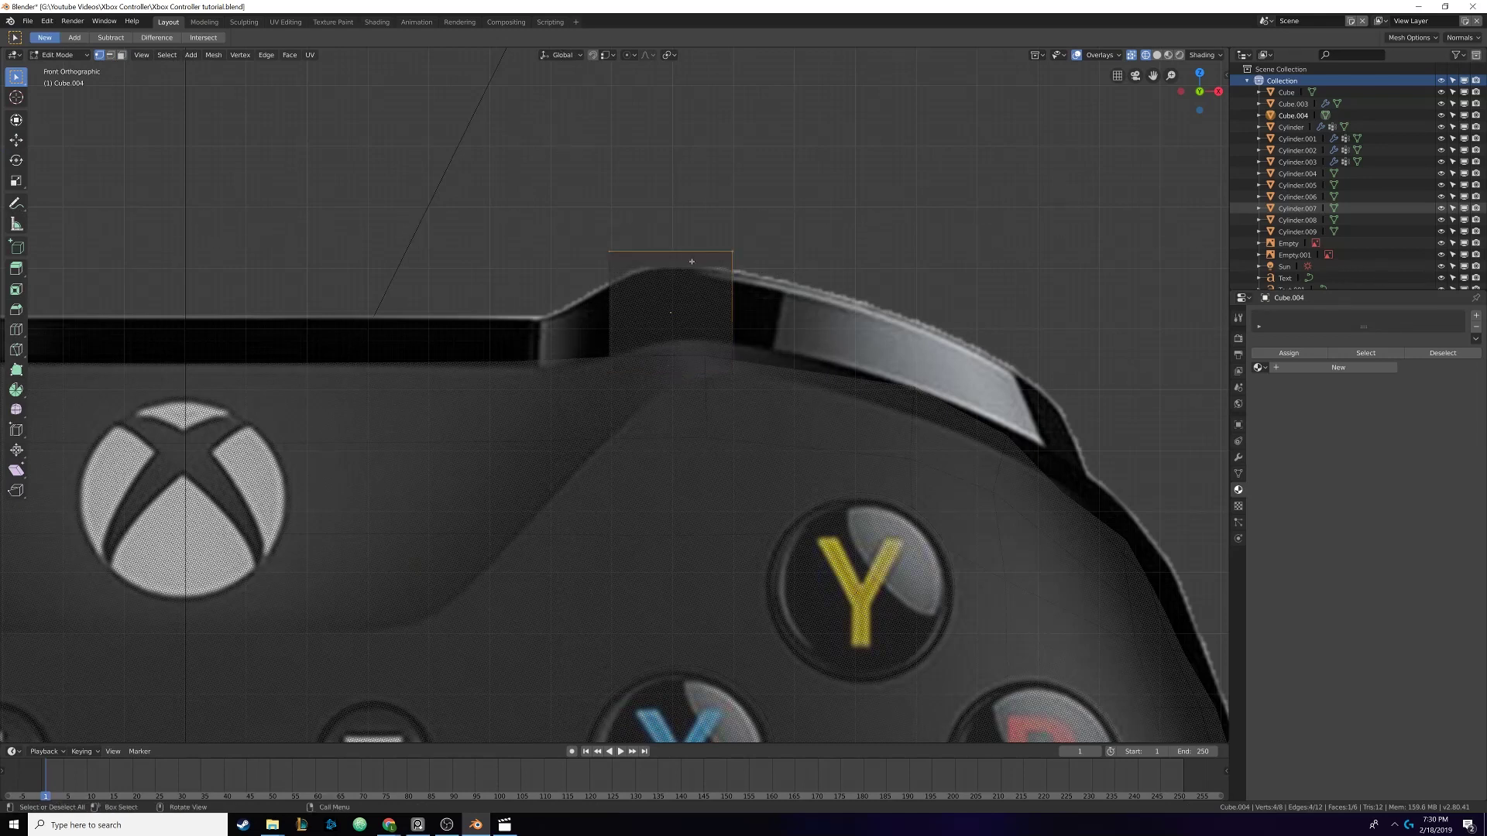
pyautogui.hotkey('alt', 'a')
pyautogui.click(17, 140)
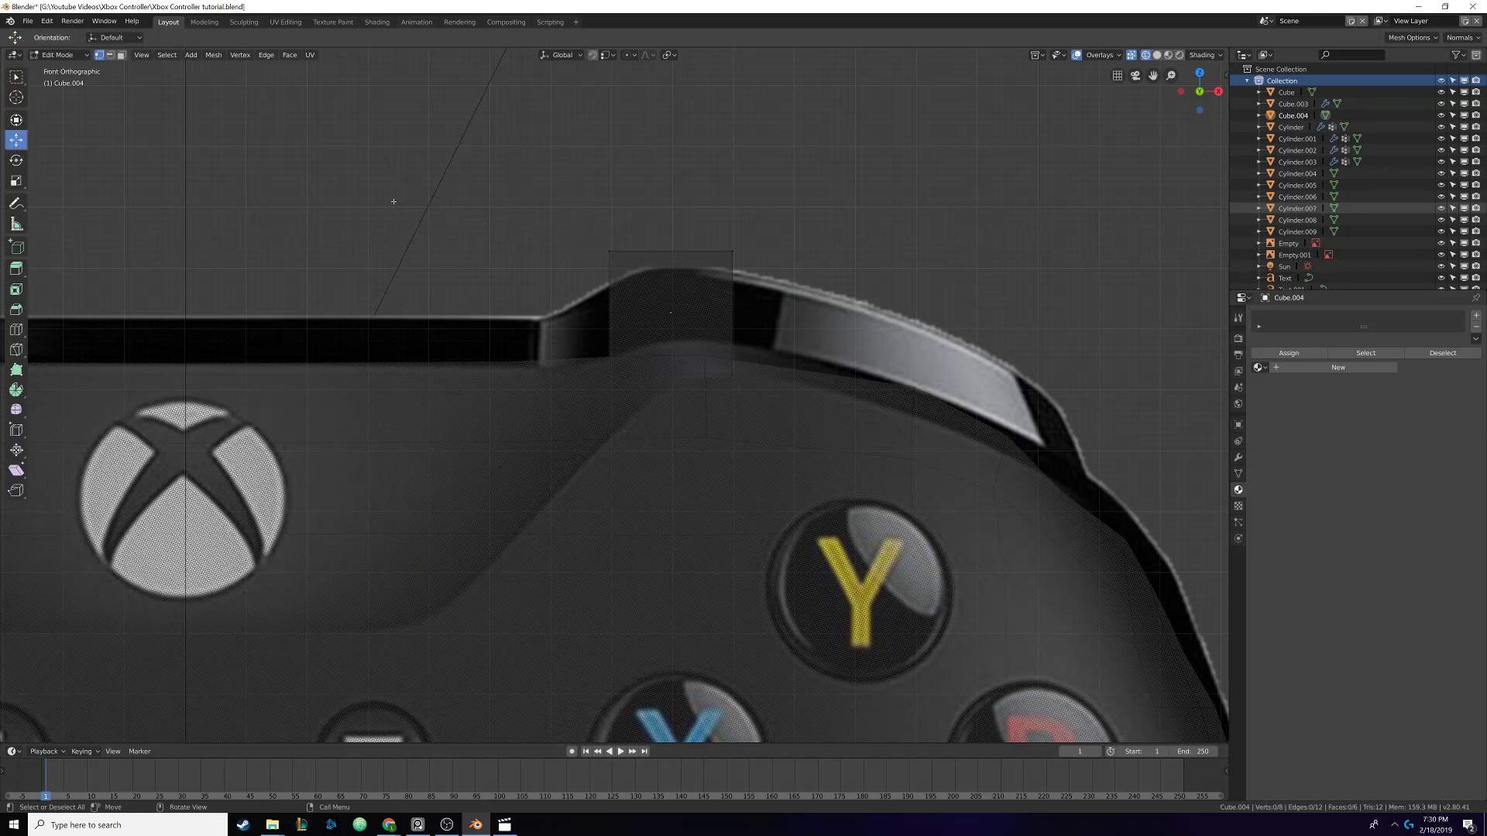
pyautogui.moveTo(541, 206); pyautogui.dragTo(774, 268)
pyautogui.moveTo(672, 217); pyautogui.dragTo(676, 223)
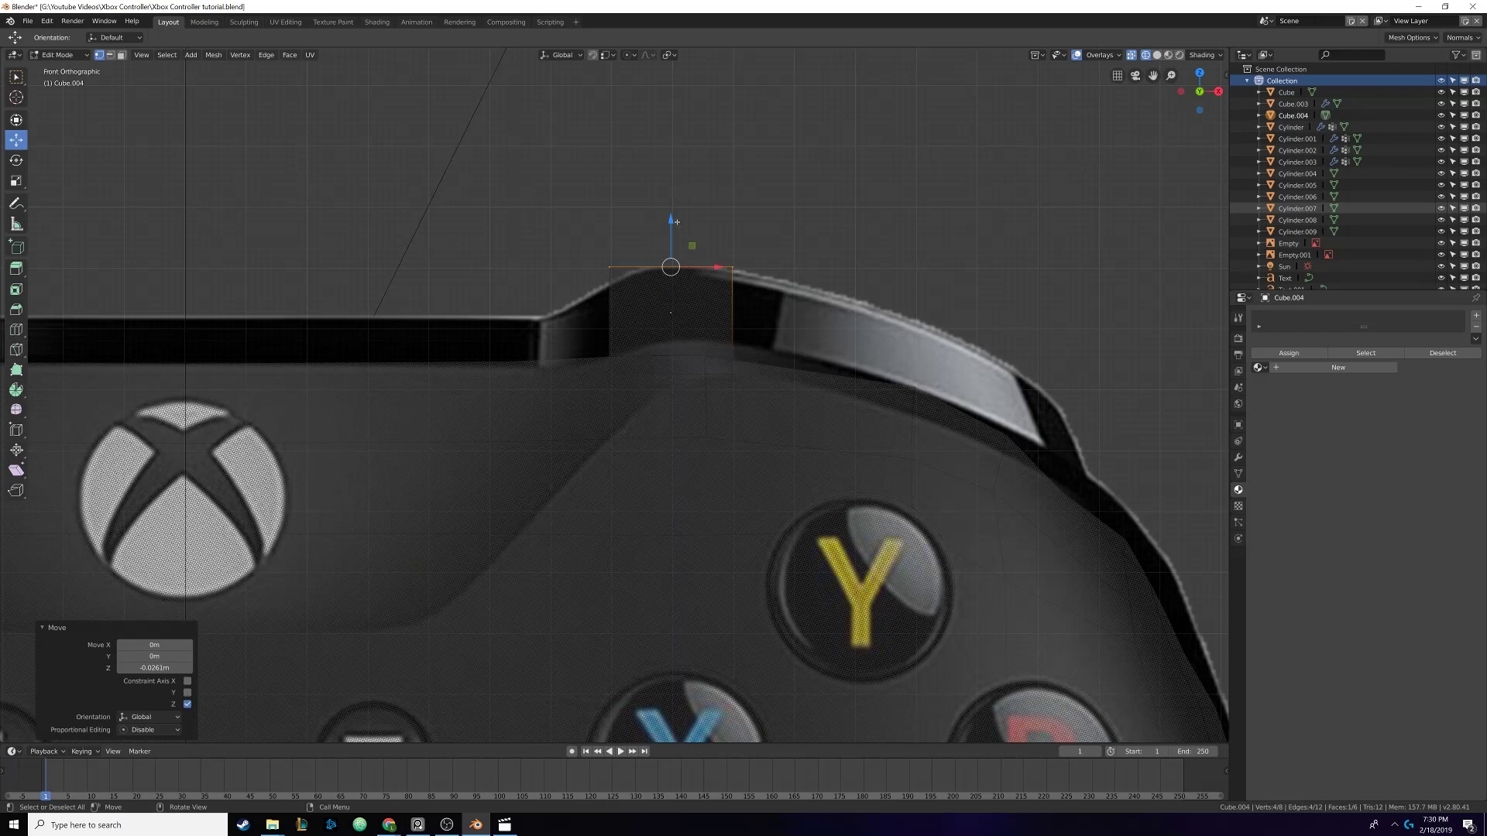
# Scale the whole cube narrower along the X axis
pyautogui.hotkey('alt', 'a')
pyautogui.press('a')
pyautogui.press('s')
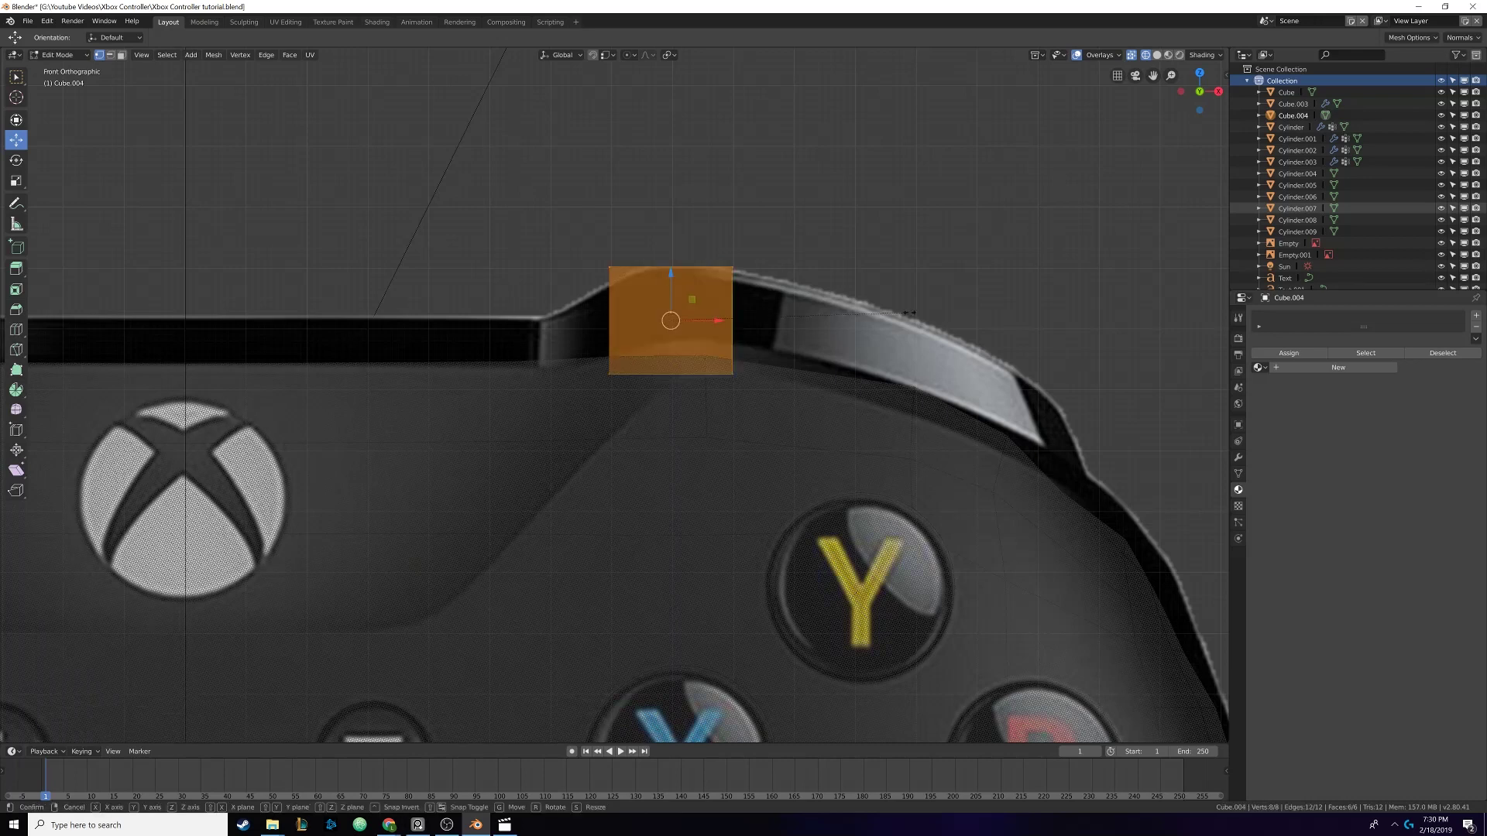
pyautogui.press('x')
pyautogui.click(750, 322)
# Extrude the cube's left face leftward and lower its upper-left edge to follow the slope
pyautogui.hotkey('alt', 'a')
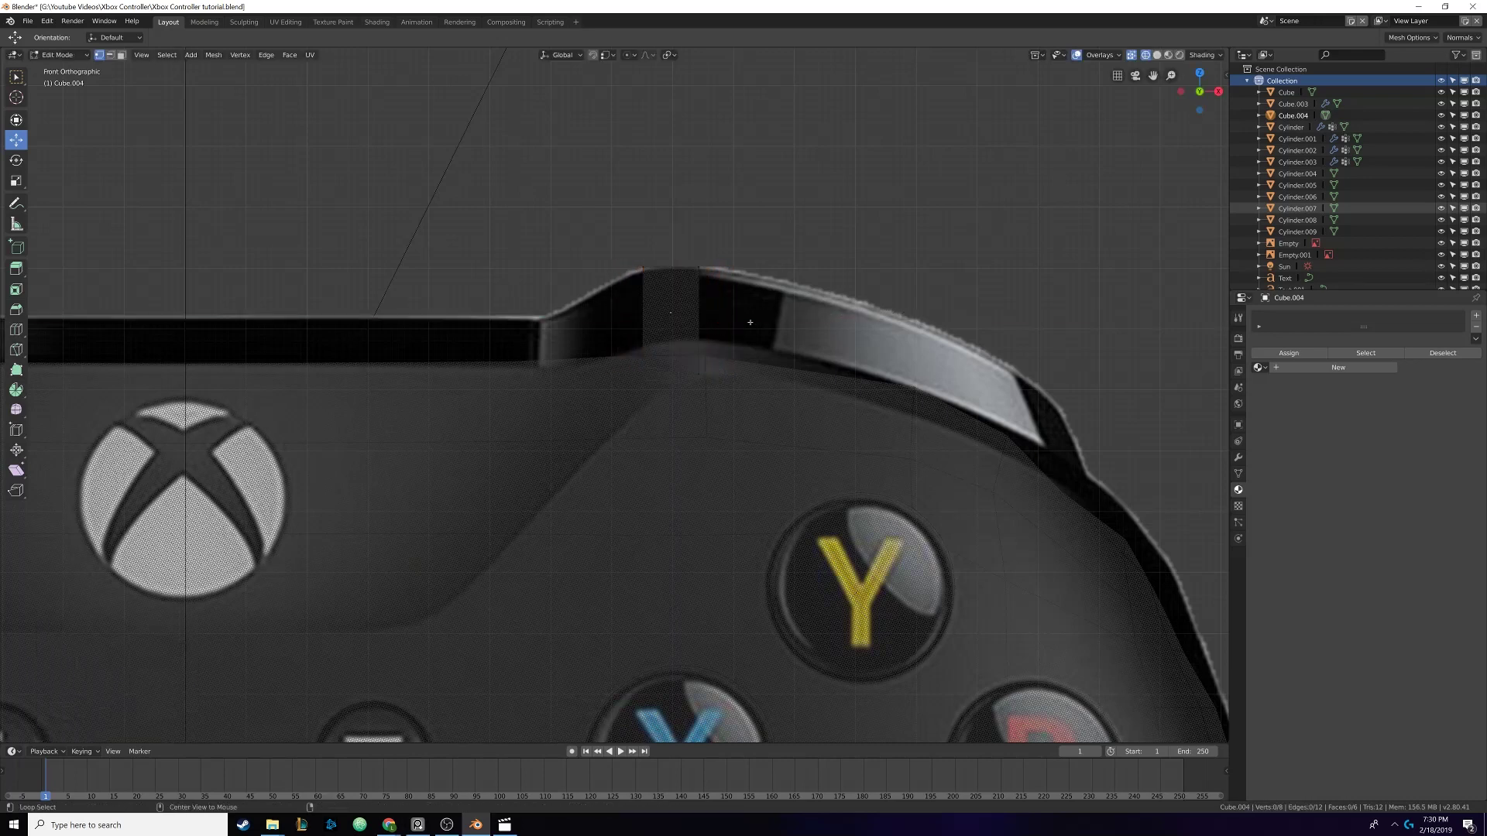
pyautogui.press('b')
pyautogui.moveTo(611, 240); pyautogui.dragTo(657, 414)
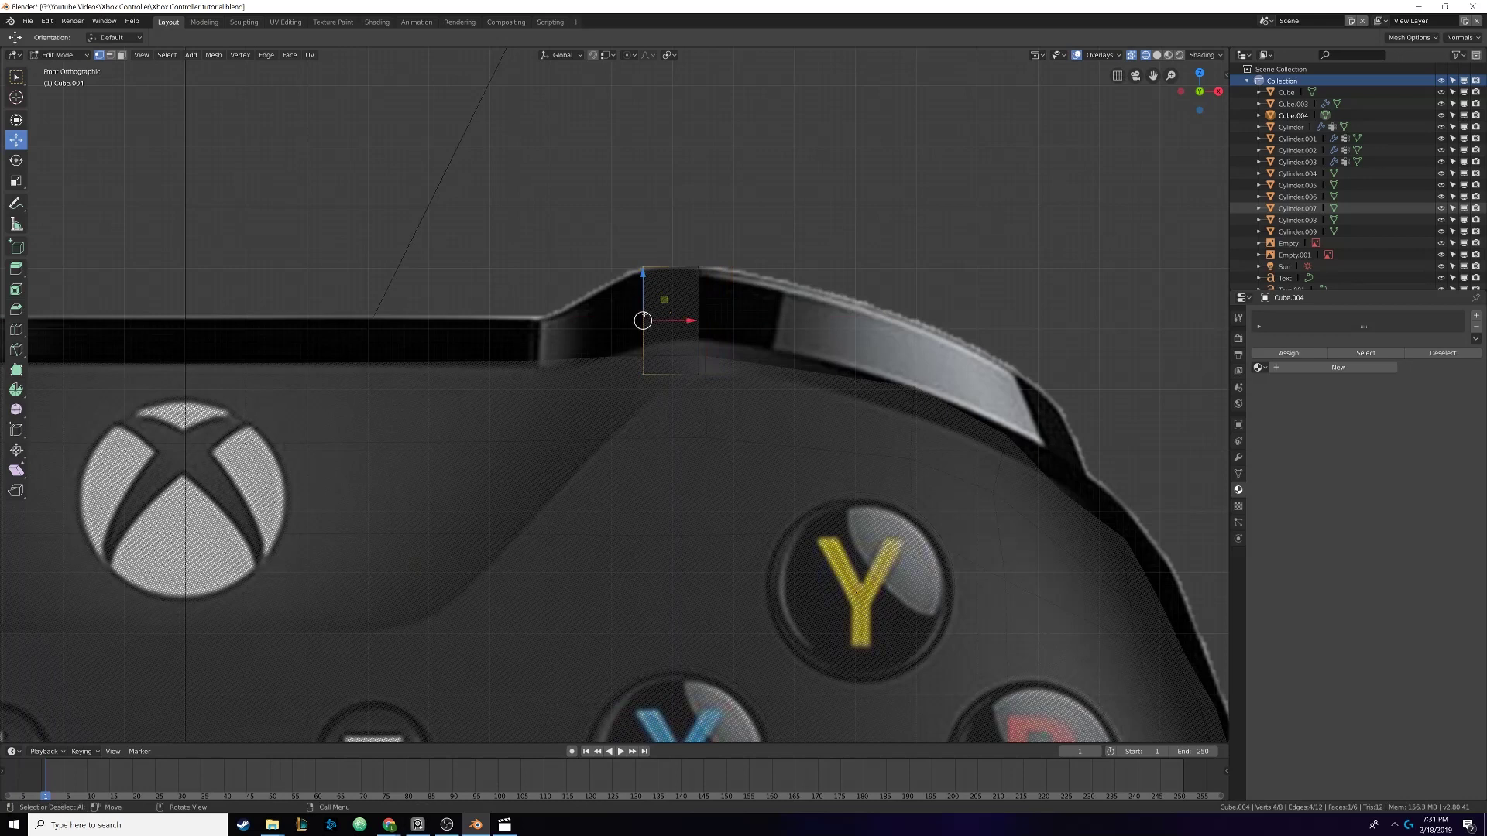
pyautogui.press('e')
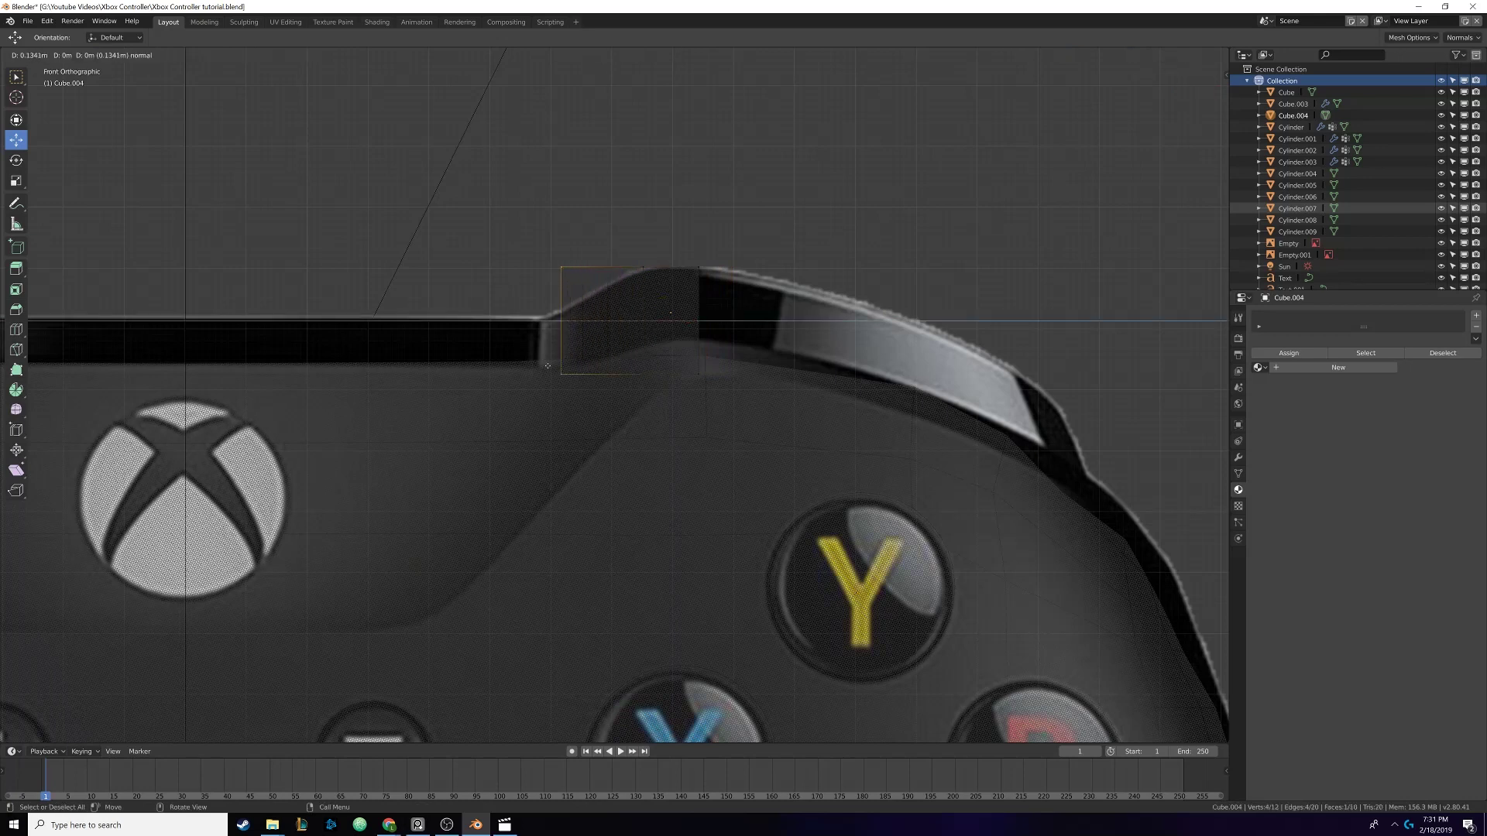
pyautogui.click(527, 360)
pyautogui.hotkey('alt', 'a')
pyautogui.press('b')
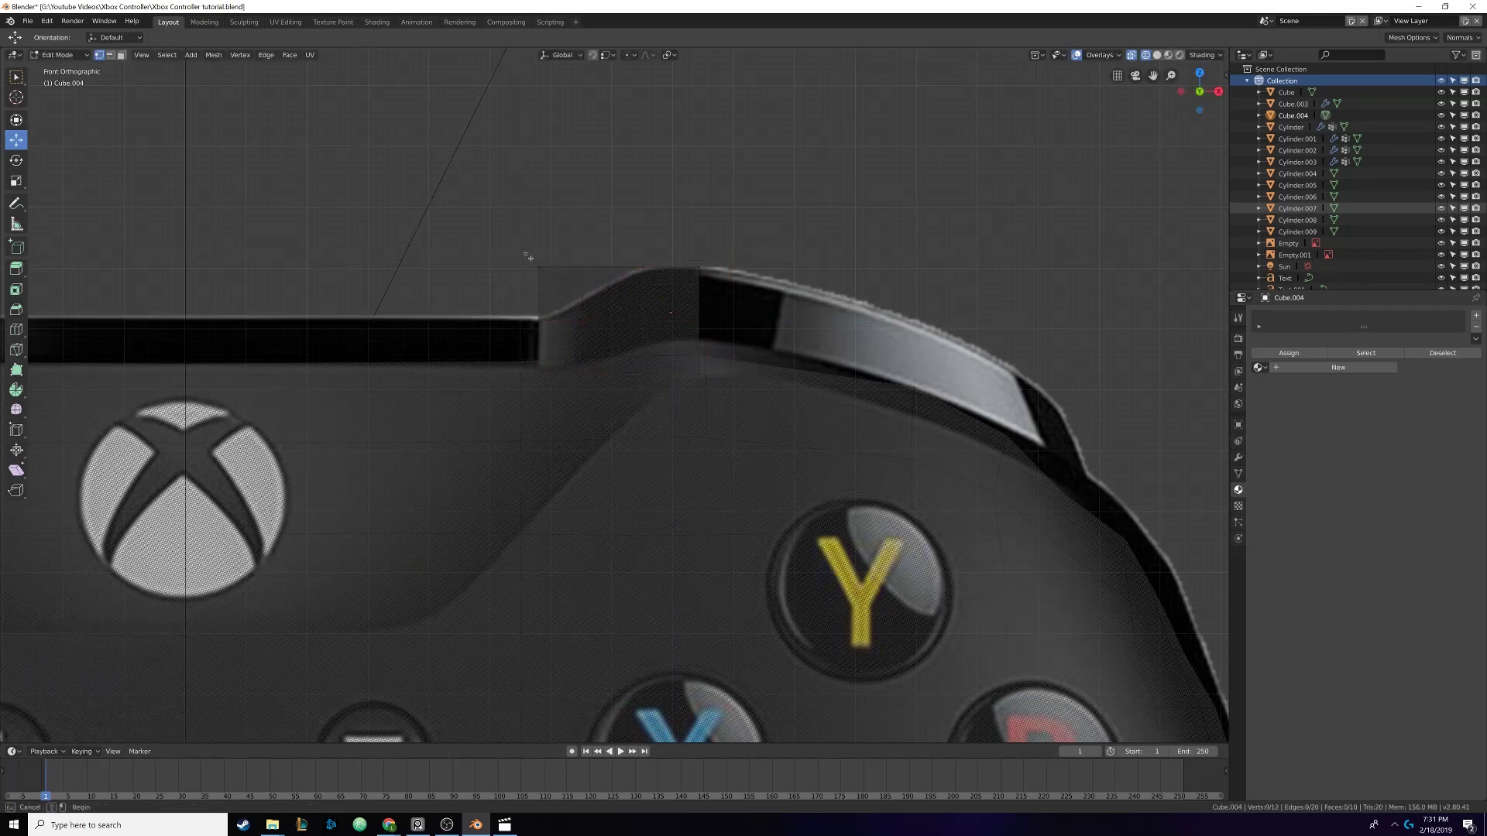
pyautogui.moveTo(527, 255); pyautogui.dragTo(592, 309)
pyautogui.moveTo(539, 219); pyautogui.dragTo(543, 273)
pyautogui.hotkey('alt', 'a')
# Extrude the right end along the bumper and lower the new end vertices
pyautogui.keyDown('shift'); pyautogui.moveTo(770, 356); pyautogui.dragTo(627, 333, button='middle'); pyautogui.keyUp('shift')
pyautogui.press('b')
pyautogui.moveTo(538, 225); pyautogui.dragTo(693, 236)
pyautogui.press('e')
pyautogui.click(736, 308)
pyautogui.hotkey('alt', 'a')
pyautogui.press('b')
pyautogui.hotkey('alt', 'a')
pyautogui.keyDown('shift'); pyautogui.moveTo(690, 243); pyautogui.dragTo(602, 197, button='middle'); pyautogui.keyUp('shift')
# Extrude the right end face further, lowering its lower-right and upper-right vertices along the bumper
pyautogui.press('b')
pyautogui.moveTo(583, 213); pyautogui.dragTo(666, 361)
pyautogui.press('e')
pyautogui.click(757, 333)
pyautogui.hotkey('alt', 'a')
pyautogui.press('b')
pyautogui.moveTo(691, 296); pyautogui.dragTo(738, 326)
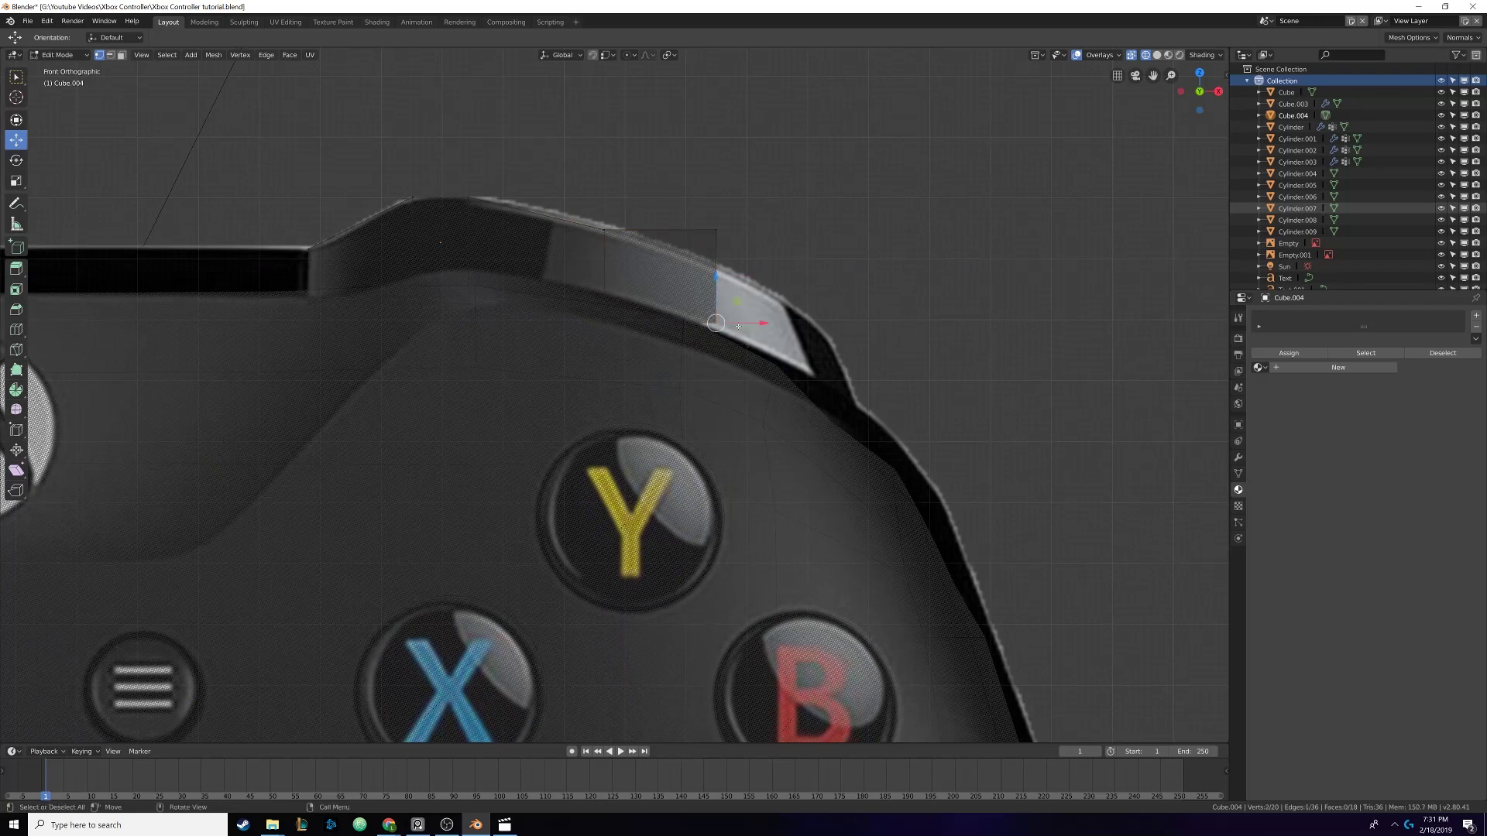
pyautogui.moveTo(718, 277); pyautogui.dragTo(717, 287)
pyautogui.hotkey('alt', 'a')
pyautogui.press('b')
pyautogui.moveTo(700, 219); pyautogui.dragTo(735, 250)
pyautogui.moveTo(718, 192); pyautogui.dragTo(724, 226)
# Extrude the end edge once more and lower it 0.0993 m along Z to follow the curve
pyautogui.keyDown('shift'); pyautogui.moveTo(729, 280); pyautogui.dragTo(637, 233, button='middle'); pyautogui.keyUp('shift')
pyautogui.hotkey('alt', 'a')
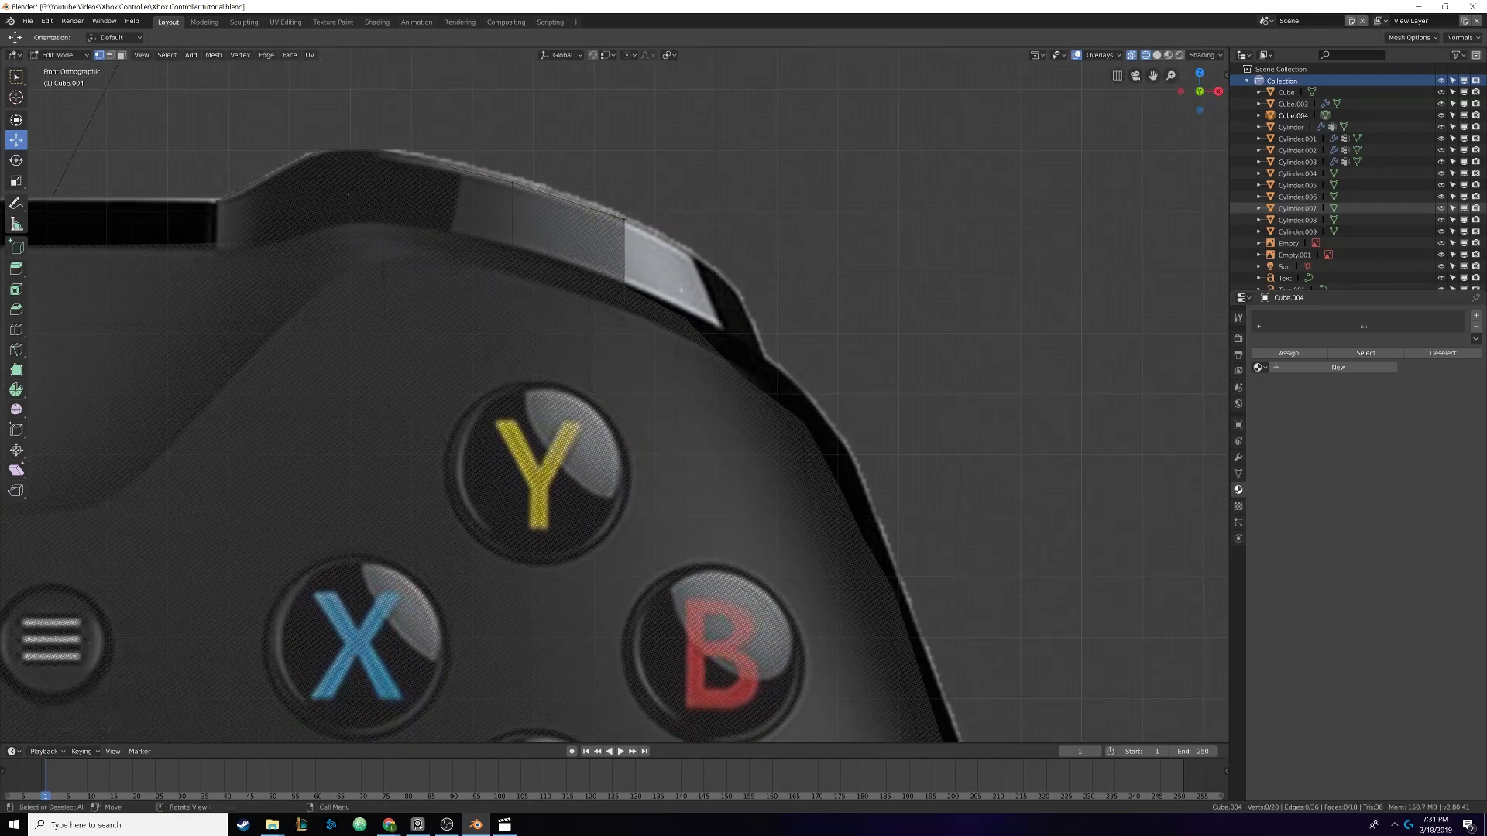
pyautogui.press('b')
pyautogui.moveTo(606, 193); pyautogui.dragTo(651, 349)
pyautogui.press('e')
pyautogui.click(724, 279)
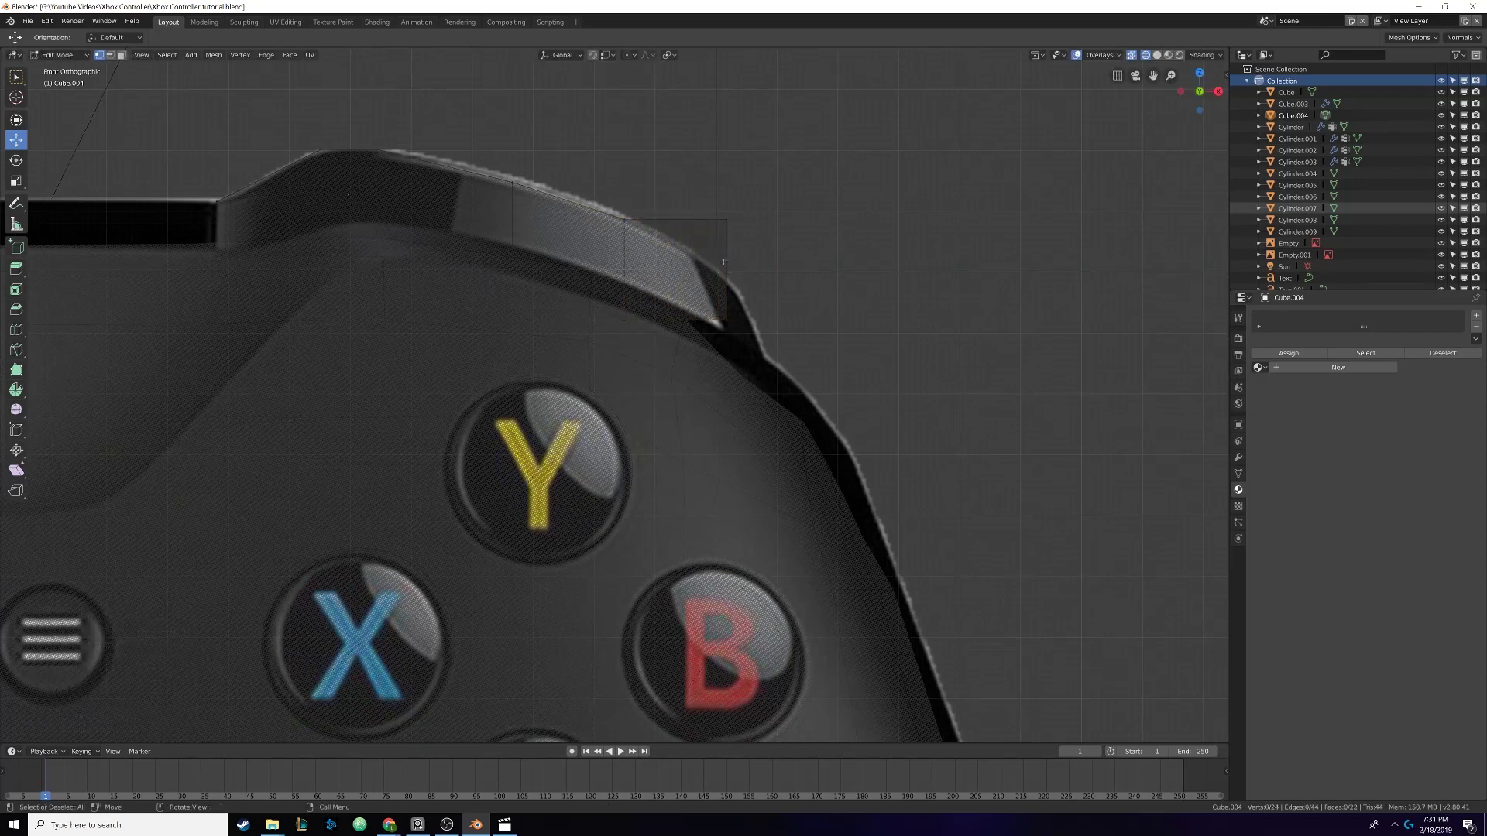
pyautogui.moveTo(728, 220); pyautogui.dragTo(731, 284)
pyautogui.moveTo(796, 386)
pyautogui.keyDown('shift'); pyautogui.mouseDown(button='middle')
pyautogui.moveTo(631, 364)
pyautogui.moveTo(590, 375)
pyautogui.mouseUp(button='middle'); pyautogui.keyUp('shift')
# Switch to solid shading and slide the bumper piece 0.0474 m along Y in Object Mode
pyautogui.scroll(-4, 635, 366)
pyautogui.press('z')
pyautogui.click(662, 386)
pyautogui.moveTo(670, 374); pyautogui.dragTo(699, 372, button='middle')
pyautogui.press('Tab')
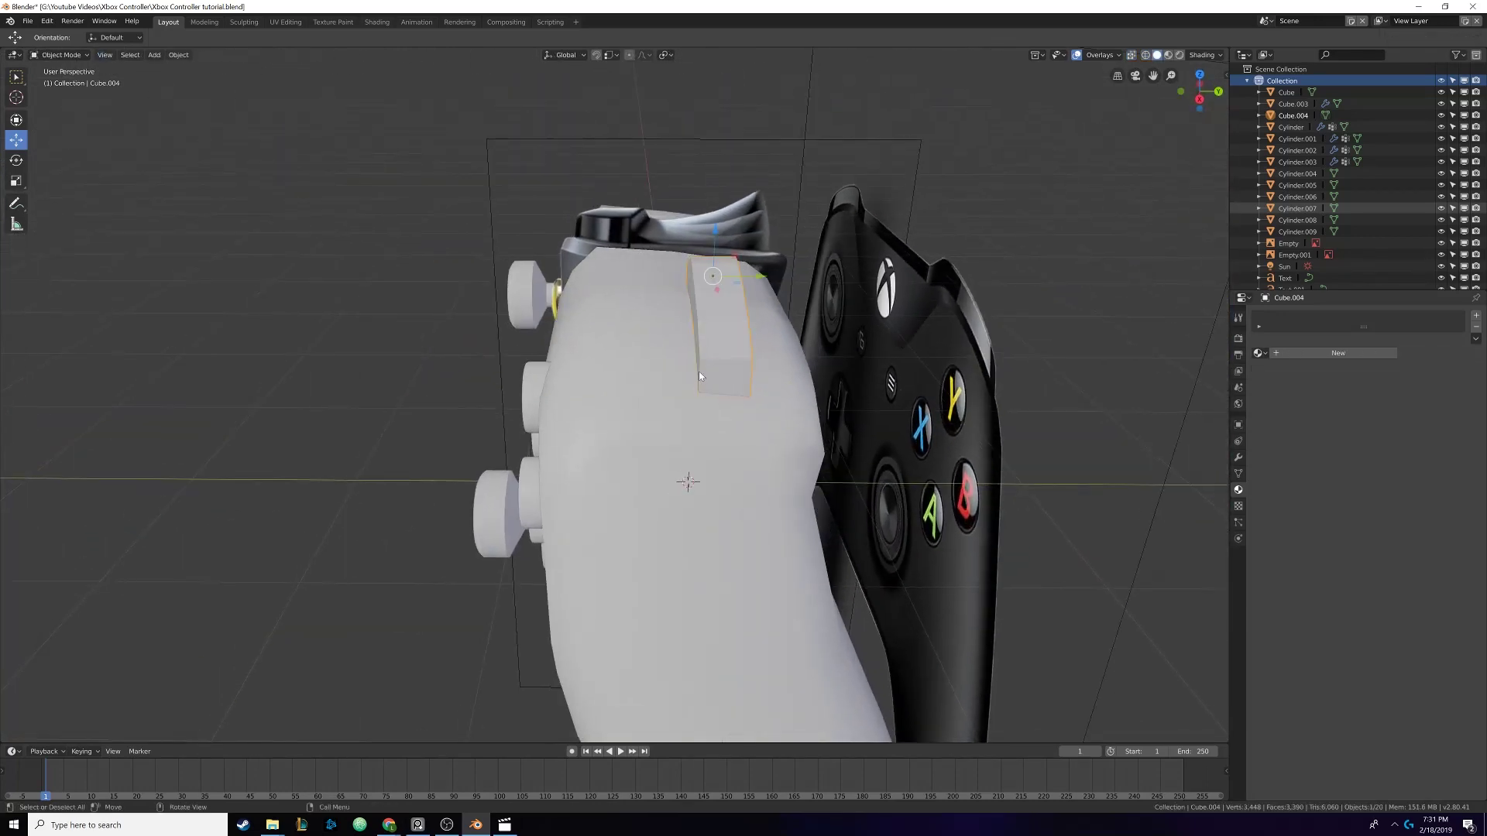
pyautogui.moveTo(767, 279); pyautogui.dragTo(669, 310)
# Check the bumper's placement from the Right Orthographic view and orbit over the controller's top
pyautogui.press('KP_3')
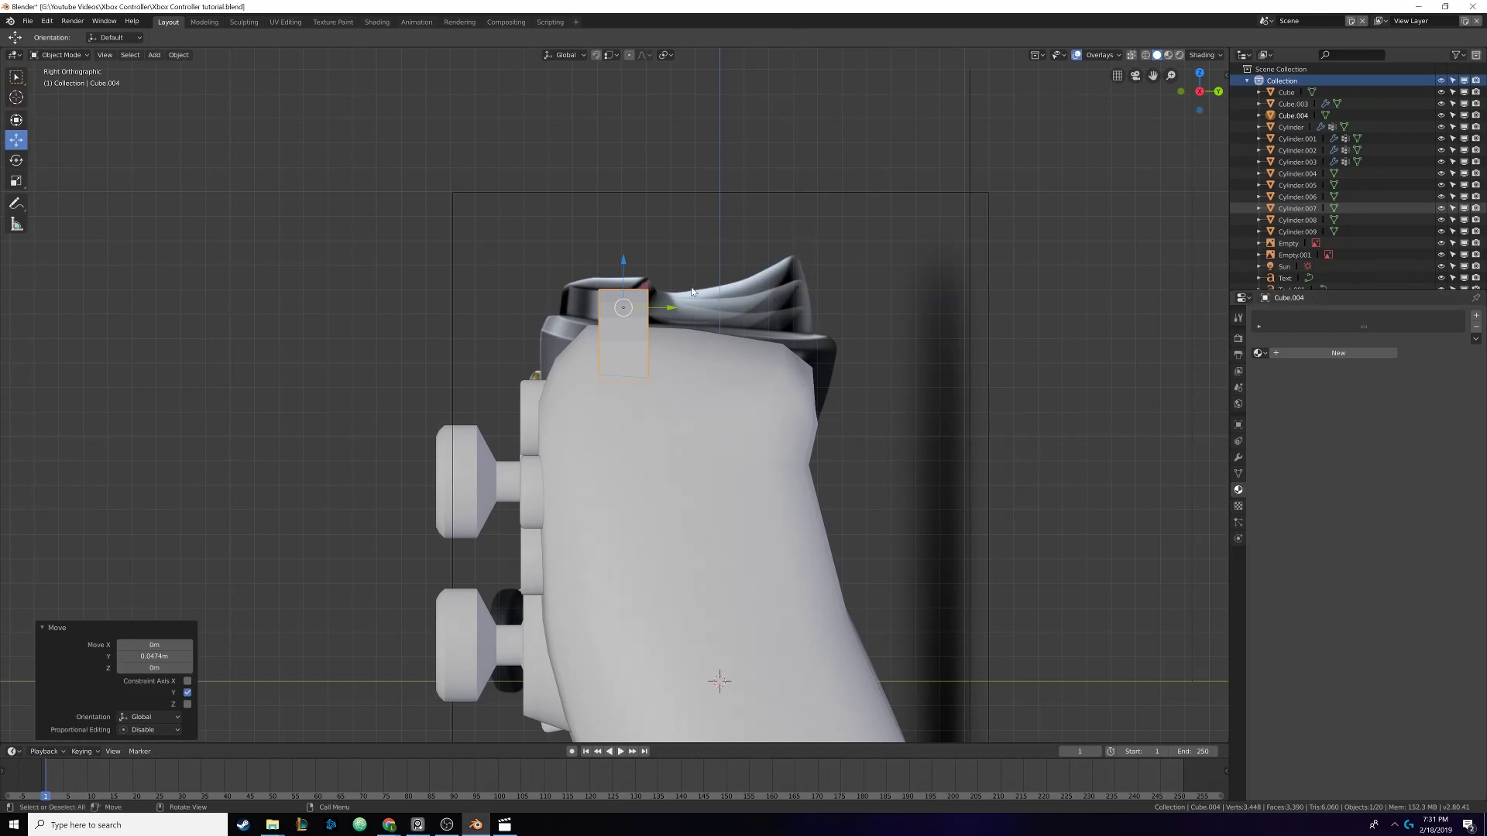
pyautogui.moveTo(672, 281); pyautogui.dragTo(766, 362, button='middle')
pyautogui.moveTo(616, 332); pyautogui.dragTo(517, 254, button='middle')
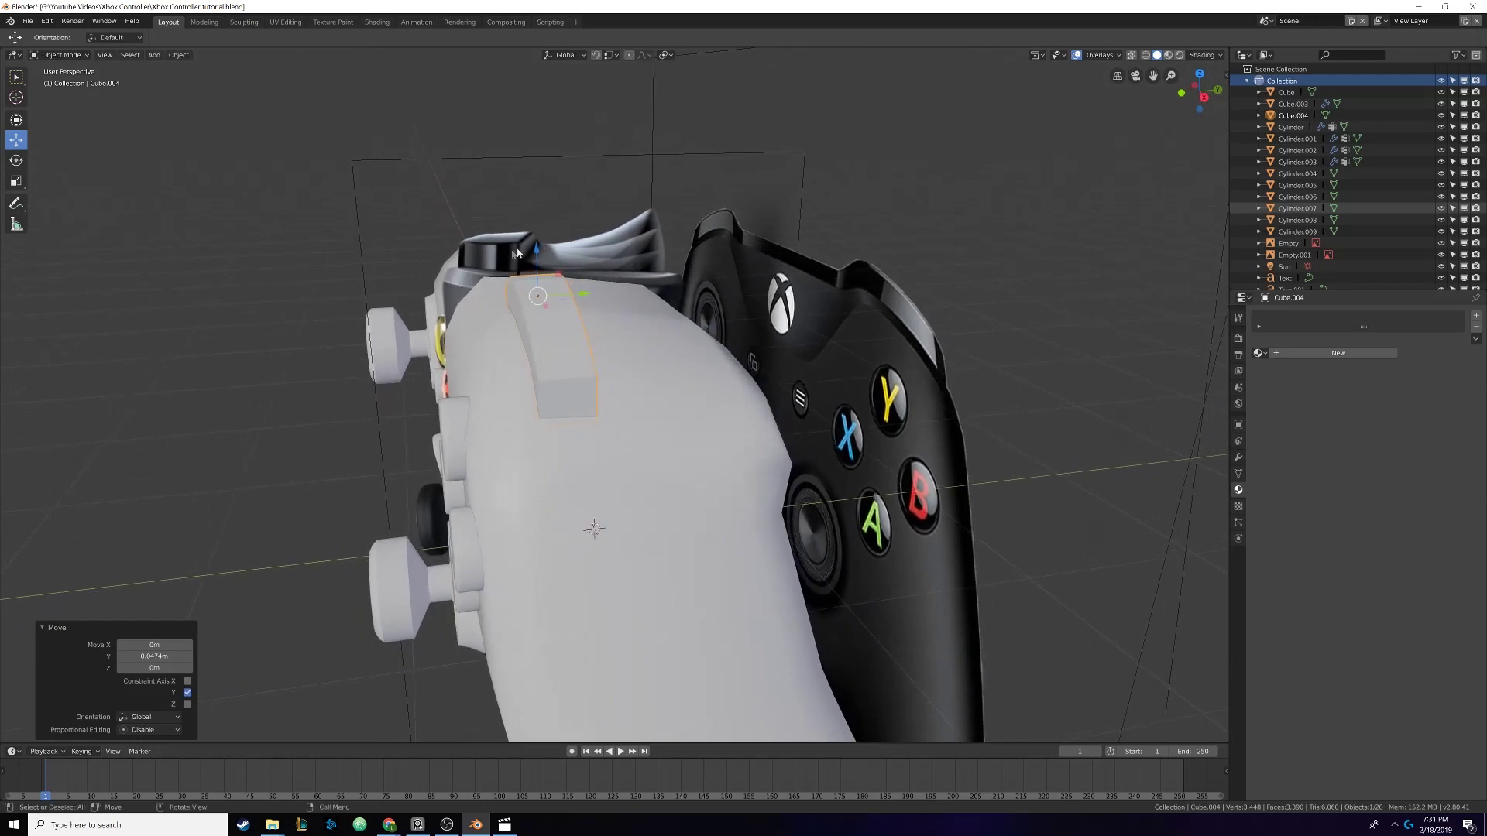
pyautogui.press('Tab')
pyautogui.moveTo(569, 306); pyautogui.dragTo(588, 267, button='middle')
# Select the face beside the strip's end and move it with proportional editing enabled
pyautogui.click(542, 282)
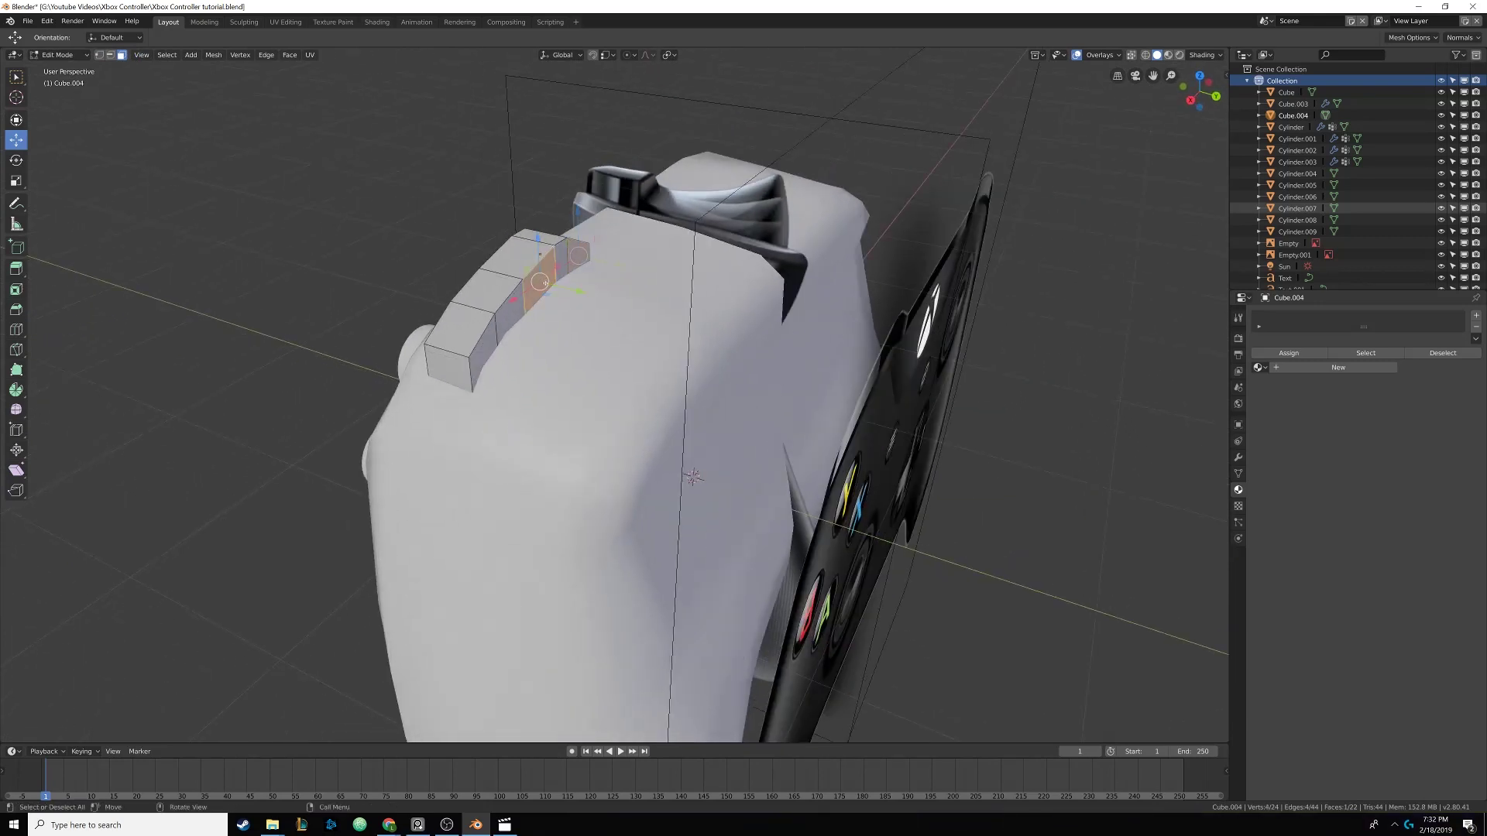
pyautogui.click(629, 56)
pyautogui.click(641, 80)
pyautogui.moveTo(536, 295); pyautogui.dragTo(592, 338, button='middle')
pyautogui.press('g')
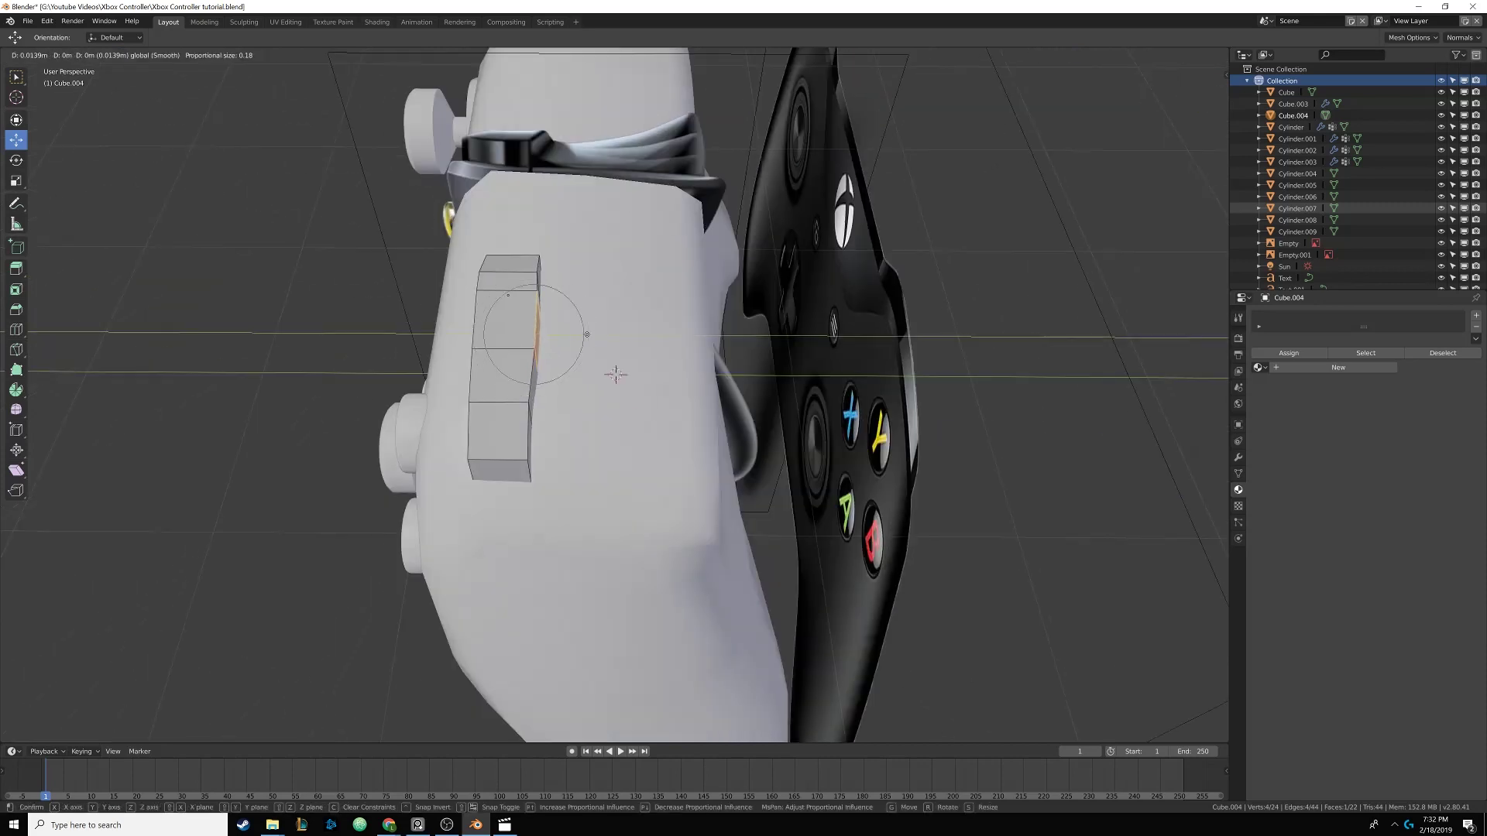
pyautogui.moveTo(596, 335); pyautogui.dragTo(598, 336)
pyautogui.moveTo(597, 336); pyautogui.dragTo(648, 316, button='middle')
# In Object Mode, nudge the bumper along Y to 0.0542 m, checking from the right view
pyautogui.press('Tab')
pyautogui.moveTo(621, 276); pyautogui.dragTo(628, 265)
pyautogui.press('KP_3')
pyautogui.press('z')
pyautogui.press('Escape')
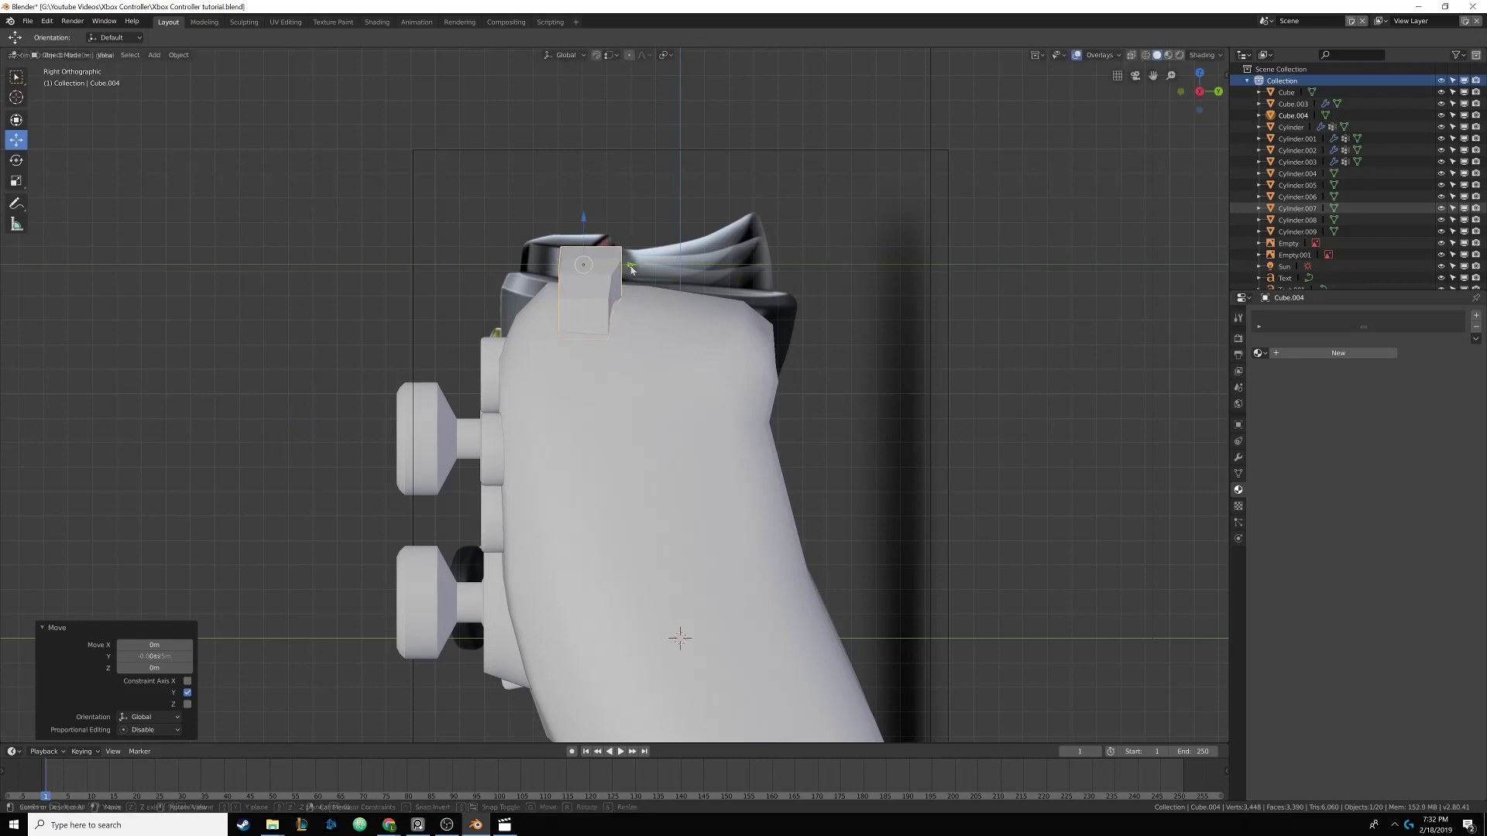
pyautogui.moveTo(628, 265); pyautogui.dragTo(649, 327, button='middle')
# Apply Shade Smooth to the bumper and try Auto Smooth, then turn it back off
pyautogui.scroll(3, 714, 363)
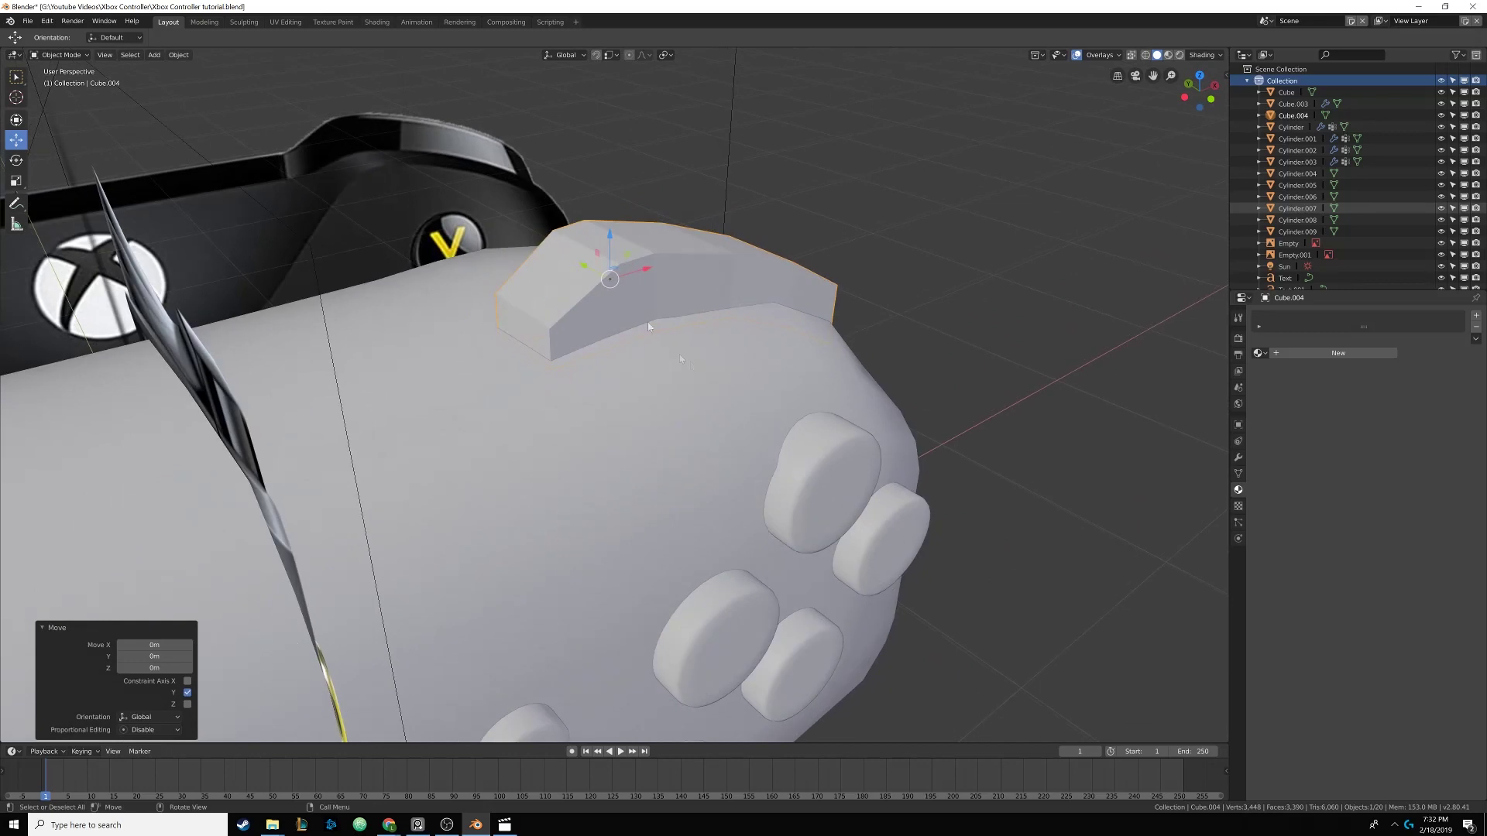
pyautogui.click(179, 55)
pyautogui.click(224, 286)
pyautogui.moveTo(457, 299); pyautogui.dragTo(534, 326, button='middle')
pyautogui.moveTo(1150, 474); pyautogui.dragTo(1141, 475, button='middle')
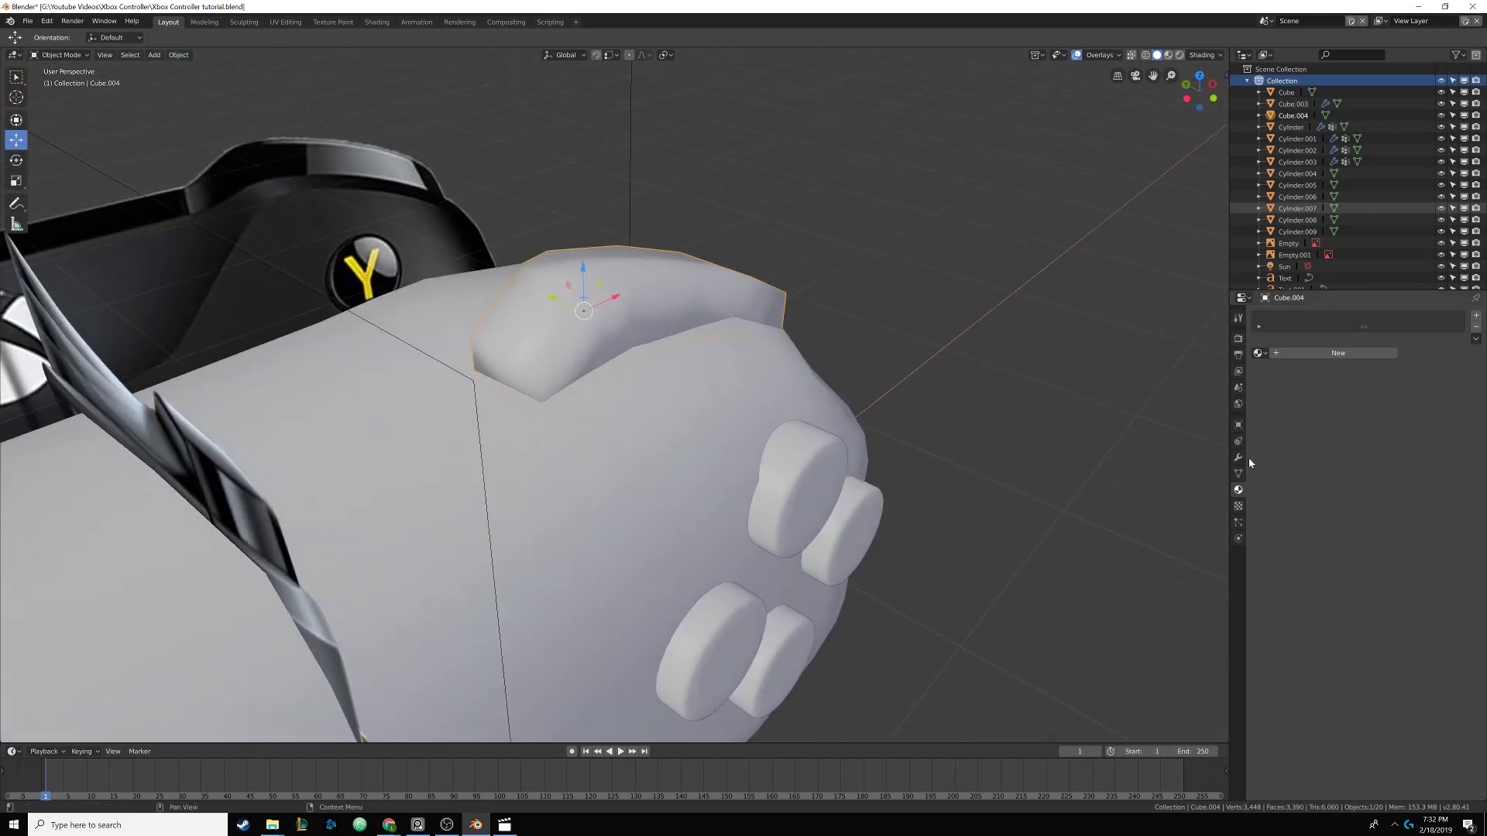
pyautogui.click(1238, 474)
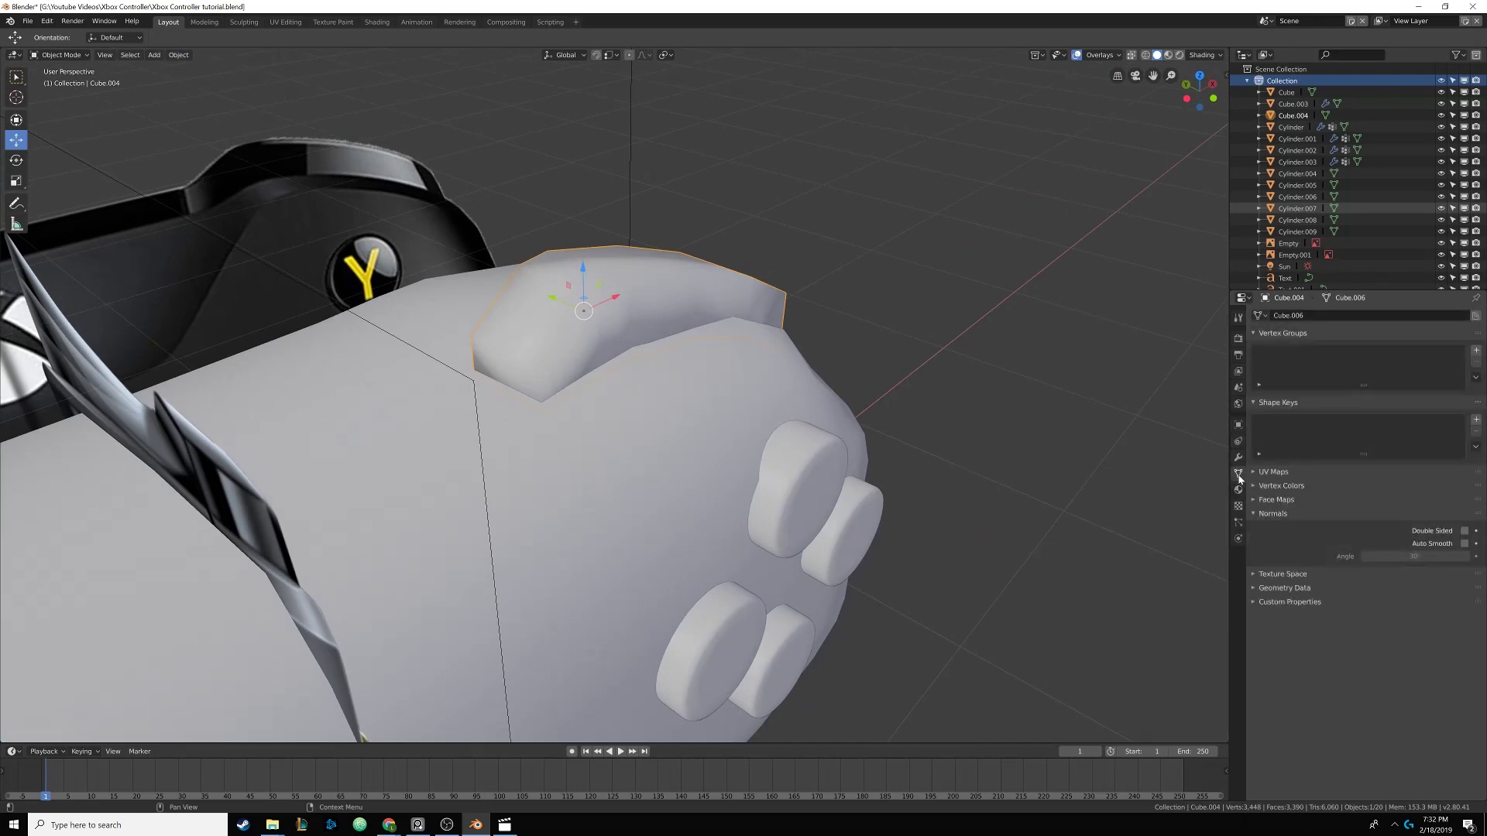
pyautogui.click(1464, 544)
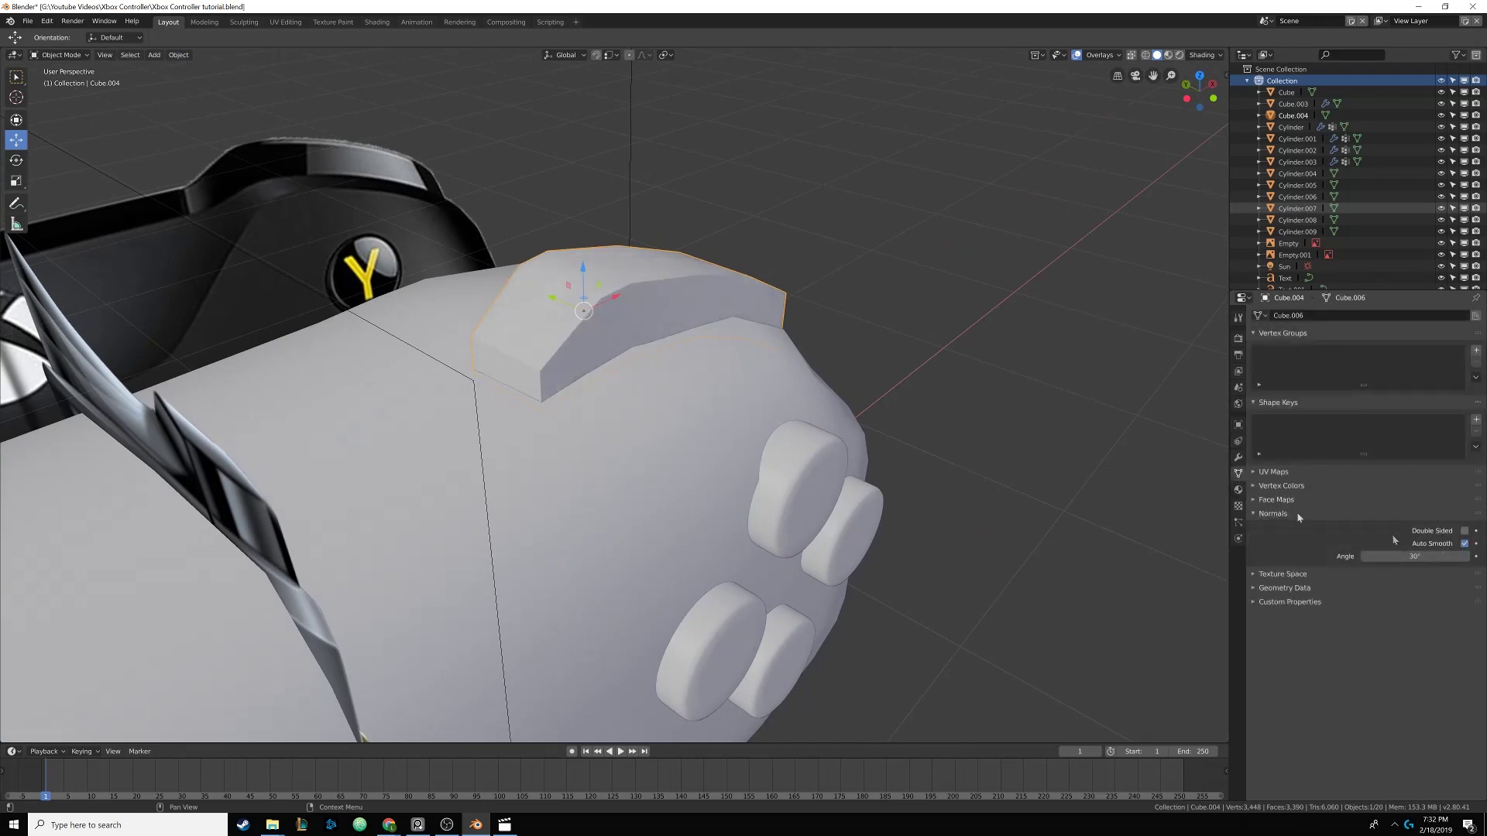
pyautogui.moveTo(813, 391)
pyautogui.mouseDown(button='middle')
pyautogui.moveTo(682, 370)
pyautogui.moveTo(640, 381)
pyautogui.moveTo(770, 397)
pyautogui.moveTo(852, 431)
pyautogui.mouseUp(button='middle')
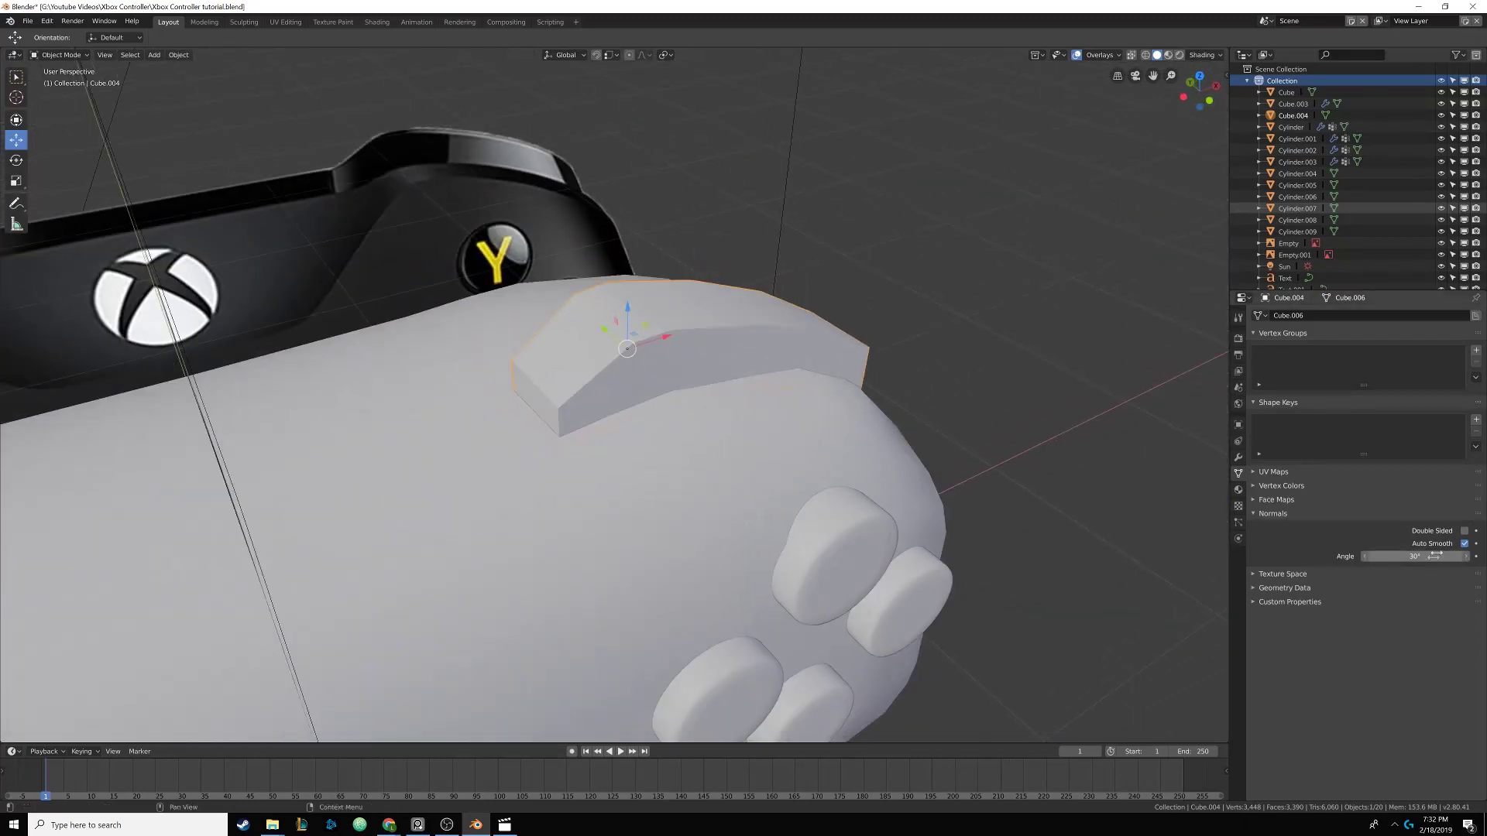
pyautogui.click(1465, 543)
# Open the bumper's Add Modifier list in the Modifiers panel
pyautogui.click(1239, 458)
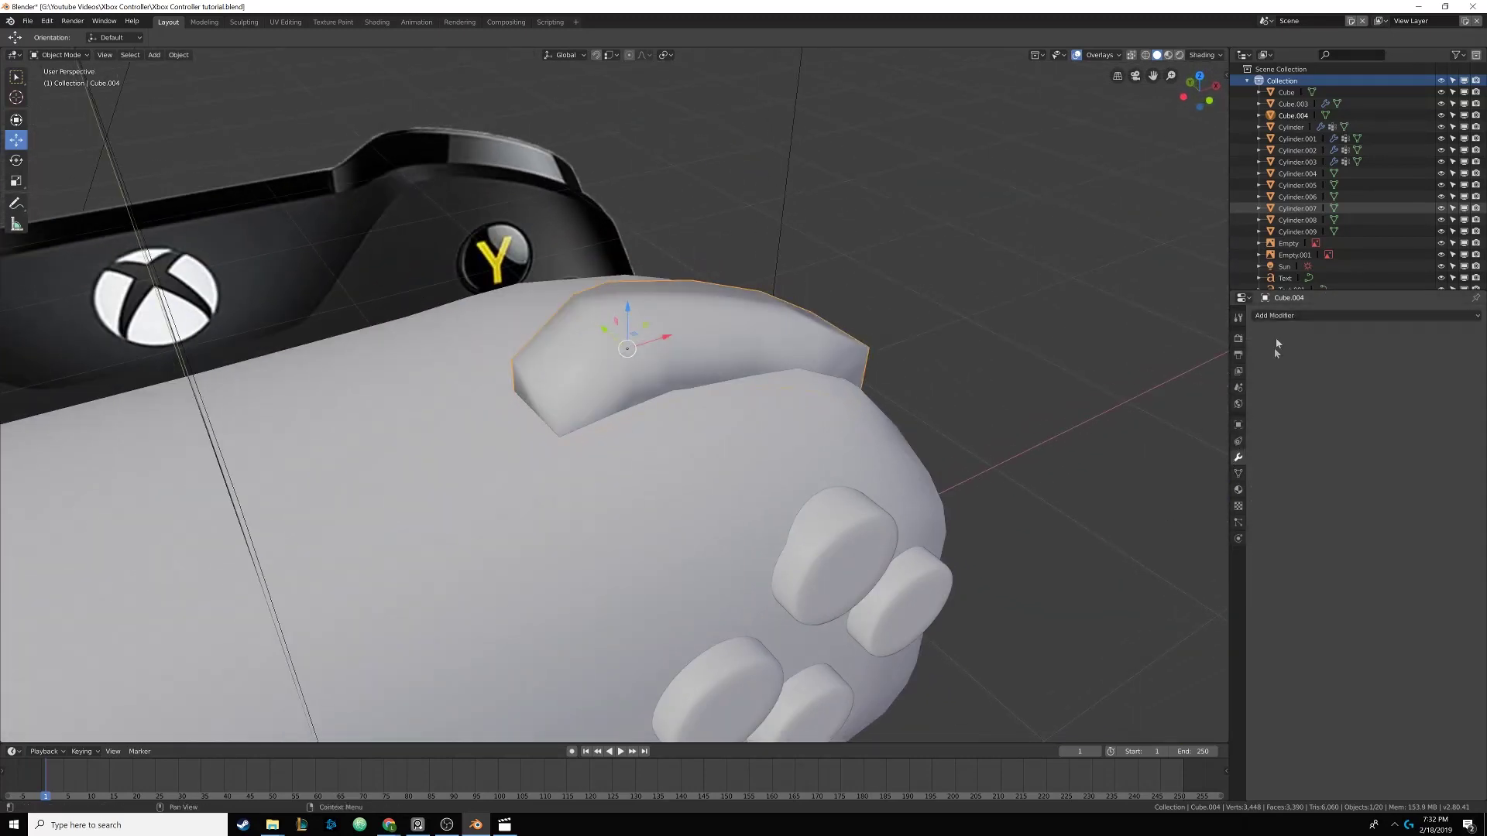
pyautogui.click(1287, 316)
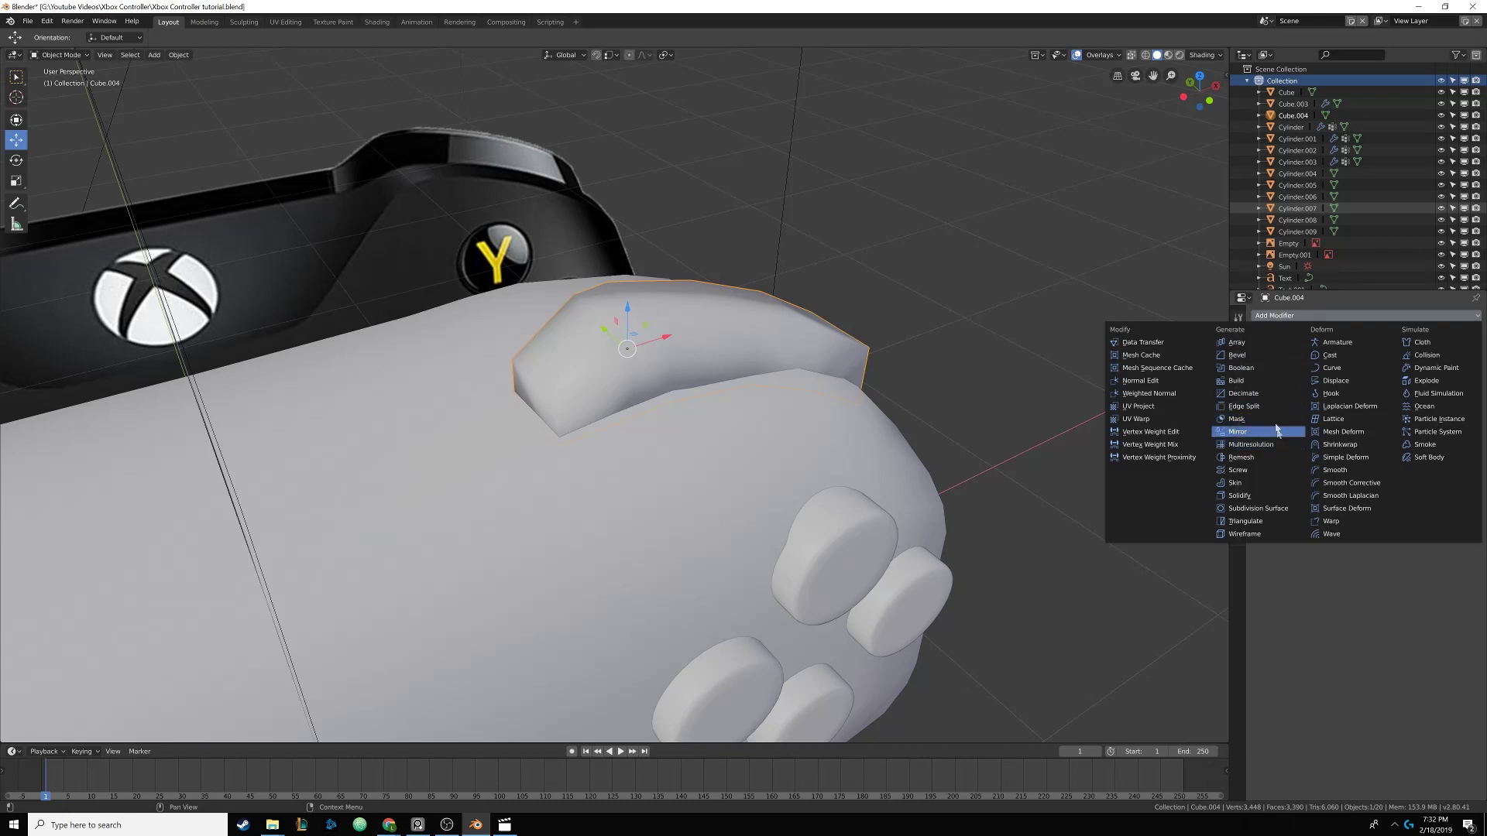
pyautogui.moveTo(897, 370); pyautogui.dragTo(865, 353, button='middle')
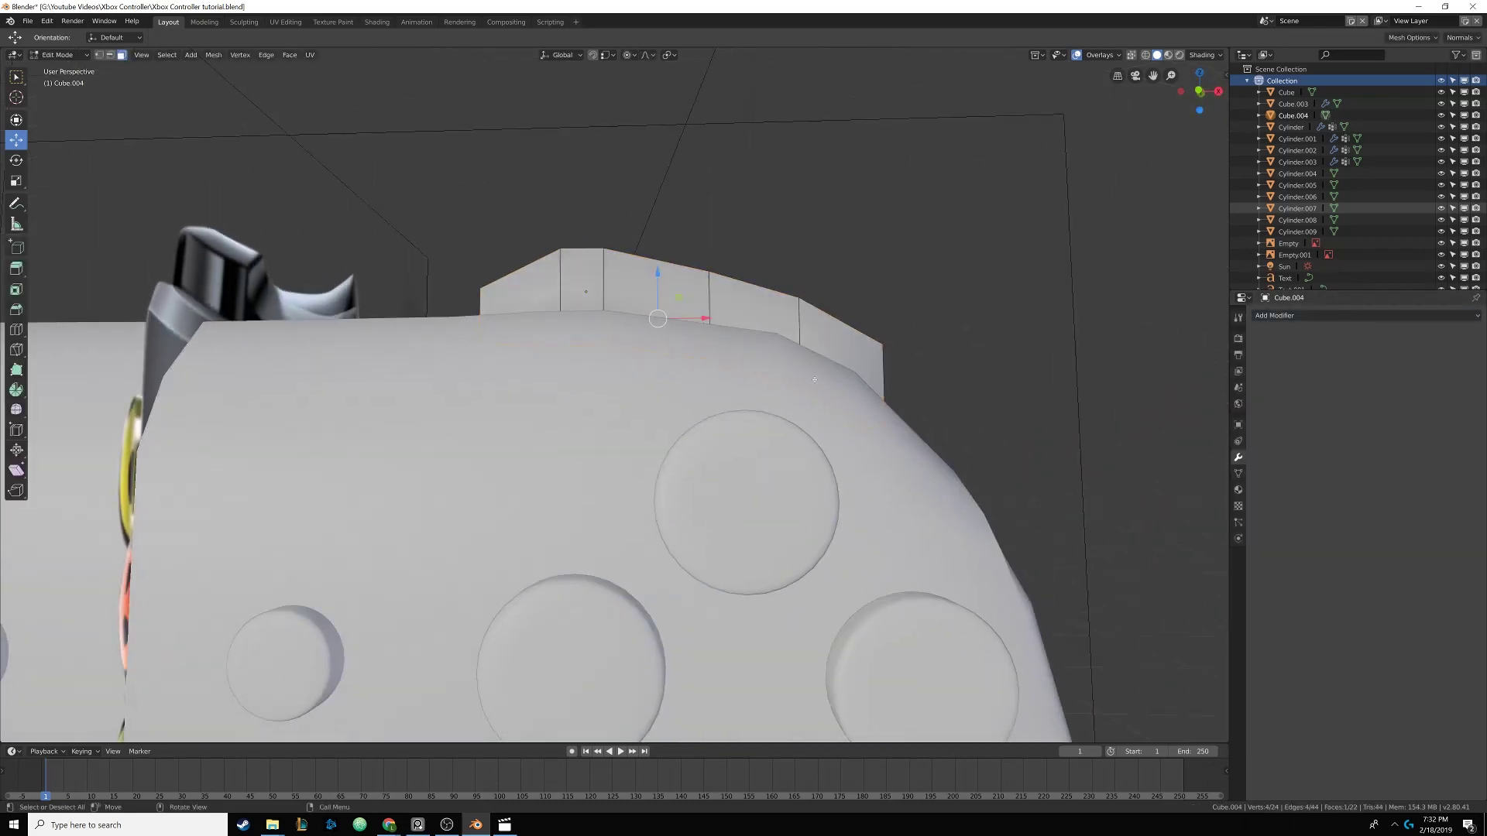
pyautogui.press('Tab')
pyautogui.moveTo(814, 379); pyautogui.dragTo(719, 274, button='middle')
# Isolate the bumper in local view and delete its selected bottom faces
pyautogui.press('KP_Divide')
pyautogui.press('Tab')
pyautogui.click(527, 353)
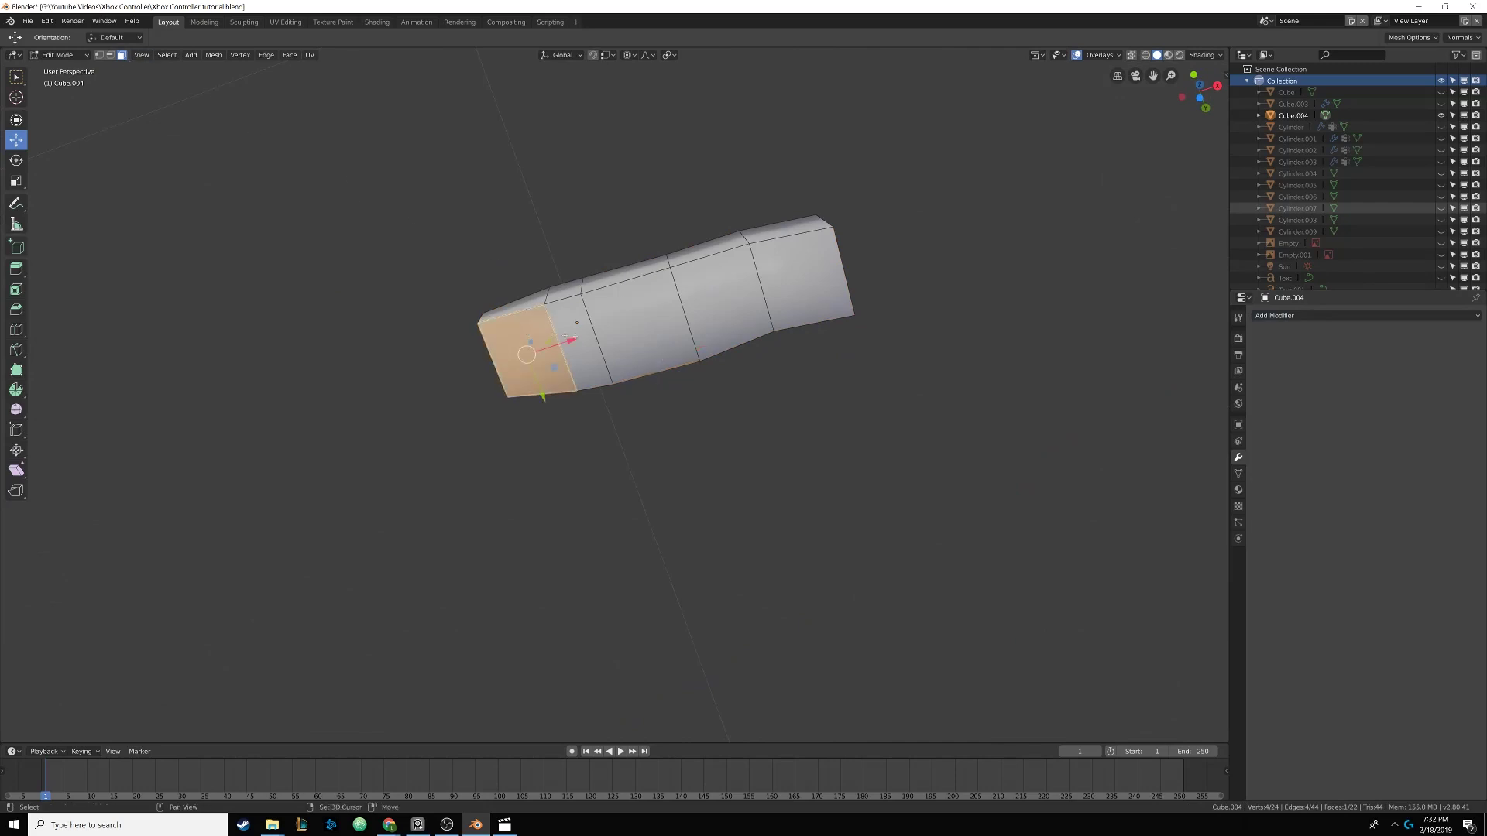
pyautogui.keyDown('shift'); pyautogui.click(664, 320); pyautogui.keyUp('shift')
pyautogui.click(628, 55)
pyautogui.click(635, 101)
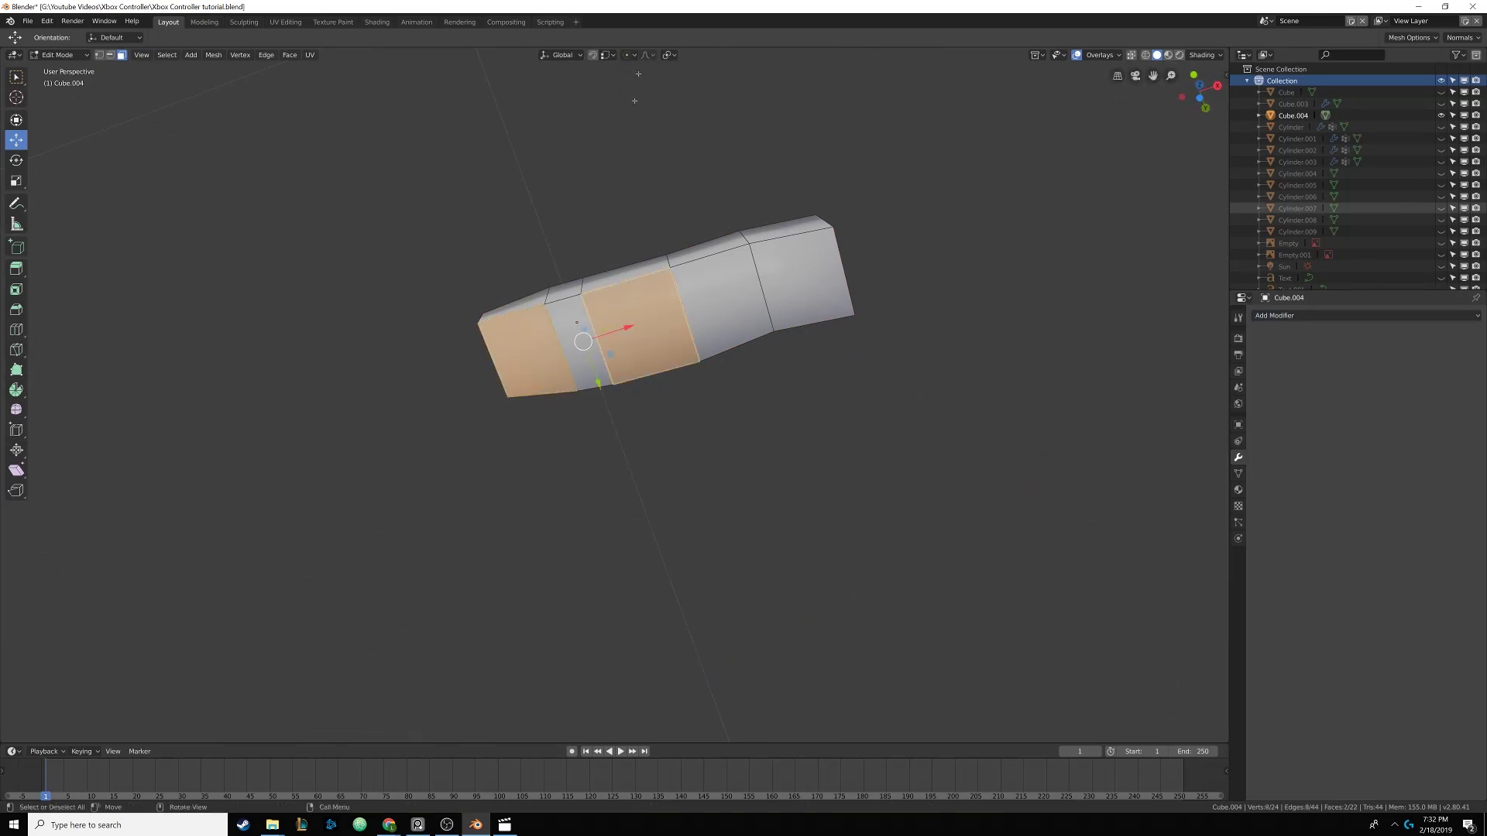
pyautogui.keyDown('shift'); pyautogui.click(717, 298); pyautogui.keyUp('shift')
pyautogui.keyDown('shift'); pyautogui.click(798, 272); pyautogui.keyUp('shift')
pyautogui.press('x')
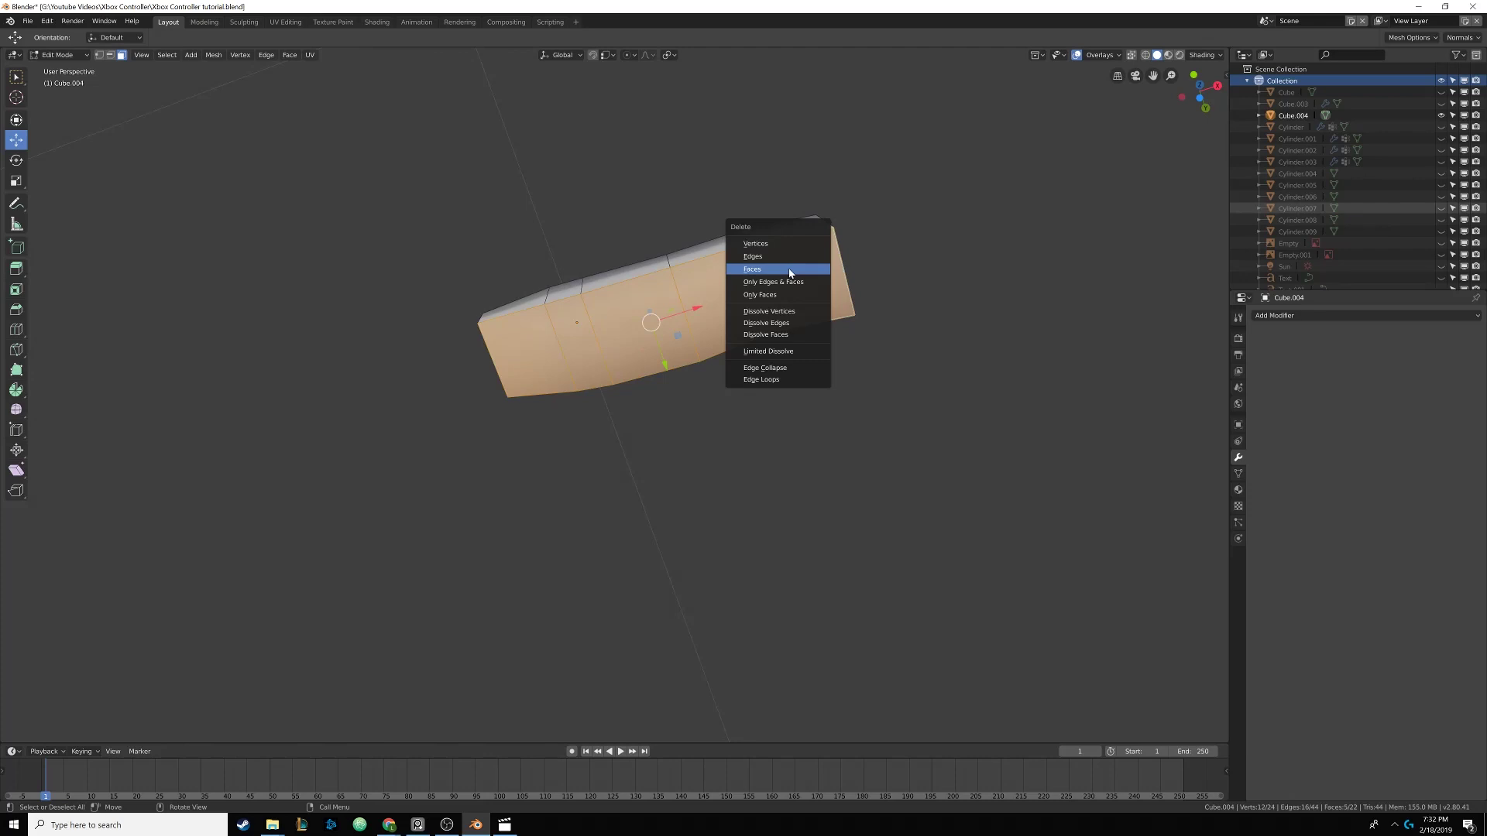
pyautogui.click(790, 271)
# Return to Object Mode, unhide the rest of the controller, and reselect the bumper piece
pyautogui.moveTo(788, 273); pyautogui.dragTo(829, 399, button='middle')
pyautogui.press('Tab')
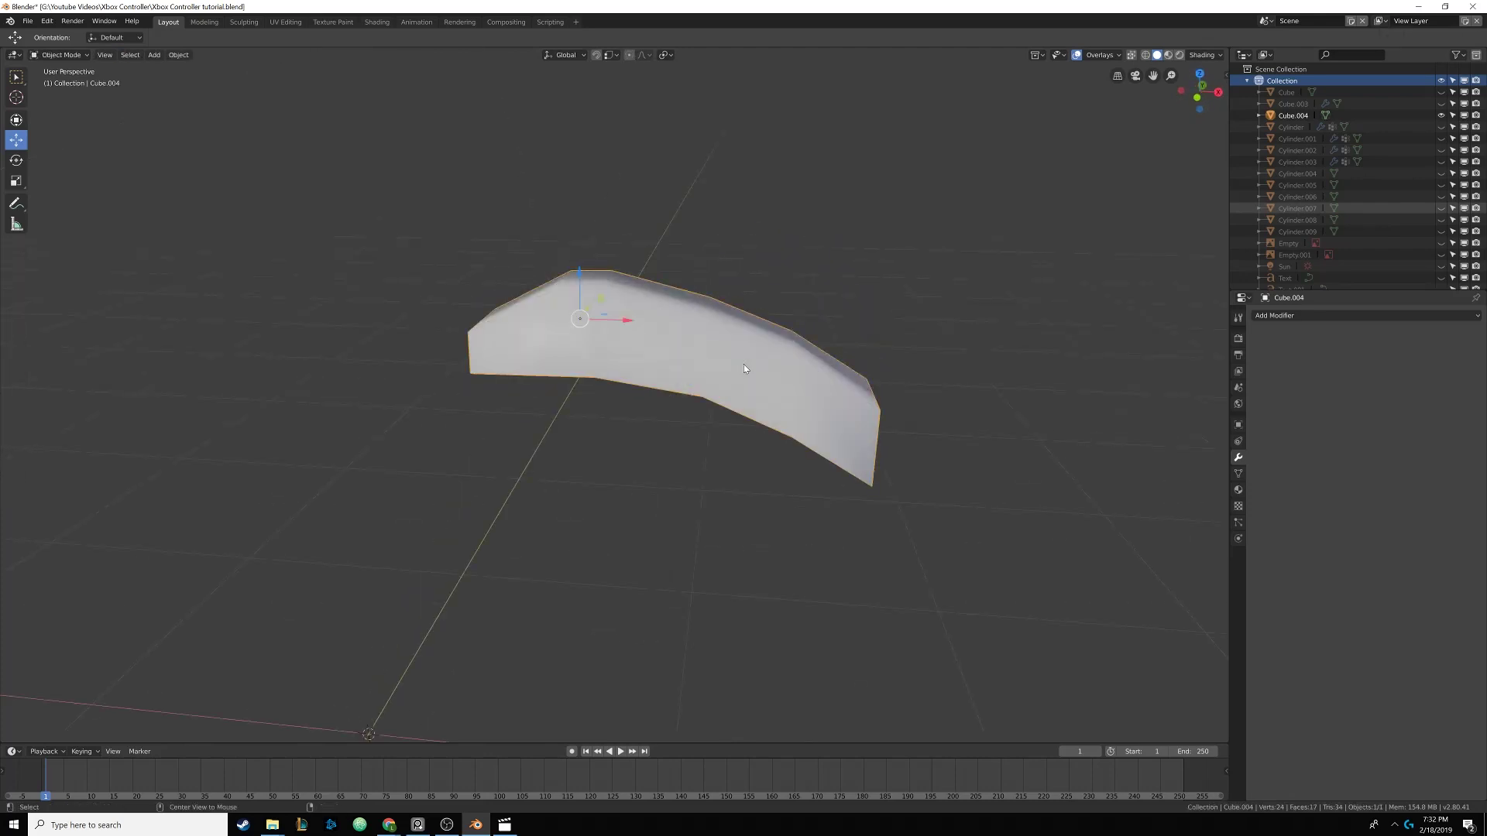
pyautogui.hotkey('alt', 'h')
pyautogui.click(680, 332)
pyautogui.moveTo(576, 335); pyautogui.dragTo(759, 364, button='middle')
pyautogui.click(601, 319)
pyautogui.click(1282, 316)
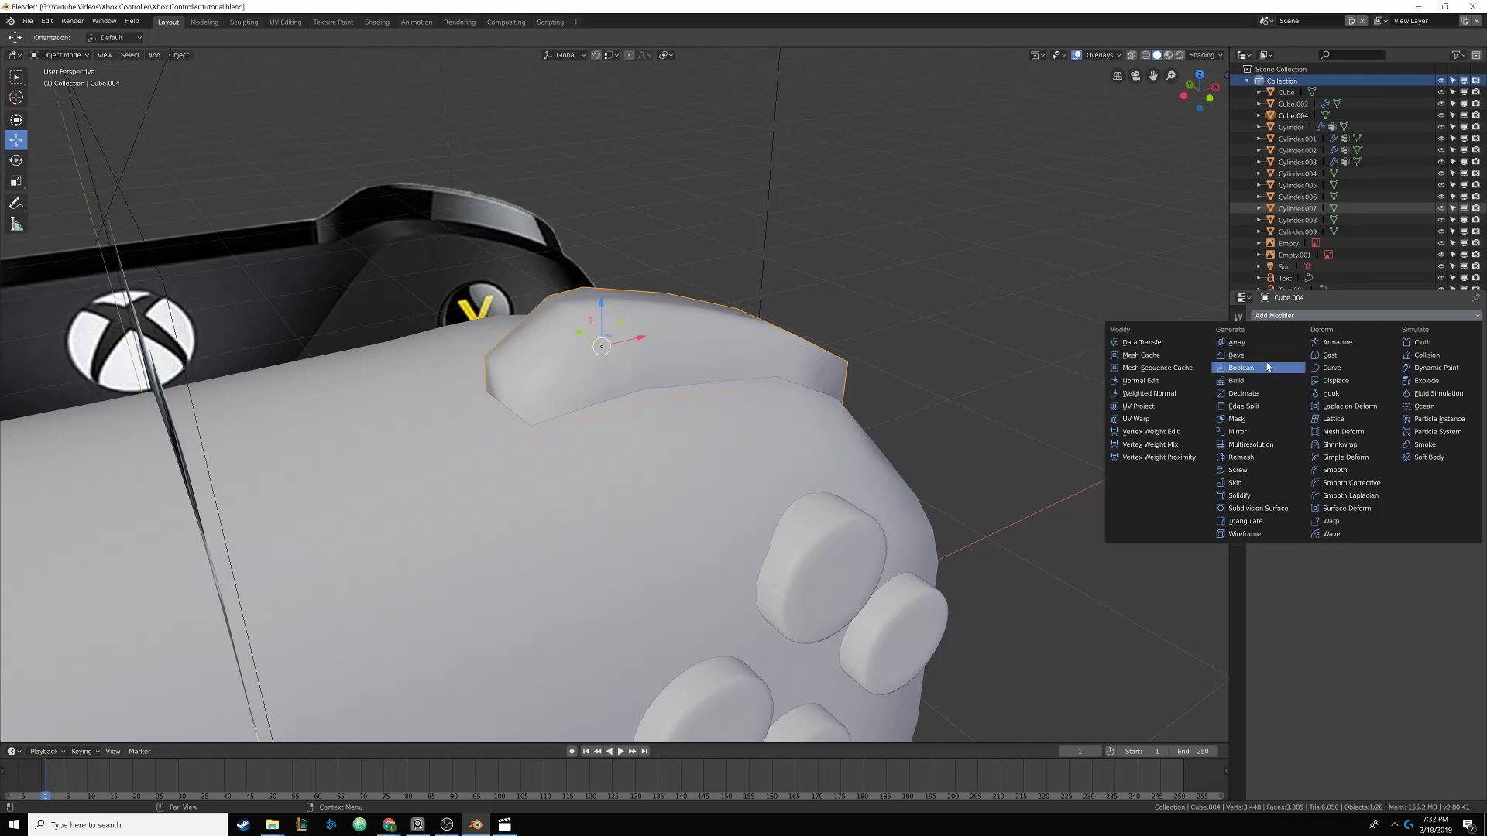
pyautogui.click(1236, 355)
pyautogui.moveTo(870, 352); pyautogui.dragTo(819, 354, button='middle')
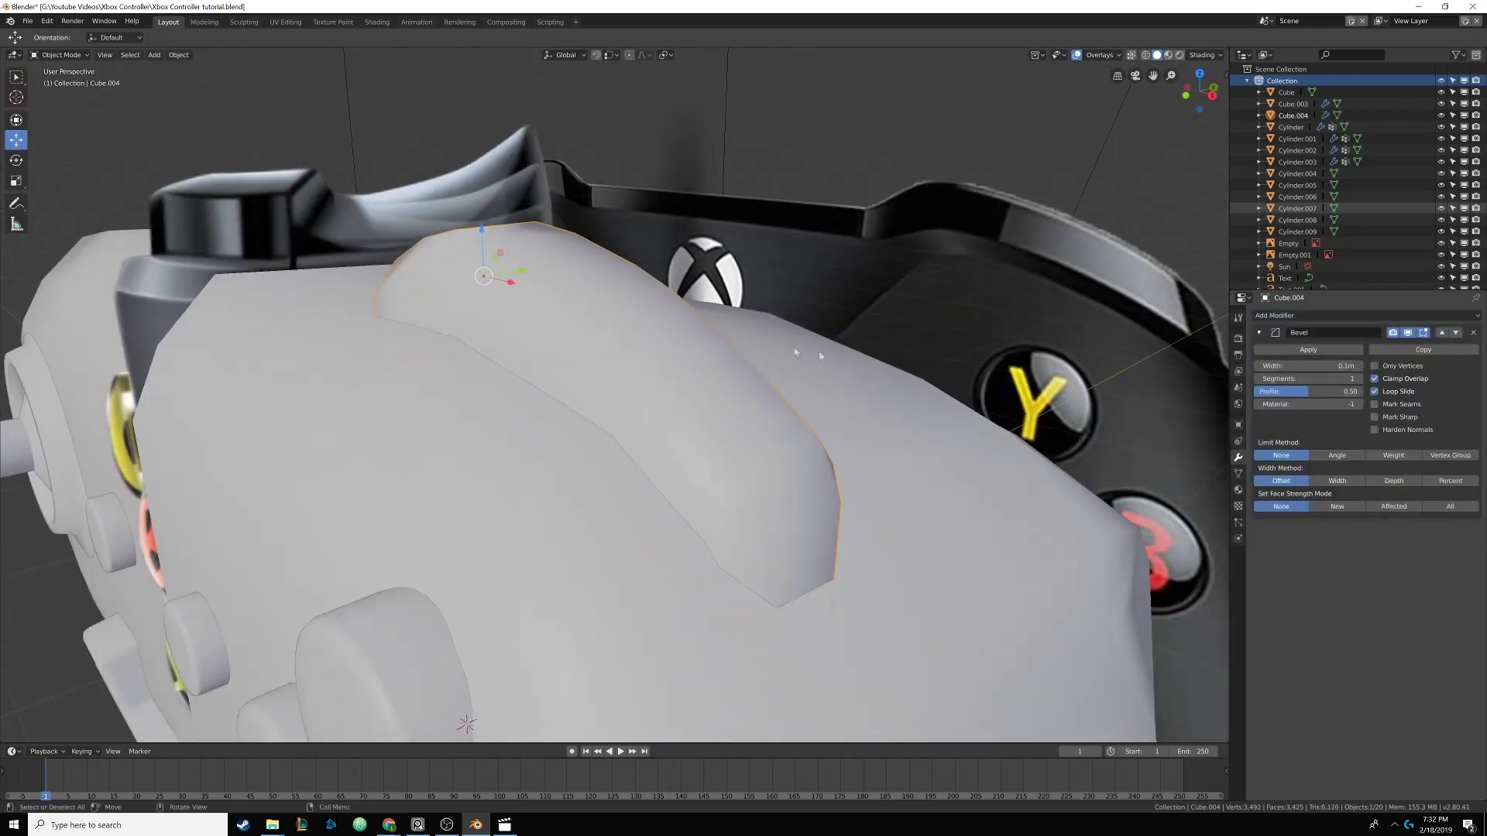
pyautogui.click(178, 54)
pyautogui.click(219, 301)
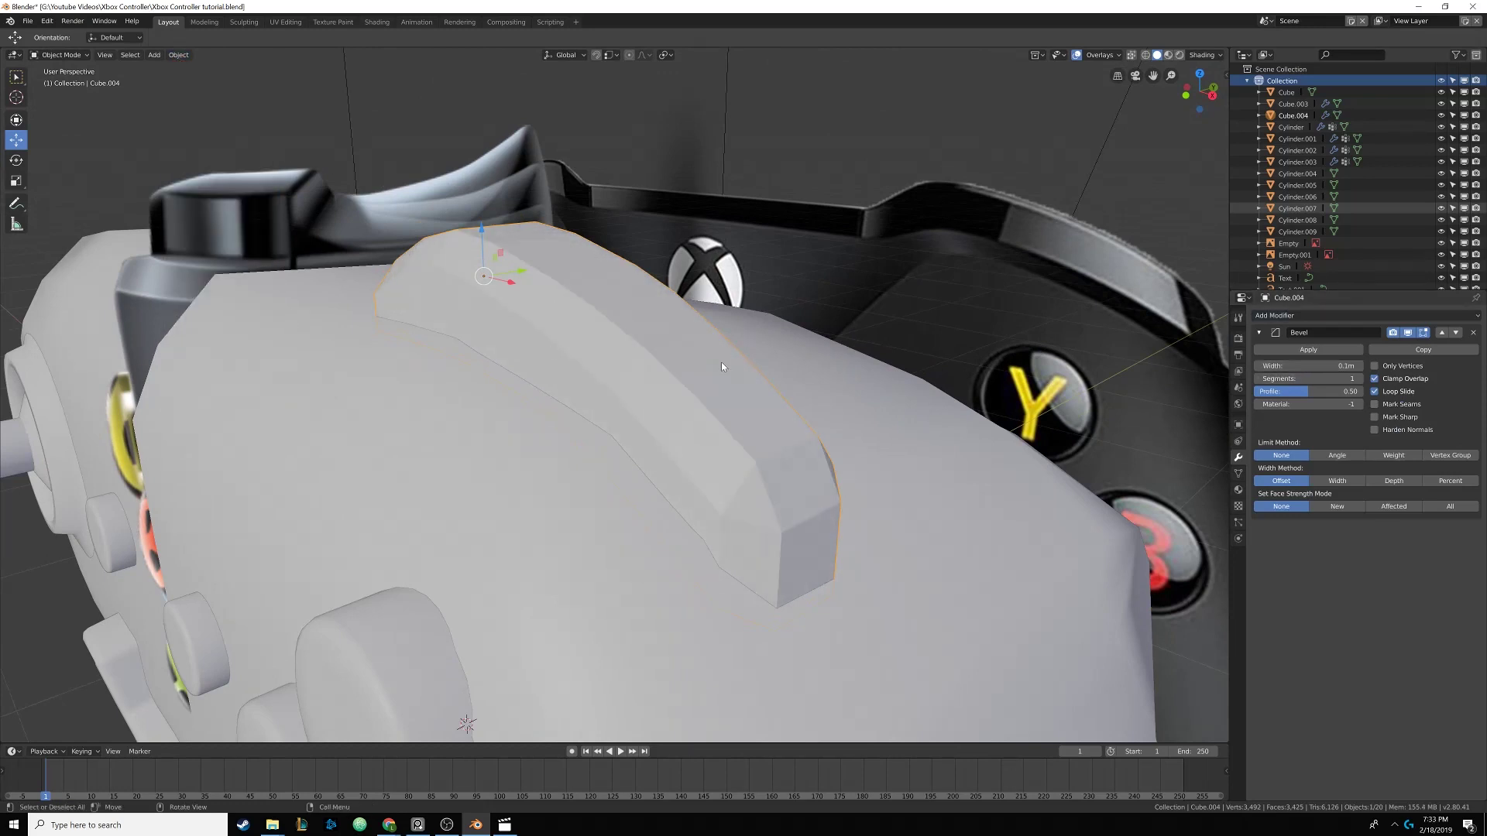
pyautogui.moveTo(722, 366); pyautogui.dragTo(1056, 411, button='middle')
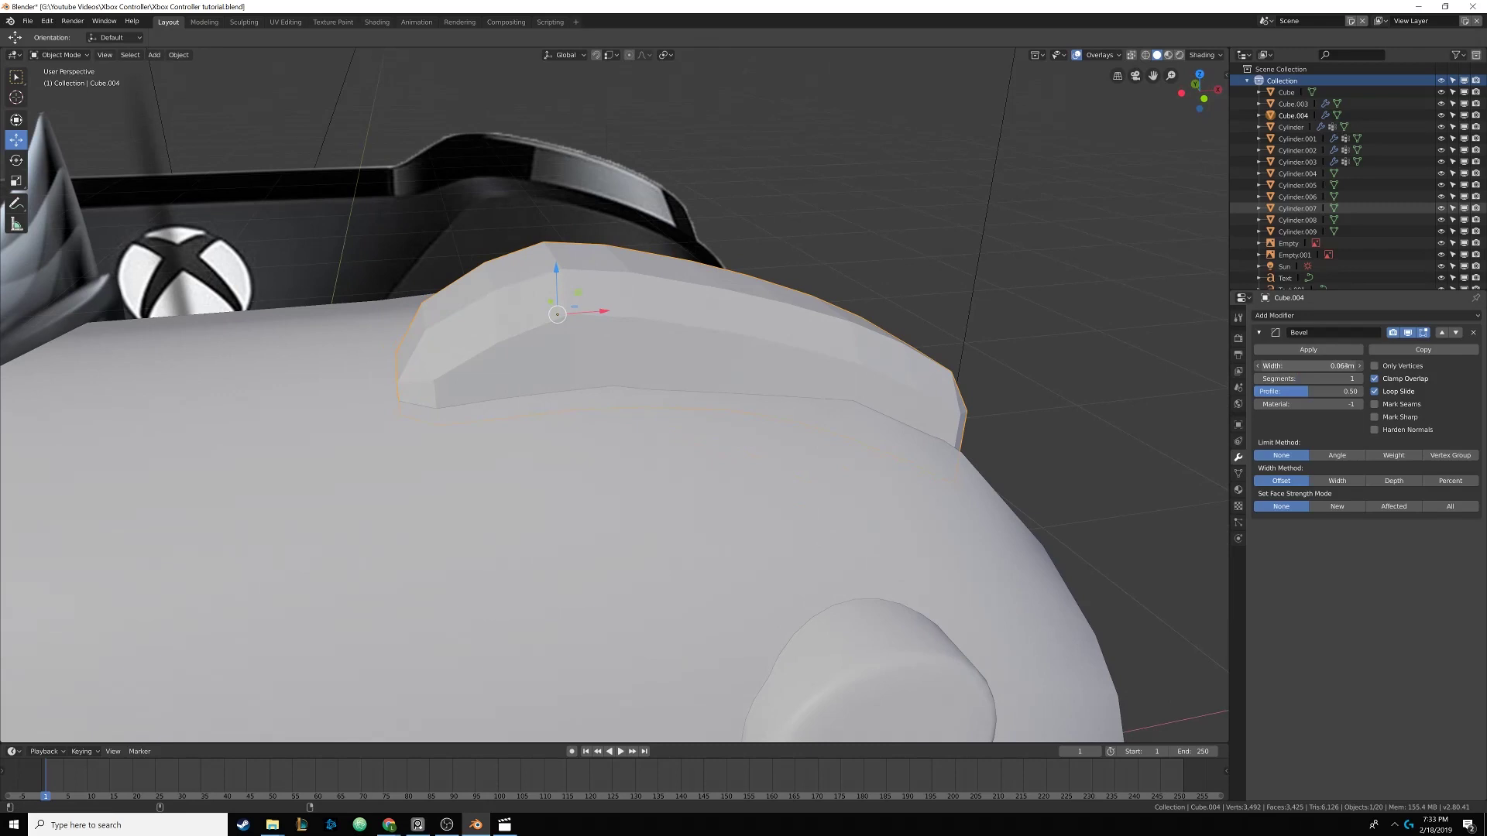
pyautogui.moveTo(1308, 366); pyautogui.dragTo(1265, 365)
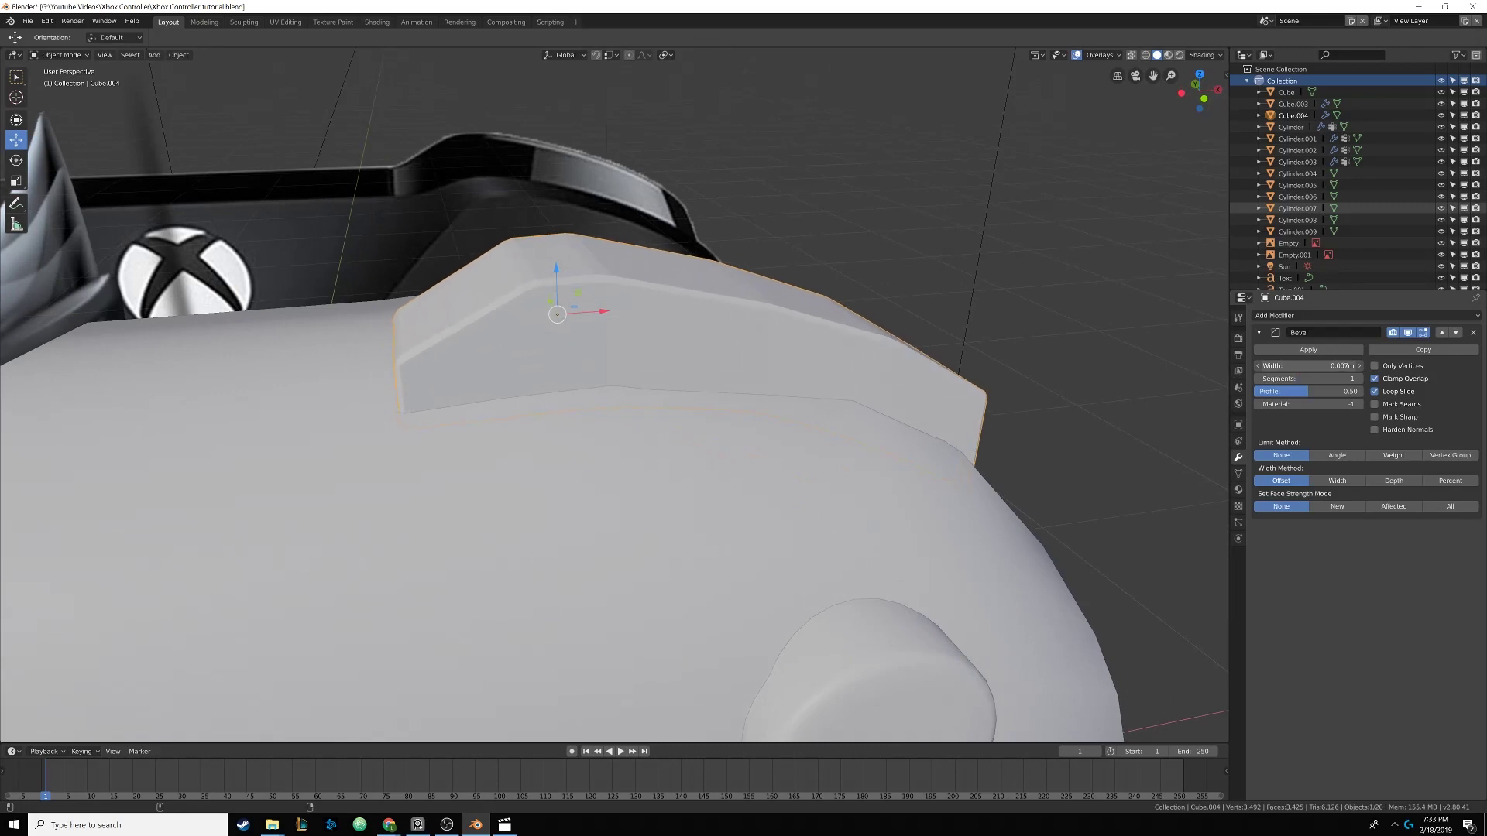
pyautogui.moveTo(775, 372); pyautogui.dragTo(744, 325, button='middle')
pyautogui.click(1361, 379)
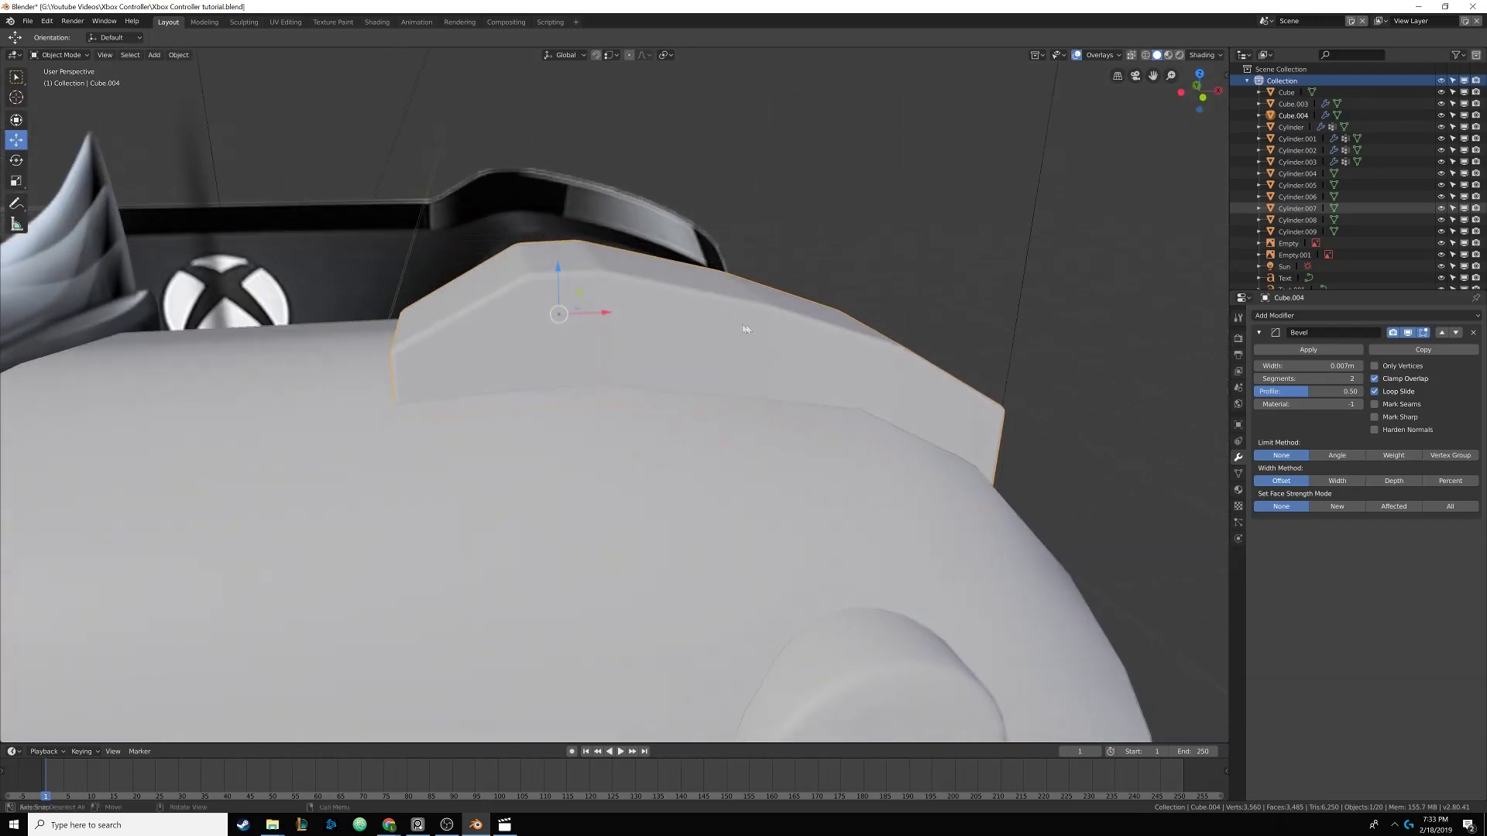
pyautogui.click(178, 55)
pyautogui.moveTo(495, 279); pyautogui.dragTo(642, 325, button='middle')
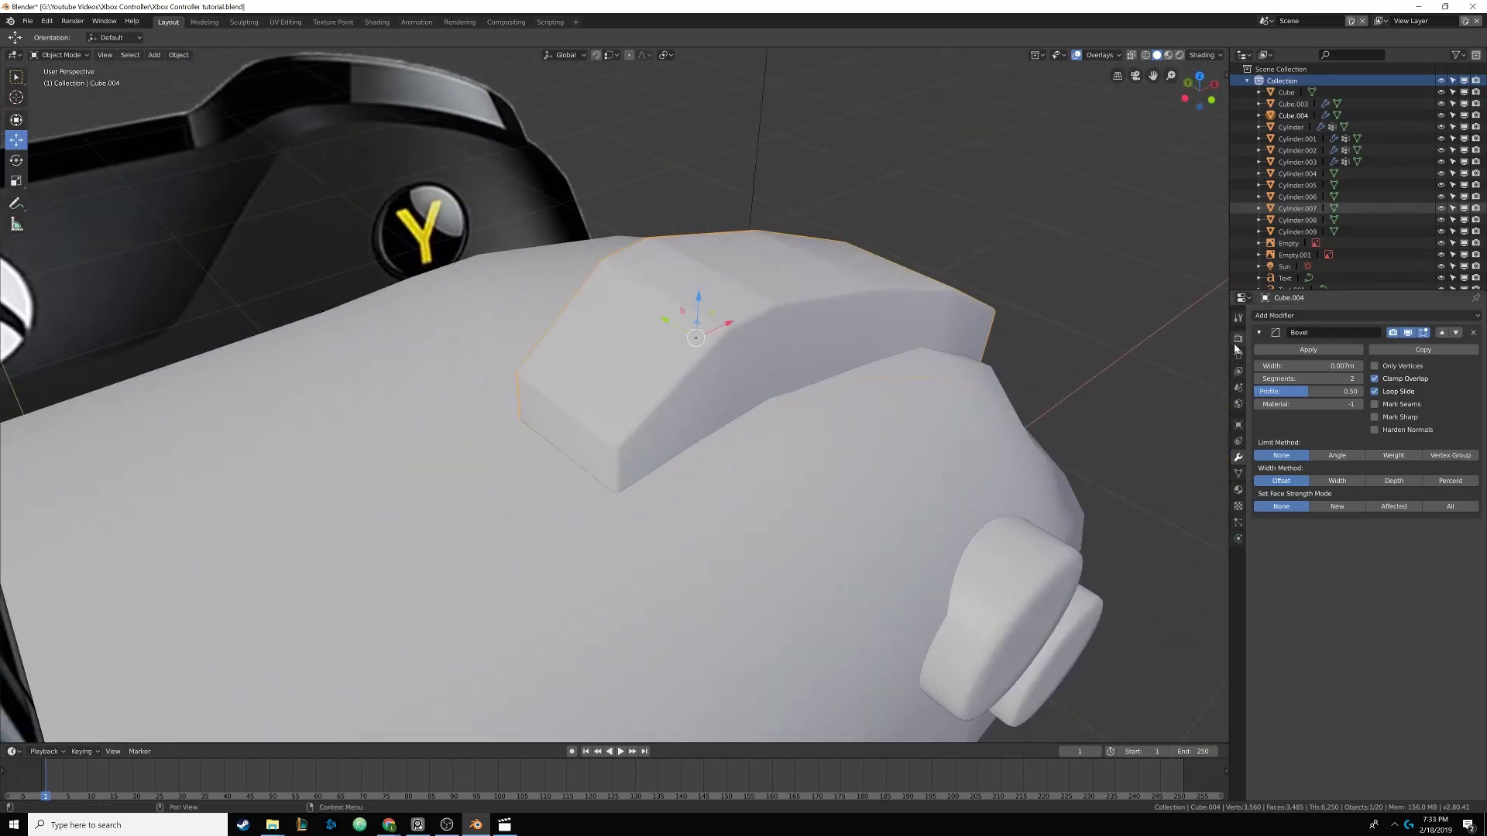
pyautogui.click(1472, 333)
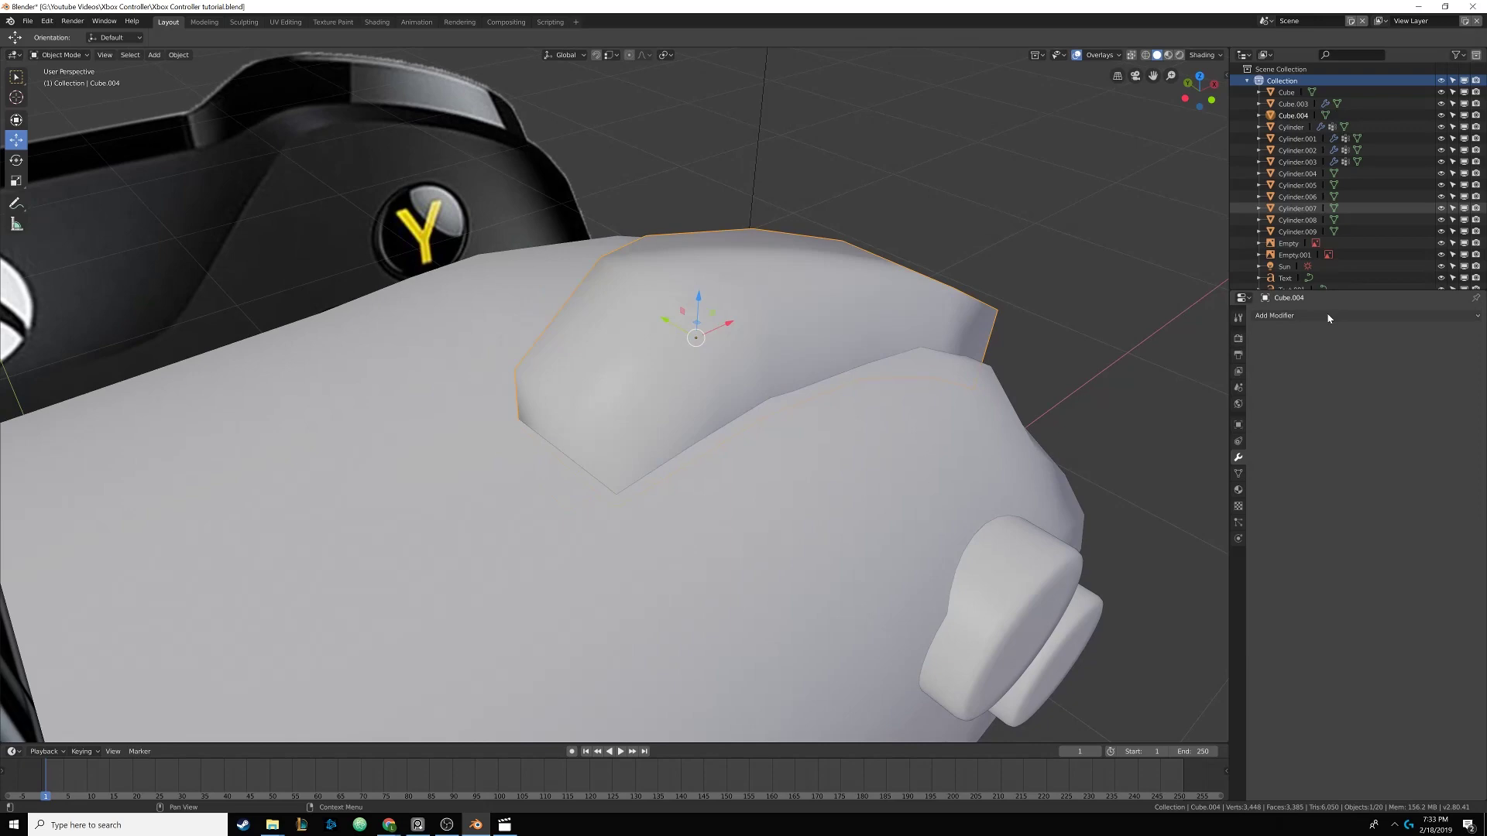
# Add a Subdivision Surface modifier to the bumper, Cube.004
pyautogui.click(1363, 315)
pyautogui.click(1247, 509)
pyautogui.moveTo(879, 391); pyautogui.dragTo(599, 336, button='middle')
# Add two centred lengthwise loop cuts to the bumper mesh
pyautogui.press('Tab')
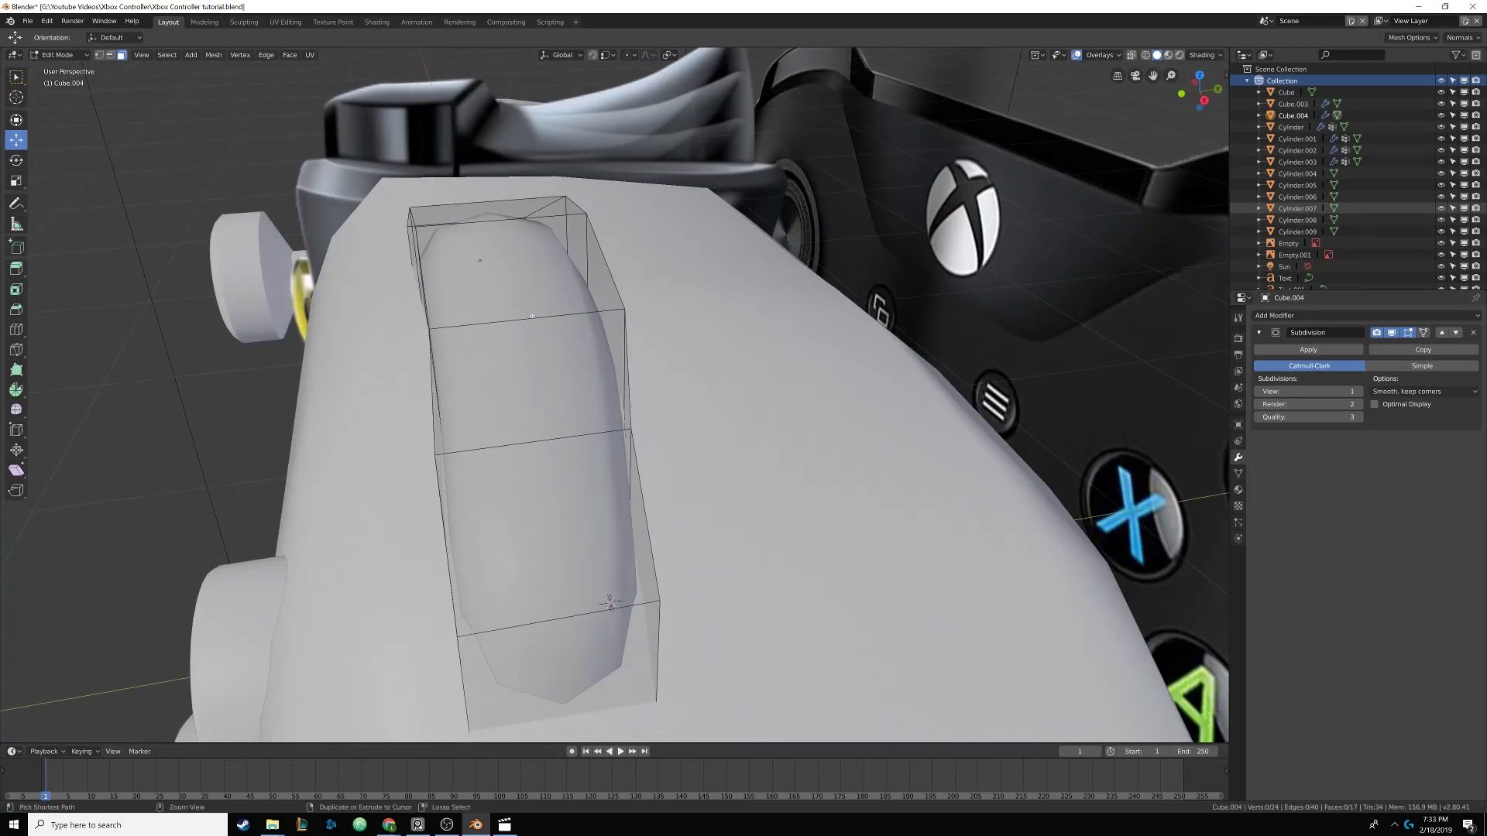
pyautogui.hotkey('ctrl', 'r')
pyautogui.scroll(1, 530, 320)
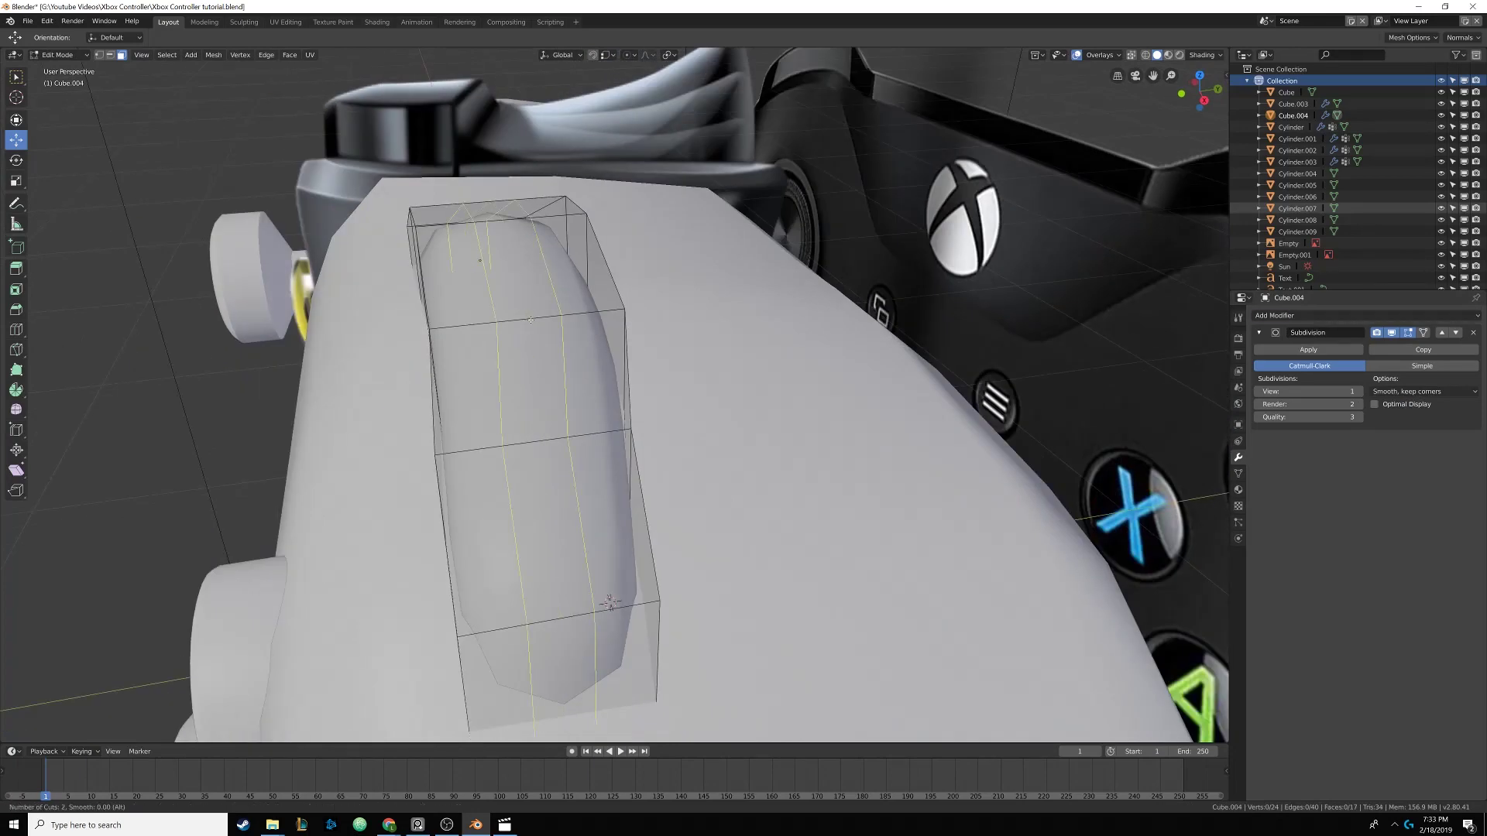
pyautogui.click(530, 319)
pyautogui.rightClick(530, 320)
pyautogui.press('Tab')
# Raise the viewport subdivision level to 2 and check the bumper in wireframe shading
pyautogui.moveTo(530, 320)
pyautogui.mouseDown(button='middle')
pyautogui.moveTo(680, 308)
pyautogui.moveTo(656, 324)
pyautogui.moveTo(634, 303)
pyautogui.moveTo(612, 314)
pyautogui.moveTo(853, 325)
pyautogui.moveTo(790, 311)
pyautogui.moveTo(829, 309)
pyautogui.moveTo(804, 305)
pyautogui.moveTo(864, 347)
pyautogui.mouseUp(button='middle')
pyautogui.click(1358, 392)
pyautogui.press('z')
pyautogui.press('z')
pyautogui.press('z')
pyautogui.click(646, 322)
pyautogui.click(644, 321)
pyautogui.click(846, 314)
pyautogui.press('z')
# Select the right bumper, orbit to the front of the controller, and turn on X-ray
pyautogui.click(872, 312)
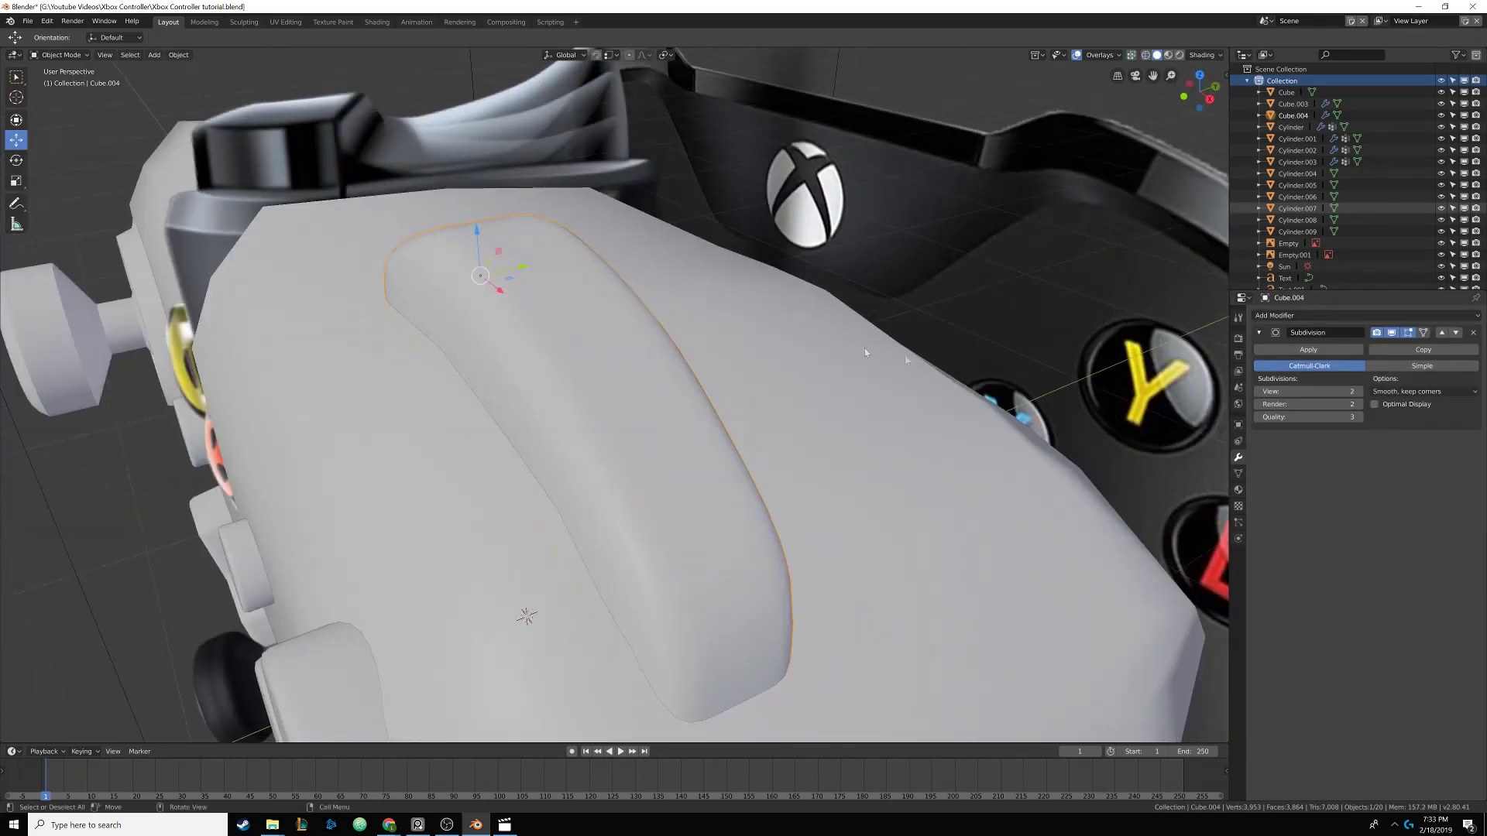
pyautogui.moveTo(993, 347)
pyautogui.mouseDown(button='middle')
pyautogui.moveTo(933, 370)
pyautogui.moveTo(1025, 388)
pyautogui.moveTo(816, 350)
pyautogui.moveTo(778, 299)
pyautogui.moveTo(721, 337)
pyautogui.moveTo(729, 305)
pyautogui.mouseUp(button='middle')
pyautogui.hotkey('alt', 'z')
pyautogui.hotkey('alt', 'z')
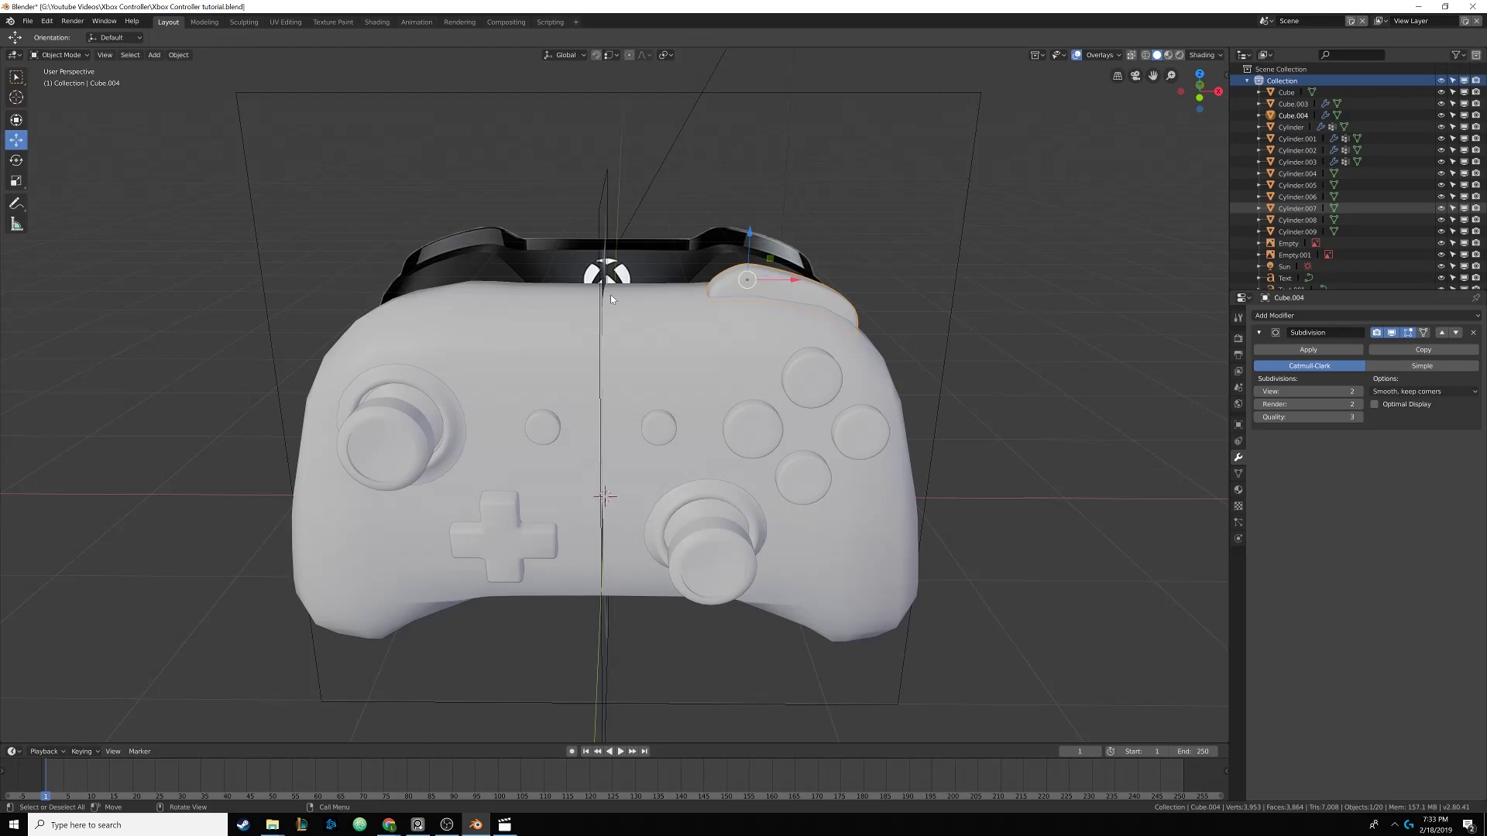
# Copy Cube.004 and set its origin to the 3D cursor at the controller's centre
pyautogui.moveTo(773, 280); pyautogui.dragTo(651, 458, button='middle')
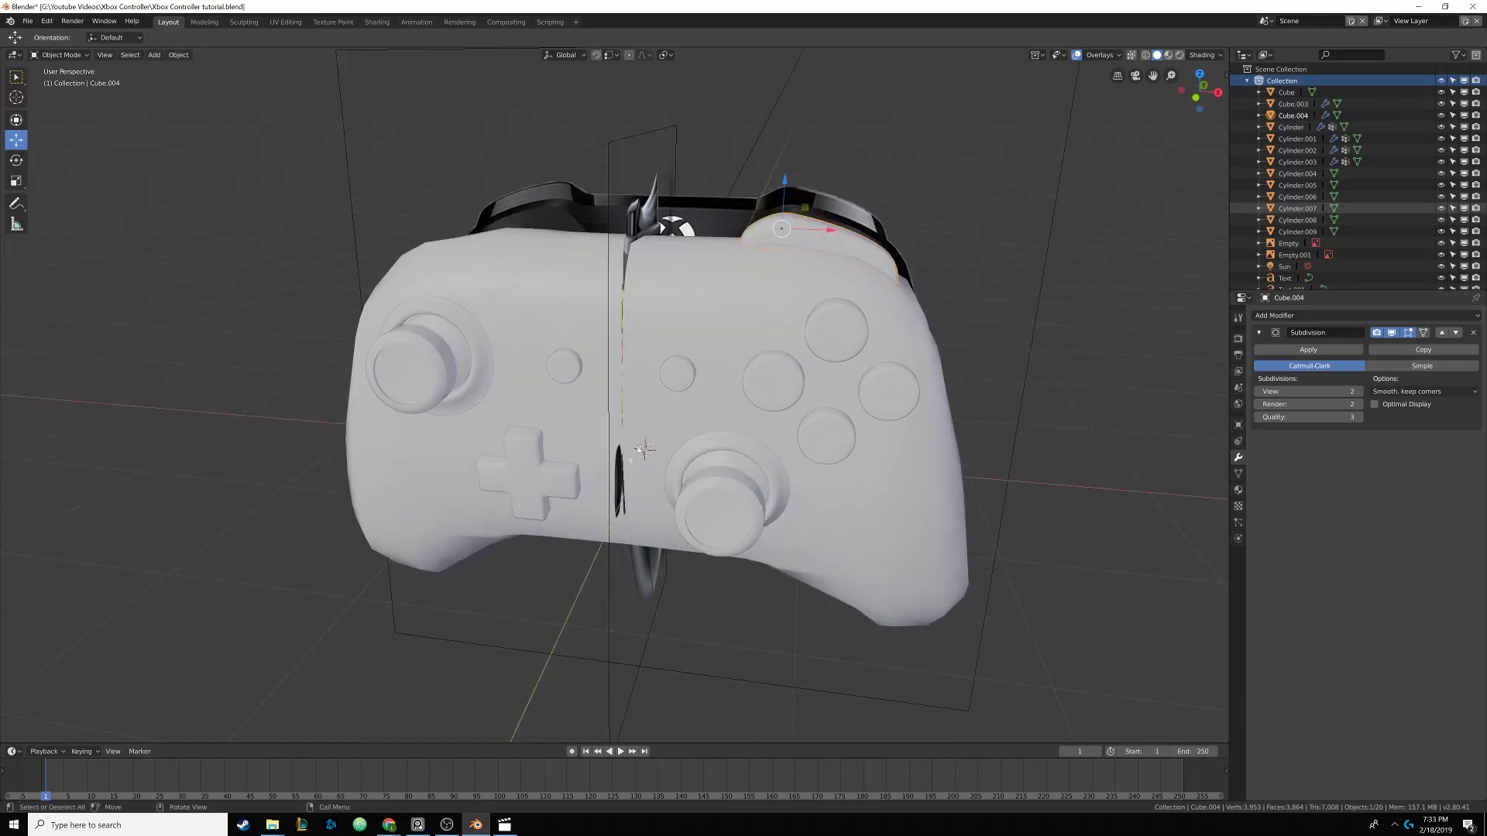
pyautogui.hotkey('ctrl', 'c')
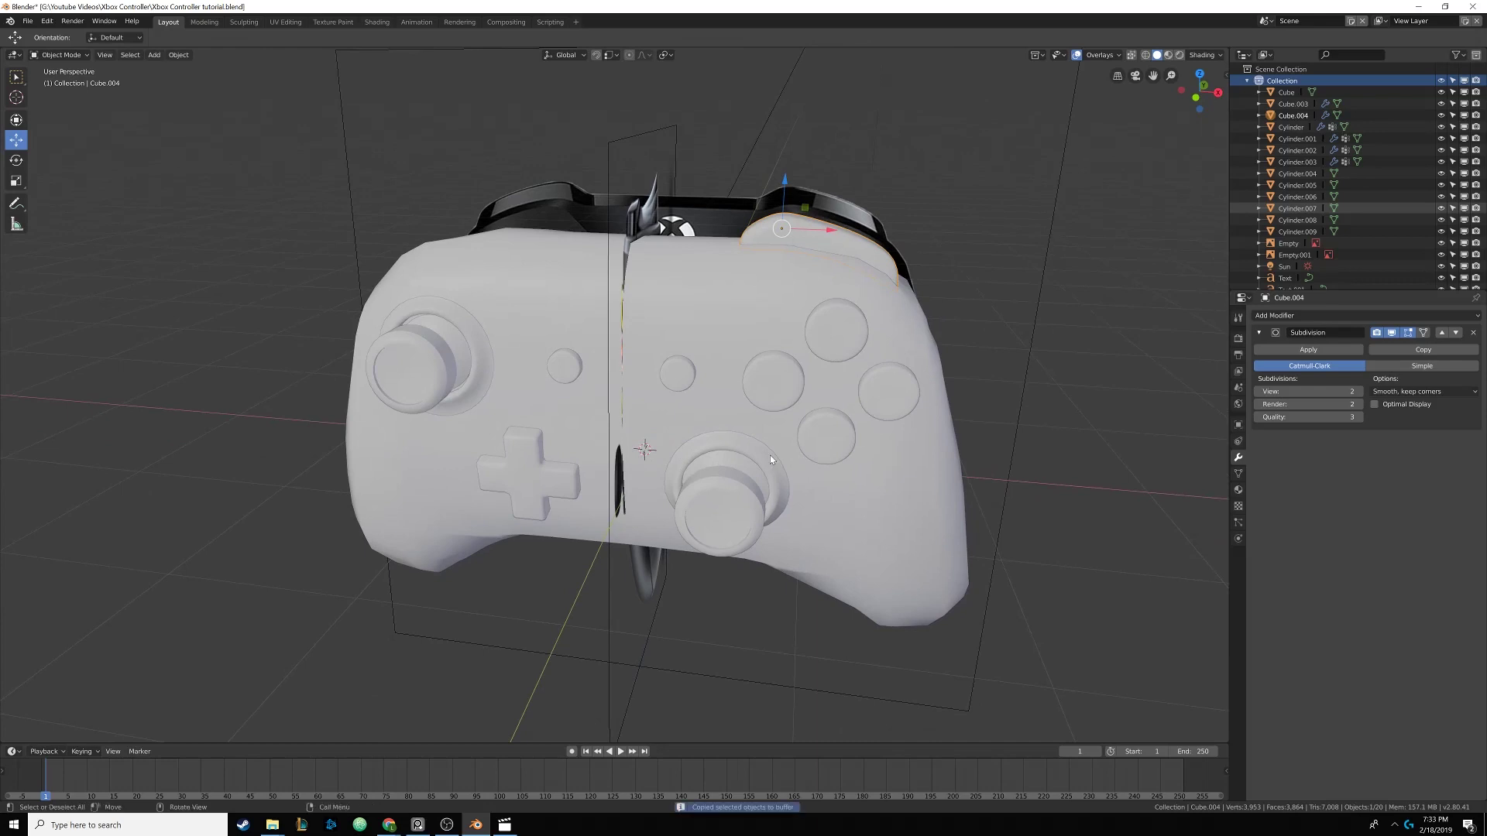
pyautogui.scroll(-5, 734, 375)
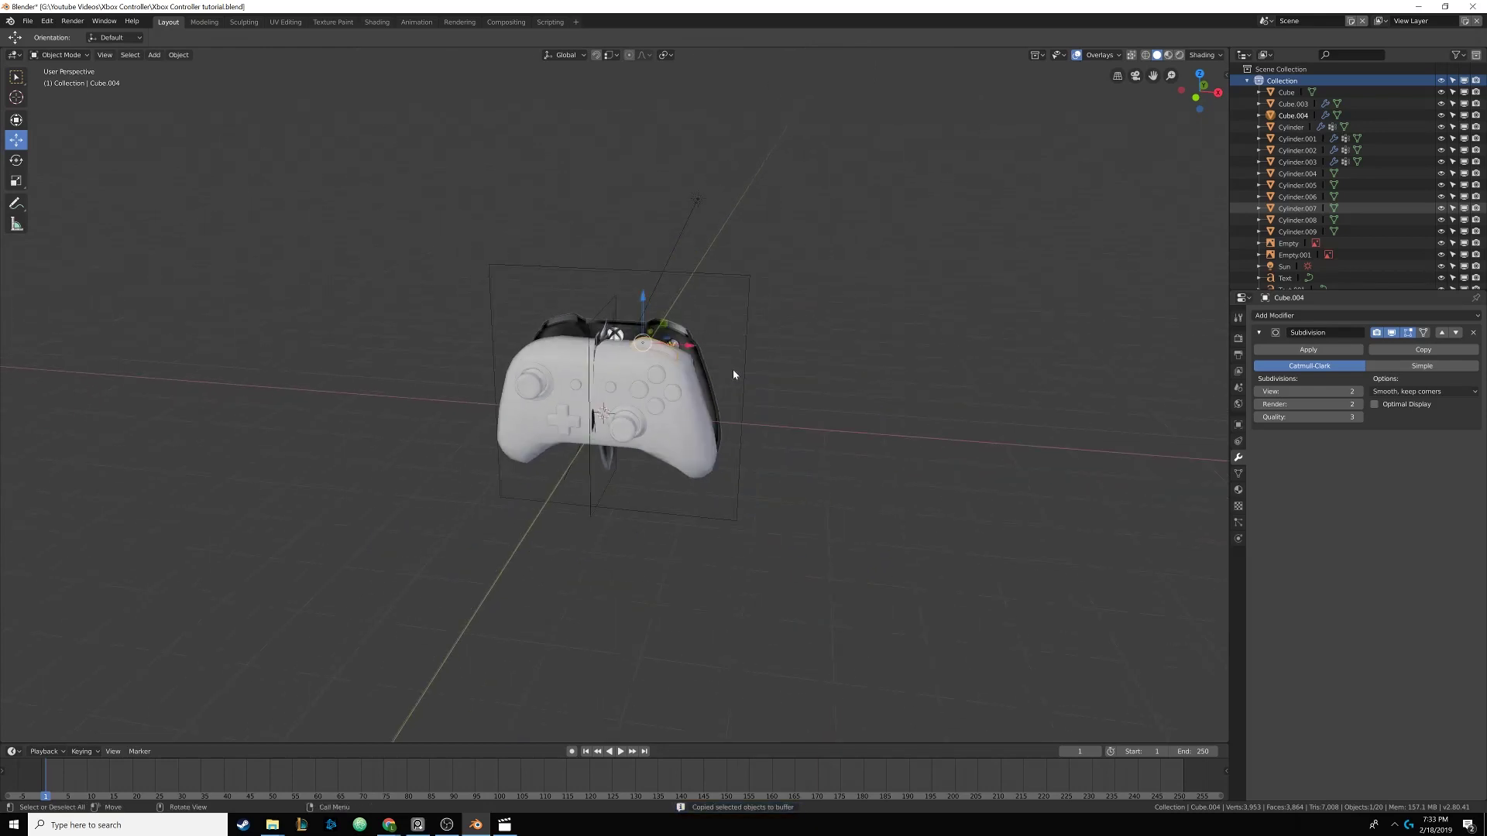
pyautogui.scroll(5, 660, 370)
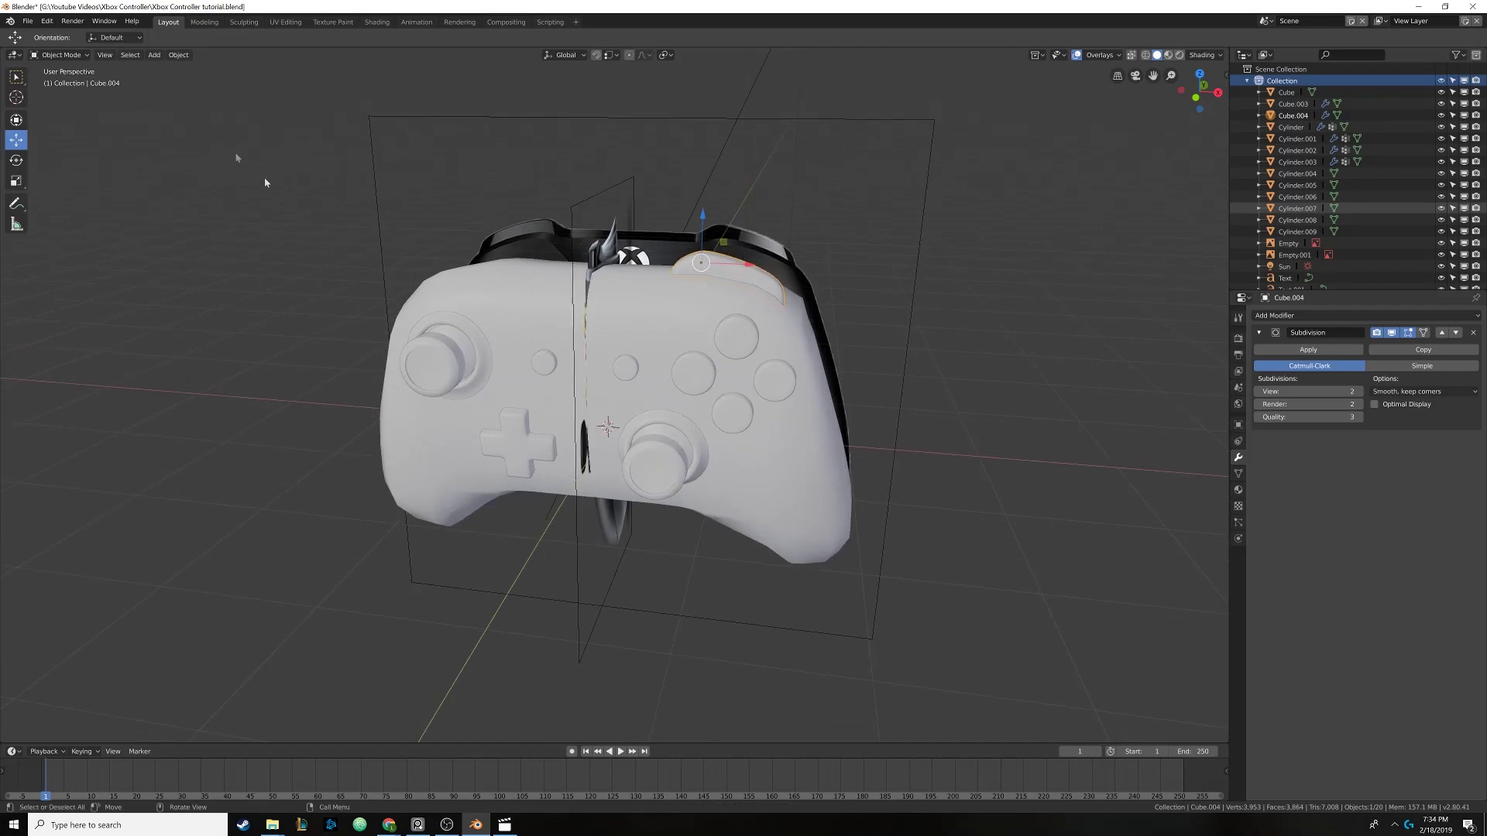
pyautogui.click(179, 55)
pyautogui.moveTo(248, 81)
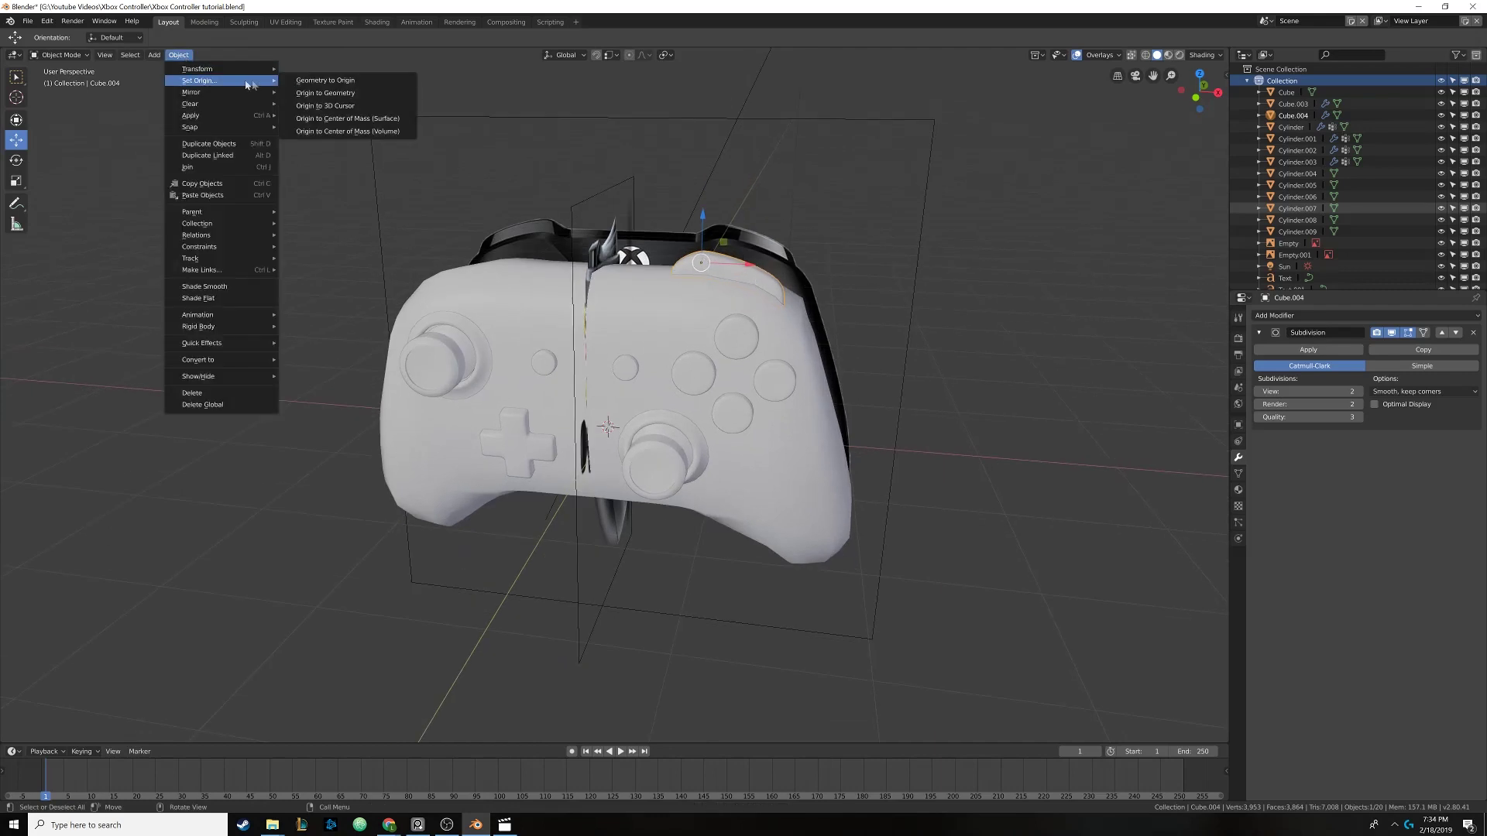
pyautogui.click(318, 106)
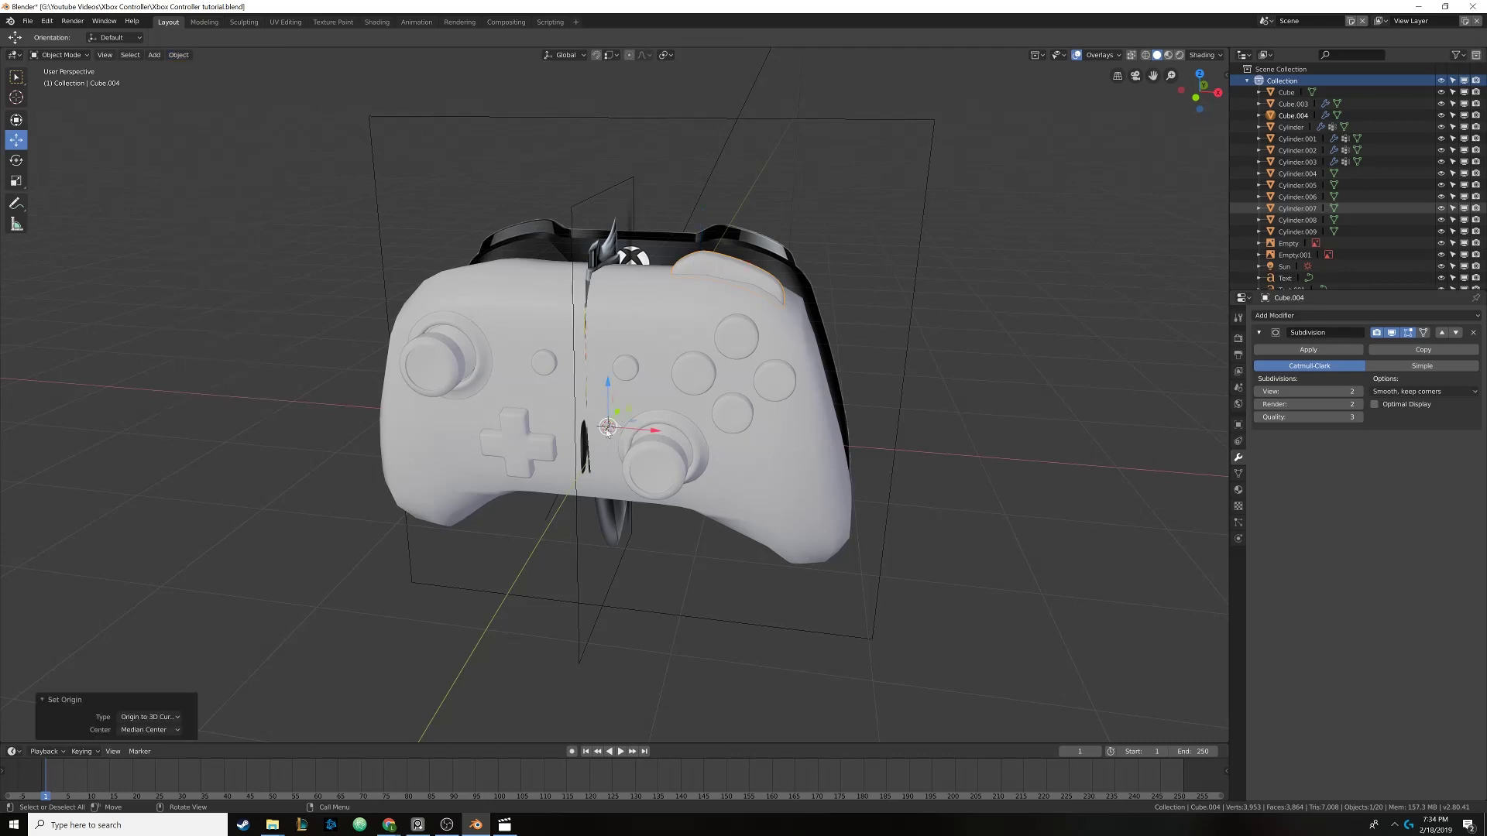
pyautogui.click(711, 268)
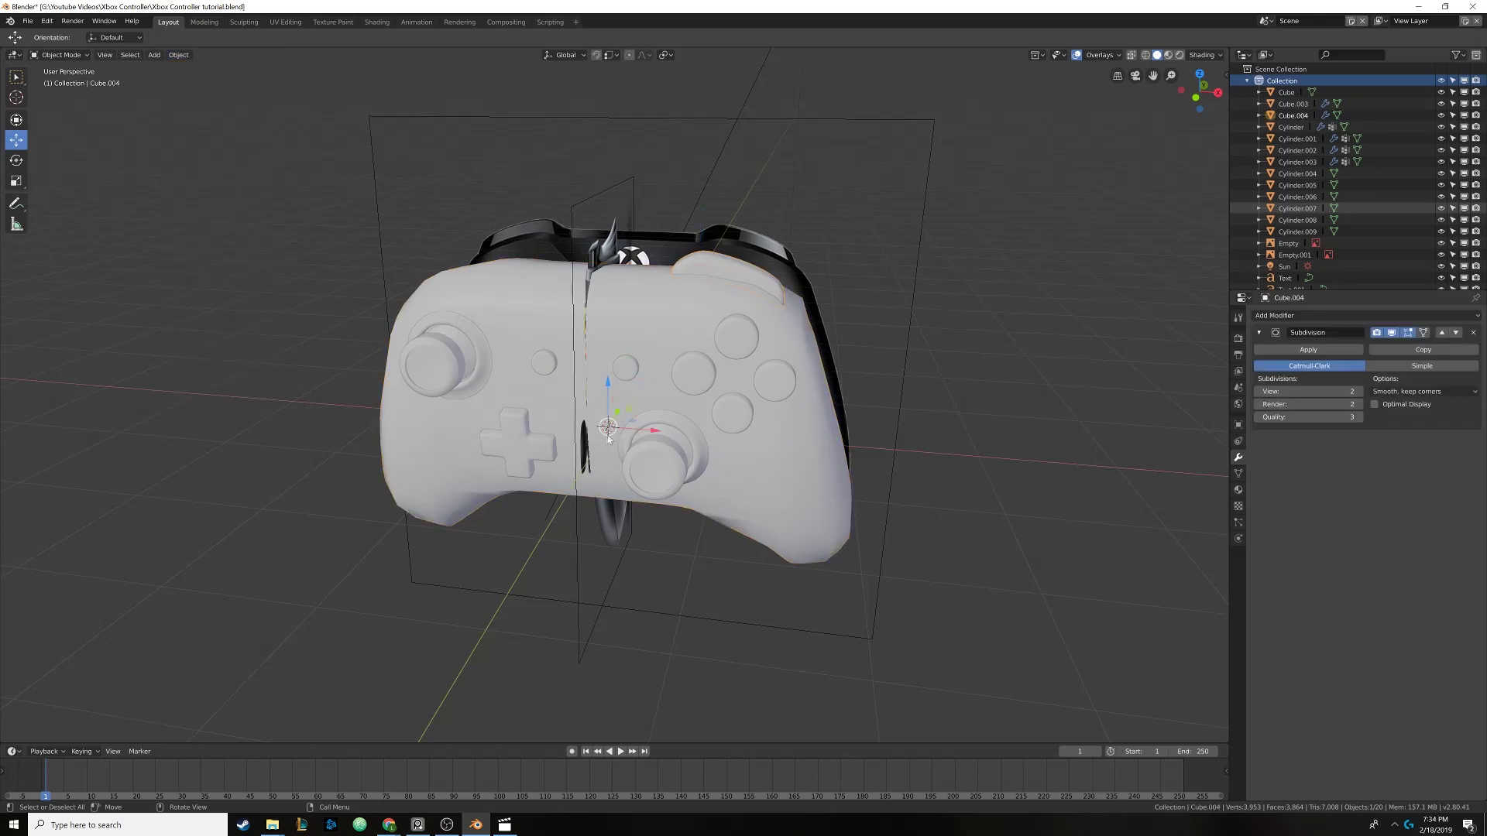
pyautogui.moveTo(618, 428); pyautogui.dragTo(660, 418, button='middle')
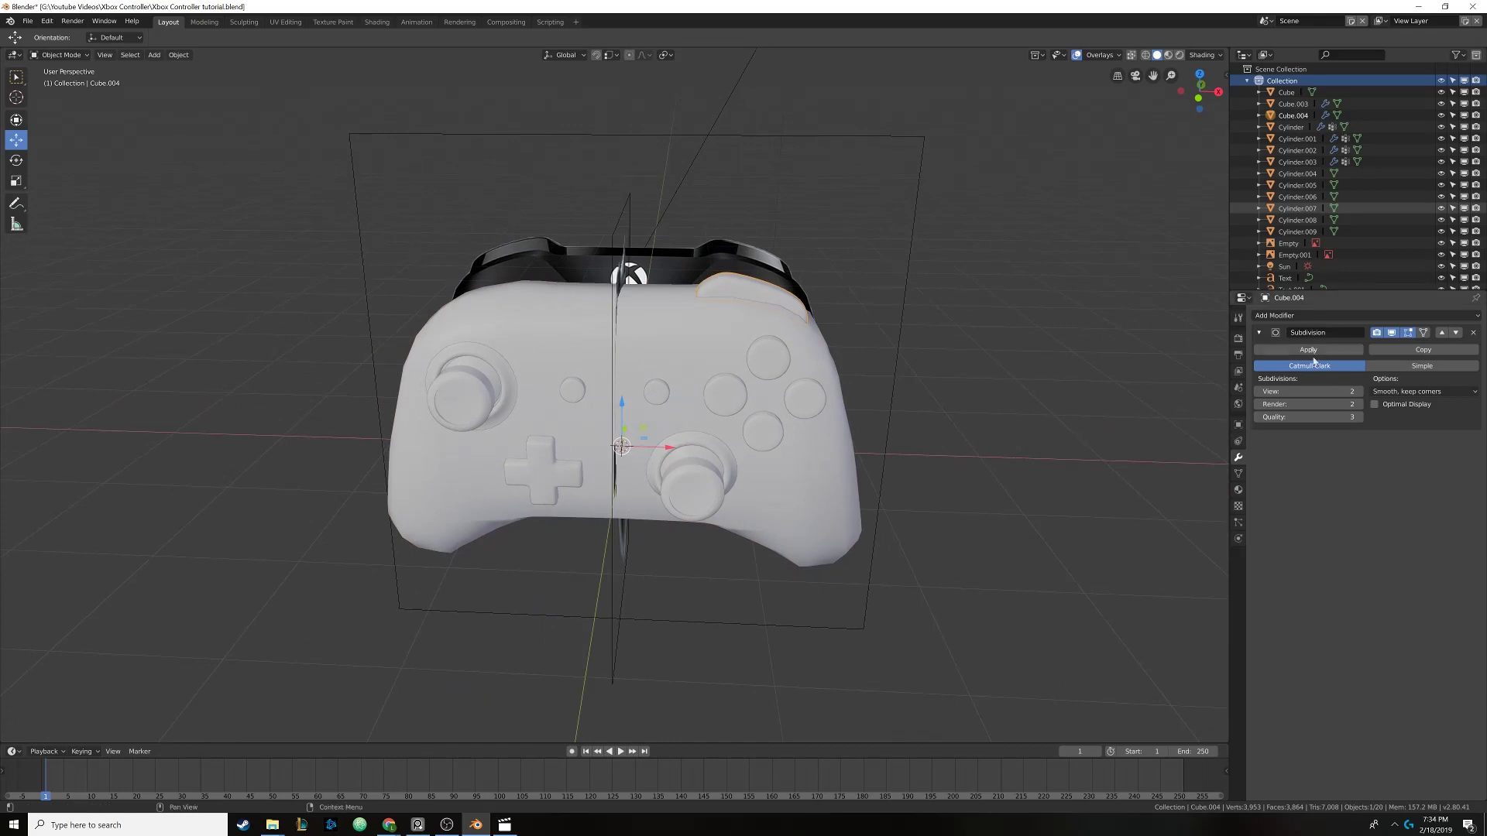
# Add a Mirror modifier so the bumper appears on the left side too
pyautogui.click(1305, 317)
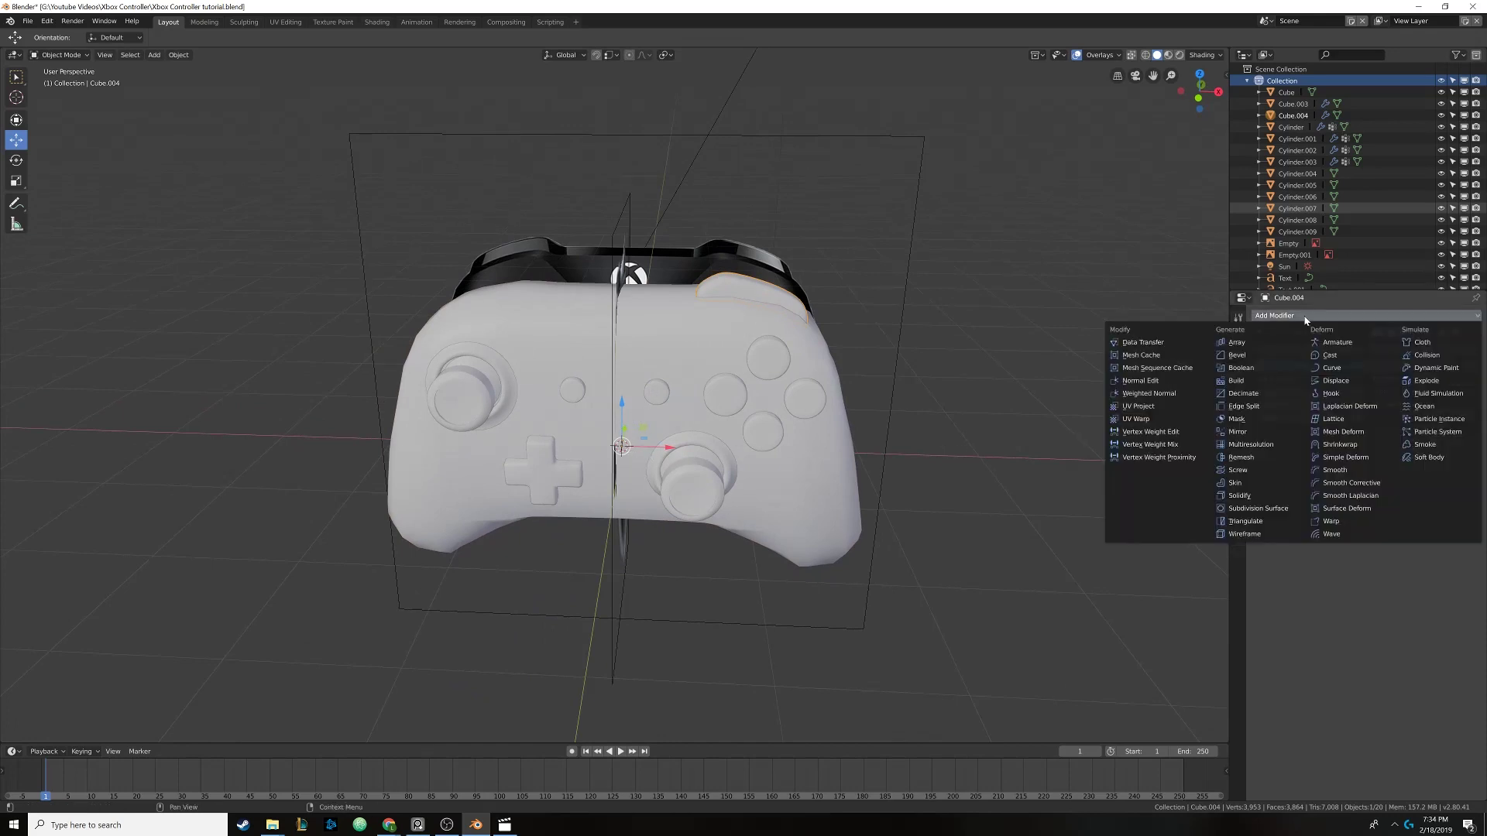
pyautogui.click(1238, 431)
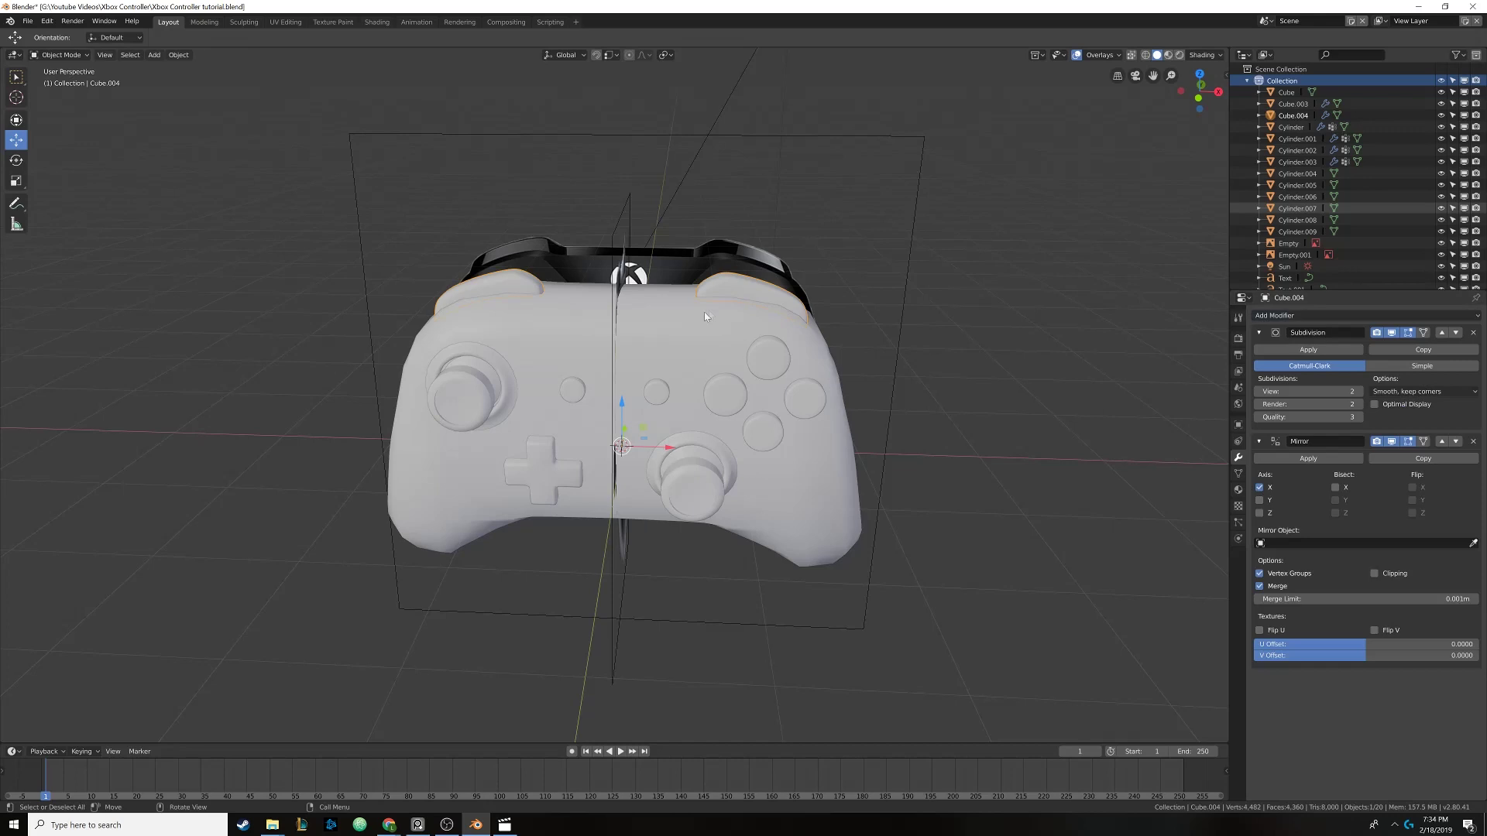
pyautogui.moveTo(707, 387)
pyautogui.mouseDown(button='middle')
pyautogui.moveTo(782, 380)
pyautogui.moveTo(693, 373)
pyautogui.mouseUp(button='middle')
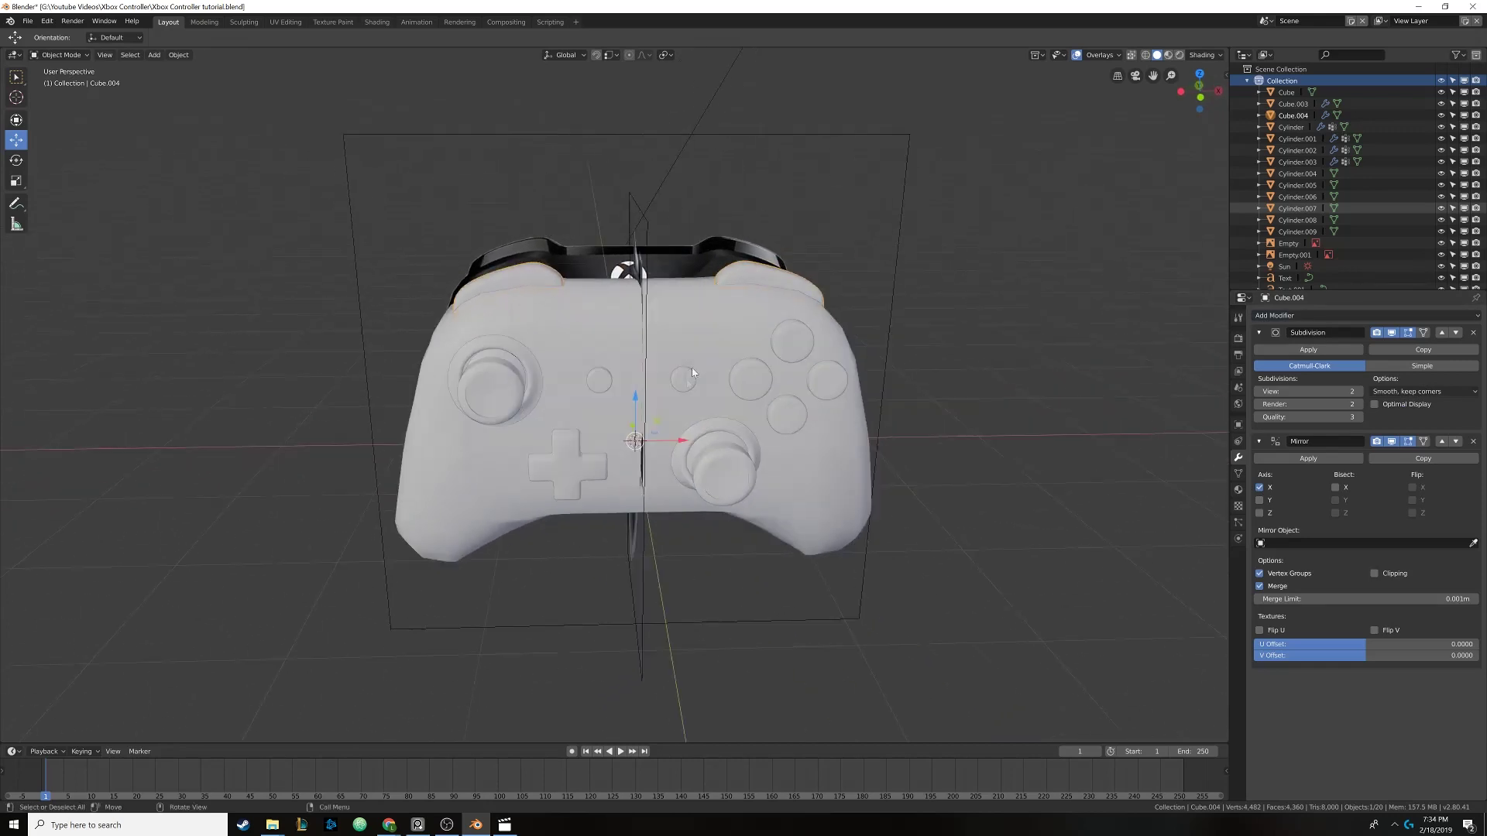
pyautogui.moveTo(632, 434); pyautogui.dragTo(783, 410, button='middle')
# Assign the Black Plastic material to the bumper and save 'Xbox Controller tutorial.blend'
pyautogui.click(1238, 489)
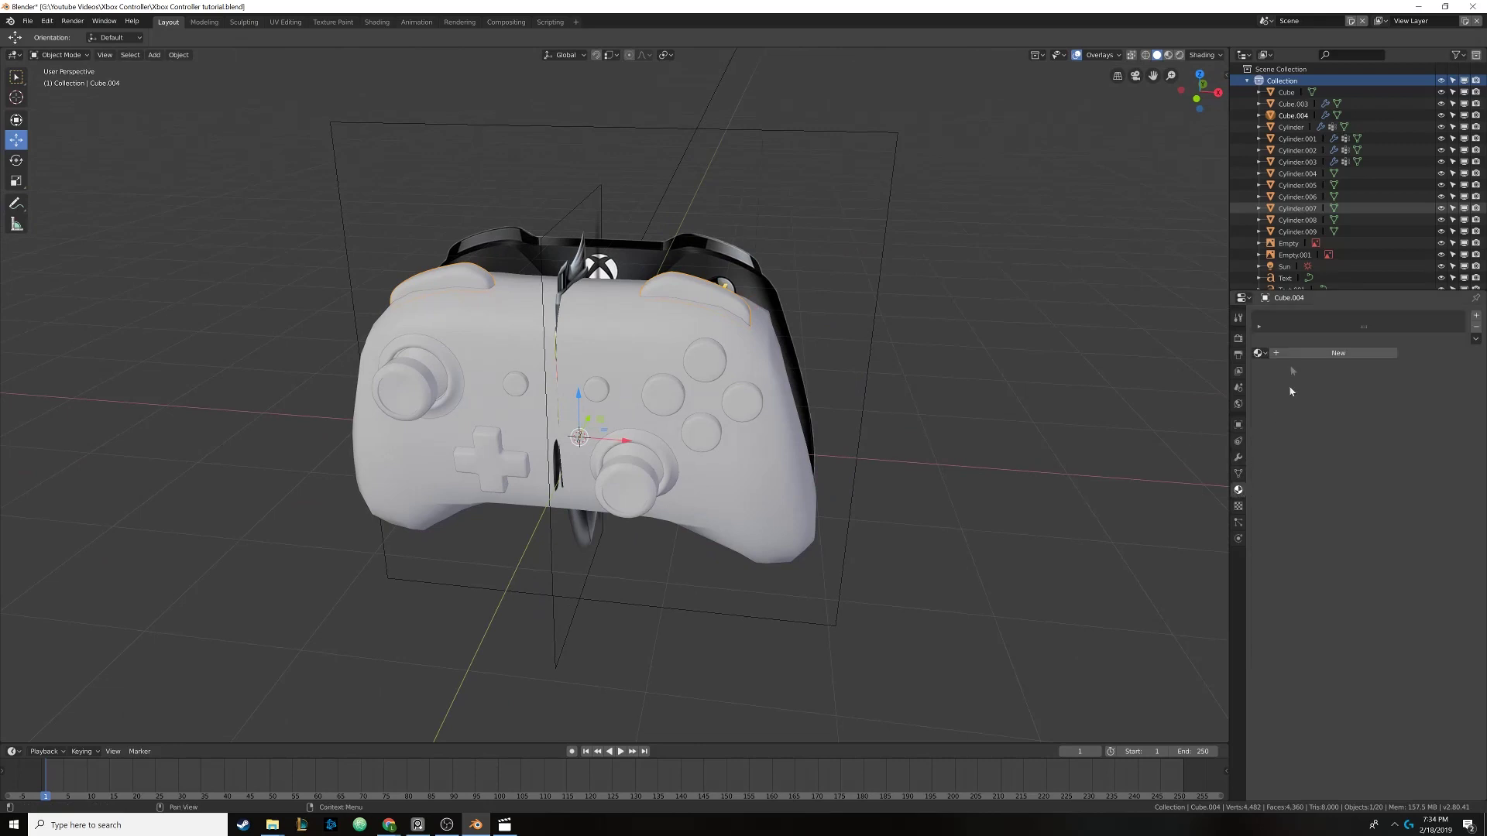
pyautogui.click(1260, 353)
pyautogui.click(1288, 393)
pyautogui.moveTo(891, 384); pyautogui.dragTo(659, 296, button='middle')
pyautogui.moveTo(703, 345); pyautogui.dragTo(646, 331, button='middle')
pyautogui.hotkey('ctrl', 's')
pyautogui.moveTo(695, 376); pyautogui.dragTo(745, 365, button='middle')
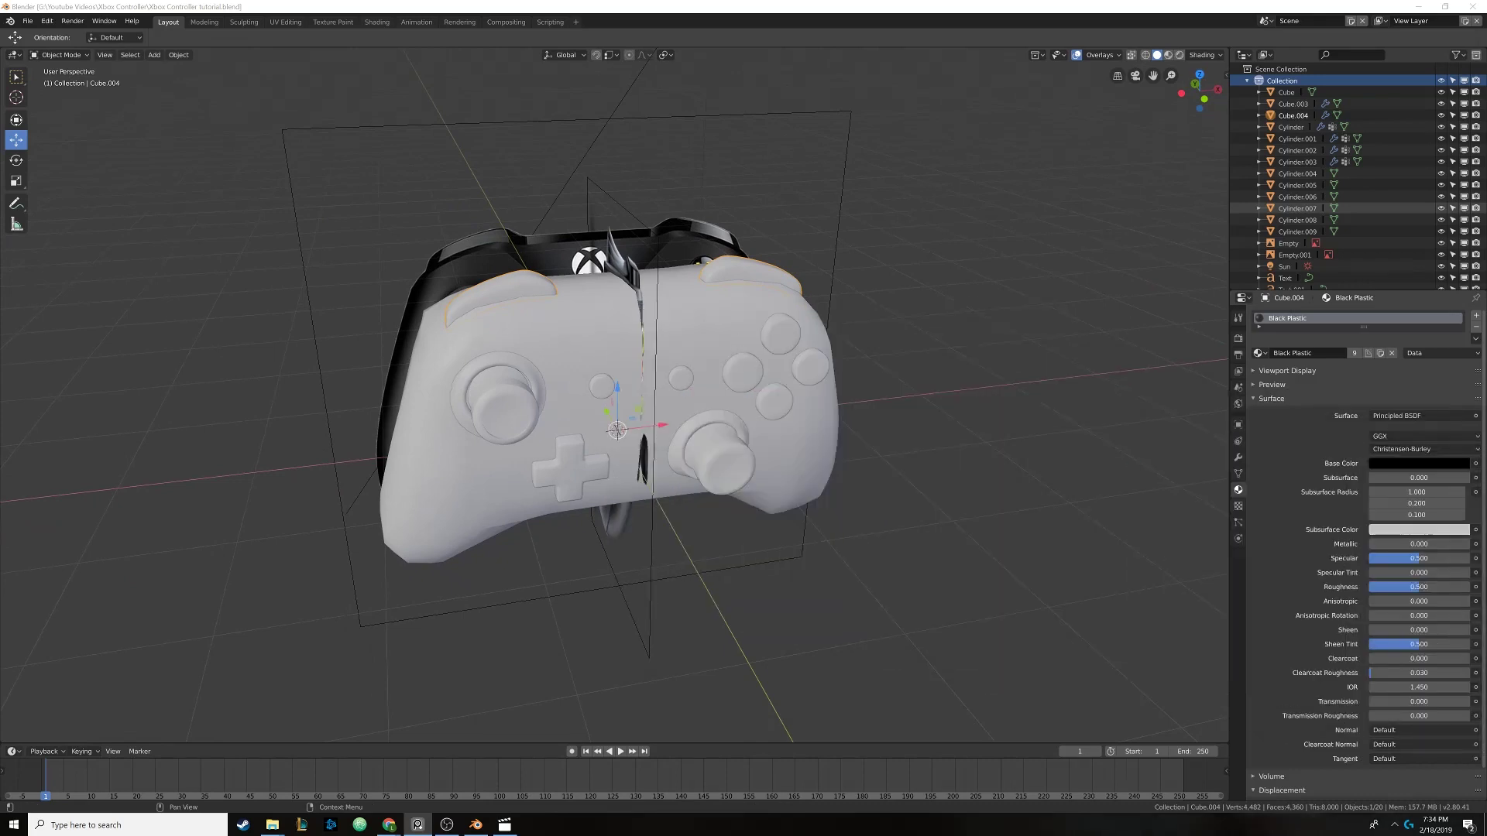
# Hide both reference image planes
pyautogui.moveTo(852, 418); pyautogui.dragTo(759, 378, button='middle')
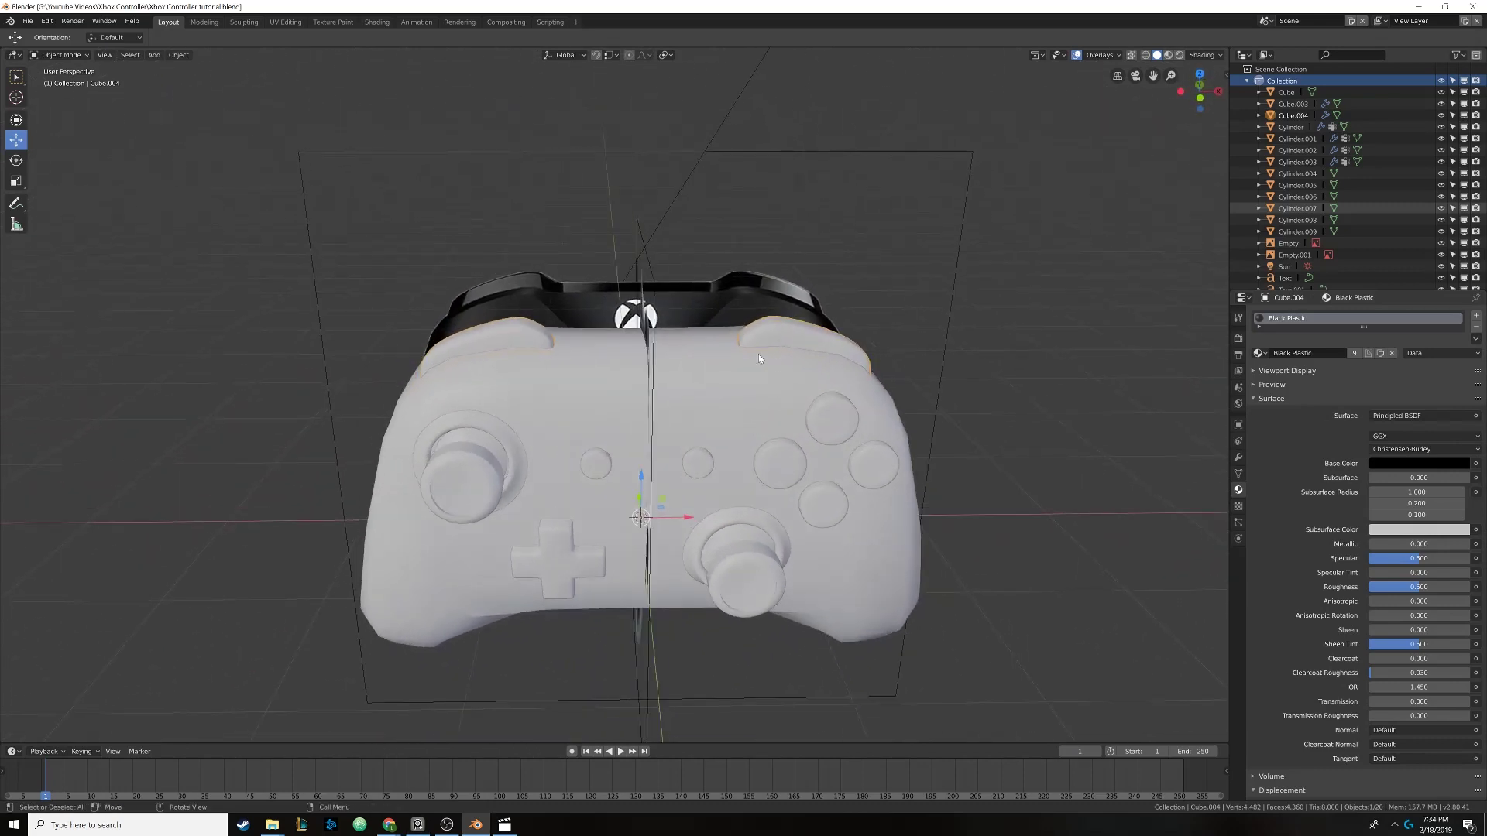
pyautogui.click(691, 293)
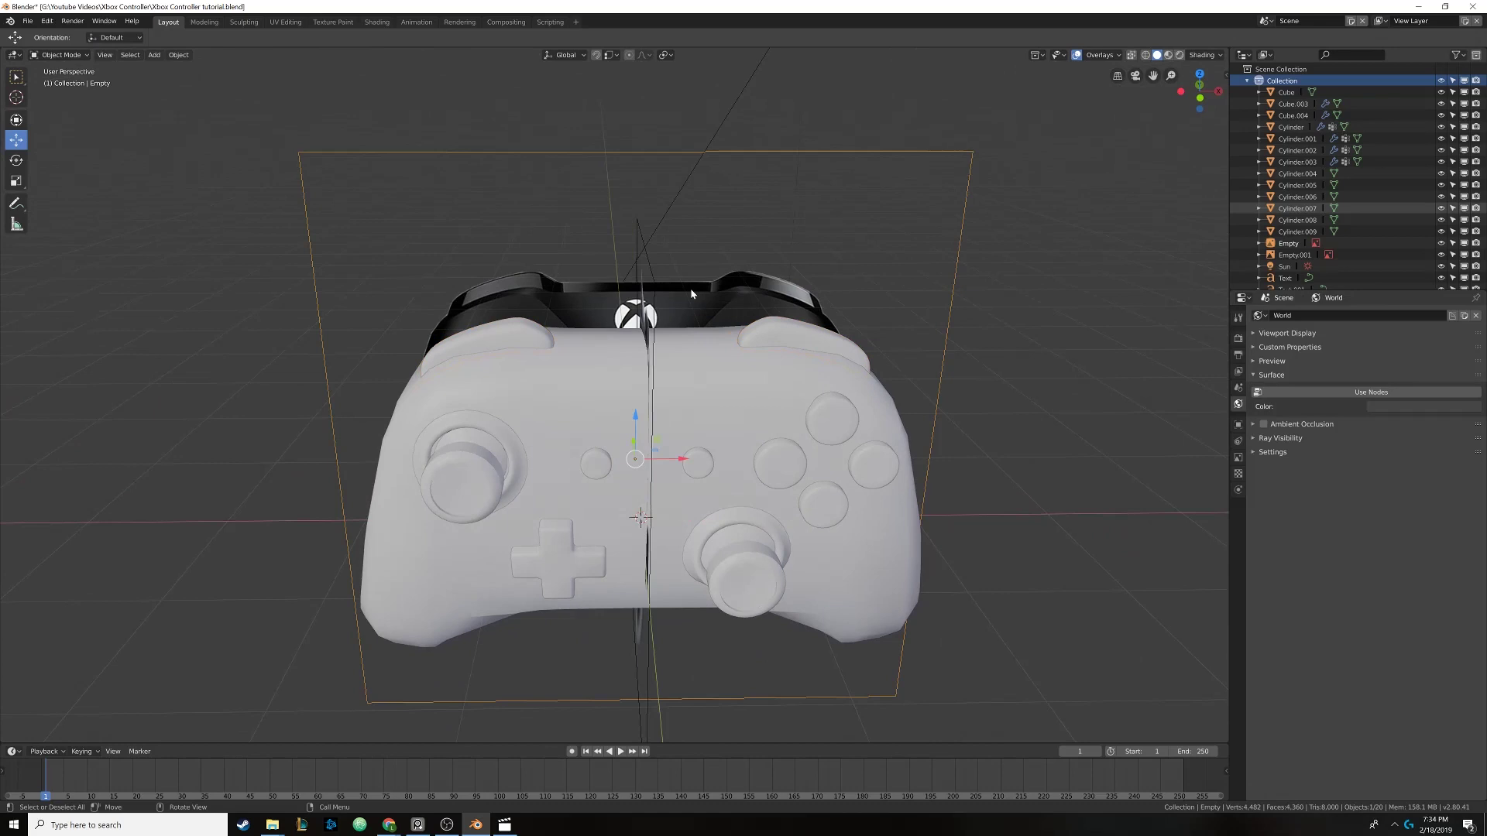
pyautogui.press('h')
pyautogui.click(648, 283)
pyautogui.press('h')
pyautogui.scroll(2, 676, 320)
pyautogui.keyDown('shift'); pyautogui.moveTo(749, 337); pyautogui.dragTo(715, 337, button='middle'); pyautogui.keyUp('shift')
# Edit the bumper mesh in Face select mode and view its end
pyautogui.click(716, 337)
pyautogui.press('Tab')
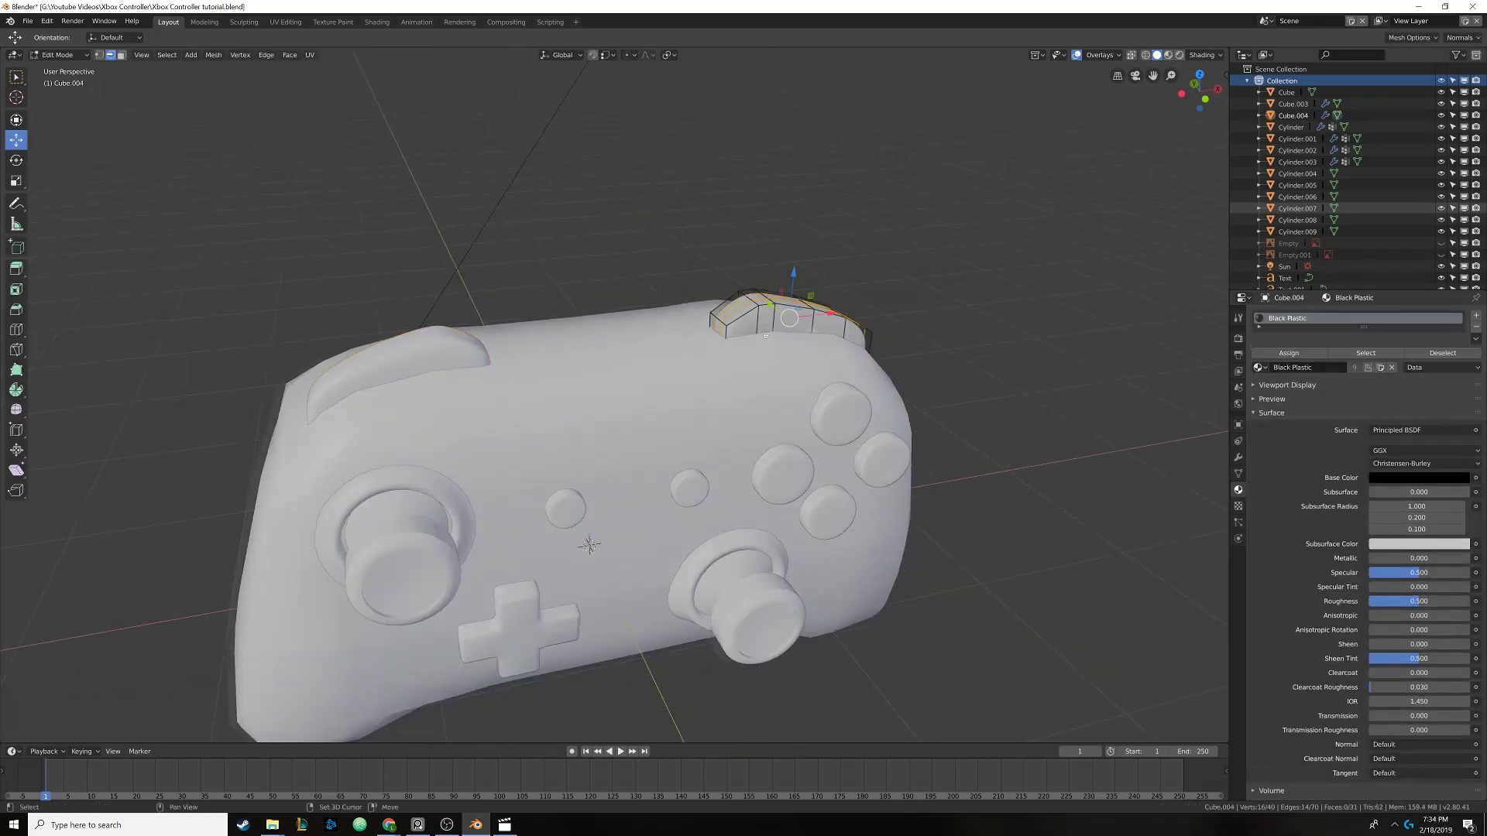
pyautogui.scroll(6, 775, 368)
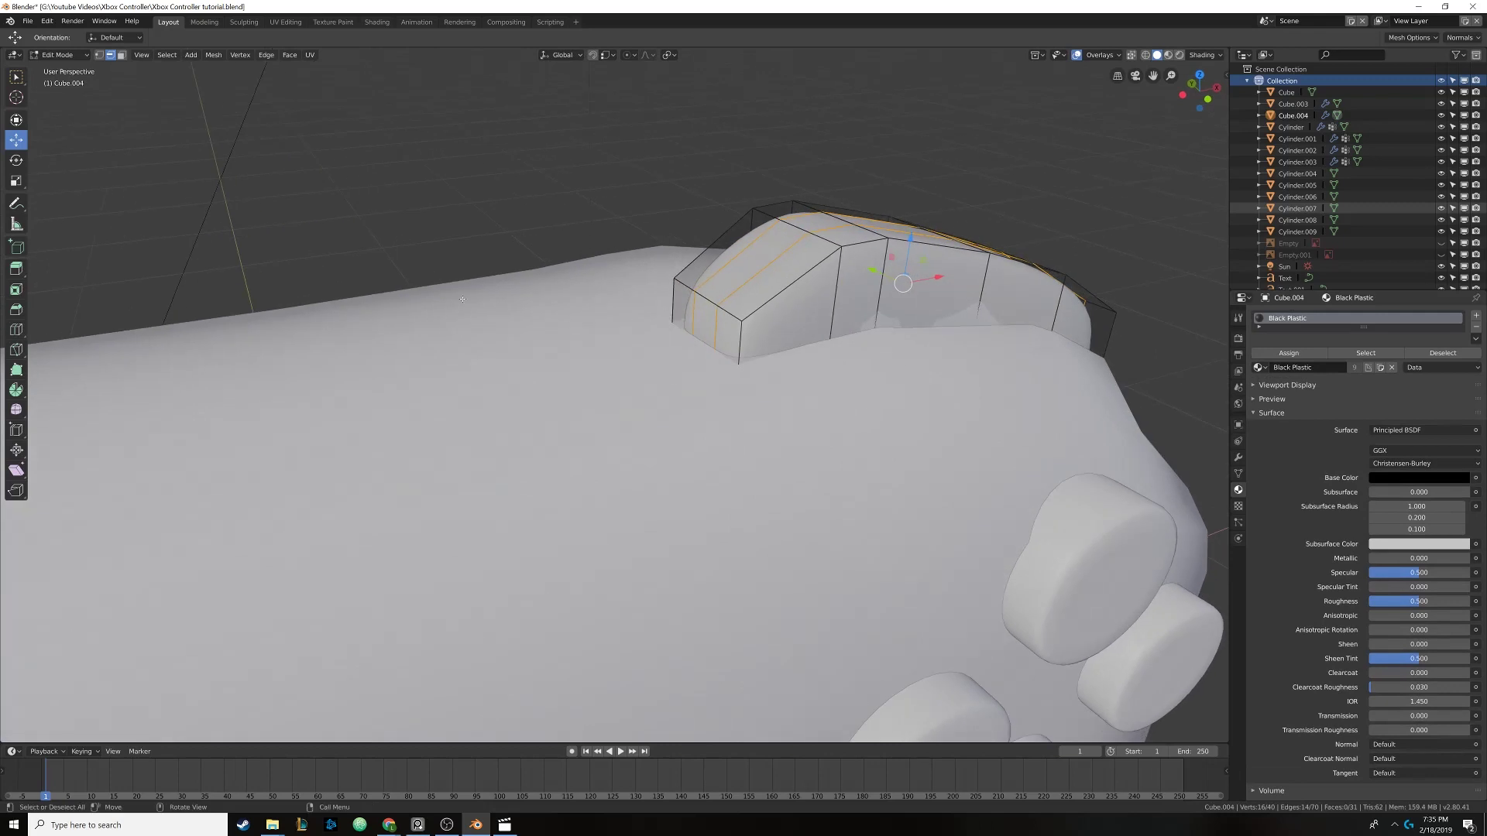
pyautogui.click(121, 55)
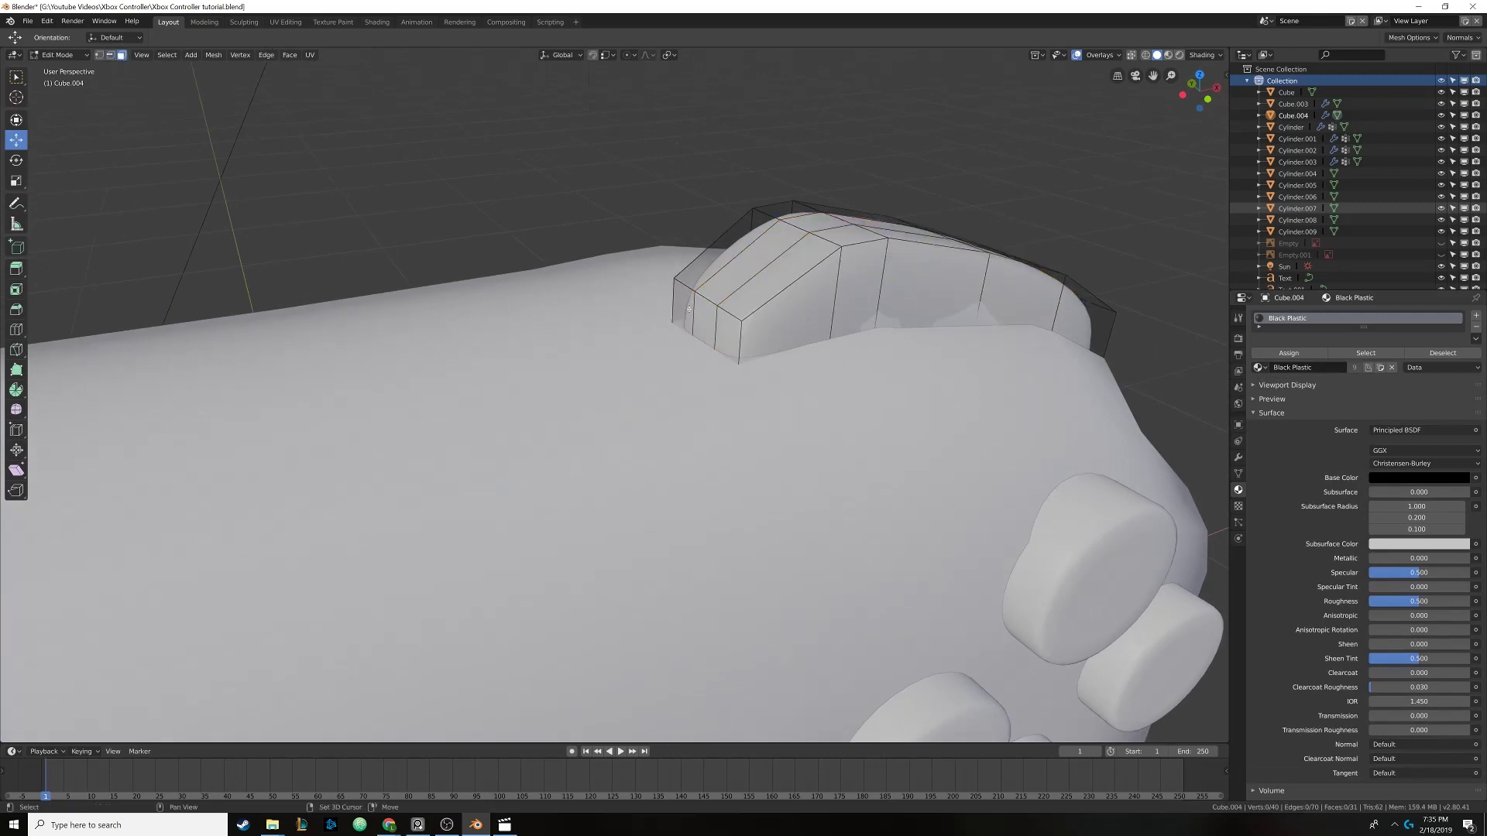
pyautogui.press('n')
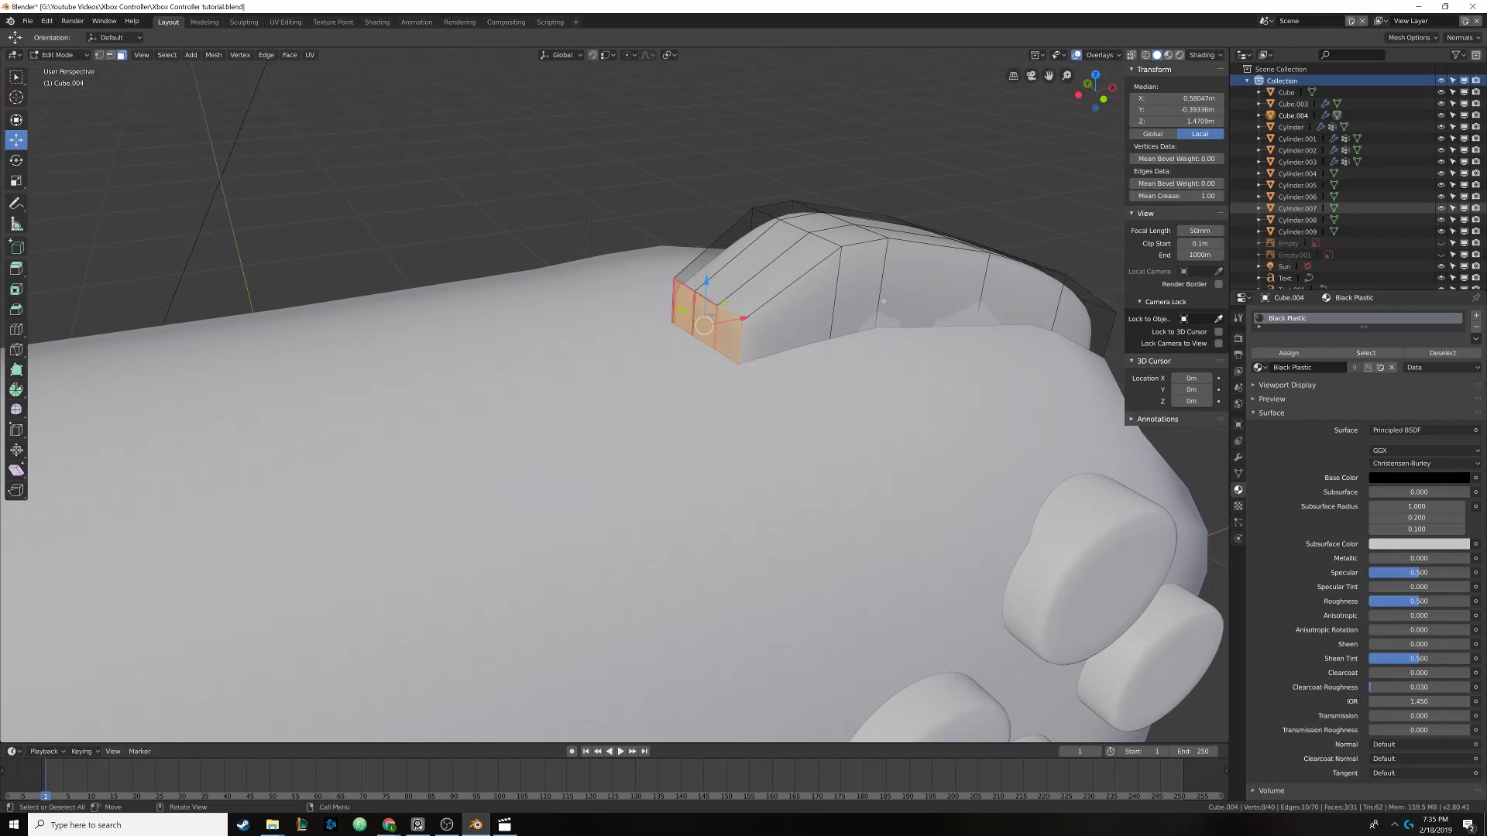
pyautogui.press('Tab')
pyautogui.moveTo(827, 302); pyautogui.dragTo(818, 301, button='middle')
pyautogui.press('Tab')
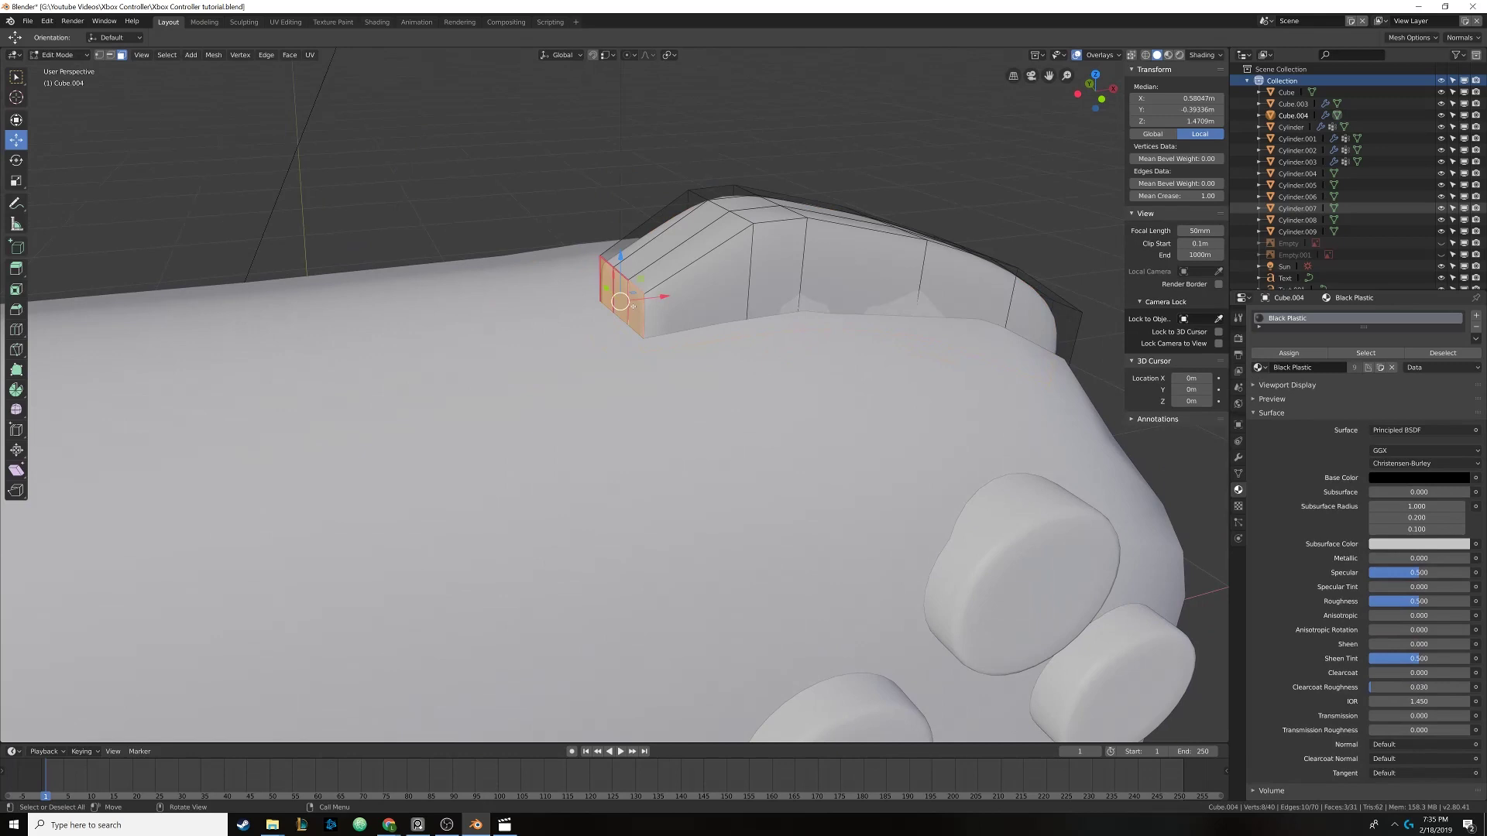
pyautogui.press('Tab')
pyautogui.press('n')
pyautogui.moveTo(633, 307); pyautogui.dragTo(797, 286, button='middle')
# Clear the selection and select the bumper's three end faces
pyautogui.press('Tab')
pyautogui.hotkey('alt', 'a')
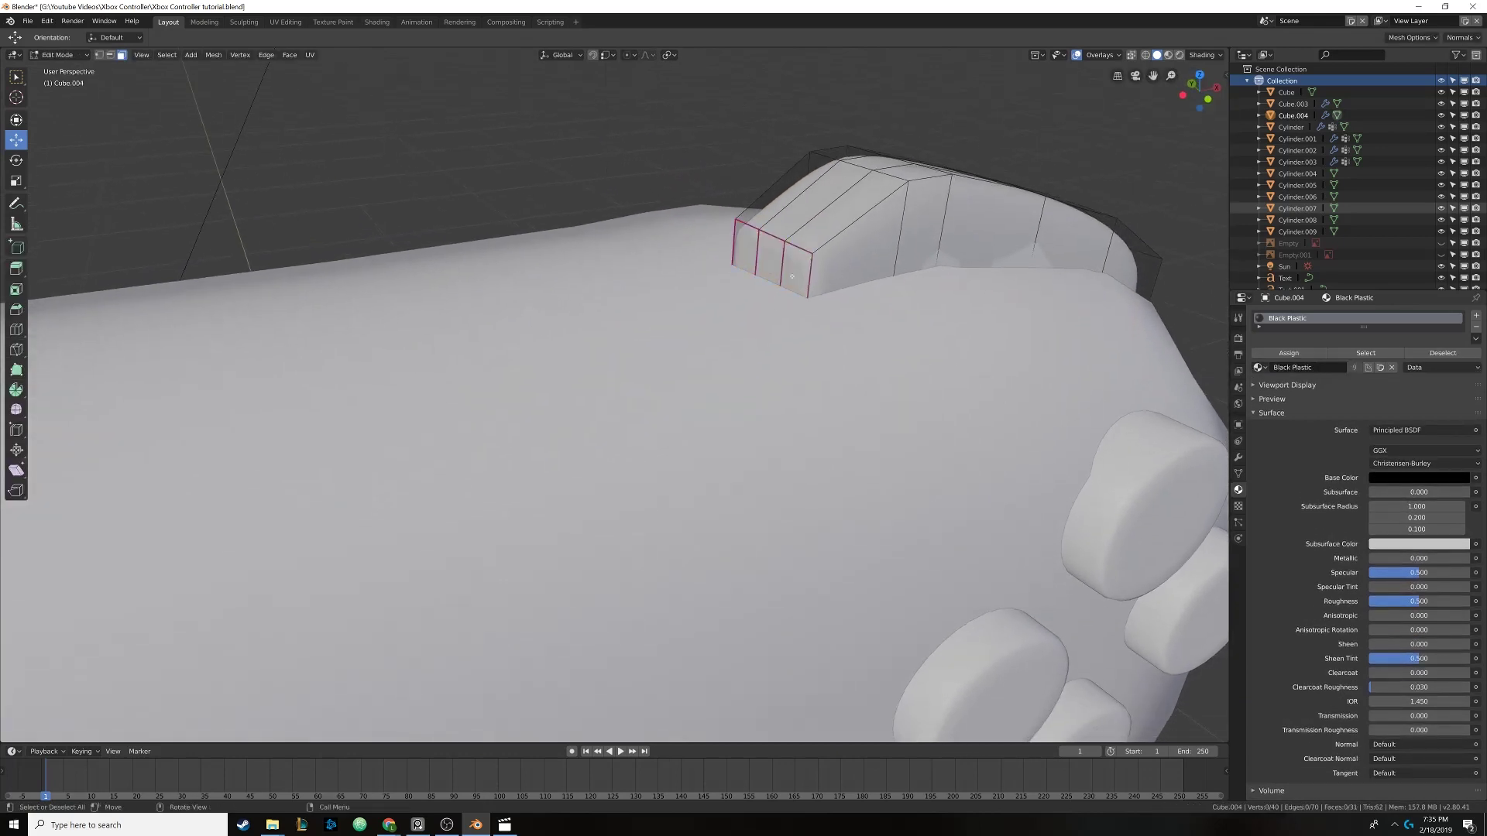
pyautogui.click(792, 276)
pyautogui.keyDown('shift'); pyautogui.click(769, 258); pyautogui.keyUp('shift')
pyautogui.keyDown('shift'); pyautogui.click(747, 246); pyautogui.keyUp('shift')
pyautogui.moveTo(768, 248); pyautogui.dragTo(770, 279, button='middle')
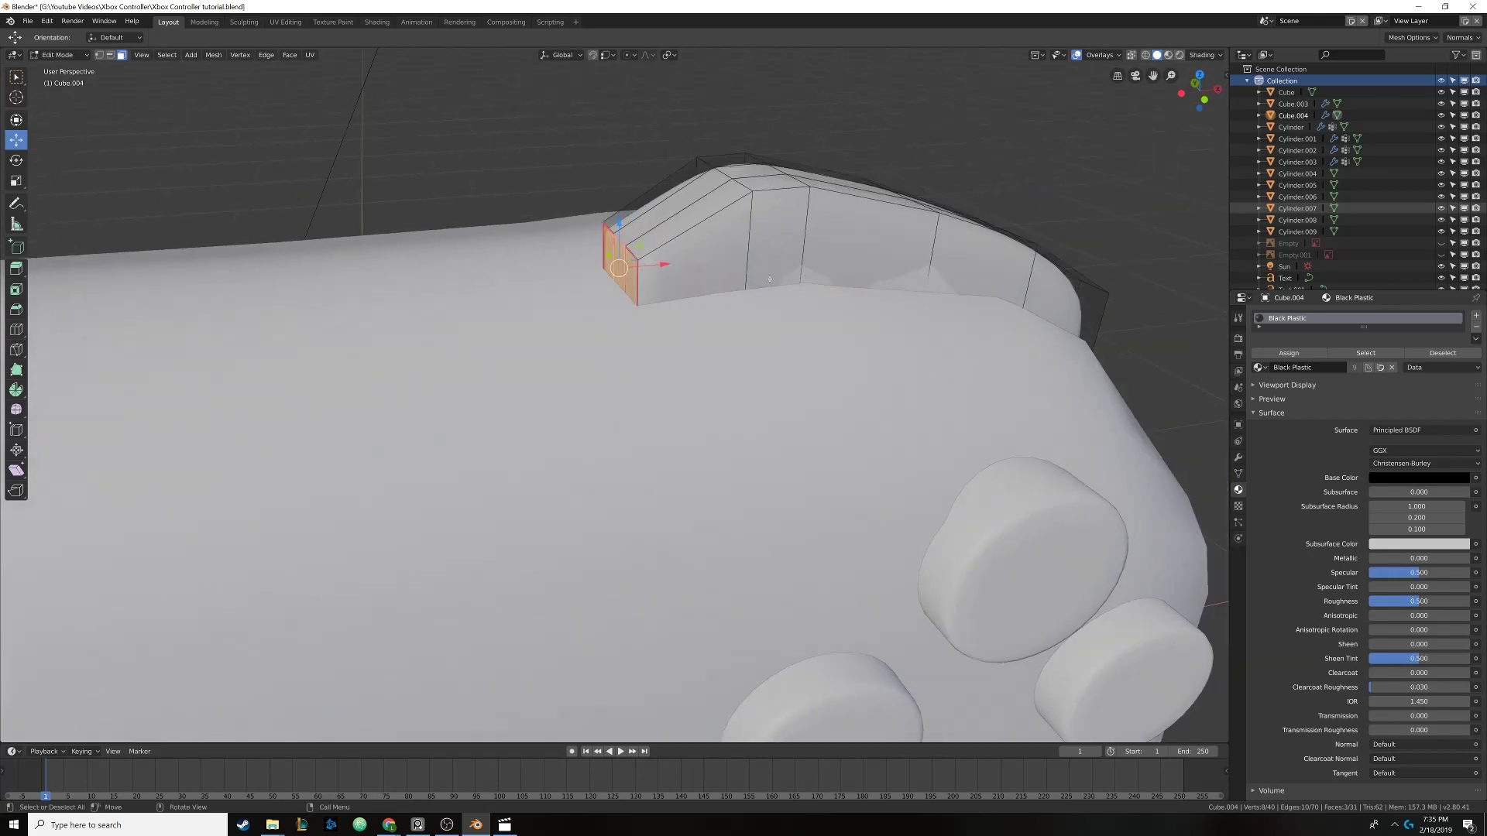
# Extrude the end faces about 0.572 m along X toward the controller's centre
pyautogui.press('e')
pyautogui.rightClick(660, 281)
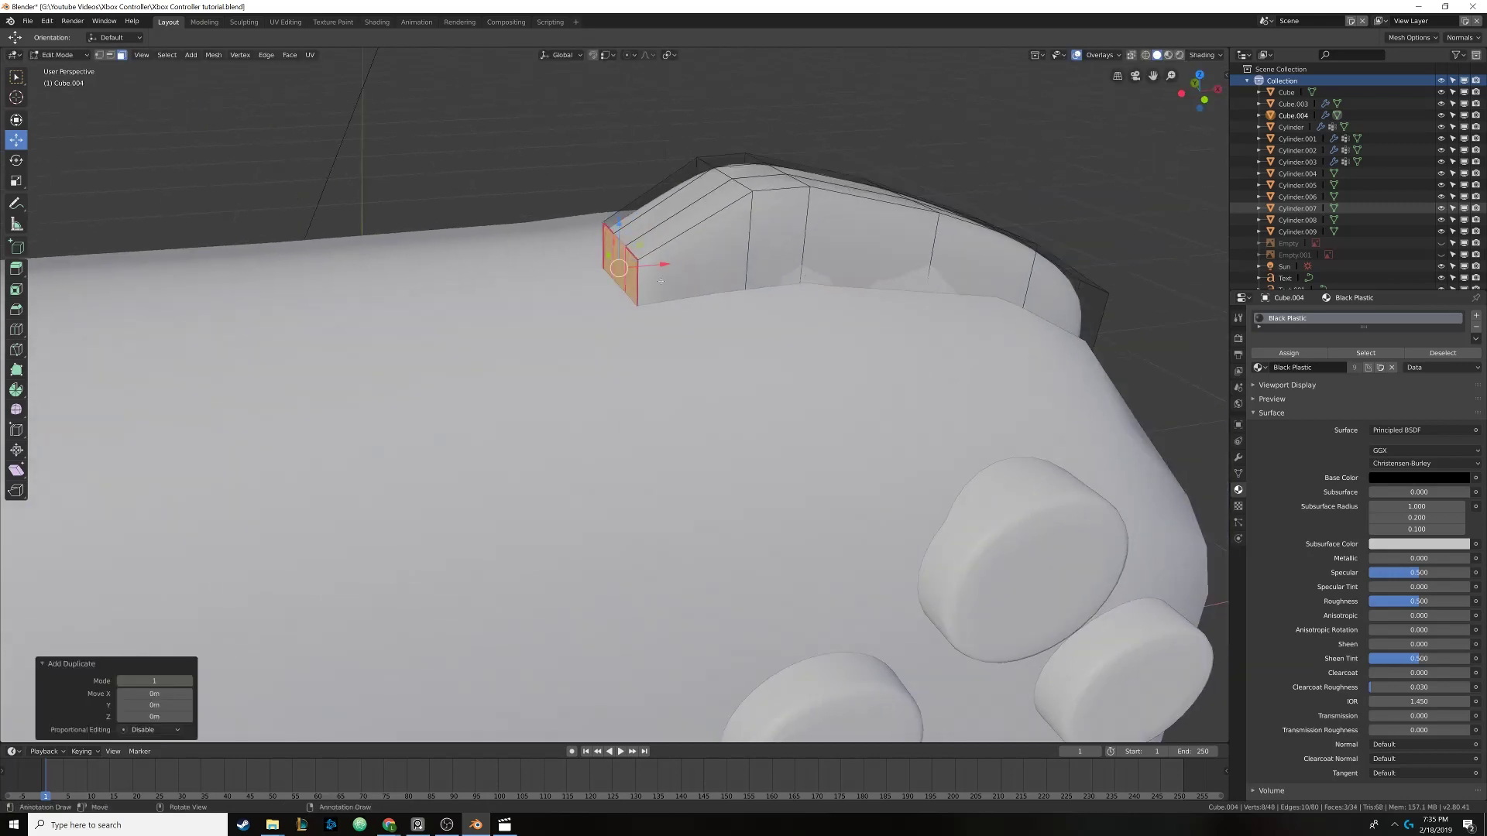
pyautogui.press('g')
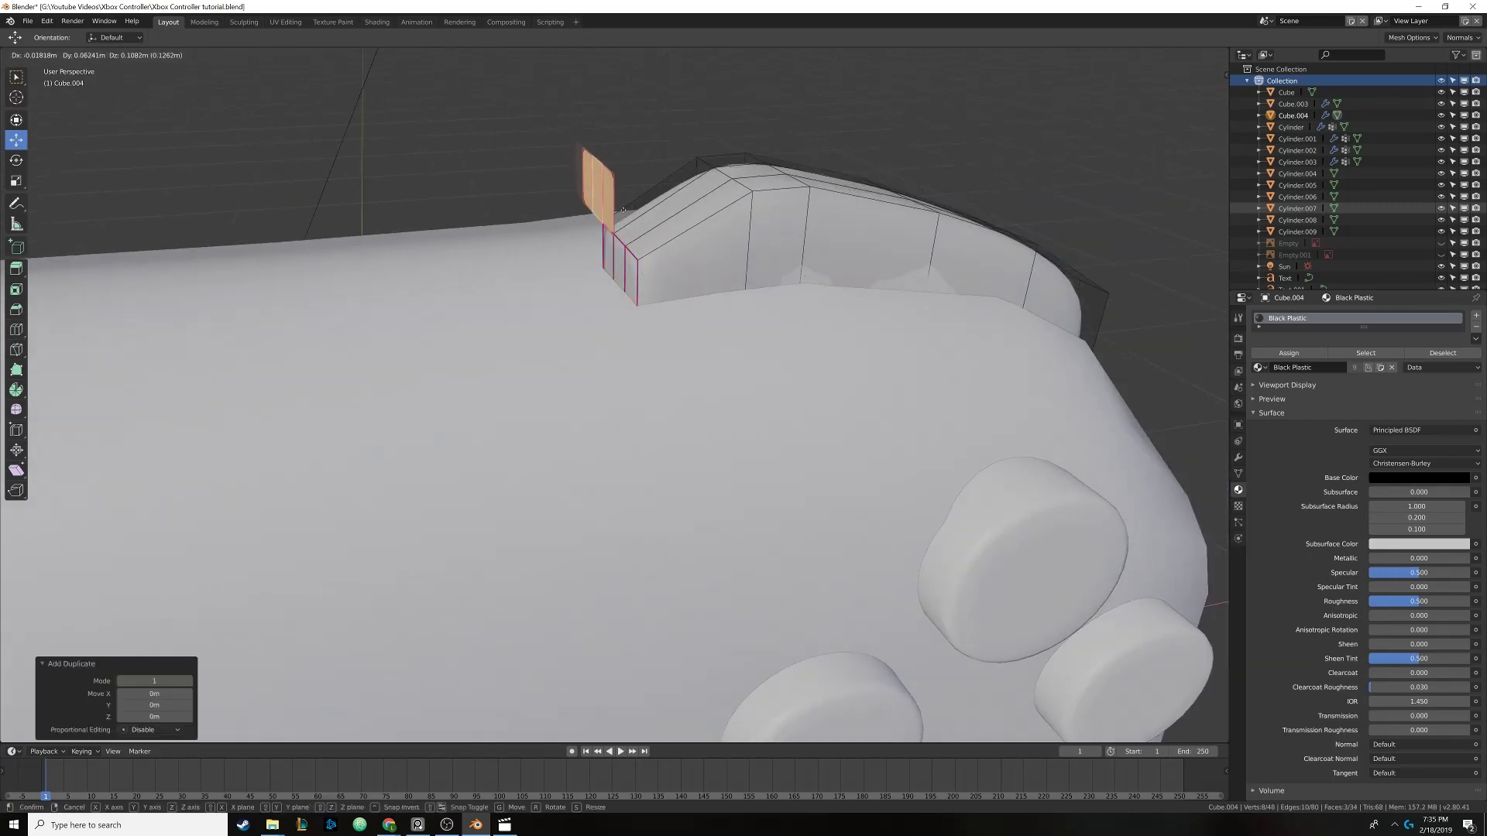
pyautogui.rightClick(617, 209)
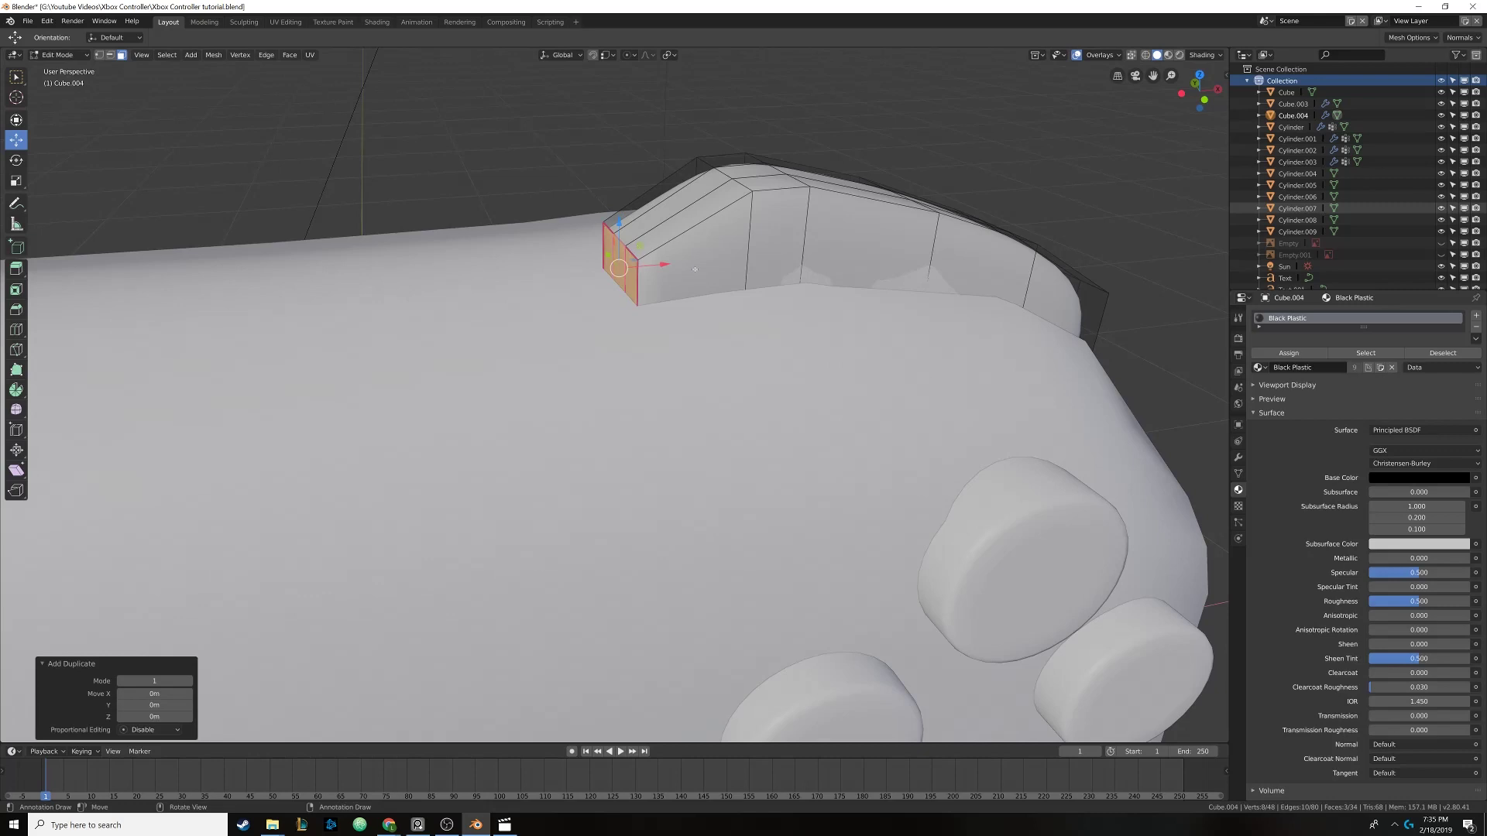
pyautogui.moveTo(694, 269); pyautogui.dragTo(707, 327, button='middle')
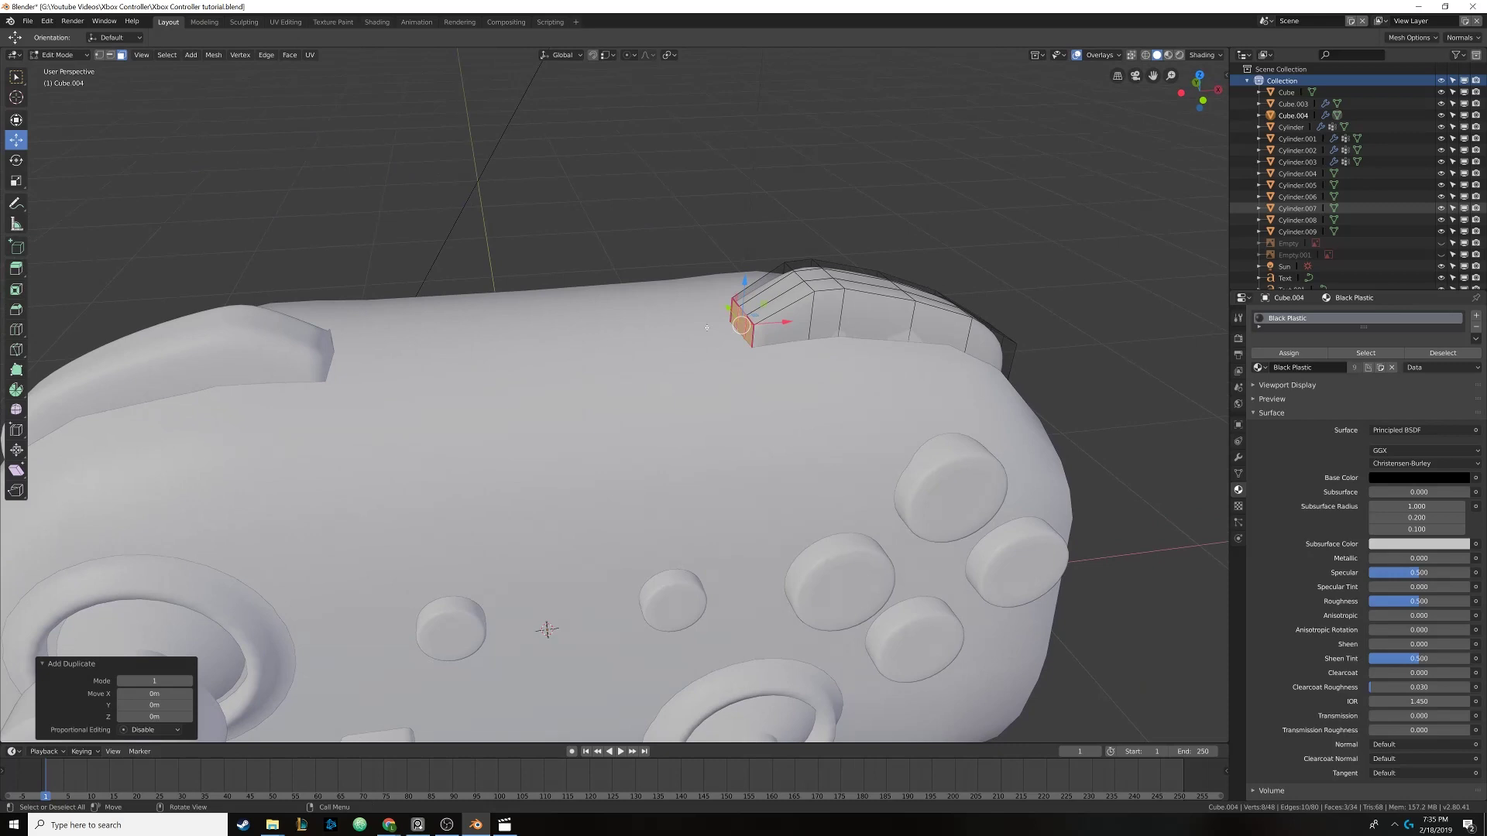
pyautogui.press('e')
pyautogui.rightClick(706, 327)
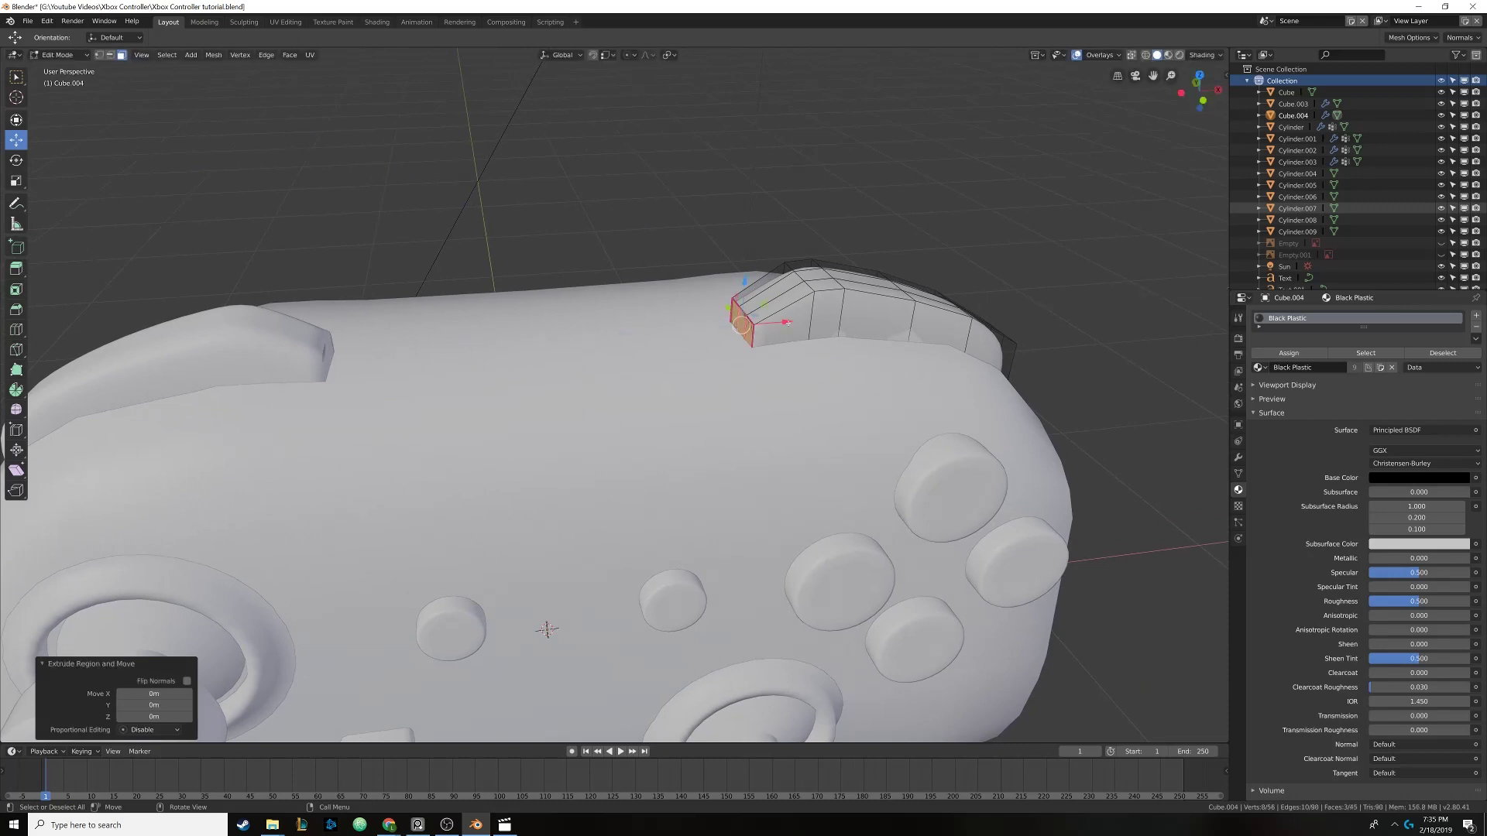
pyautogui.press('g')
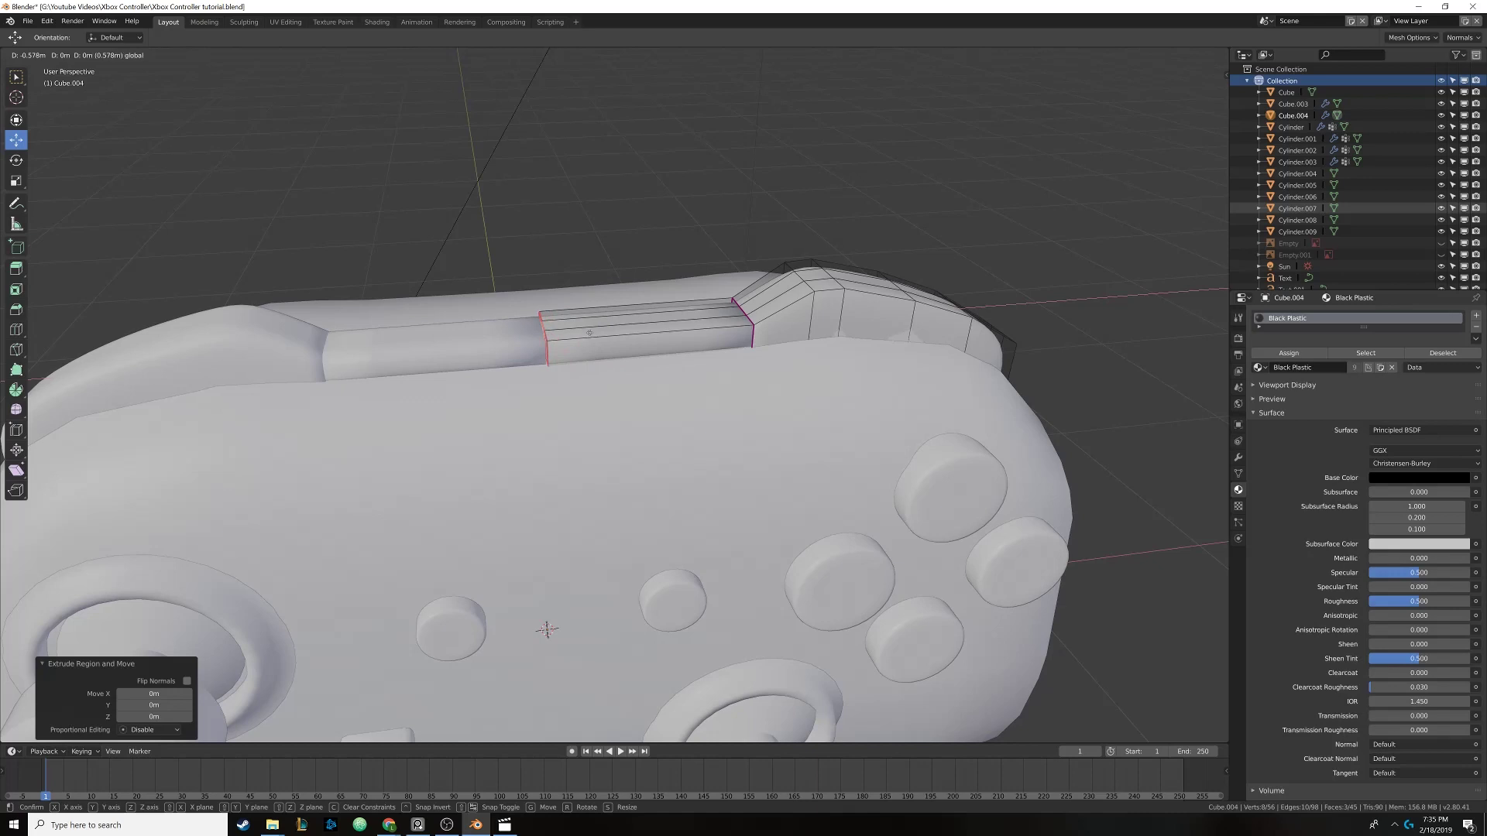
pyautogui.moveTo(590, 333); pyautogui.dragTo(592, 333)
# Raise the Mirror modifier's merge limit to 0.028 m so the halves fuse
pyautogui.scroll(6, 608, 342)
pyautogui.keyDown('shift'); pyautogui.moveTo(632, 213); pyautogui.dragTo(637, 351, button='middle'); pyautogui.keyUp('shift')
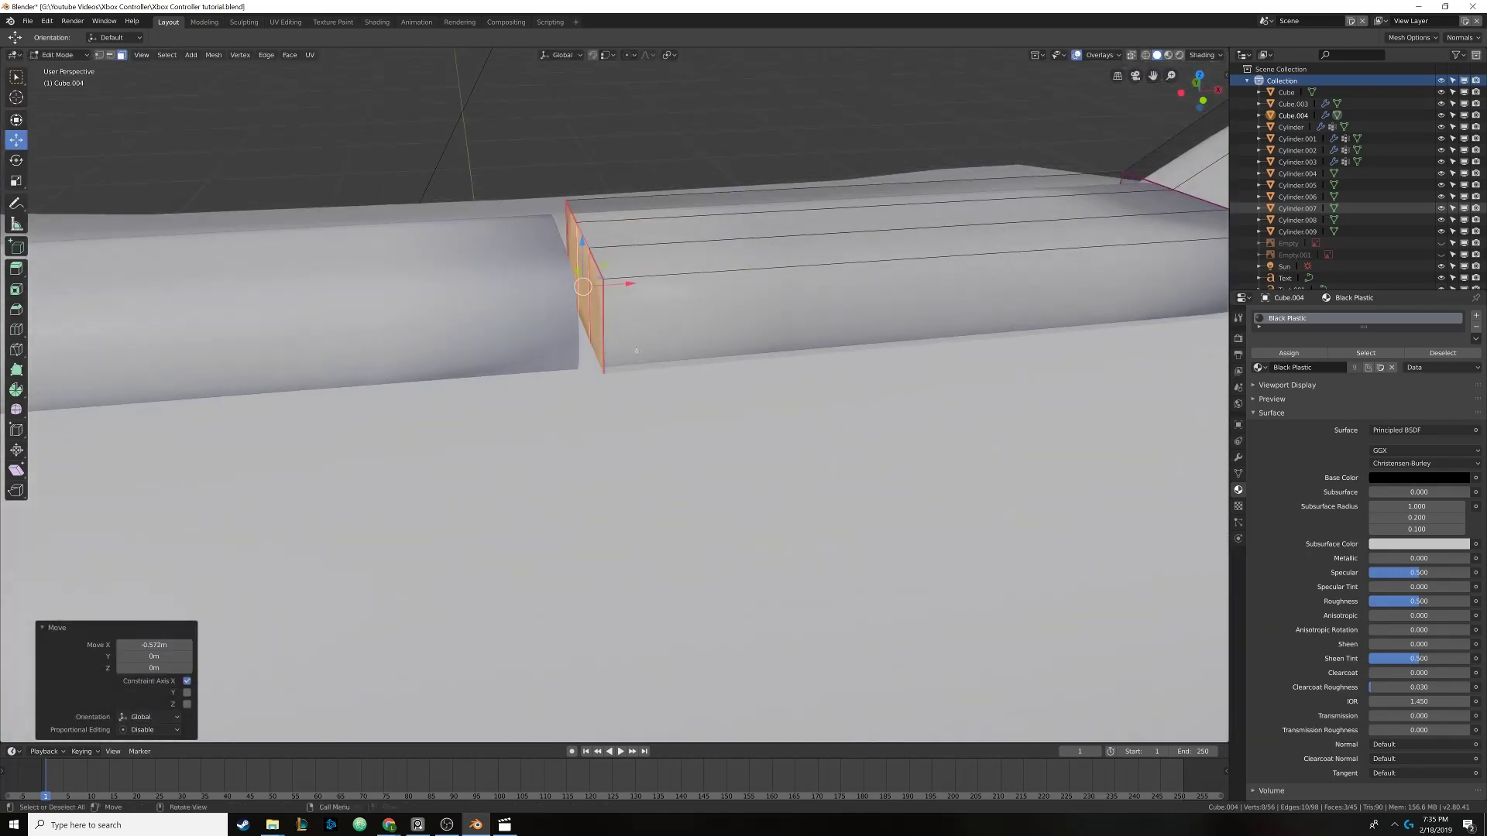
pyautogui.click(1236, 458)
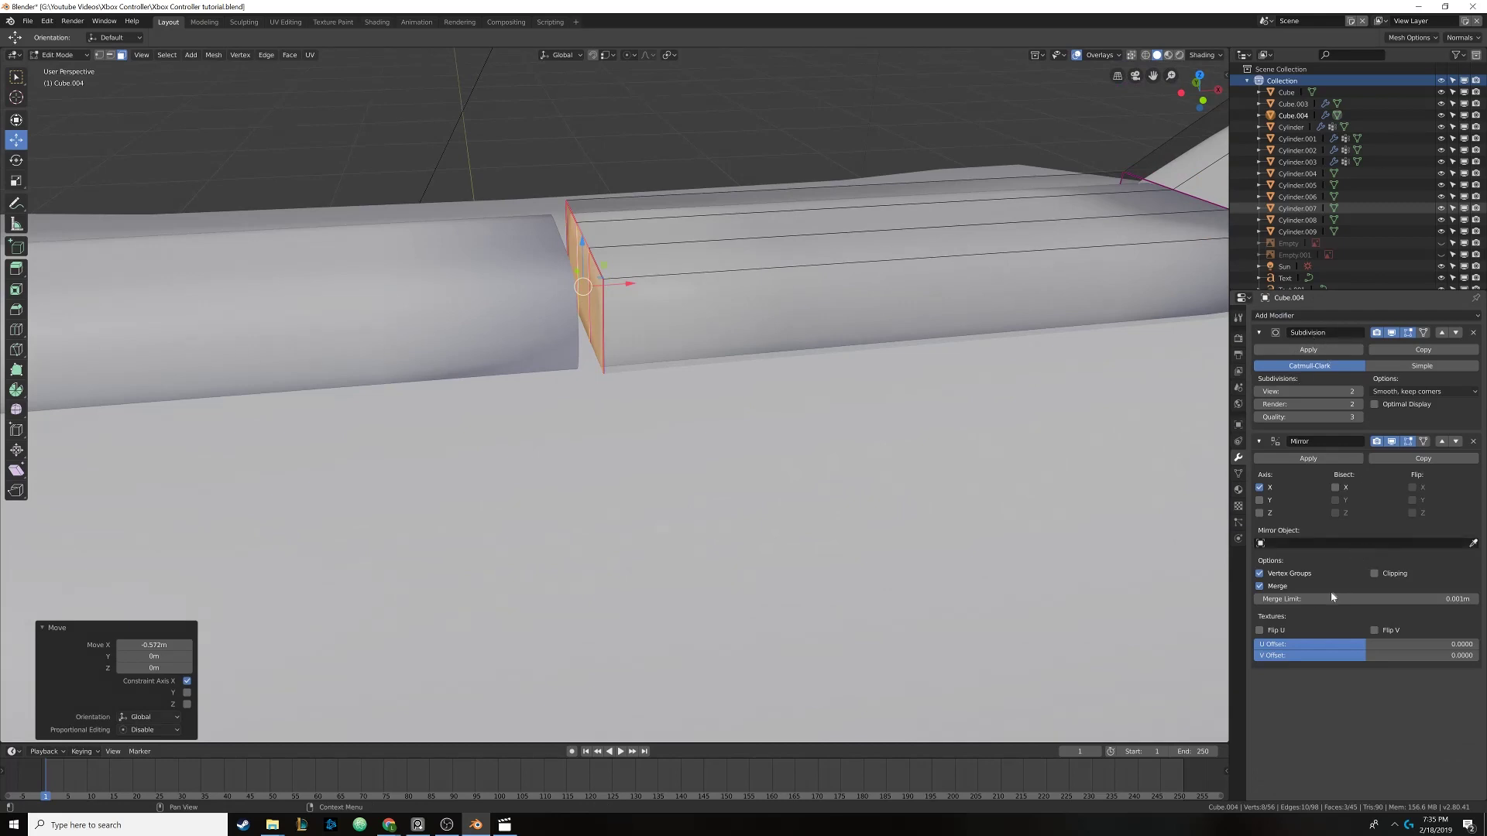
pyautogui.moveTo(1332, 597); pyautogui.dragTo(1365, 597)
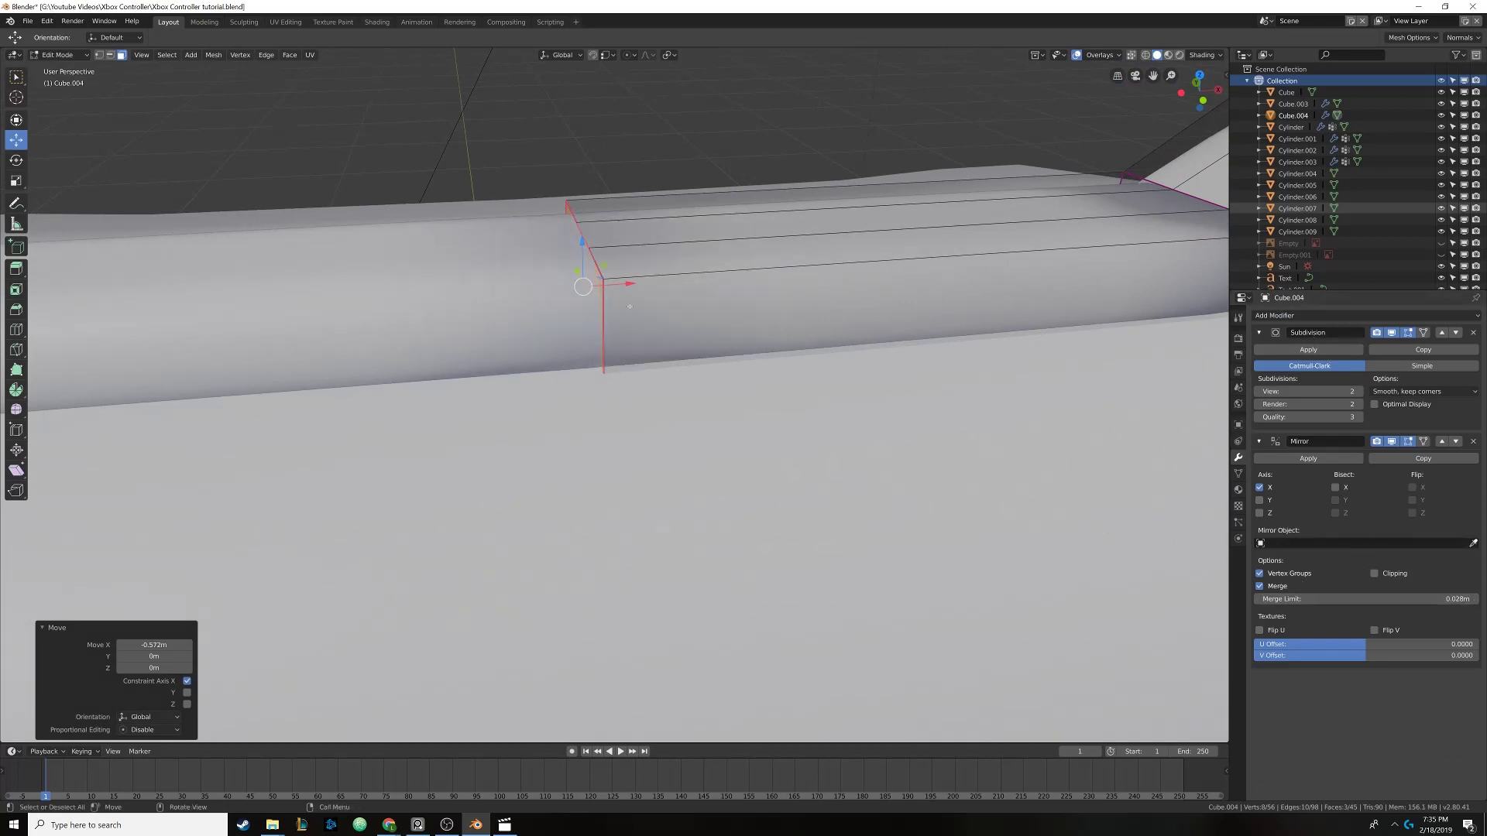
pyautogui.moveTo(611, 313); pyautogui.dragTo(682, 403, button='middle')
pyautogui.scroll(-6, 643, 340)
# Set the selected end edges' crease to 0.00 and shift the end section -0.0178 m along X
pyautogui.press('Tab')
pyautogui.scroll(5, 680, 393)
pyautogui.press('Tab')
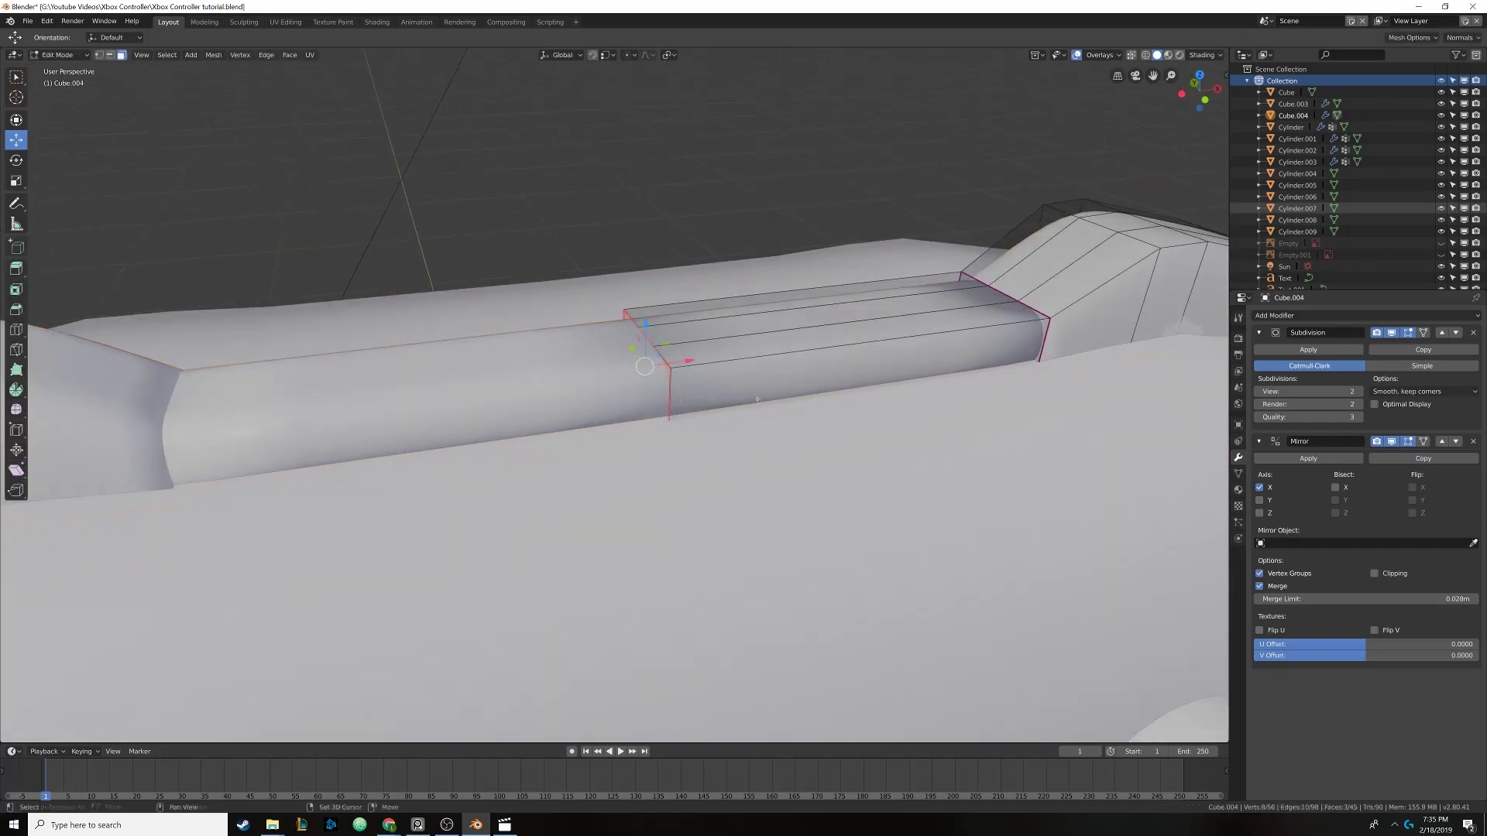
pyautogui.moveTo(922, 369)
pyautogui.mouseDown(button='middle')
pyautogui.moveTo(887, 364)
pyautogui.moveTo(934, 376)
pyautogui.mouseUp(button='middle')
pyautogui.moveTo(601, 337); pyautogui.dragTo(606, 319, button='middle')
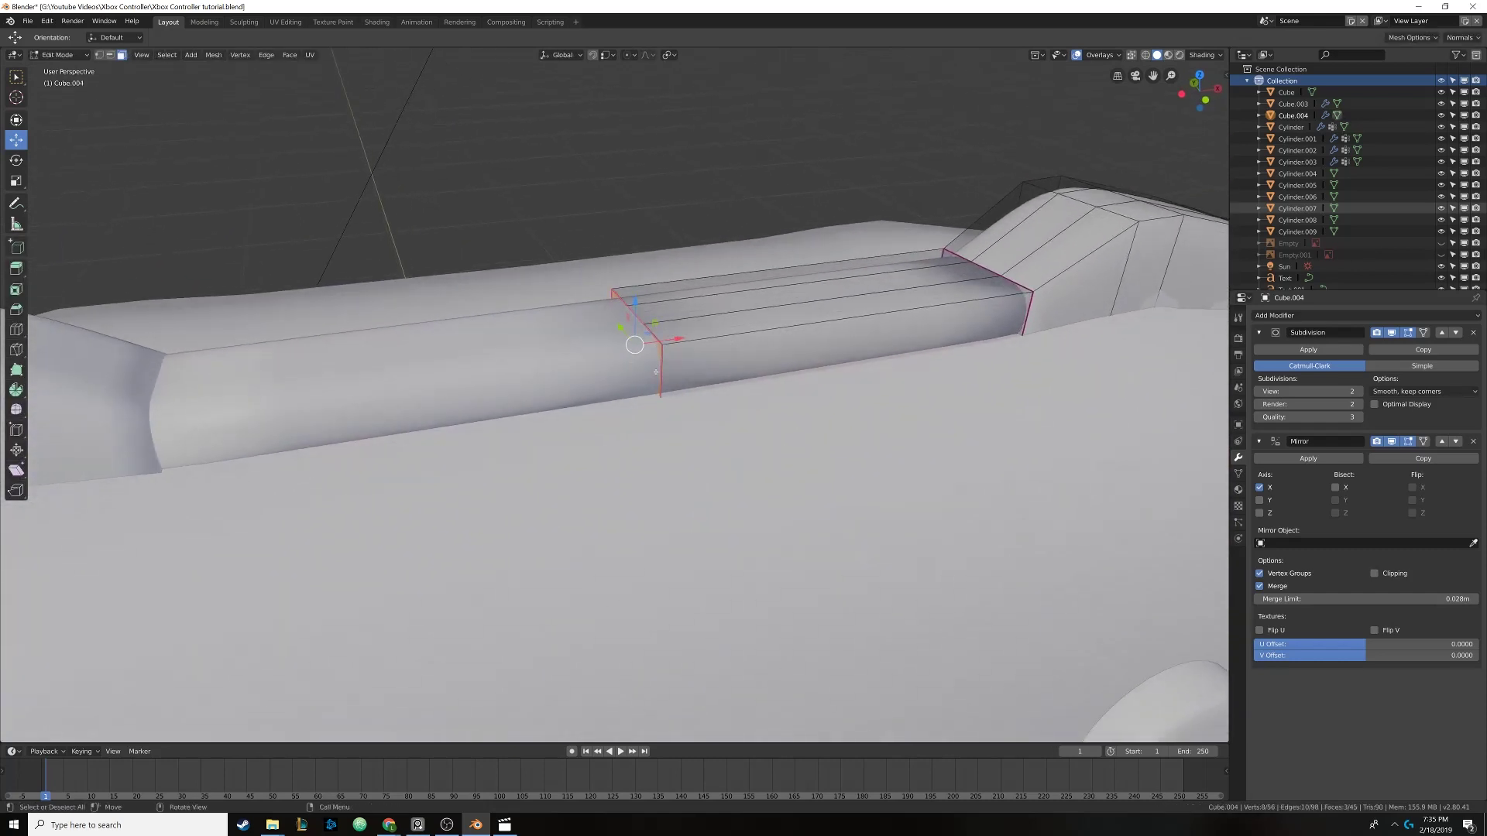
pyautogui.press('n')
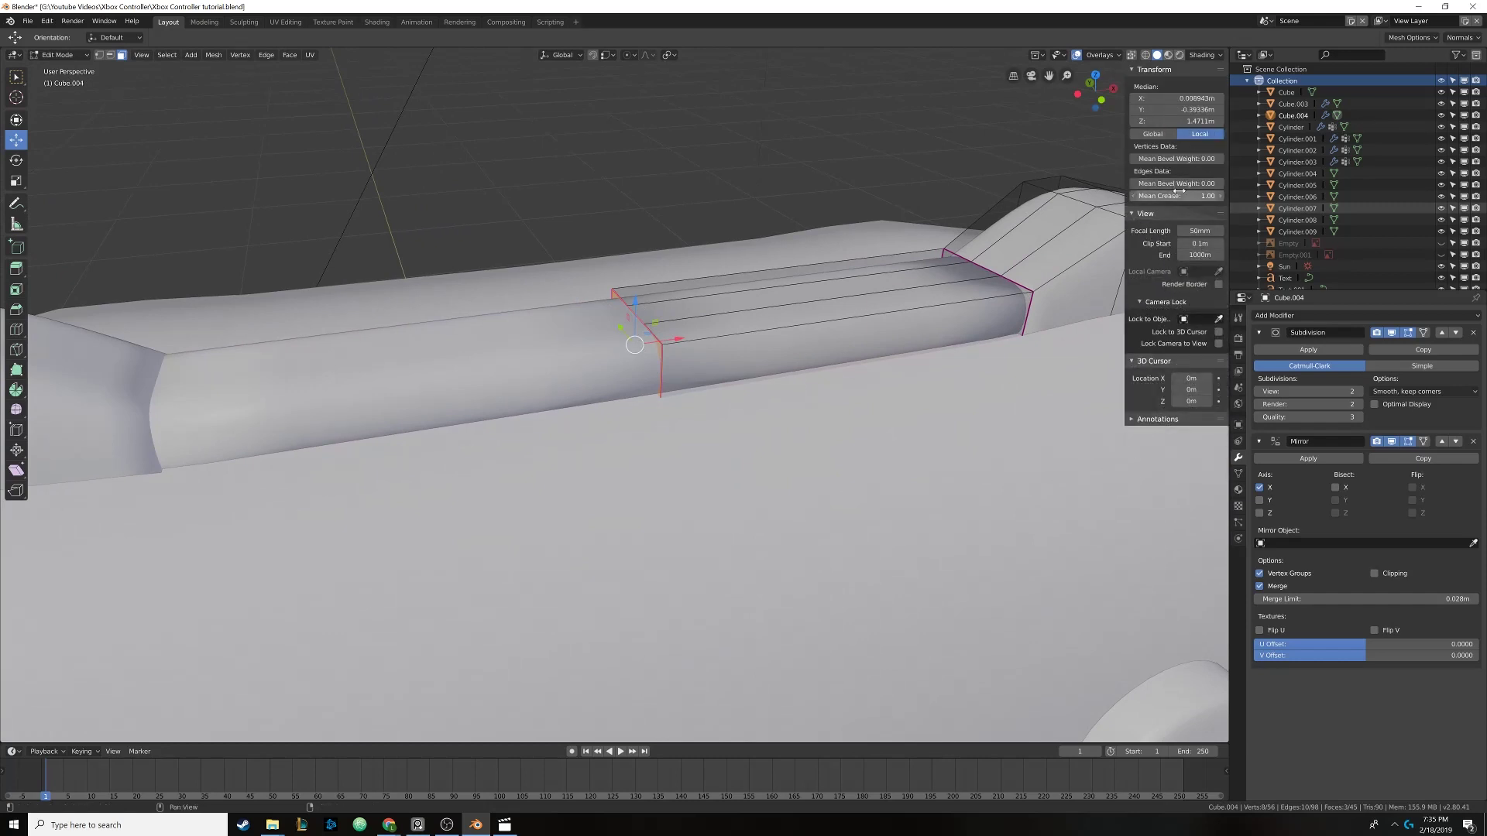
pyautogui.moveTo(1179, 191); pyautogui.dragTo(1138, 192)
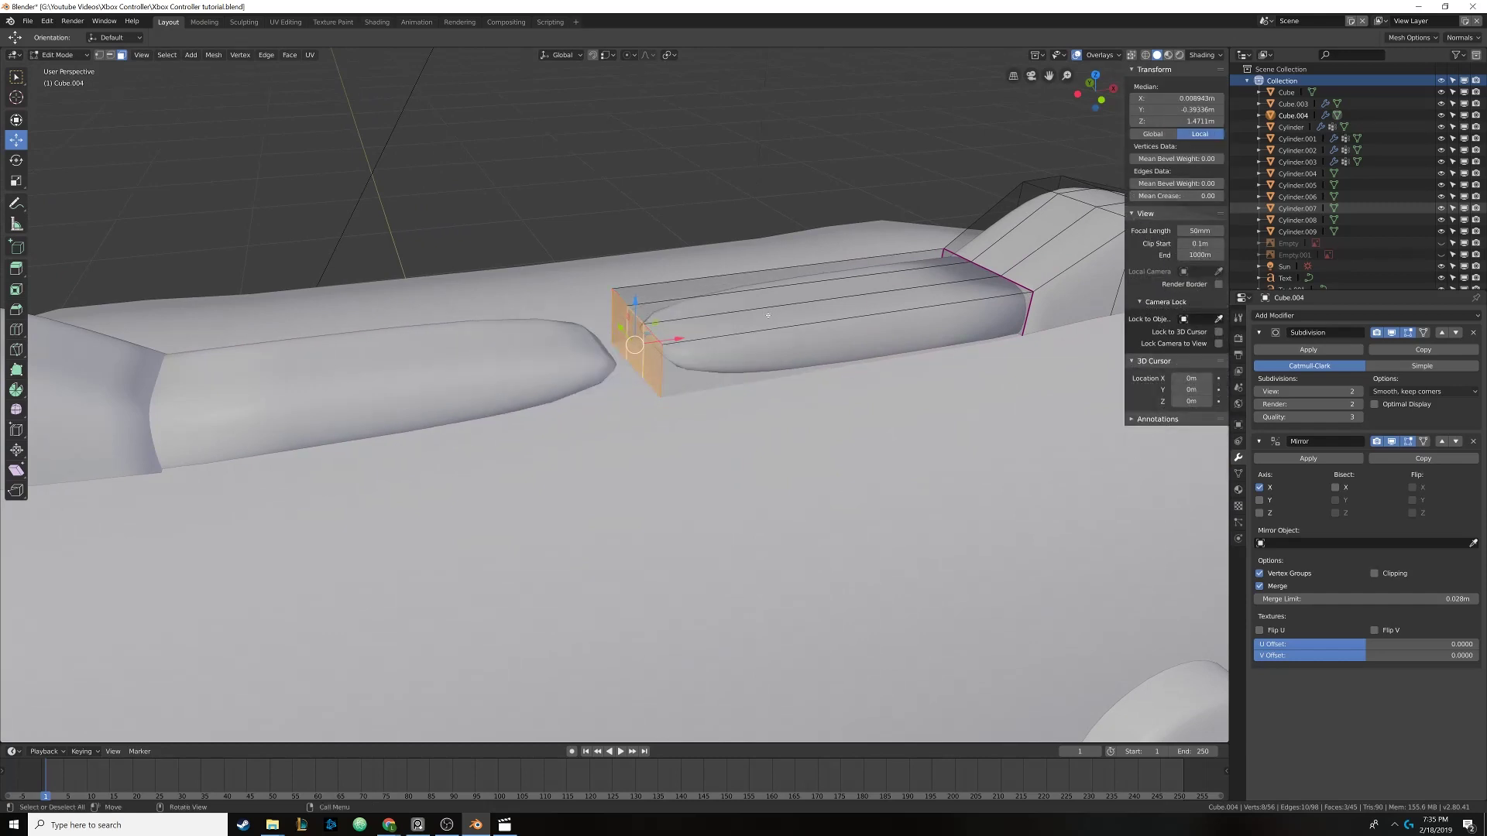
pyautogui.press('n')
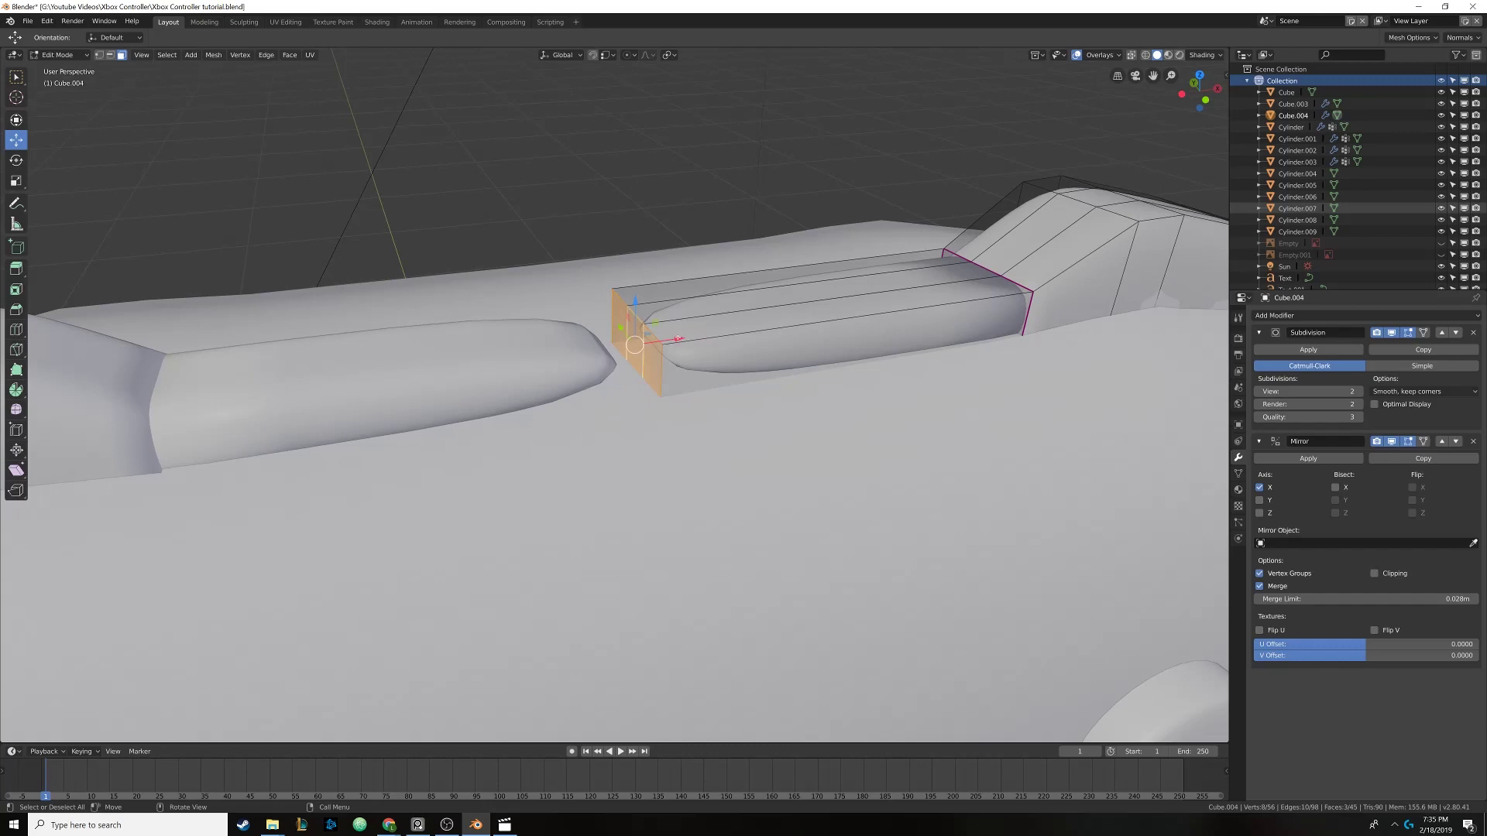
pyautogui.moveTo(678, 338)
pyautogui.mouseDown()
pyautogui.moveTo(554, 347)
pyautogui.moveTo(663, 350)
pyautogui.mouseUp()
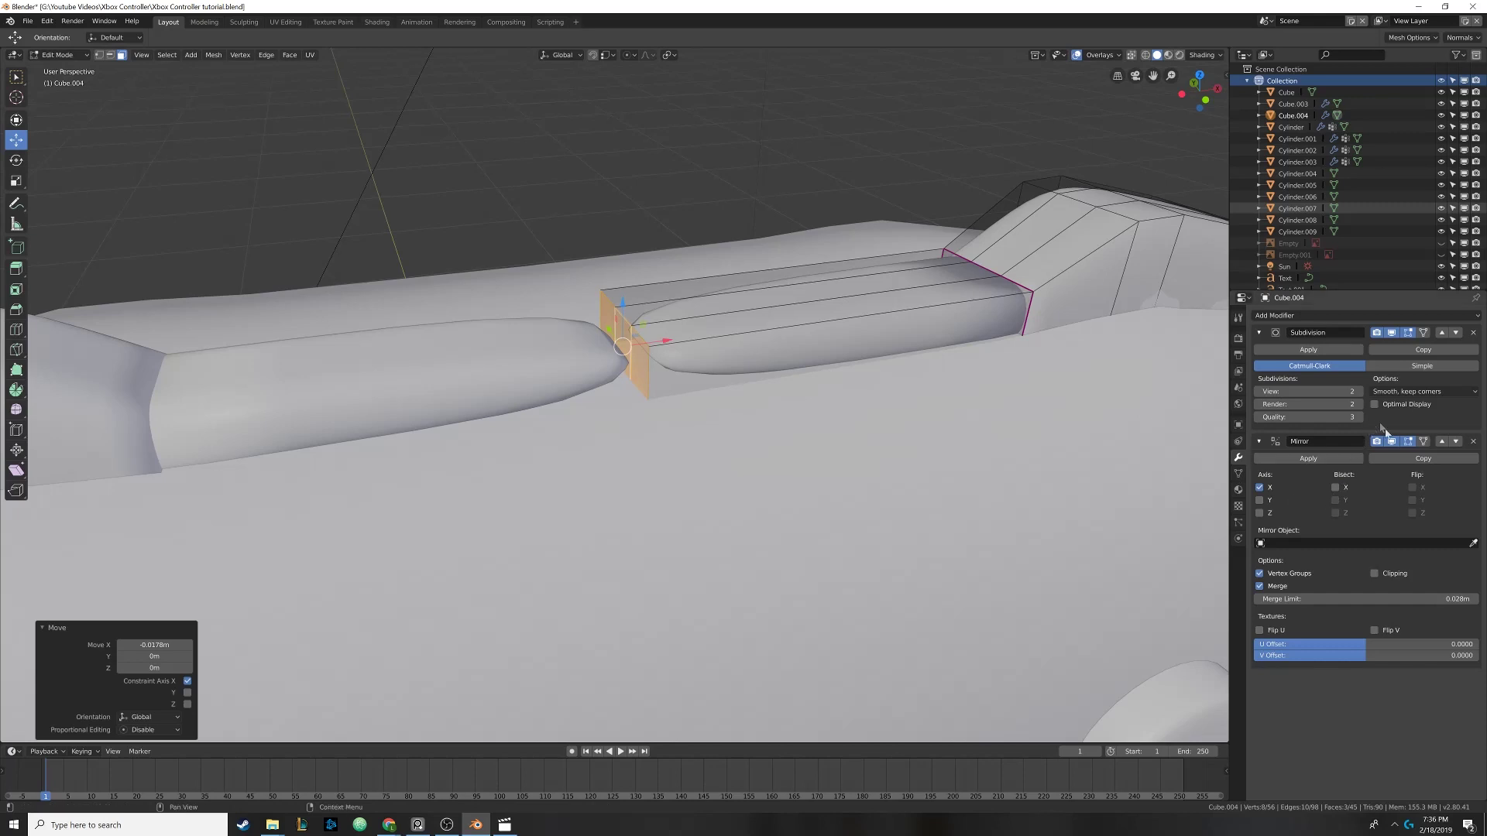
# Move the Mirror modifier above Subdivision so the bar joins smoothly
pyautogui.click(1442, 444)
pyautogui.moveTo(912, 389); pyautogui.dragTo(828, 342, button='middle')
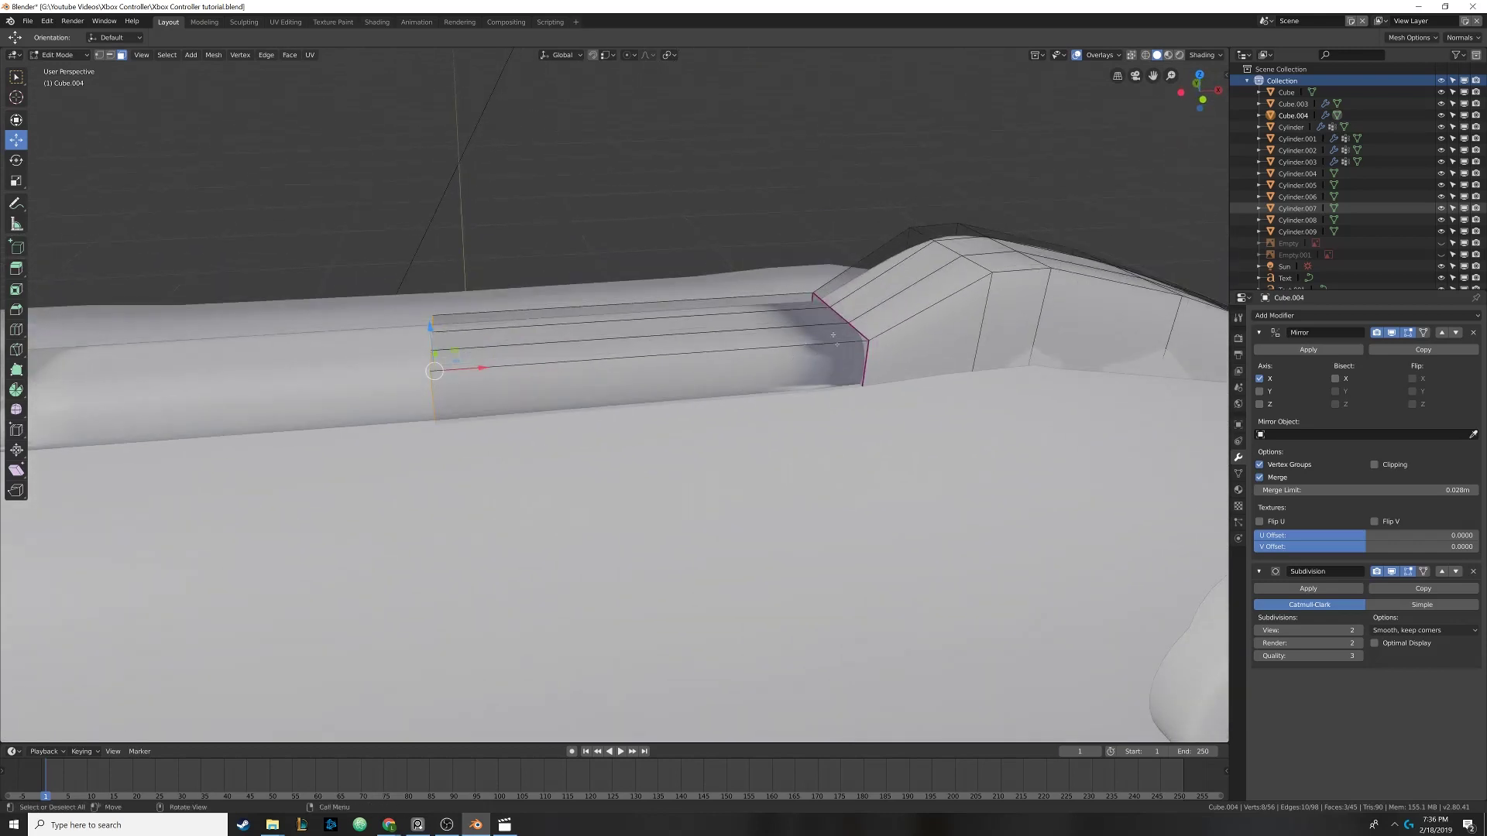
pyautogui.scroll(5, 719, 347)
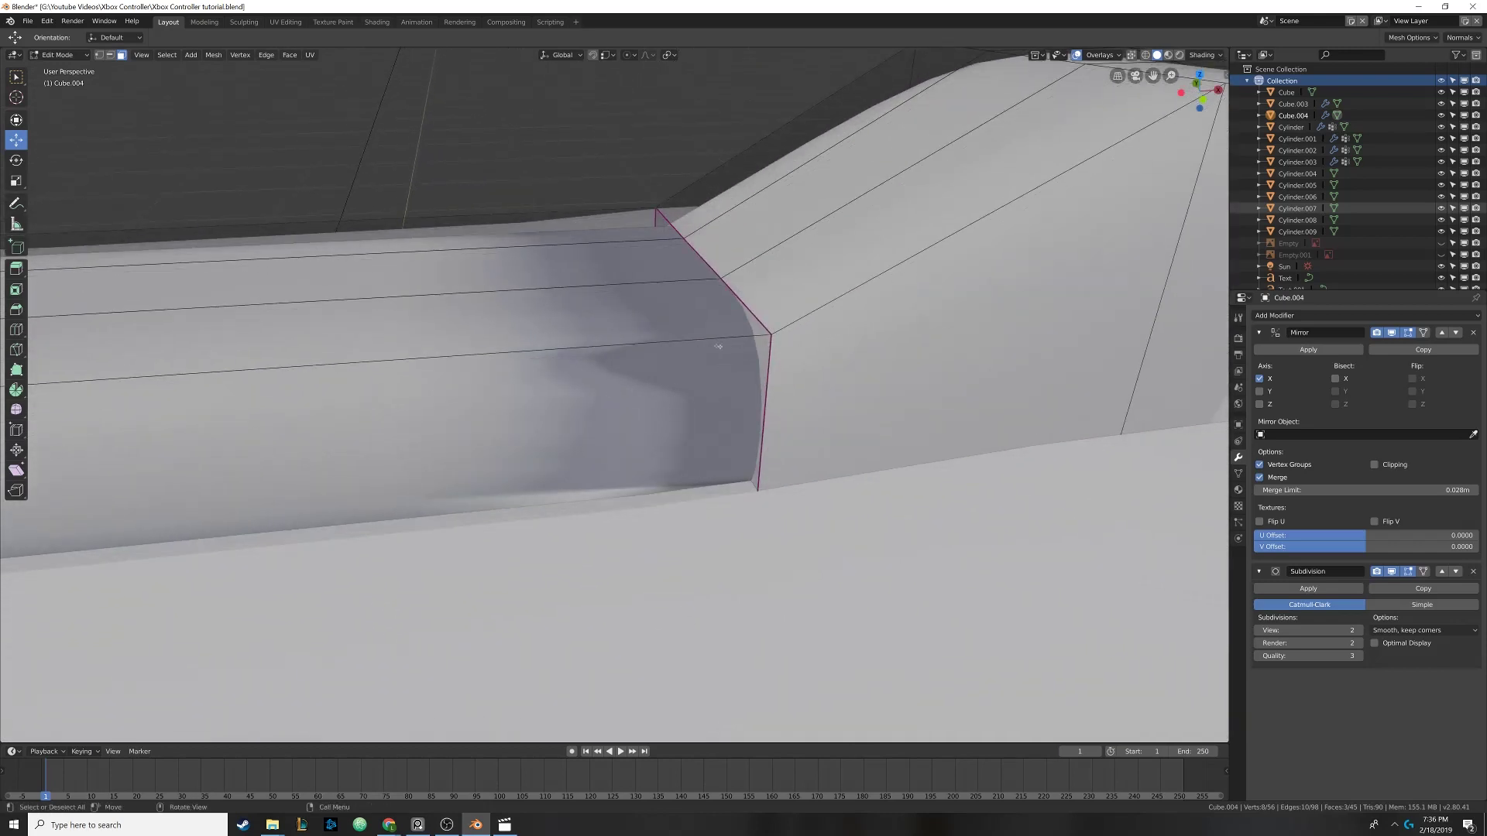
# Add an edge loop on the bar beside the bumper edge
pyautogui.hotkey('ctrl', 'r')
pyautogui.scroll(-6, 719, 347)
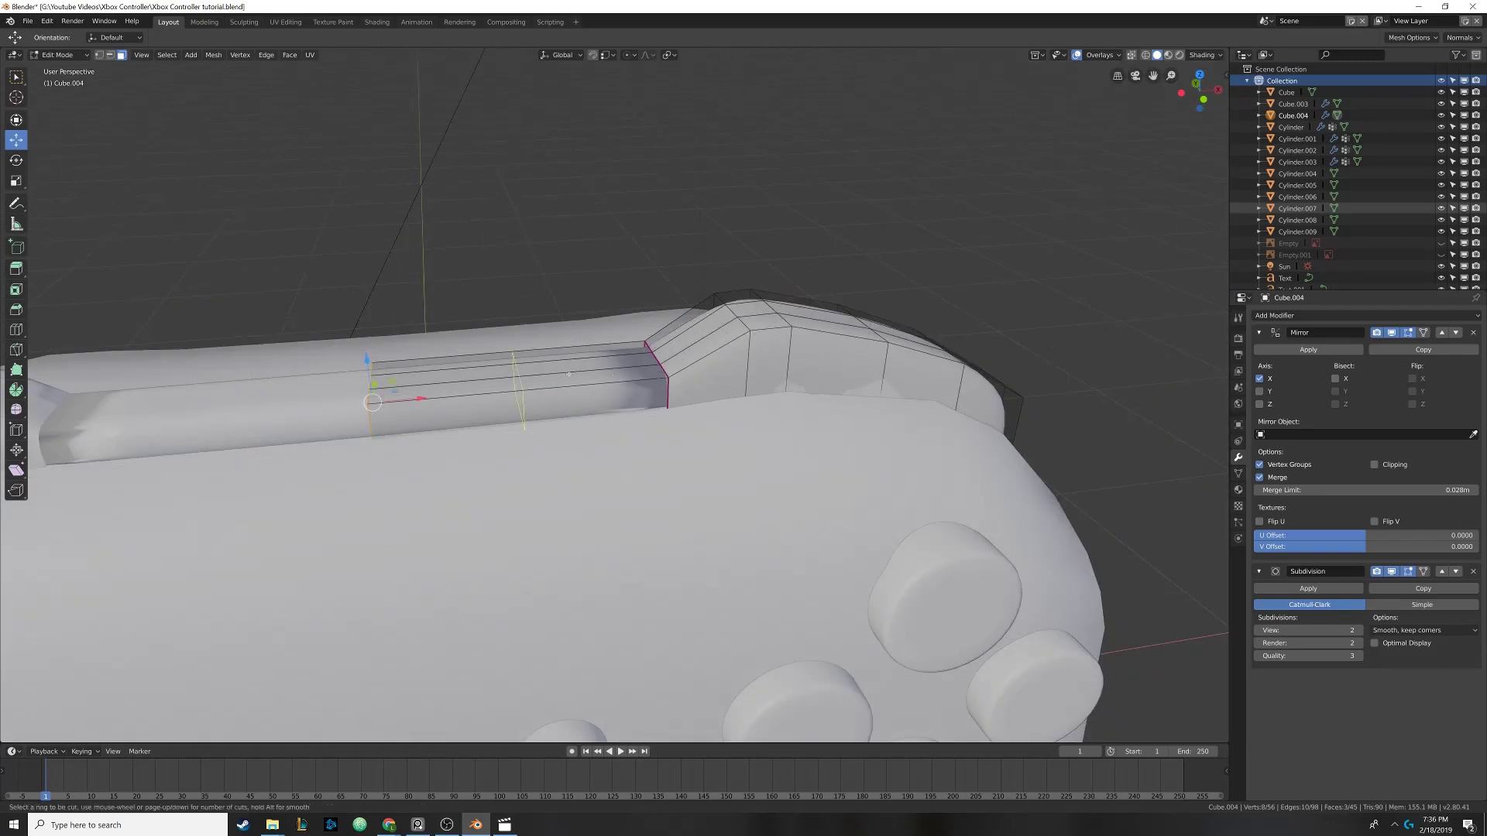
pyautogui.click(527, 387)
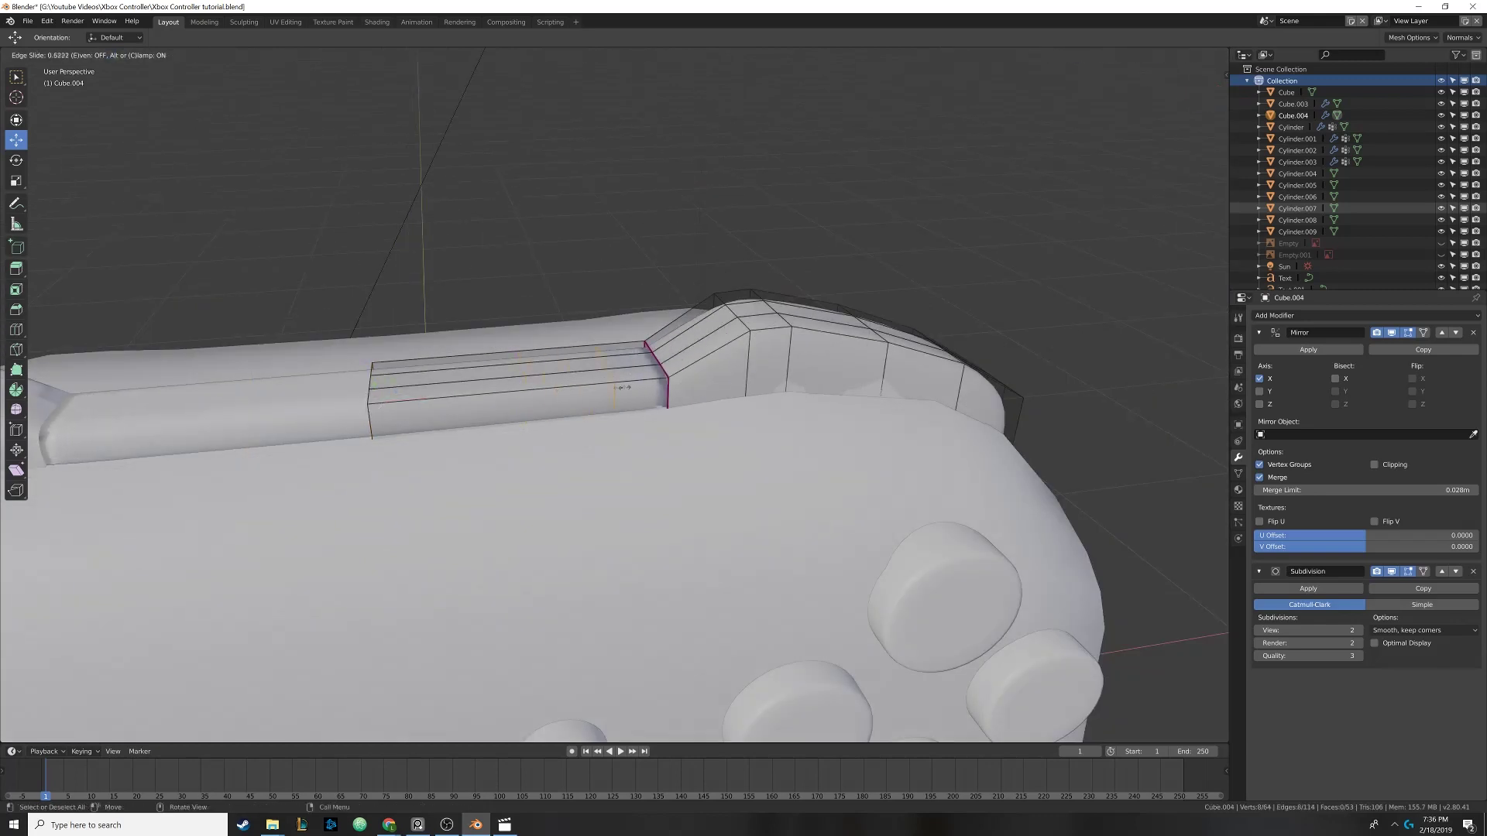
pyautogui.click(677, 384)
pyautogui.scroll(5, 657, 398)
pyautogui.press('Tab')
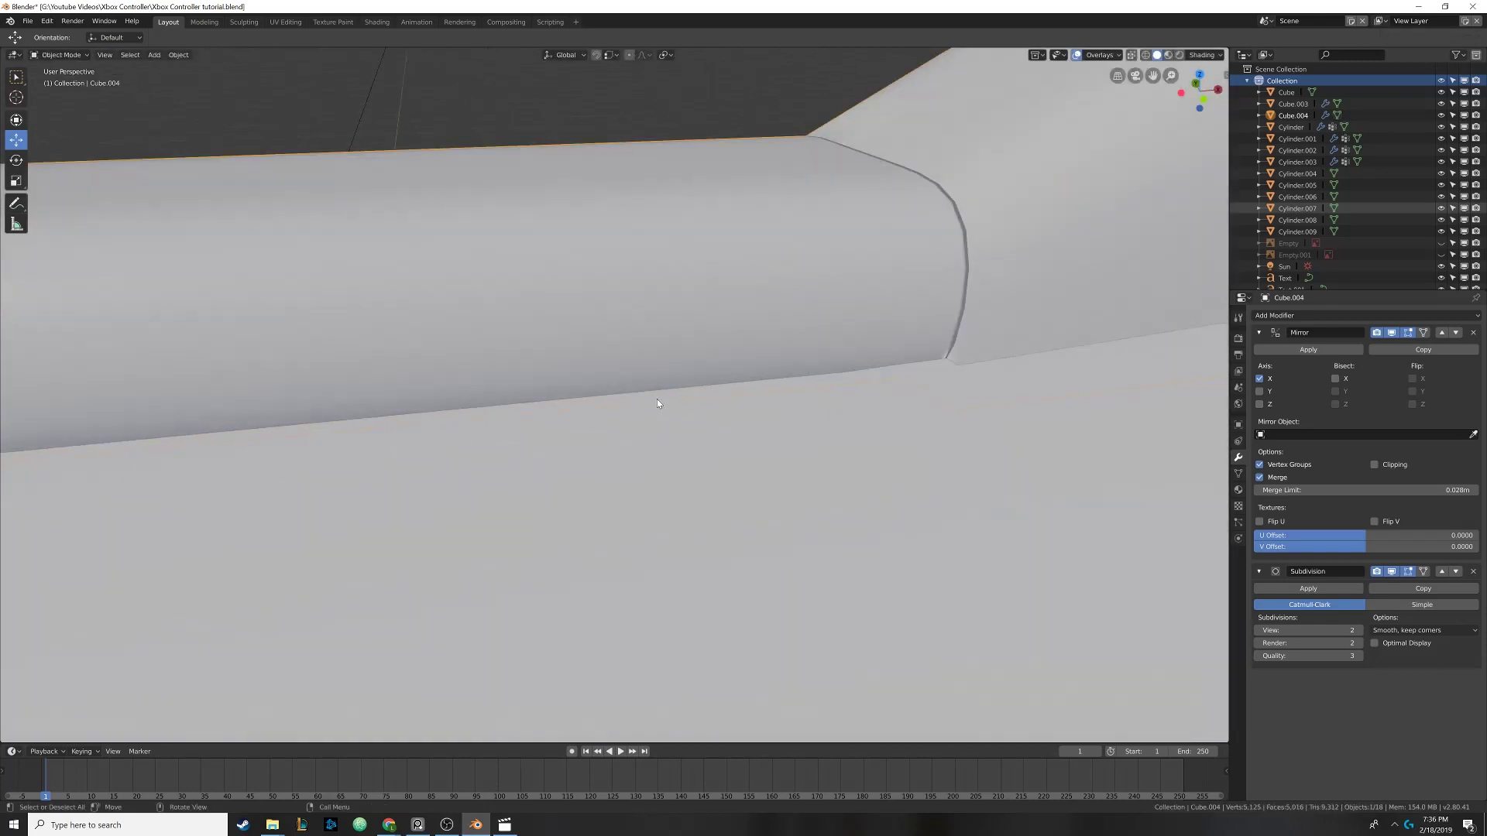
pyautogui.scroll(-8, 650, 401)
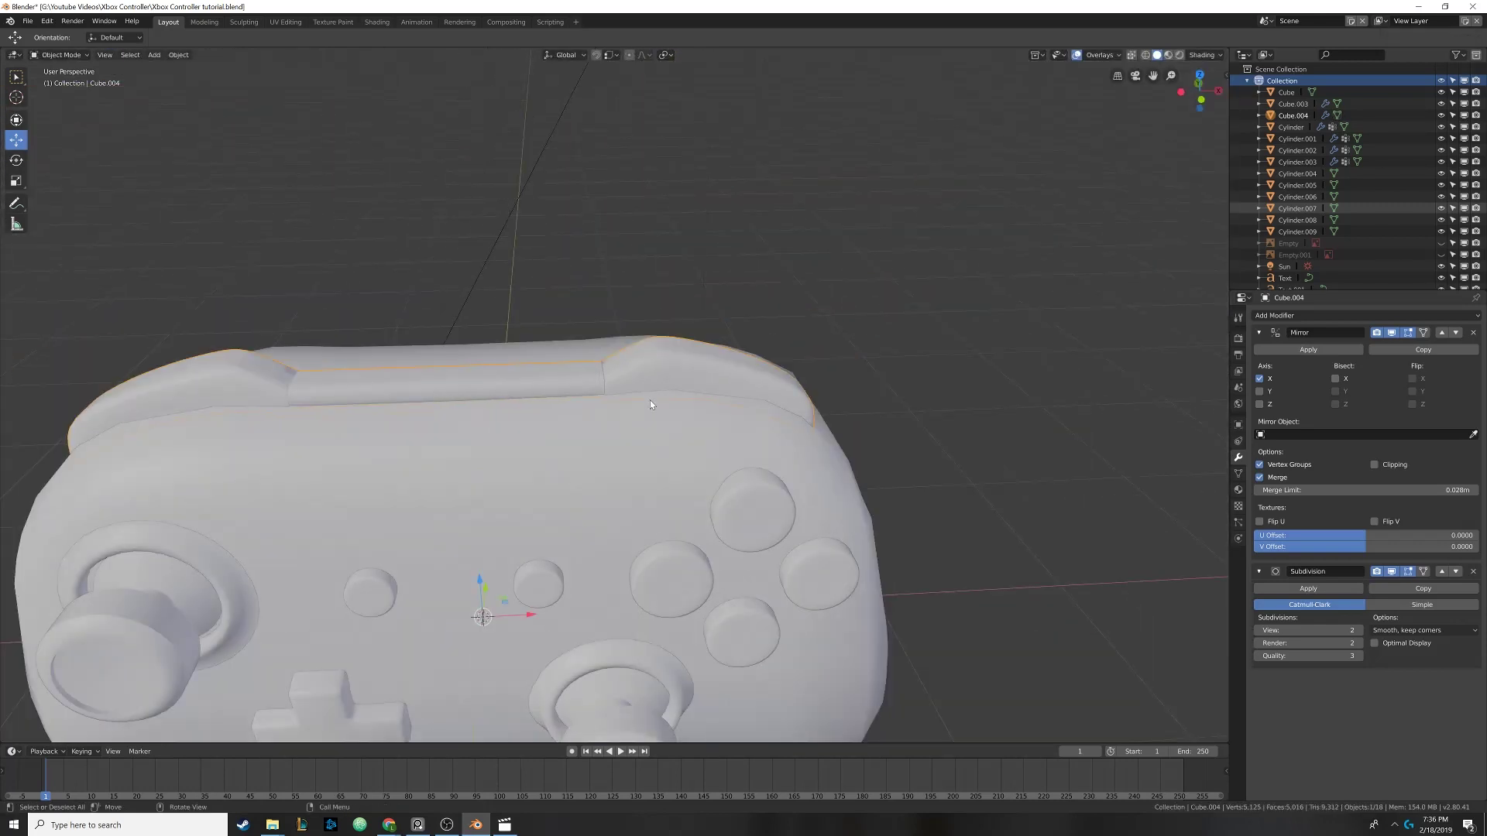
pyautogui.scroll(-2, 649, 400)
pyautogui.moveTo(645, 406); pyautogui.dragTo(676, 401, button='middle')
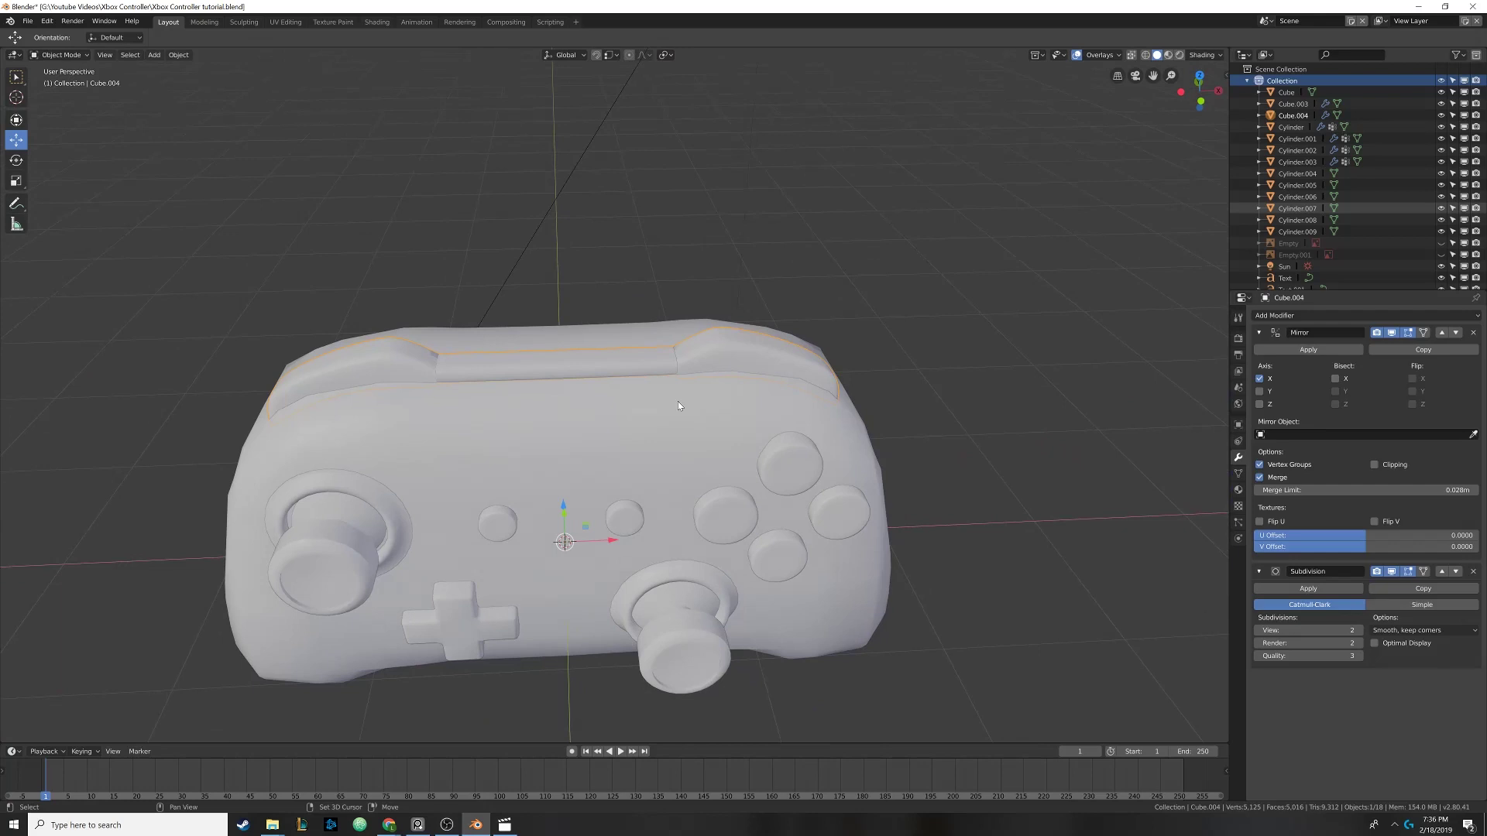
pyautogui.scroll(8, 678, 403)
# Add two more loop cuts near the bar-bumper seam, the last slid to factor -0.938
pyautogui.press('Tab')
pyautogui.keyDown('shift'); pyautogui.moveTo(822, 317); pyautogui.dragTo(663, 395, button='middle'); pyautogui.keyUp('shift')
pyautogui.scroll(2, 674, 387)
pyautogui.hotkey('ctrl', 'r')
pyautogui.click(736, 341)
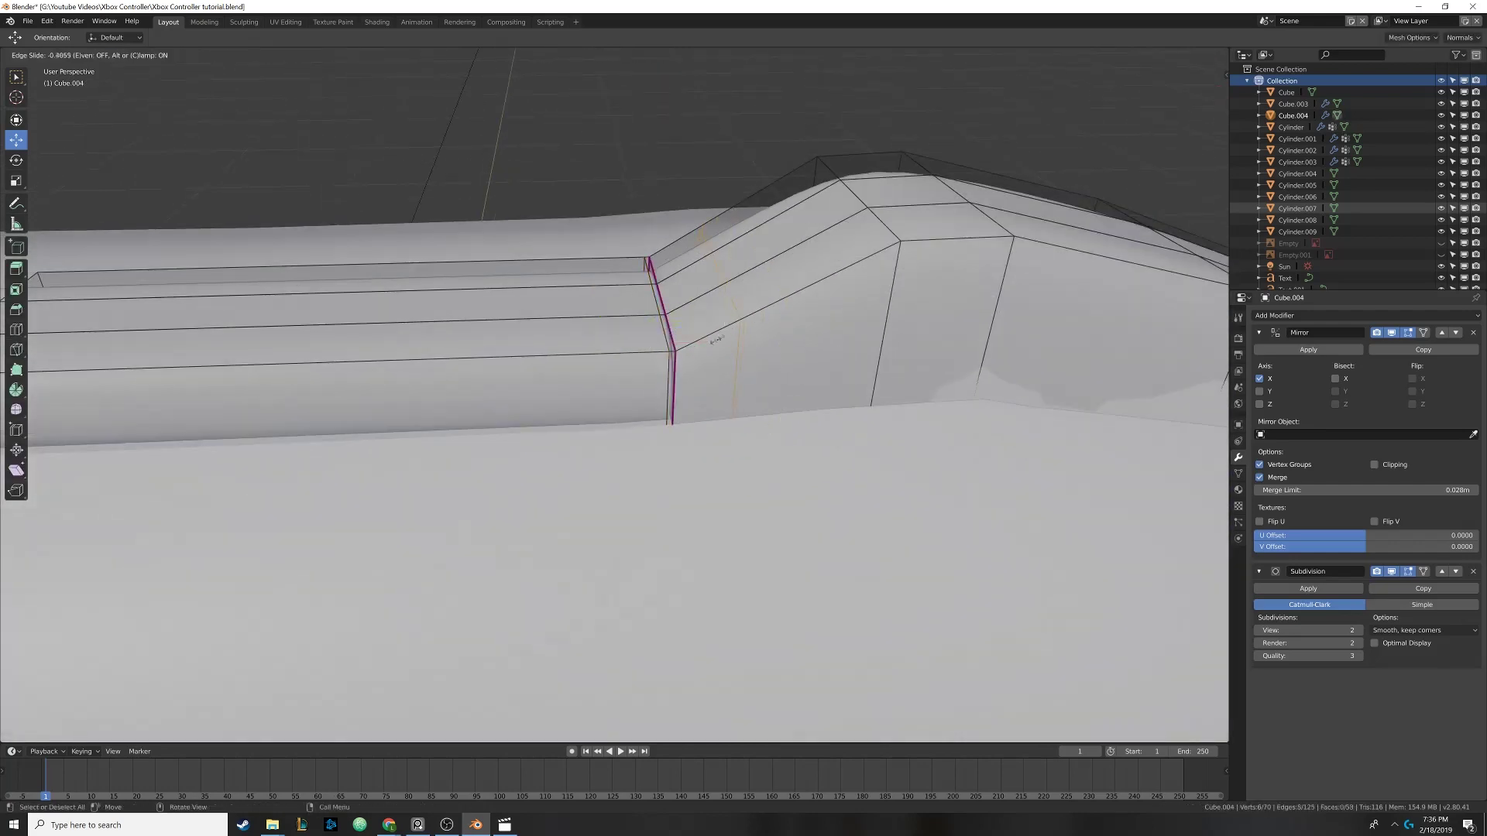
pyautogui.click(658, 364)
pyautogui.press('Tab')
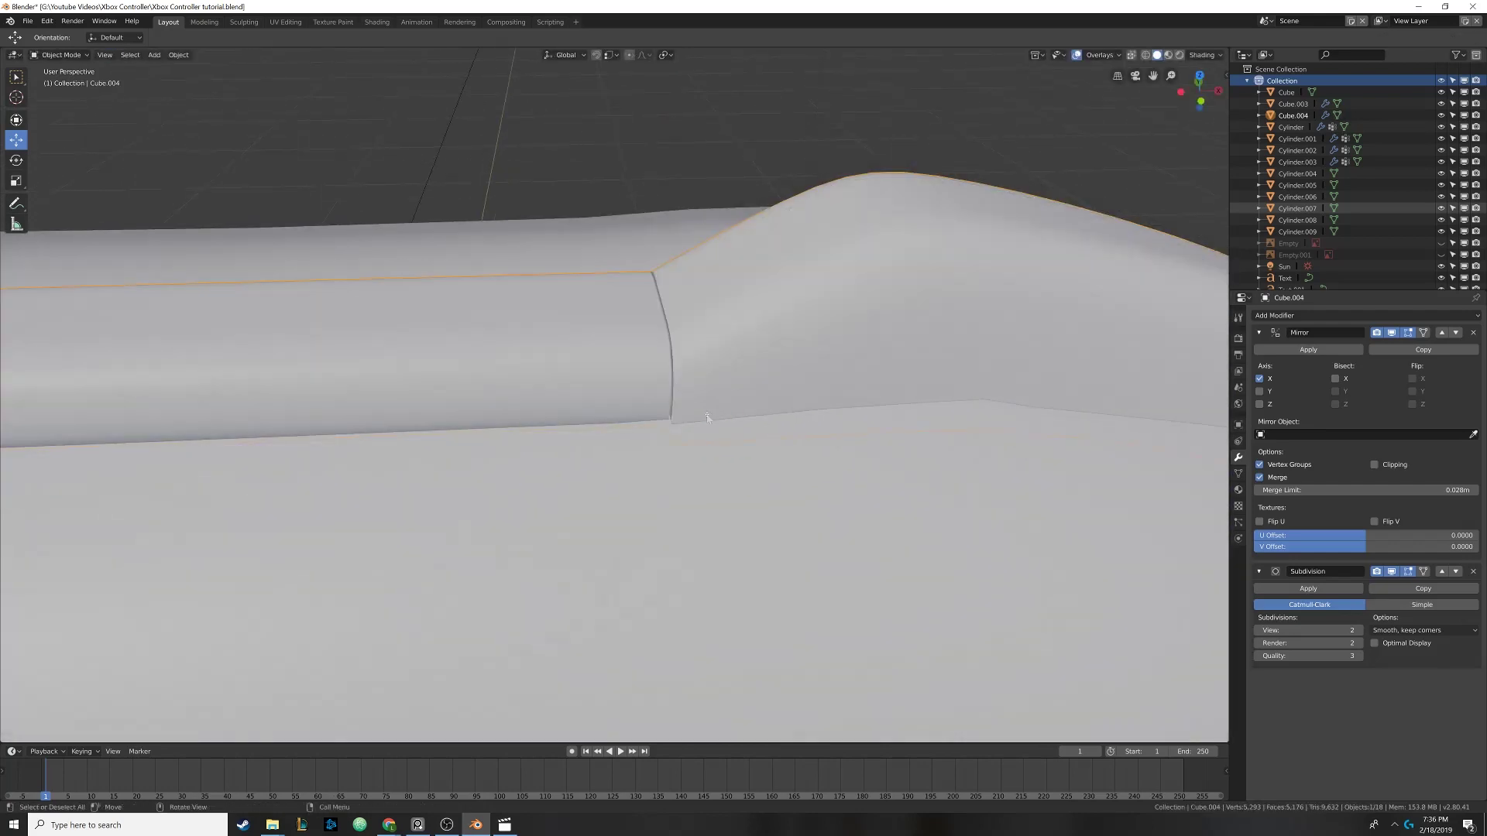
pyautogui.press('Tab')
pyautogui.press('Tab')
pyautogui.press('Tab')
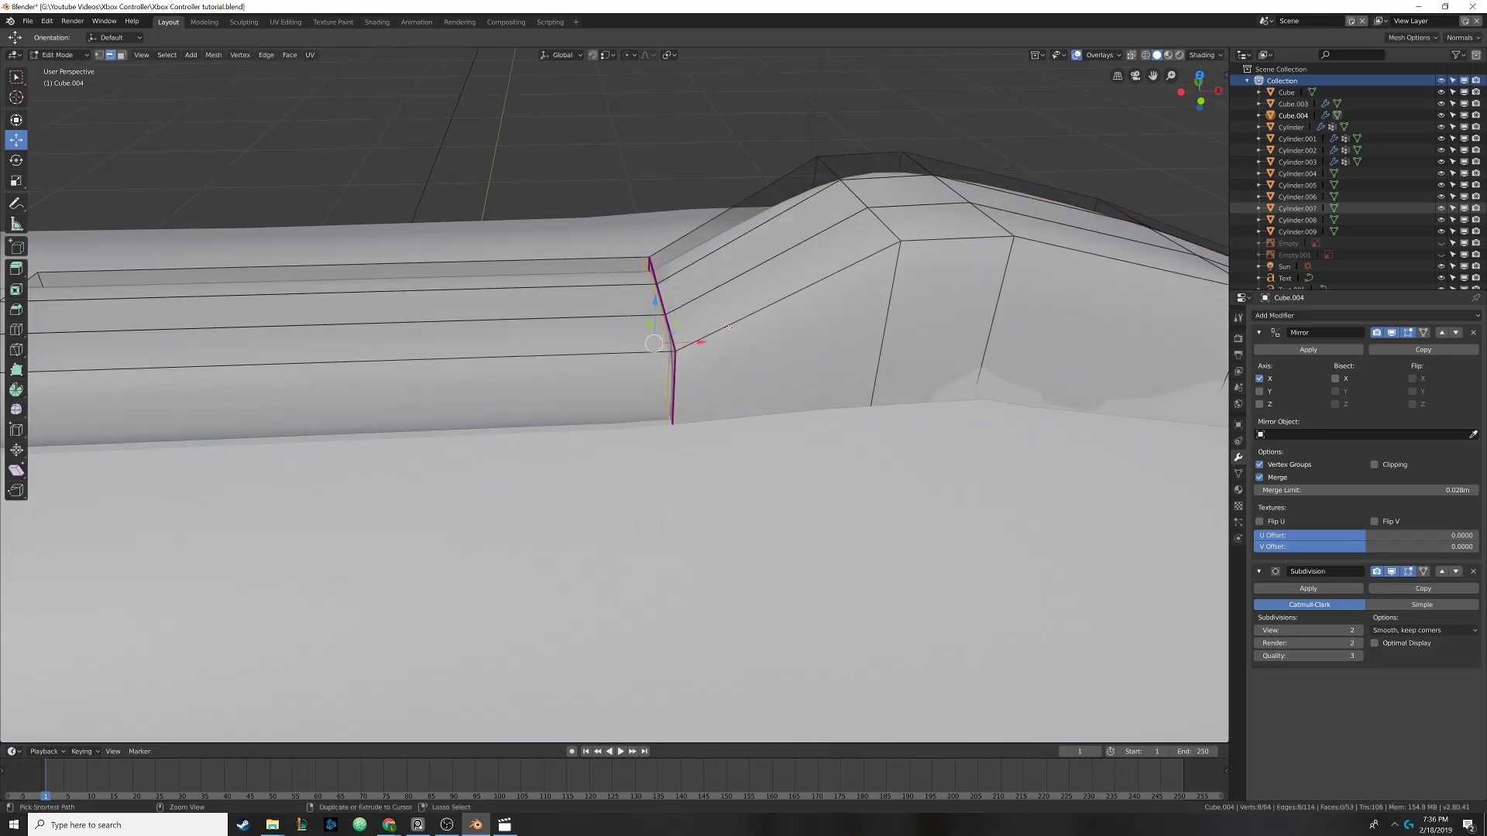
pyautogui.press('Tab')
pyautogui.press('Tab')
pyautogui.hotkey('ctrl', 'r')
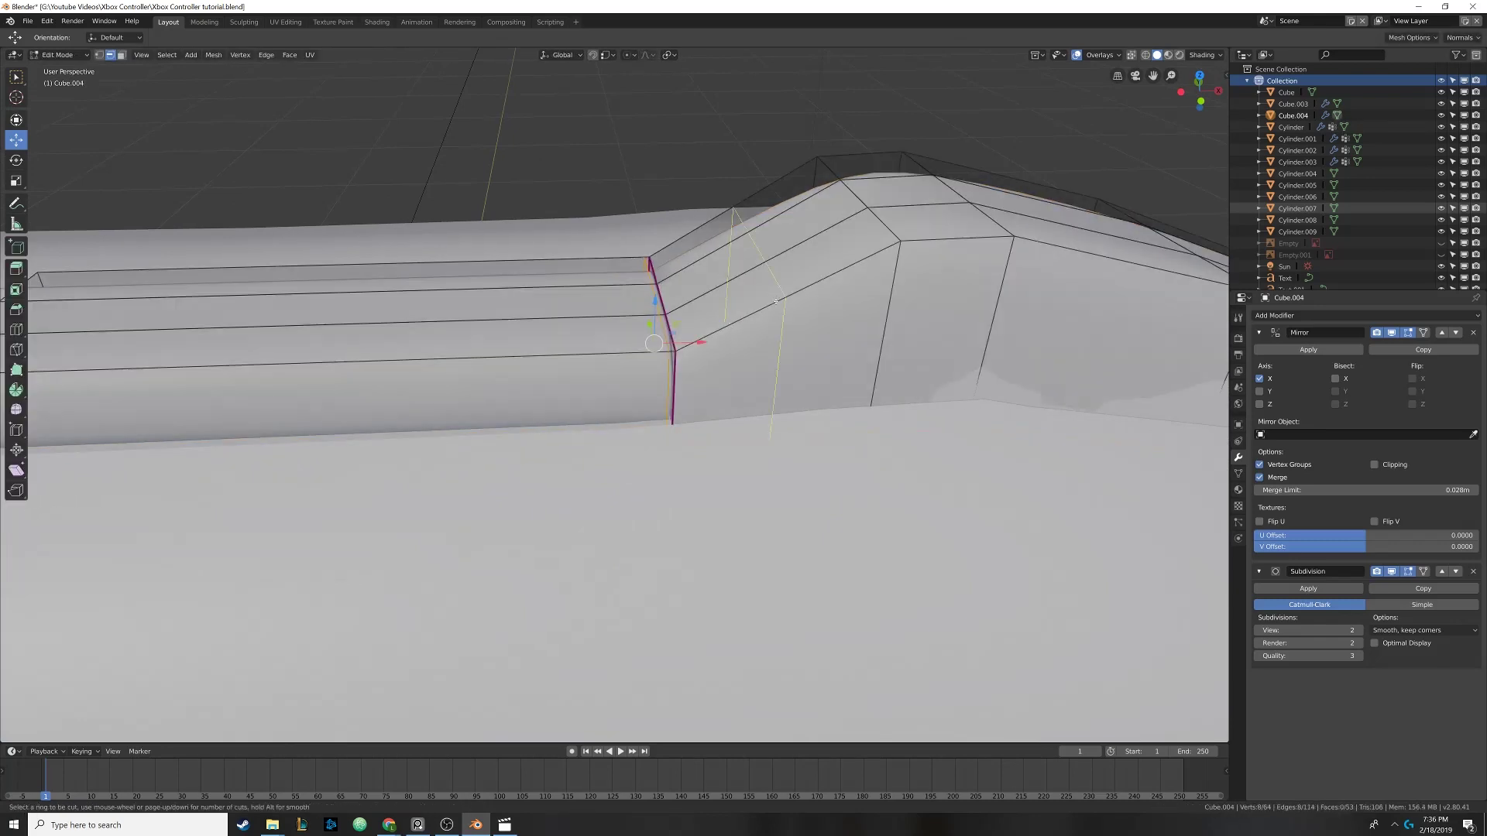
pyautogui.click(775, 300)
pyautogui.click(673, 359)
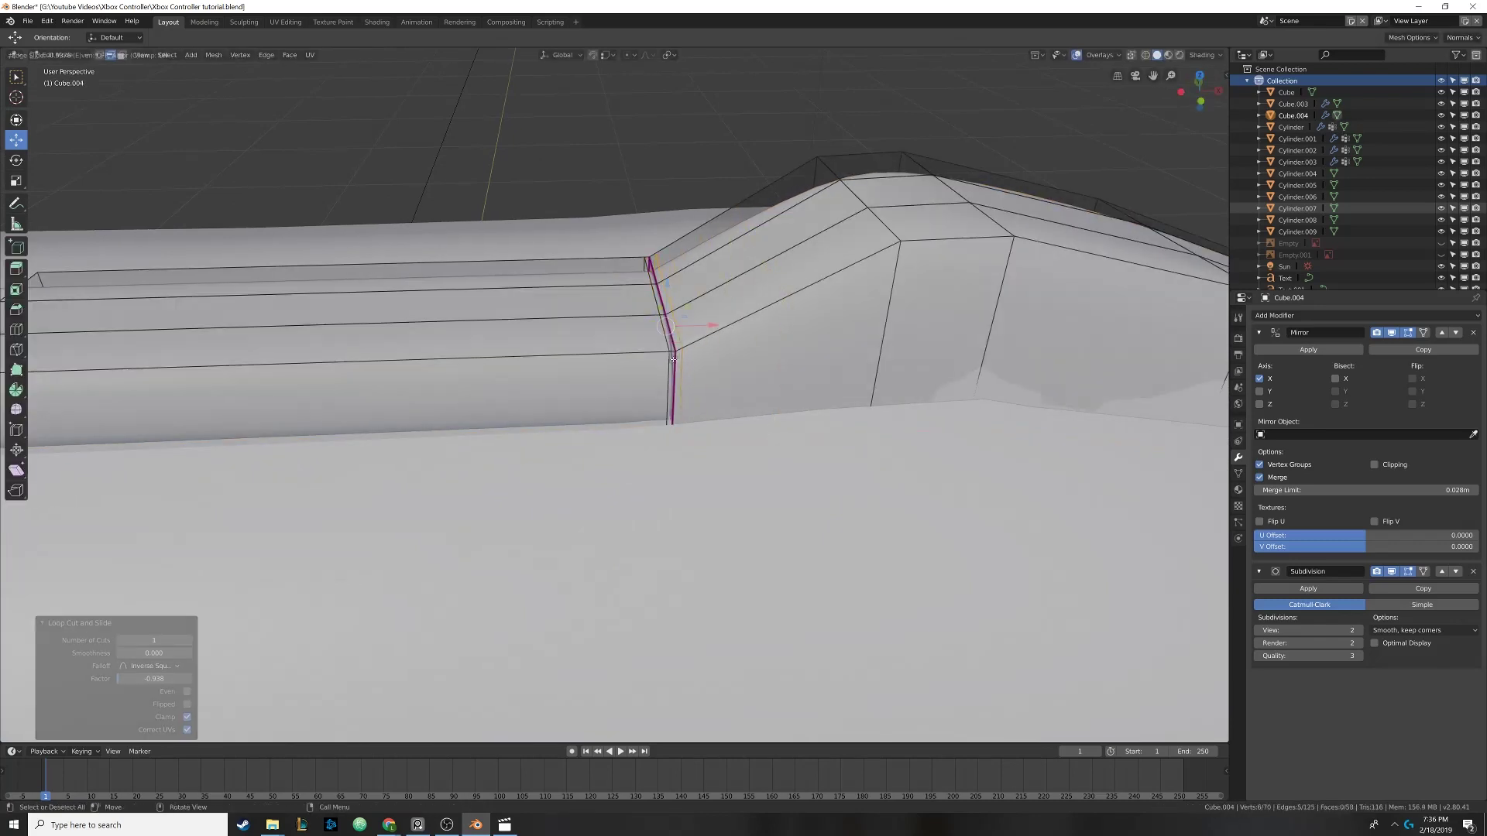
pyautogui.press('Tab')
pyautogui.scroll(-9, 641, 398)
pyautogui.moveTo(571, 402); pyautogui.dragTo(674, 363, button='middle')
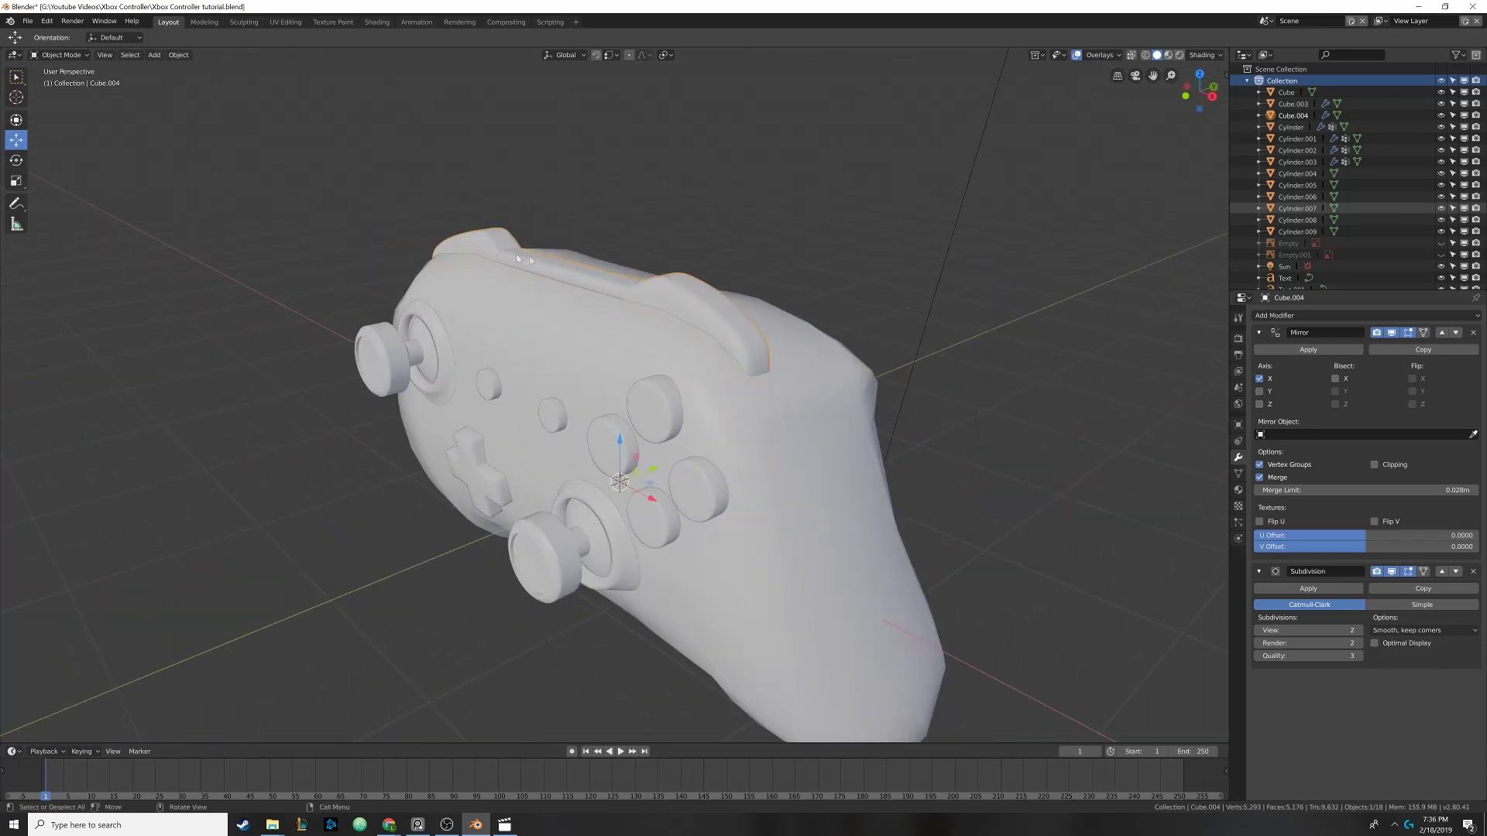
# Switch to Rendered shading to view the Black Plastic body and coloured A, B, X, Y buttons
pyautogui.moveTo(541, 283); pyautogui.dragTo(655, 300, button='middle')
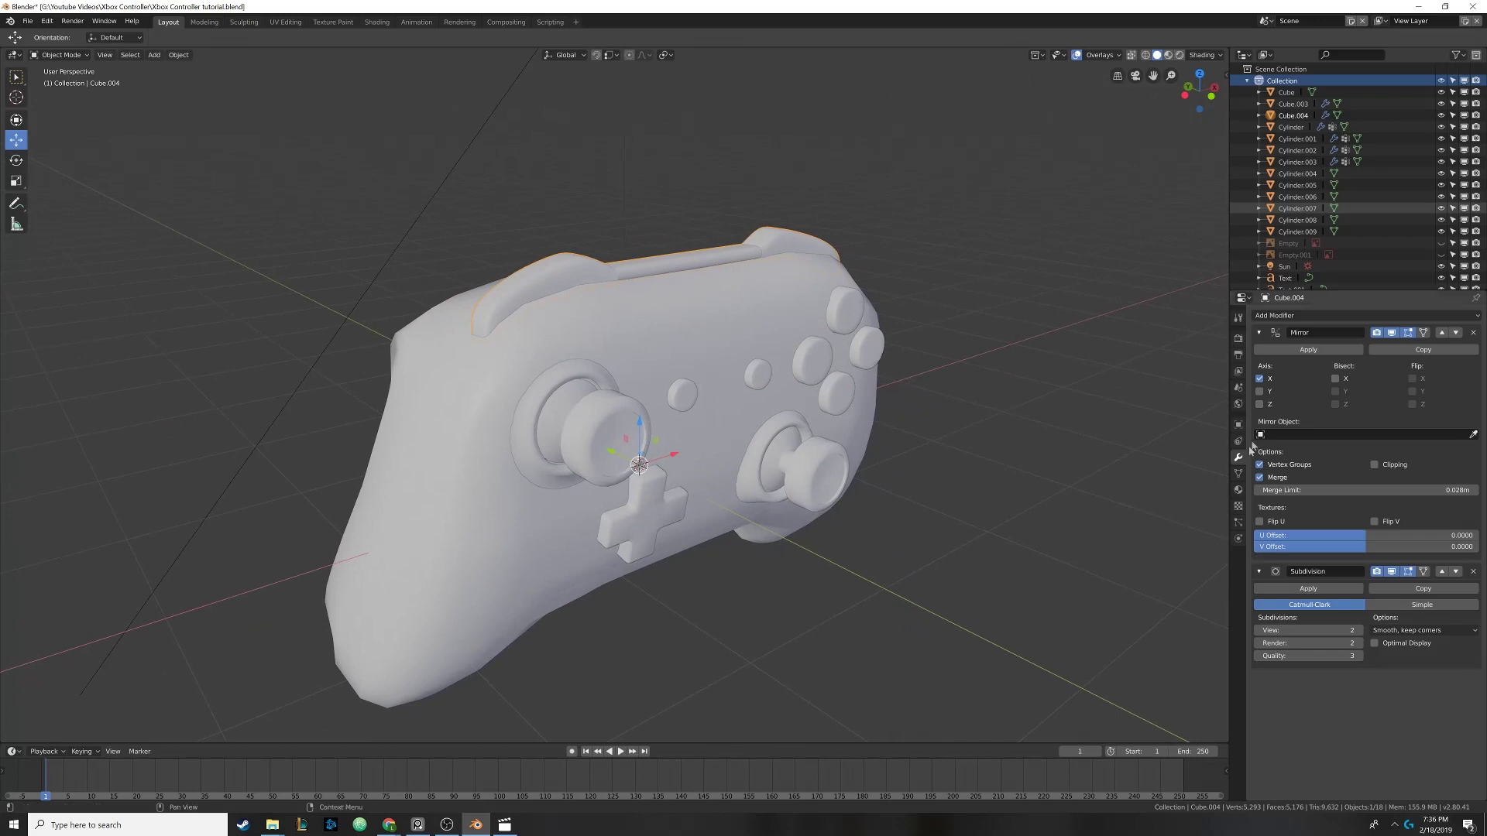
pyautogui.click(1238, 490)
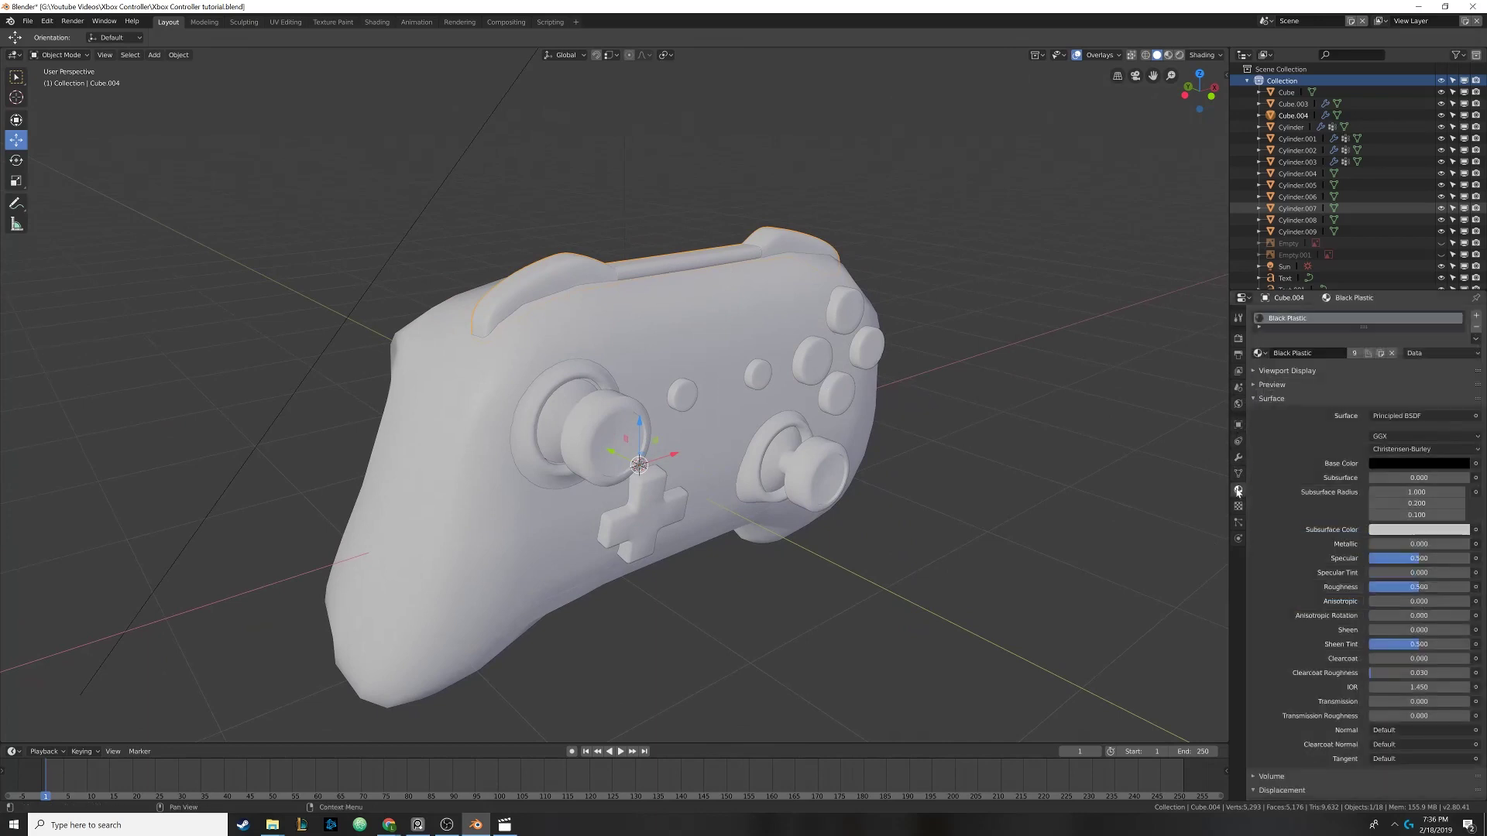
pyautogui.moveTo(1045, 415); pyautogui.dragTo(943, 397, button='middle')
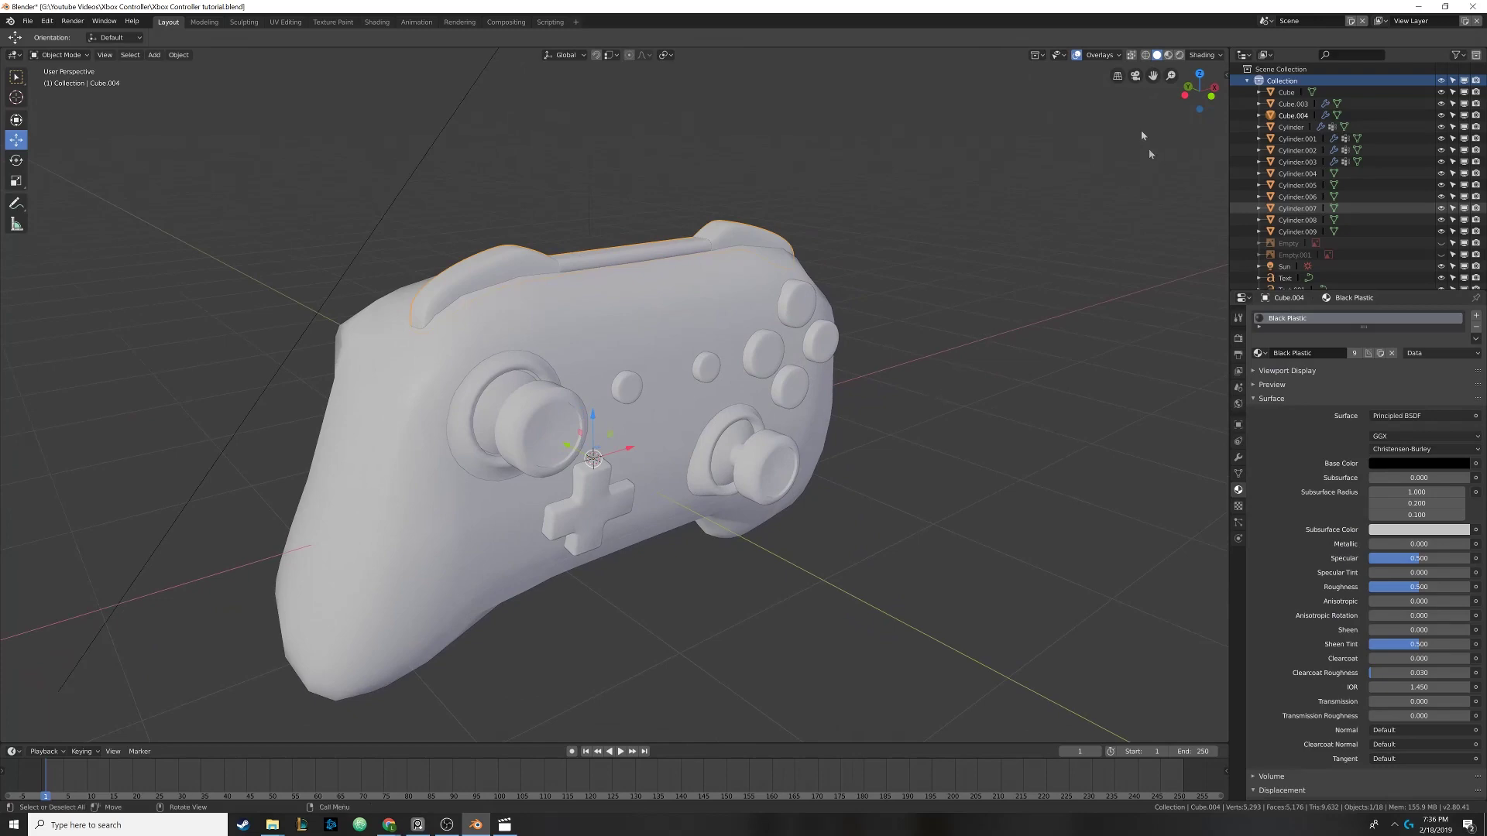
pyautogui.click(1179, 55)
pyautogui.moveTo(1046, 294); pyautogui.dragTo(964, 325, button='middle')
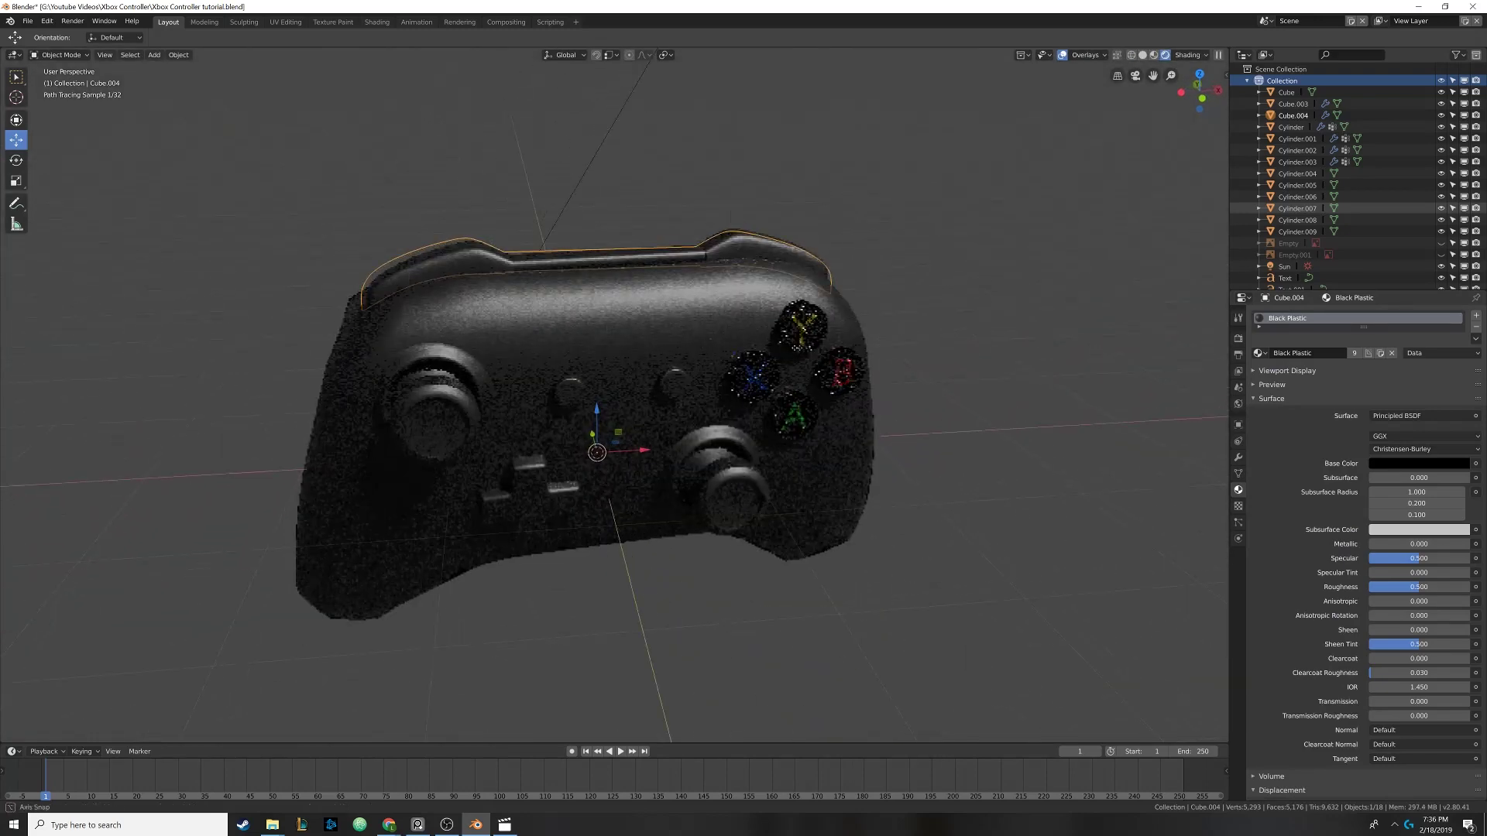
pyautogui.moveTo(995, 415); pyautogui.dragTo(948, 389, button='middle')
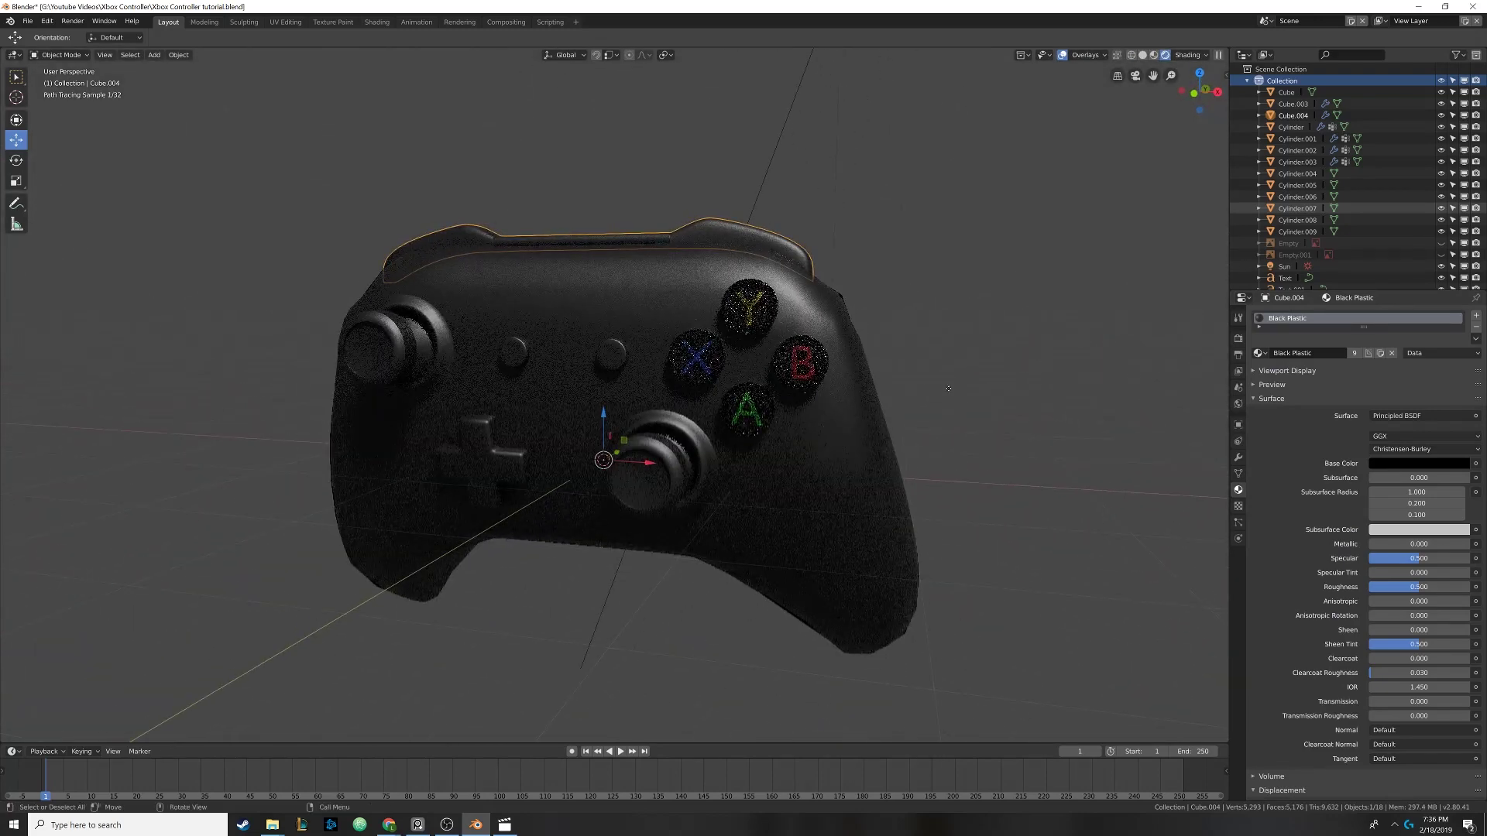